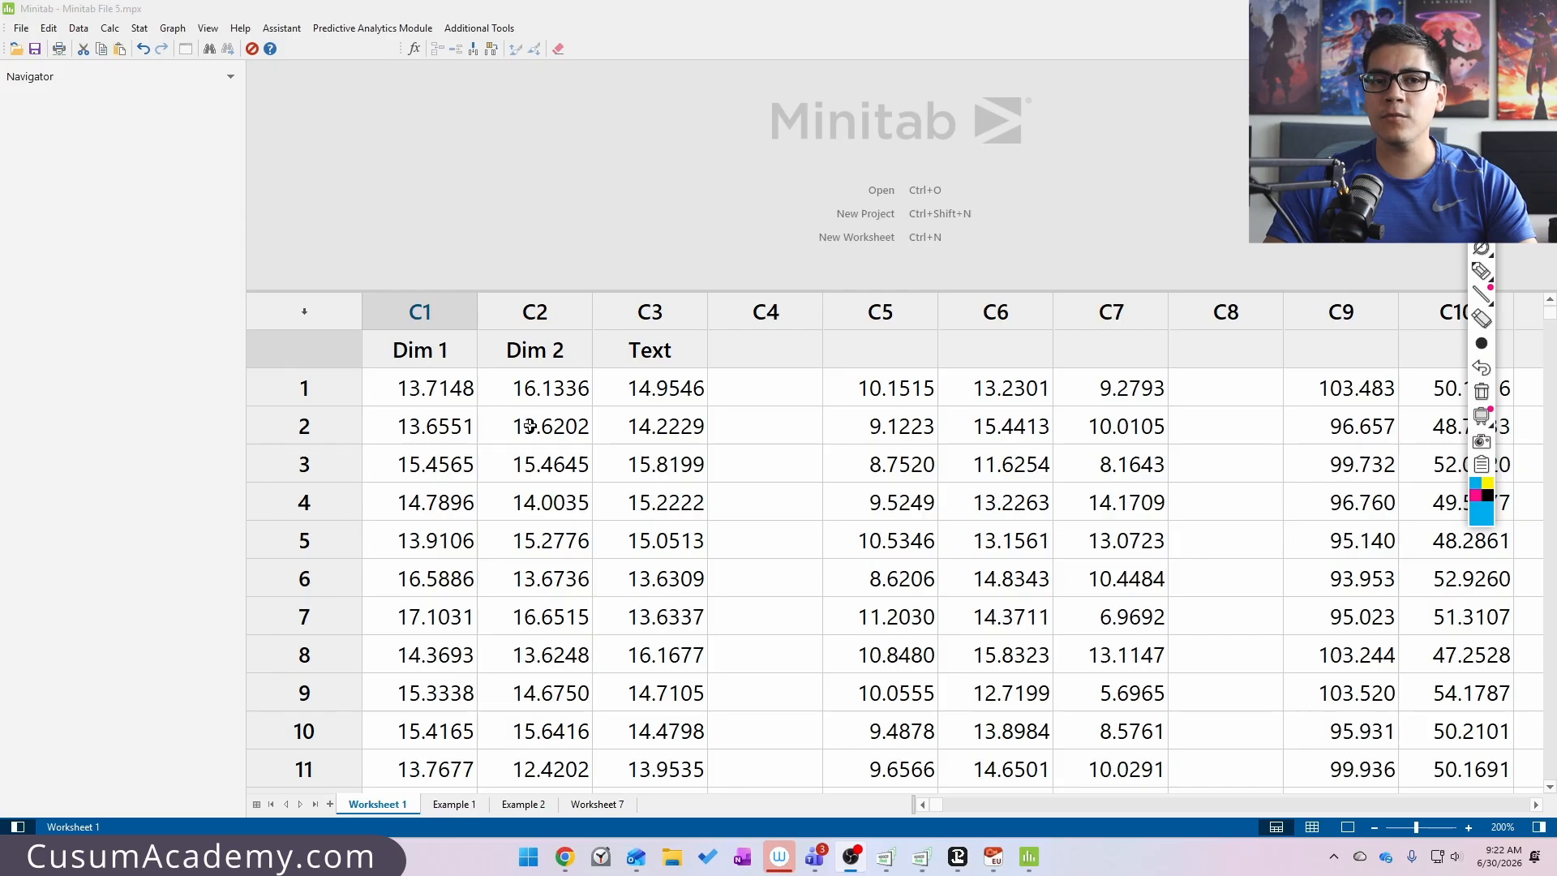
# - Start a one-way ANOVA with the response data in a separate column for each factor level
pyautogui.click(140, 29)
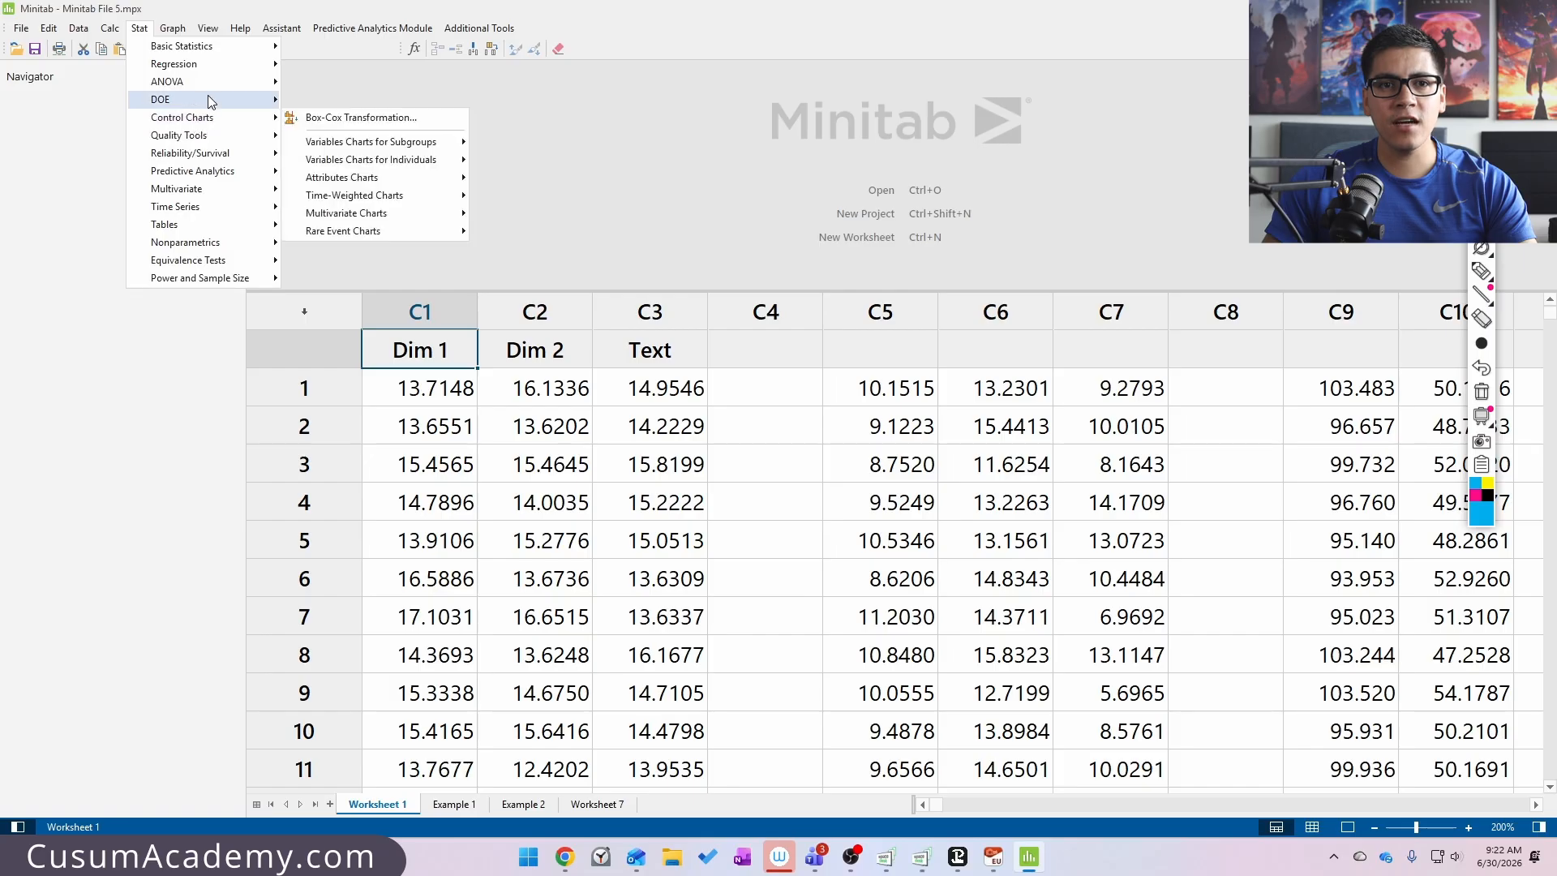
pyautogui.moveTo(197, 88)
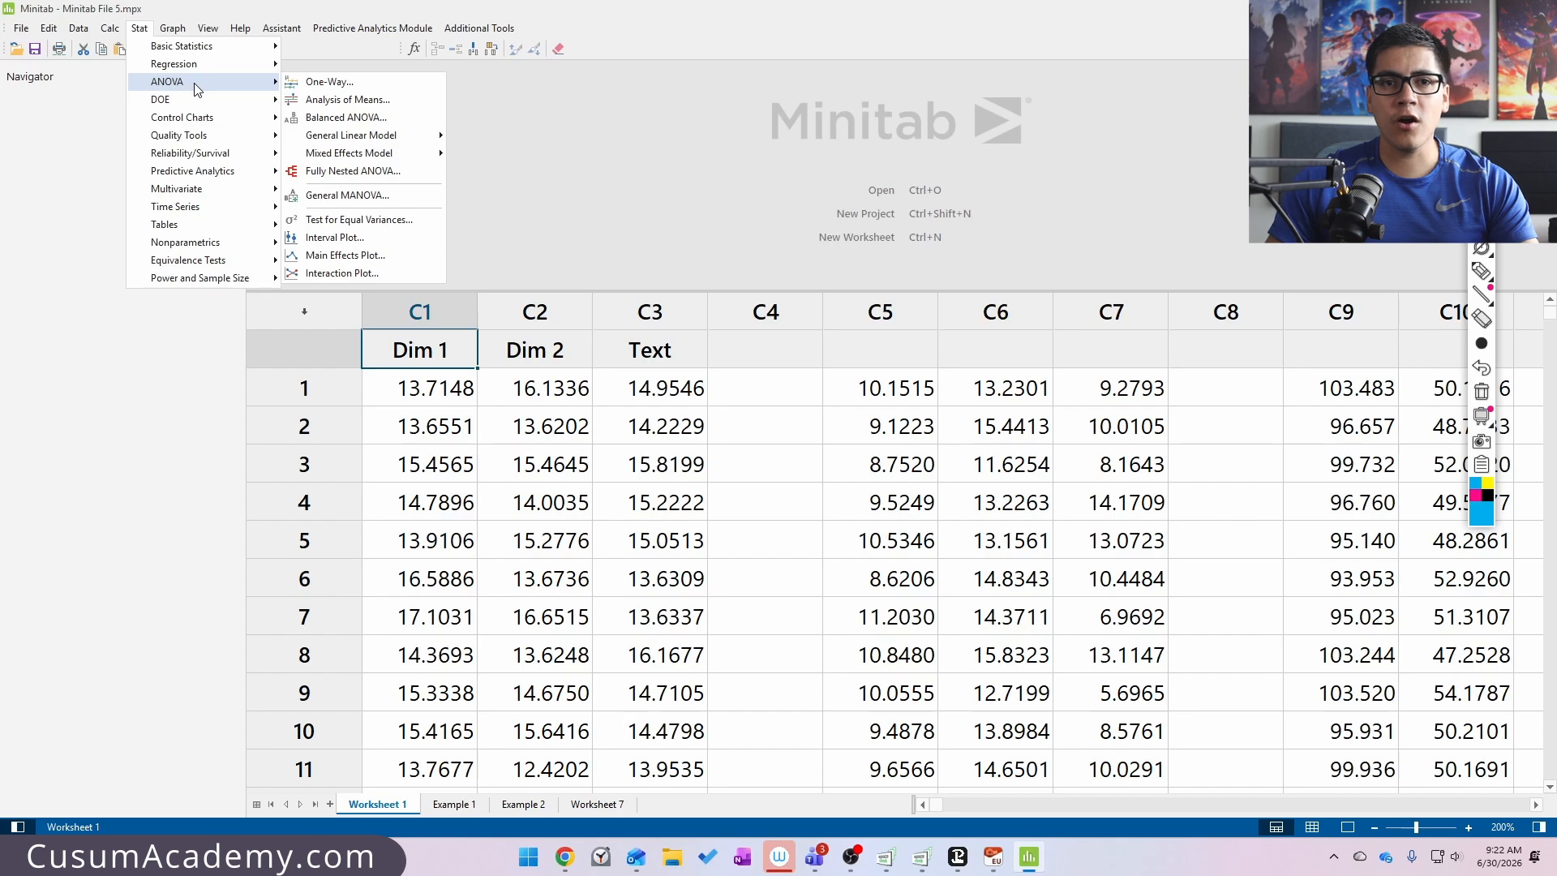
pyautogui.click(390, 91)
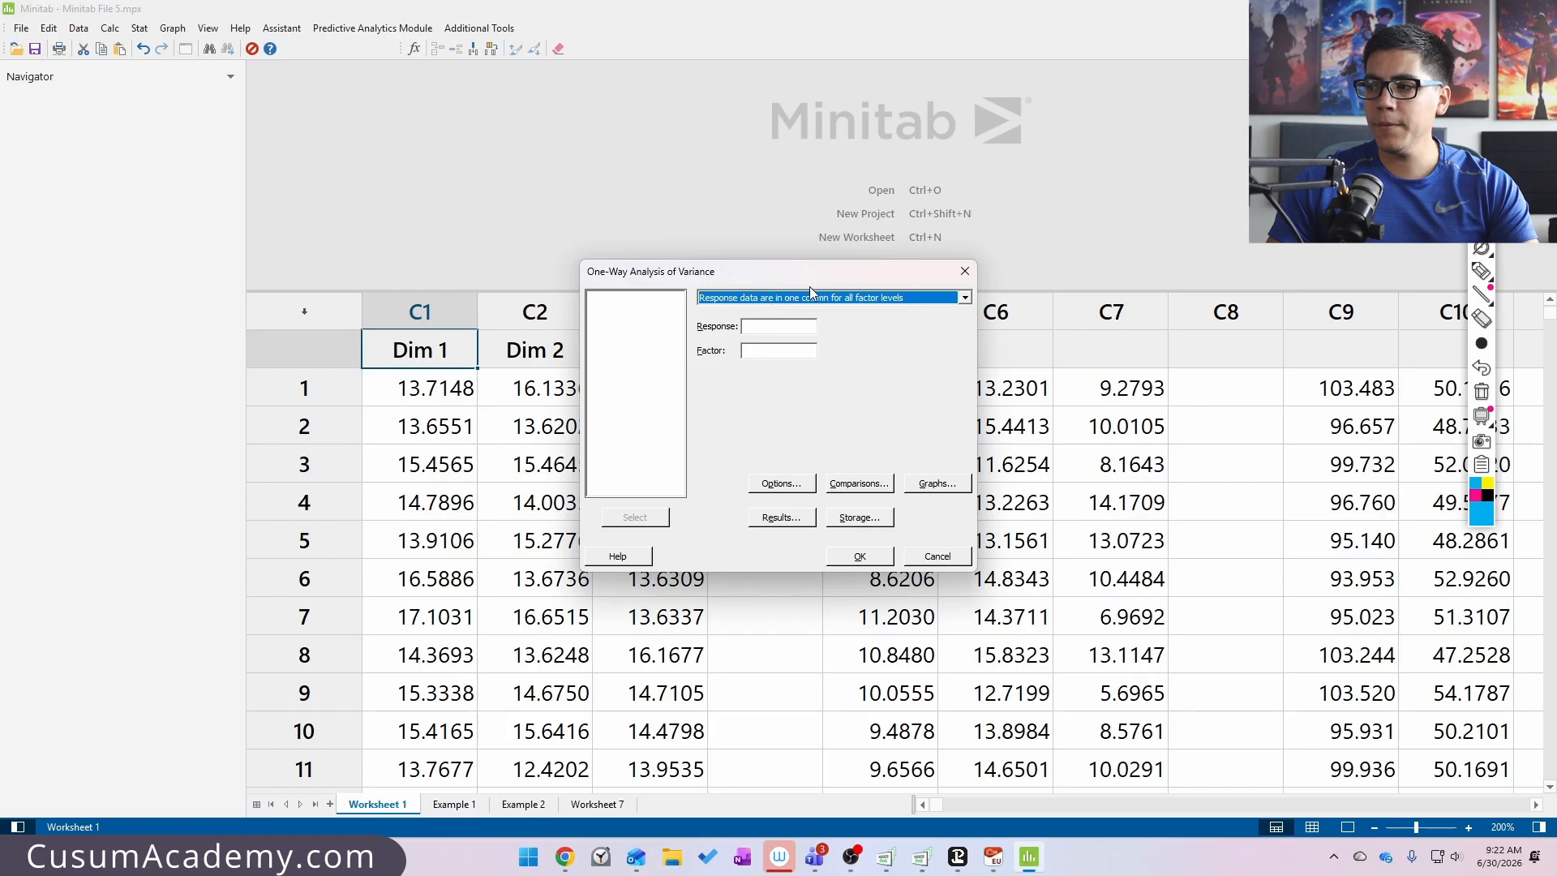
pyautogui.click(811, 295)
pyautogui.click(811, 318)
# - Enter C1 and C2 as the responses of the one-way ANOVA and run the analysis
pyautogui.moveTo(803, 282); pyautogui.dragTo(690, 99)
pyautogui.click(668, 166)
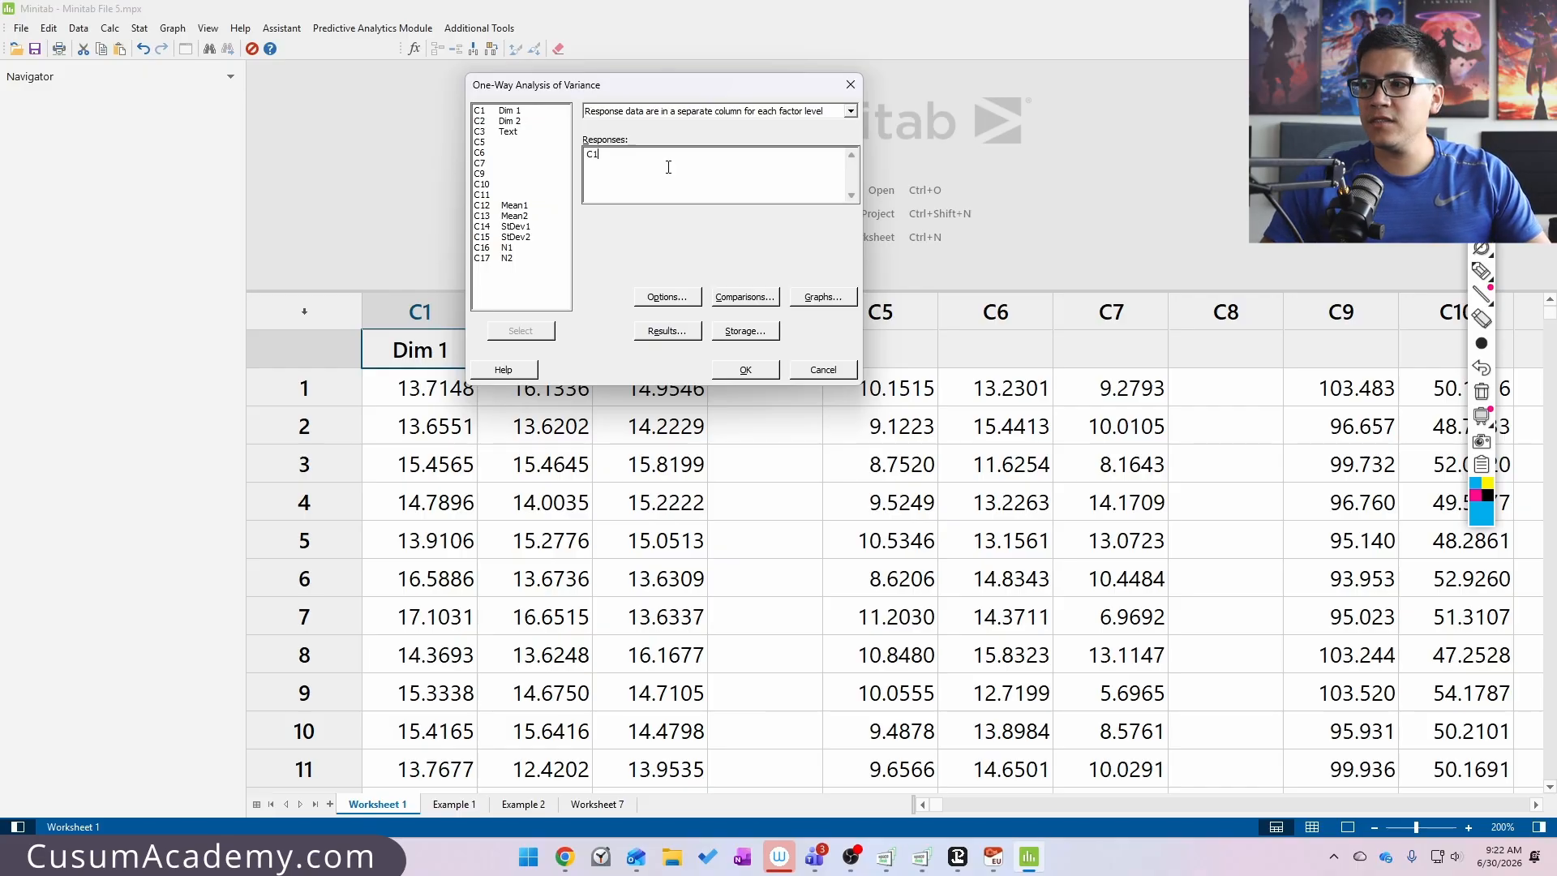
pyautogui.moveTo(631, 85); pyautogui.dragTo(453, 430)
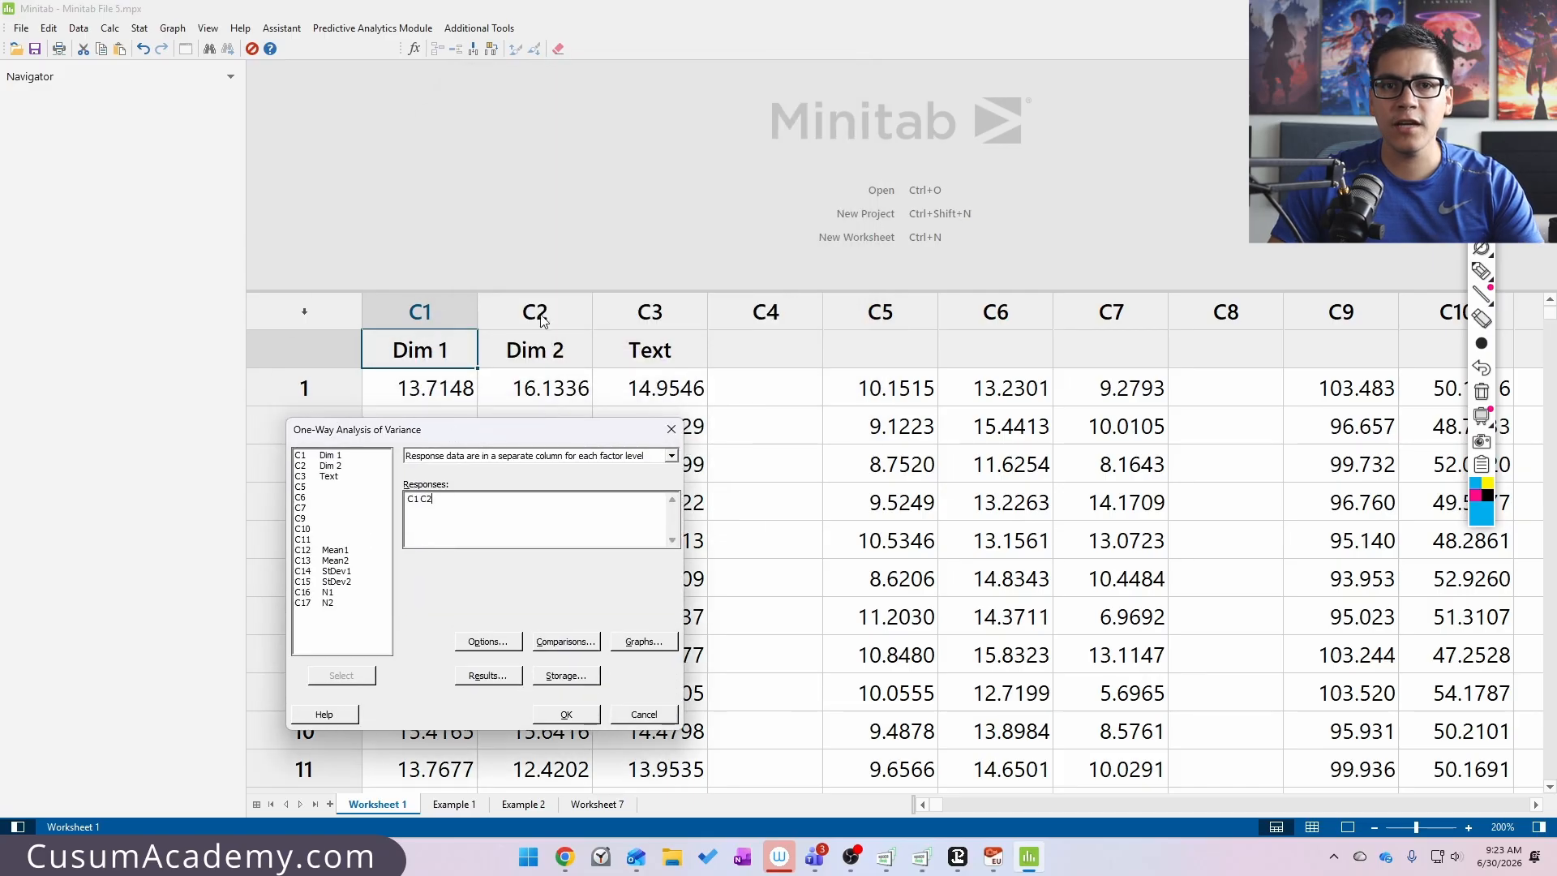
pyautogui.click(567, 714)
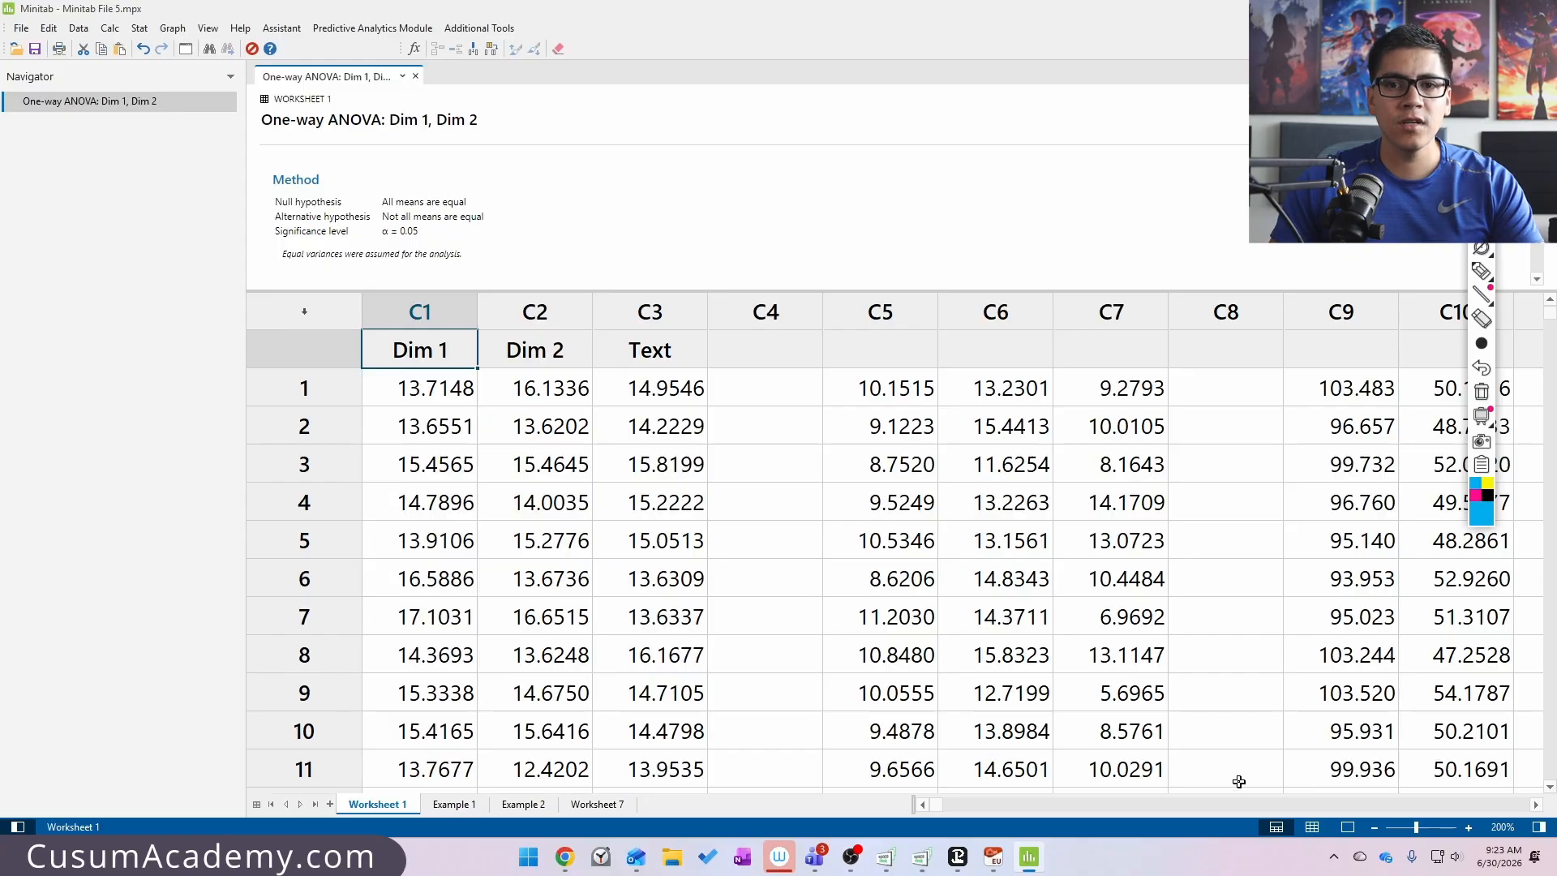
# - Show only the ANOVA output, underline ANOVA in its title and mark the Analysis of Variance table with an arrow and brackets
pyautogui.click(1347, 828)
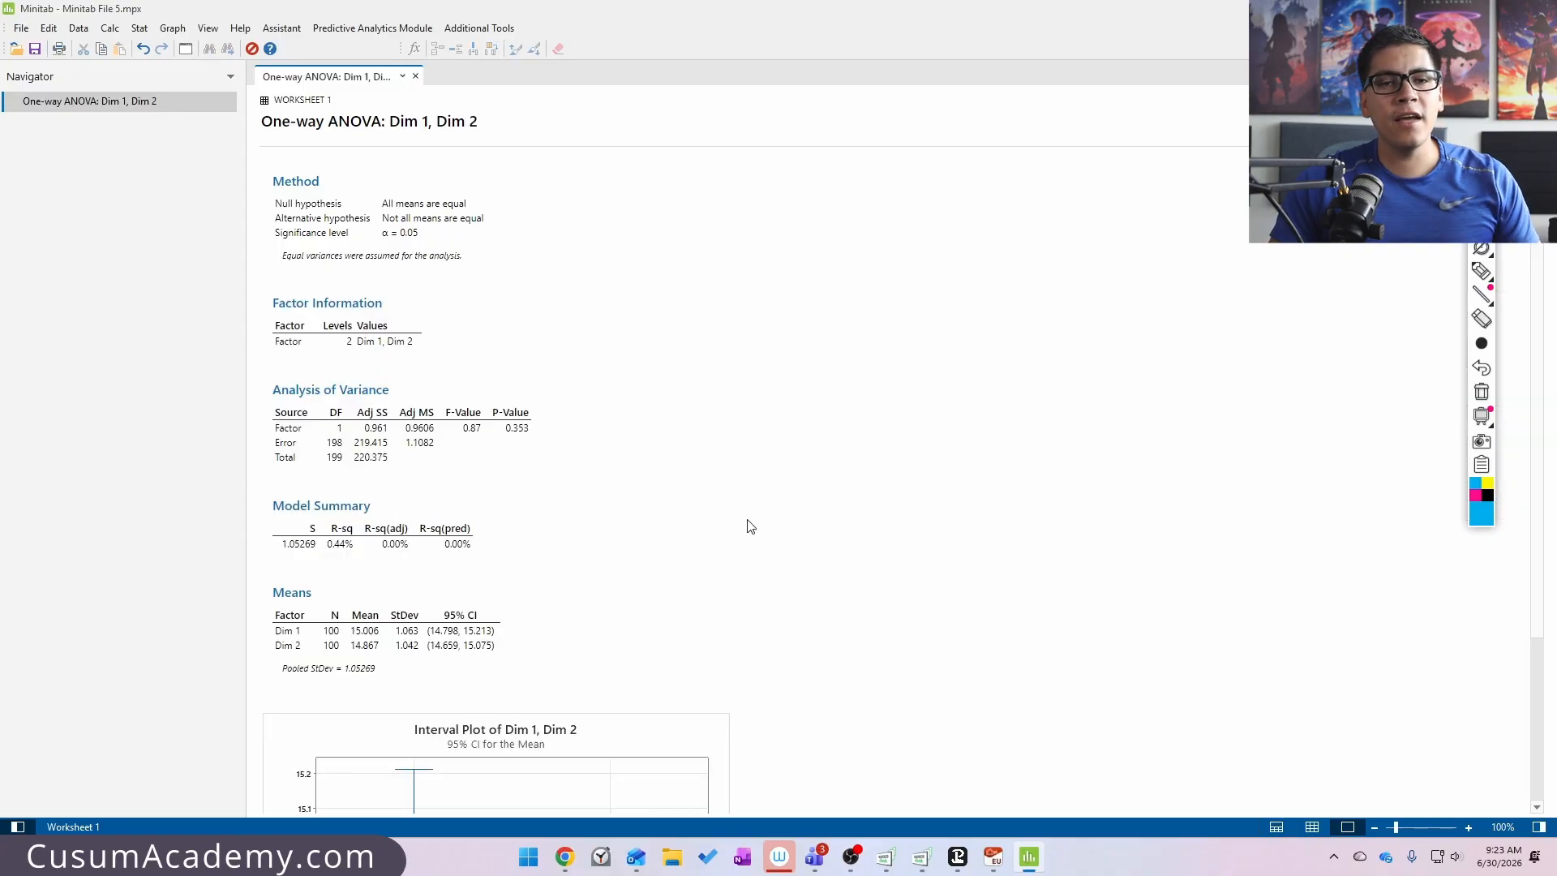
pyautogui.scroll(6, 786, 538)
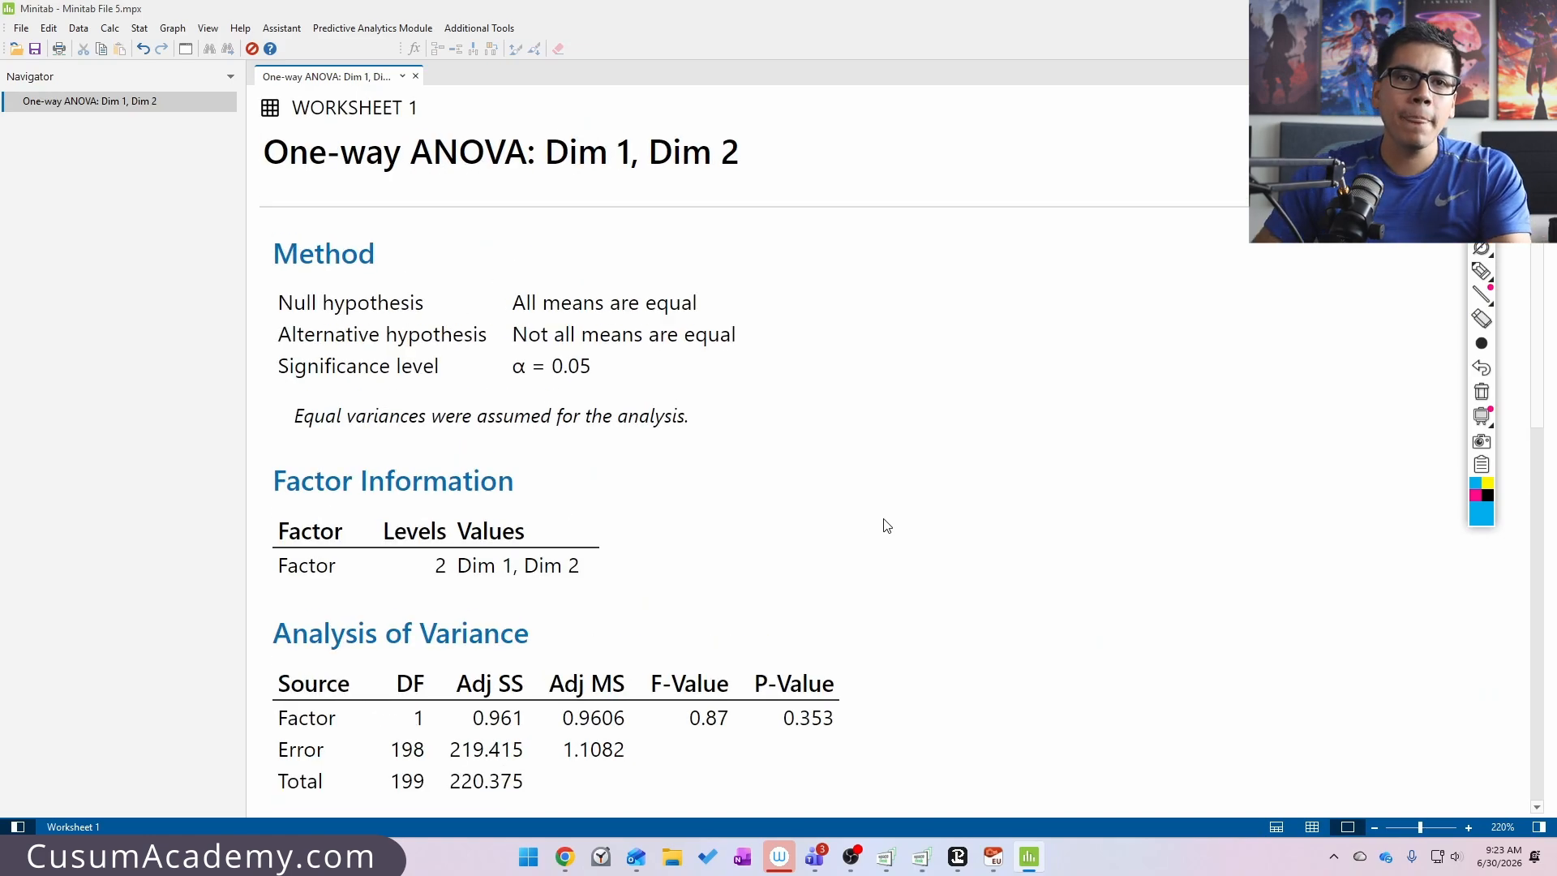
pyautogui.hotkey('ctrl', 'shift', '1')
pyautogui.moveTo(398, 184); pyautogui.dragTo(606, 192)
pyautogui.moveTo(582, 604); pyautogui.dragTo(551, 645)
pyautogui.moveTo(263, 608)
pyautogui.mouseDown()
pyautogui.moveTo(280, 799)
pyautogui.moveTo(304, 807)
pyautogui.mouseUp()
pyautogui.moveTo(861, 621)
pyautogui.mouseDown()
pyautogui.moveTo(921, 746)
pyautogui.moveTo(868, 793)
pyautogui.mouseUp()
# - Handwrite "ANOVA." in the empty space above the Analysis of Variance table
pyautogui.moveTo(744, 558)
pyautogui.mouseDown()
pyautogui.moveTo(730, 604)
pyautogui.moveTo(764, 599)
pyautogui.mouseUp()
pyautogui.moveTo(738, 582)
pyautogui.mouseDown()
pyautogui.moveTo(931, 535)
pyautogui.moveTo(952, 554)
pyautogui.mouseUp()
pyautogui.click(977, 545)
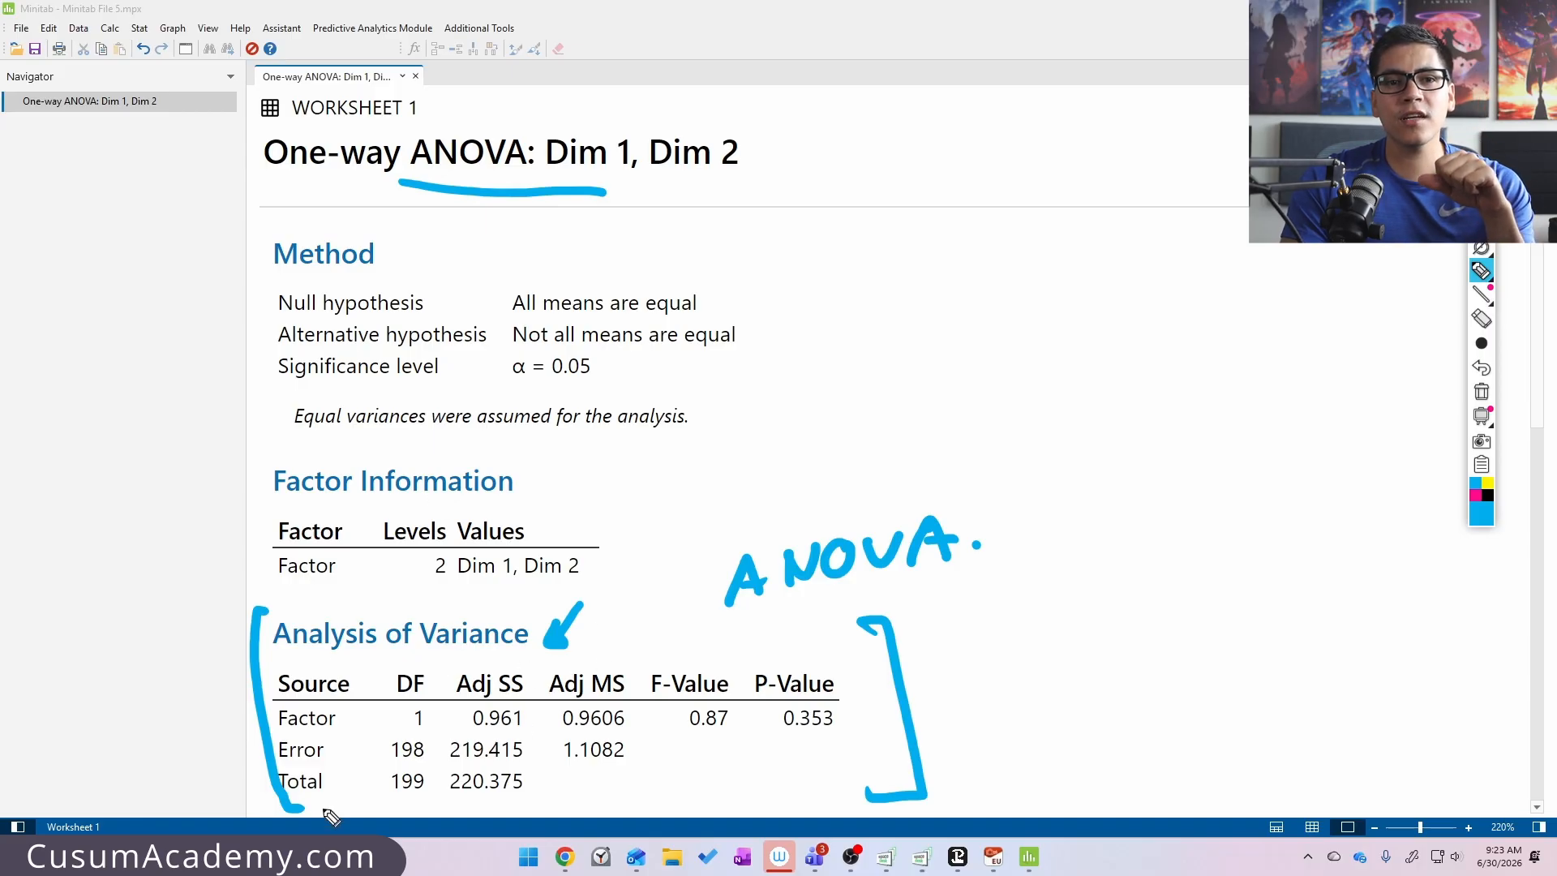
# - Circle the Total and Error degrees of freedom in the table and handwrite the encircled formula DF = N-1
pyautogui.moveTo(428, 763)
pyautogui.mouseDown()
pyautogui.moveTo(402, 758)
pyautogui.moveTo(415, 827)
pyautogui.moveTo(439, 758)
pyautogui.mouseUp()
pyautogui.moveTo(439, 739); pyautogui.dragTo(459, 754)
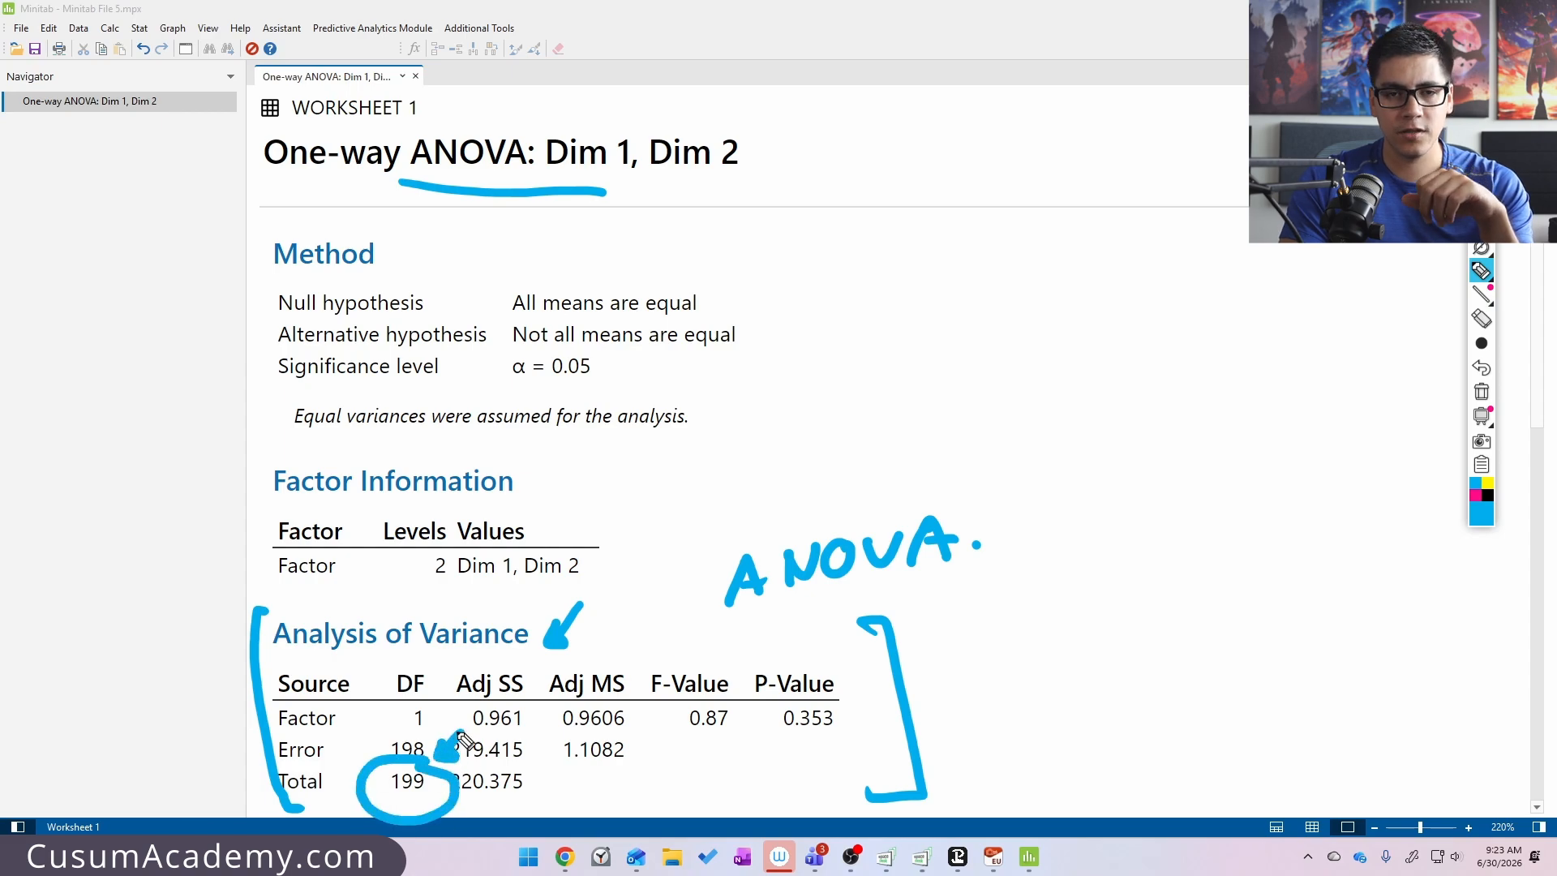
pyautogui.moveTo(748, 437)
pyautogui.mouseDown()
pyautogui.moveTo(777, 398)
pyautogui.moveTo(754, 438)
pyautogui.mouseUp()
pyautogui.moveTo(804, 382)
pyautogui.mouseDown()
pyautogui.moveTo(806, 418)
pyautogui.moveTo(823, 381)
pyautogui.mouseUp()
pyautogui.moveTo(803, 400); pyautogui.dragTo(872, 388)
pyautogui.moveTo(850, 407)
pyautogui.mouseDown()
pyautogui.moveTo(906, 415)
pyautogui.moveTo(931, 381)
pyautogui.mouseUp()
pyautogui.moveTo(950, 400)
pyautogui.mouseDown()
pyautogui.moveTo(1009, 408)
pyautogui.moveTo(985, 369)
pyautogui.mouseUp()
pyautogui.moveTo(1028, 313)
pyautogui.mouseDown()
pyautogui.moveTo(693, 399)
pyautogui.moveTo(1130, 430)
pyautogui.moveTo(1047, 326)
pyautogui.mouseUp()
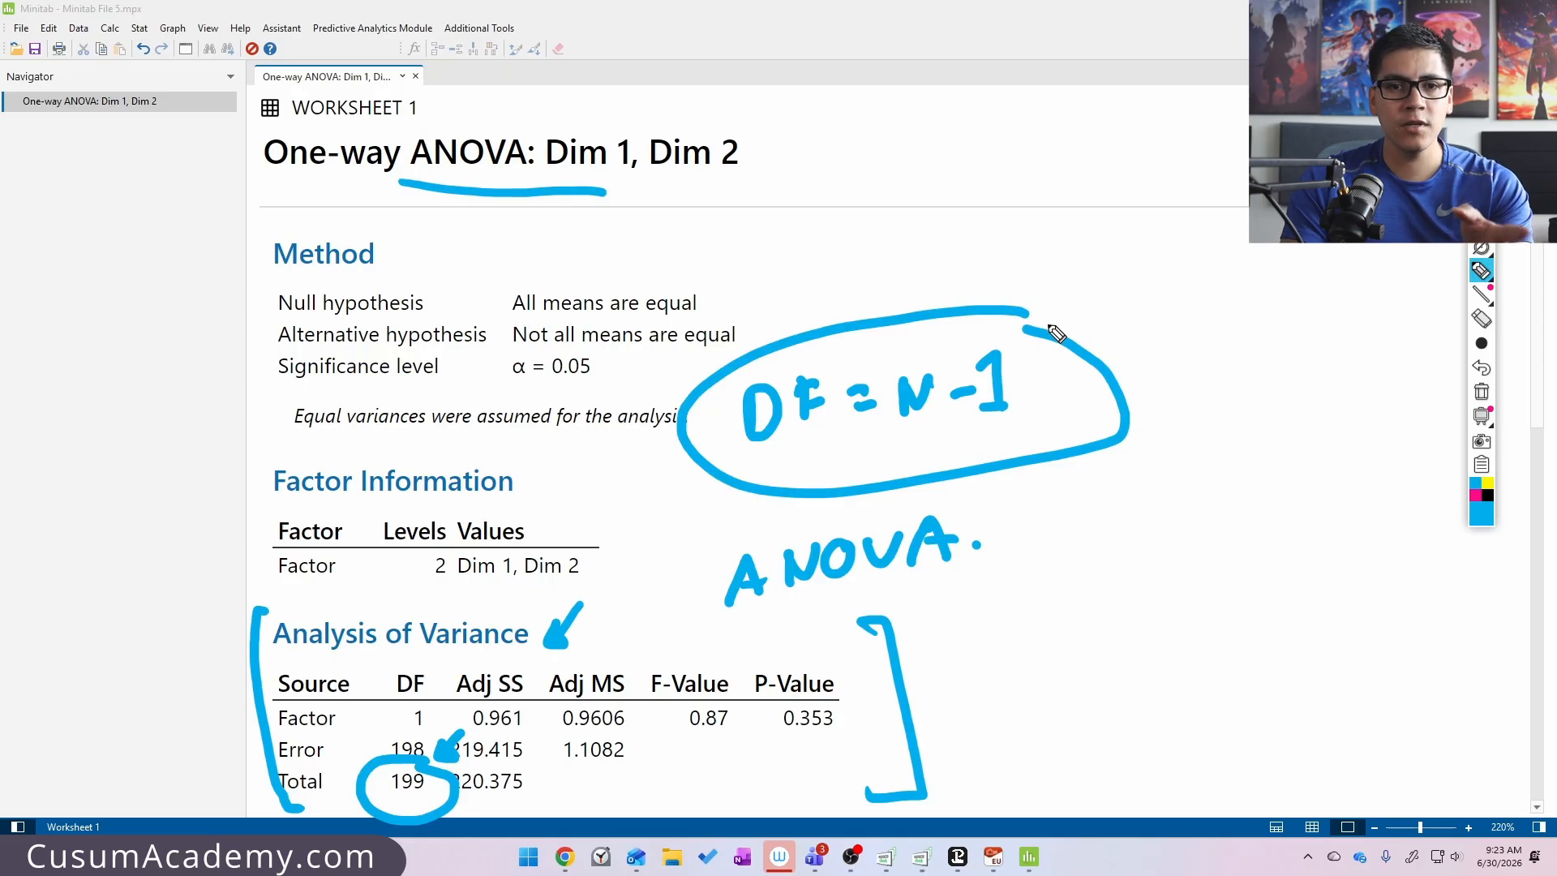
pyautogui.moveTo(317, 756)
pyautogui.mouseDown()
pyautogui.moveTo(274, 731)
pyautogui.moveTo(361, 783)
pyautogui.moveTo(466, 764)
pyautogui.moveTo(324, 734)
pyautogui.mouseUp()
pyautogui.press('Escape')
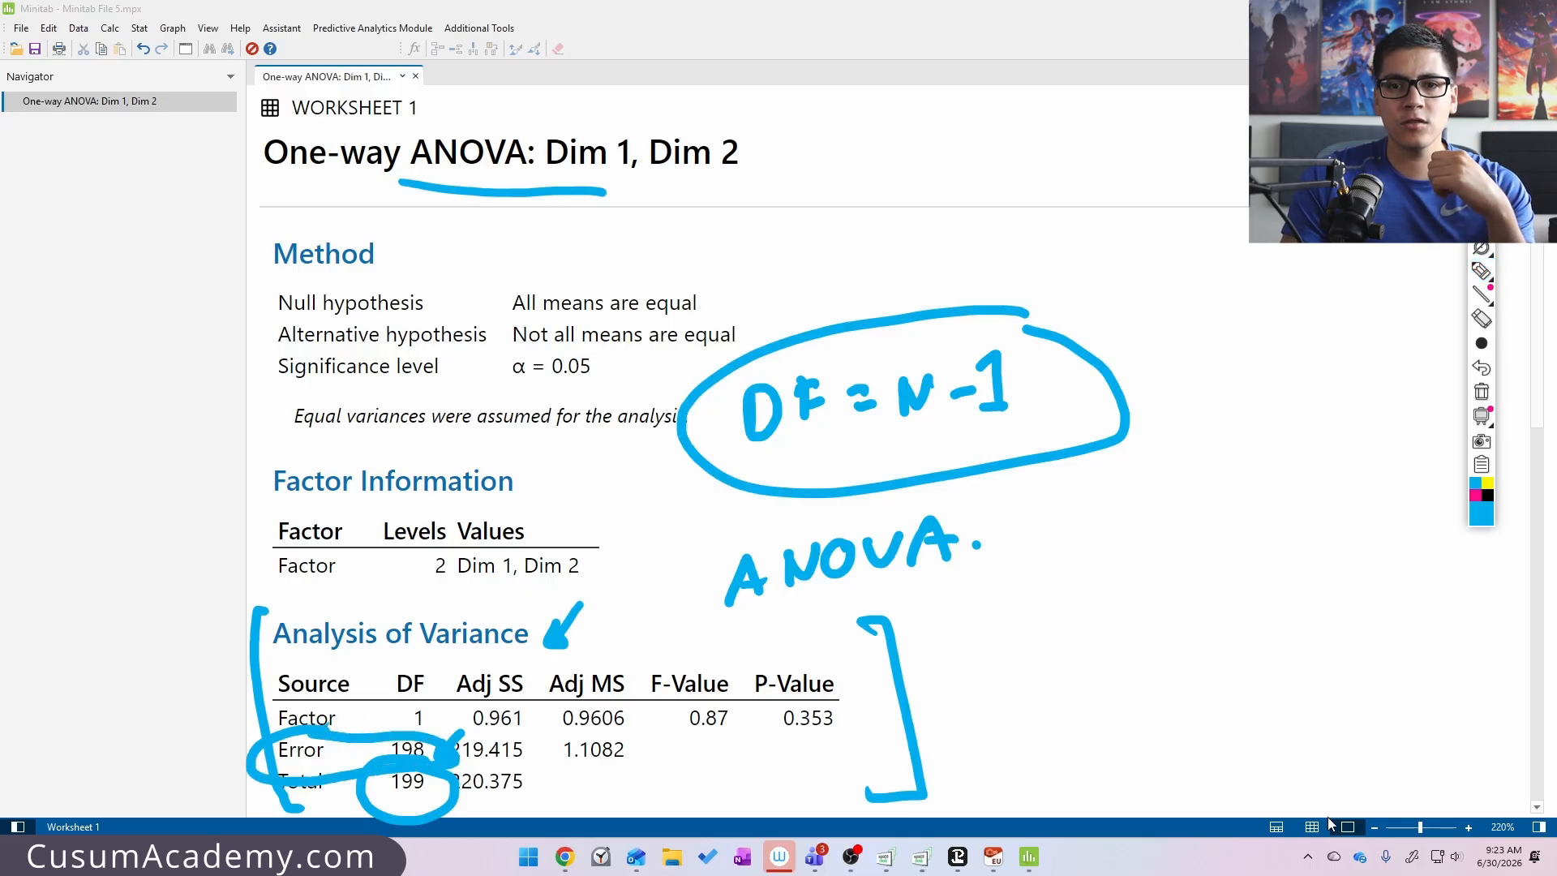
# - Check in the worksheet how many rows of data the Dim 1 and Dim 2 columns hold
pyautogui.click(1314, 826)
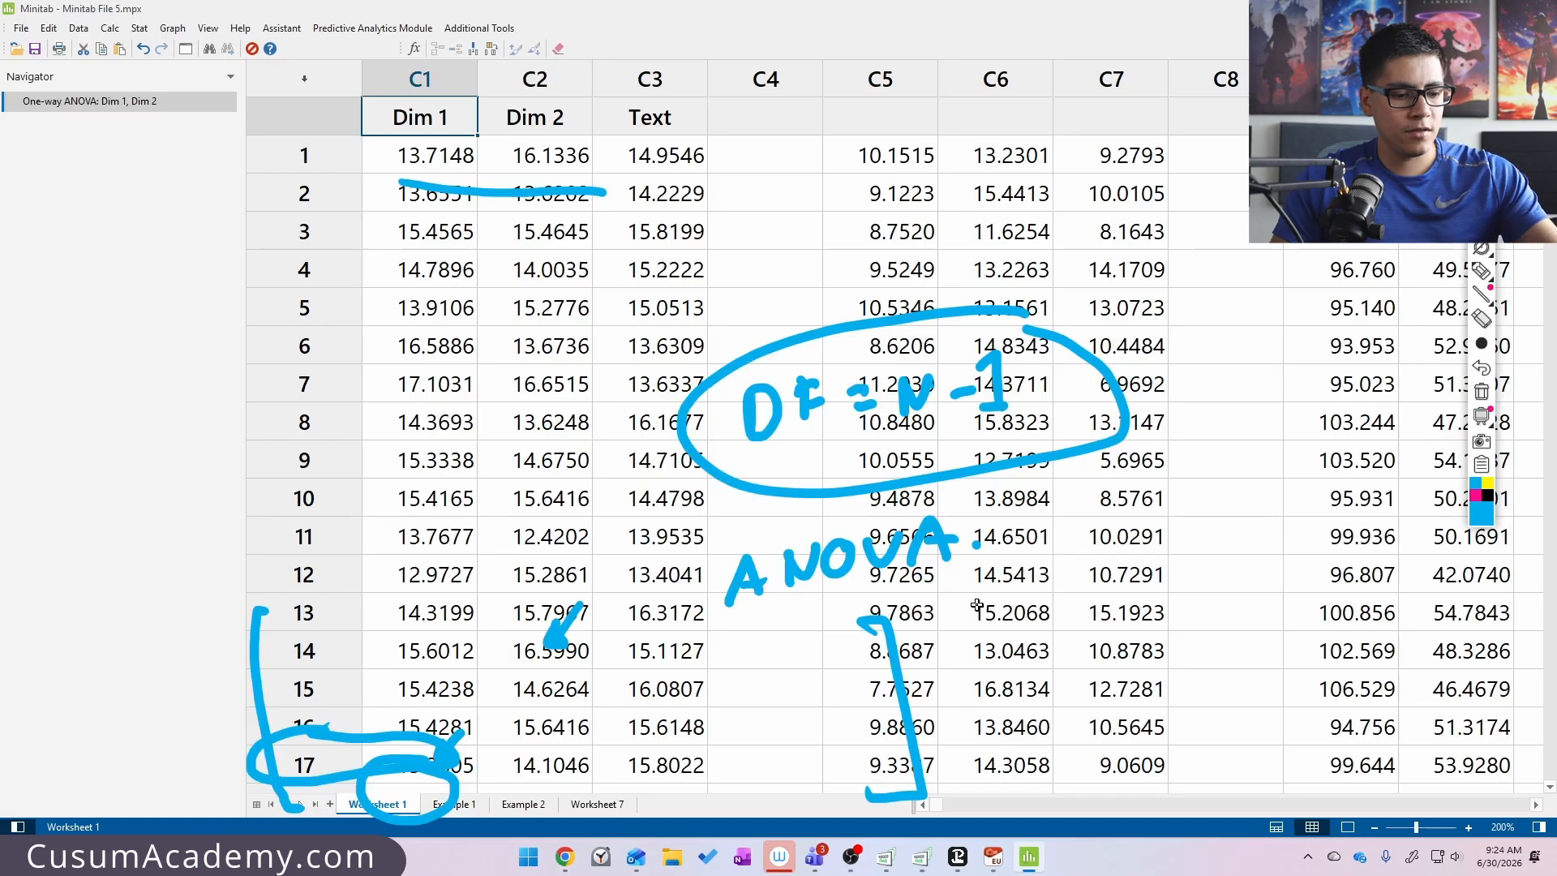
pyautogui.scroll(-20, 824, 584)
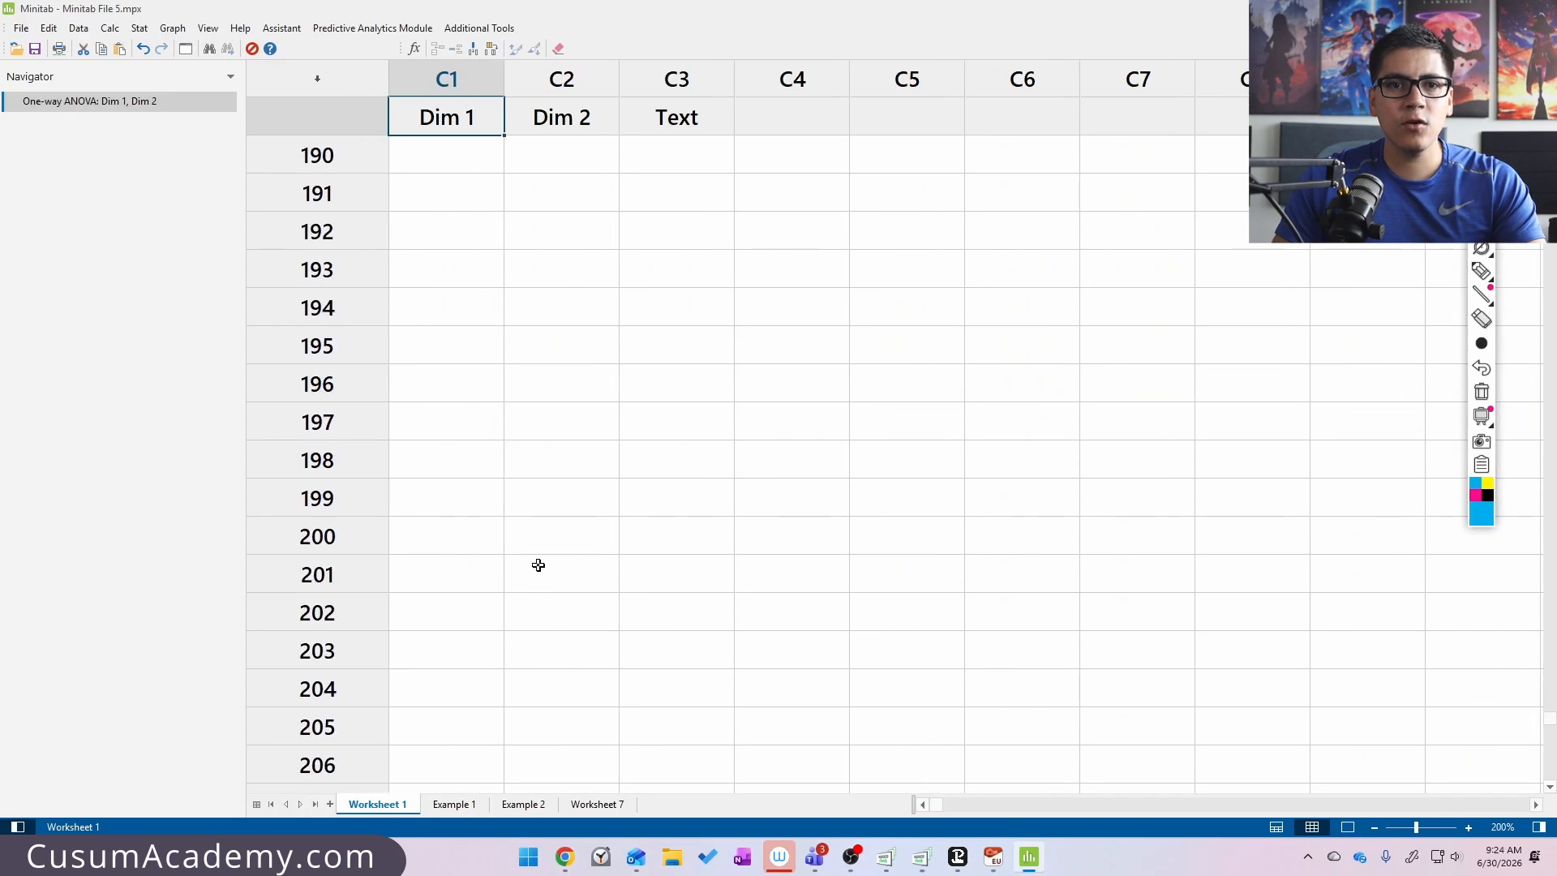
pyautogui.scroll(20, 538, 565)
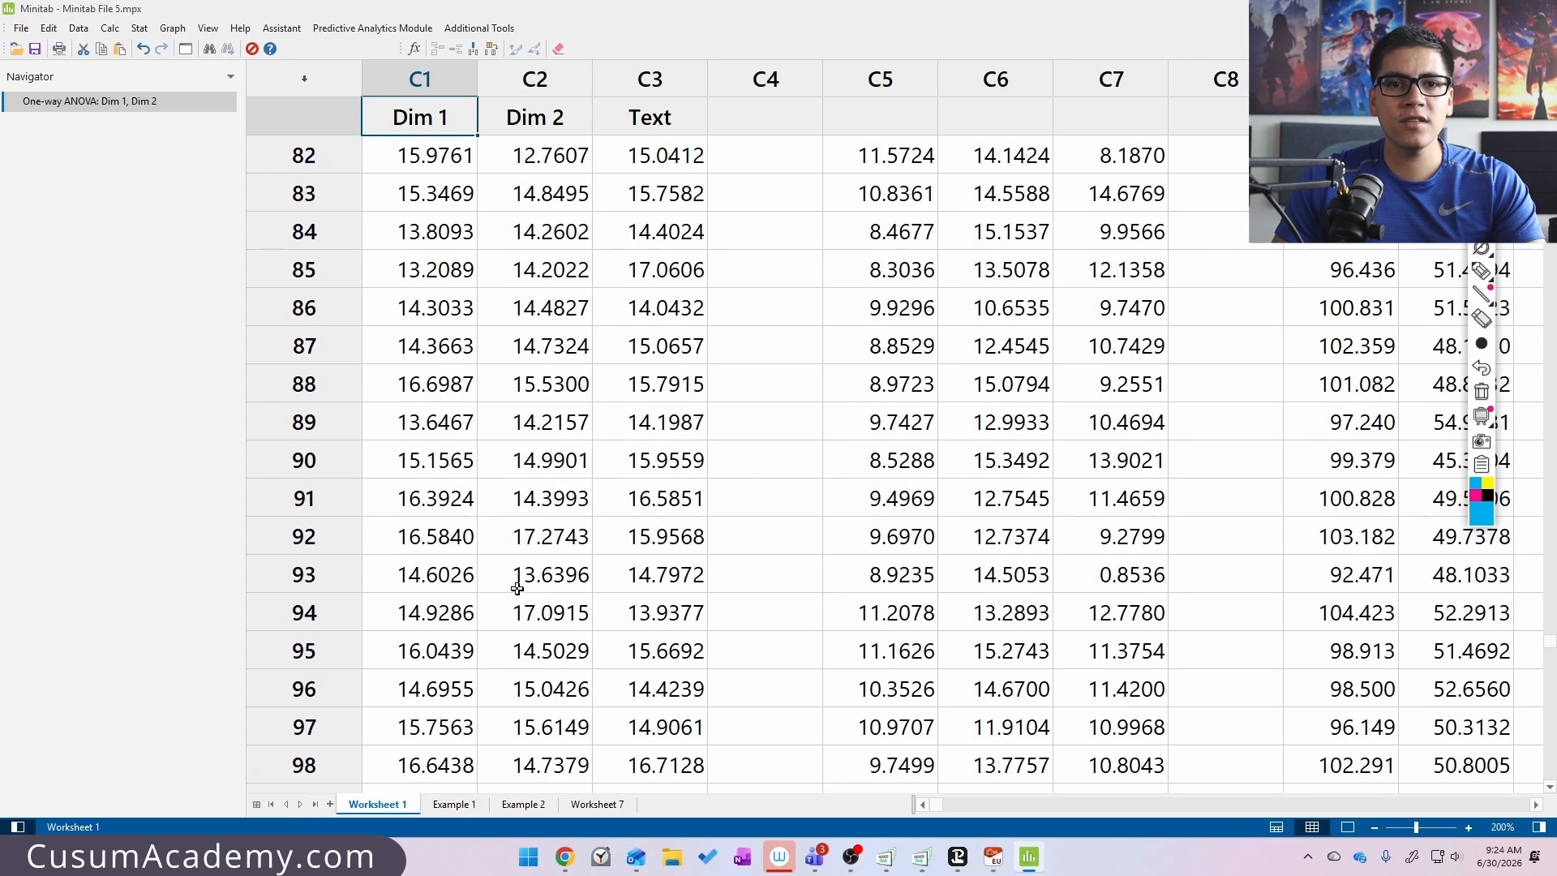
pyautogui.scroll(-2, 511, 600)
pyautogui.click(460, 619)
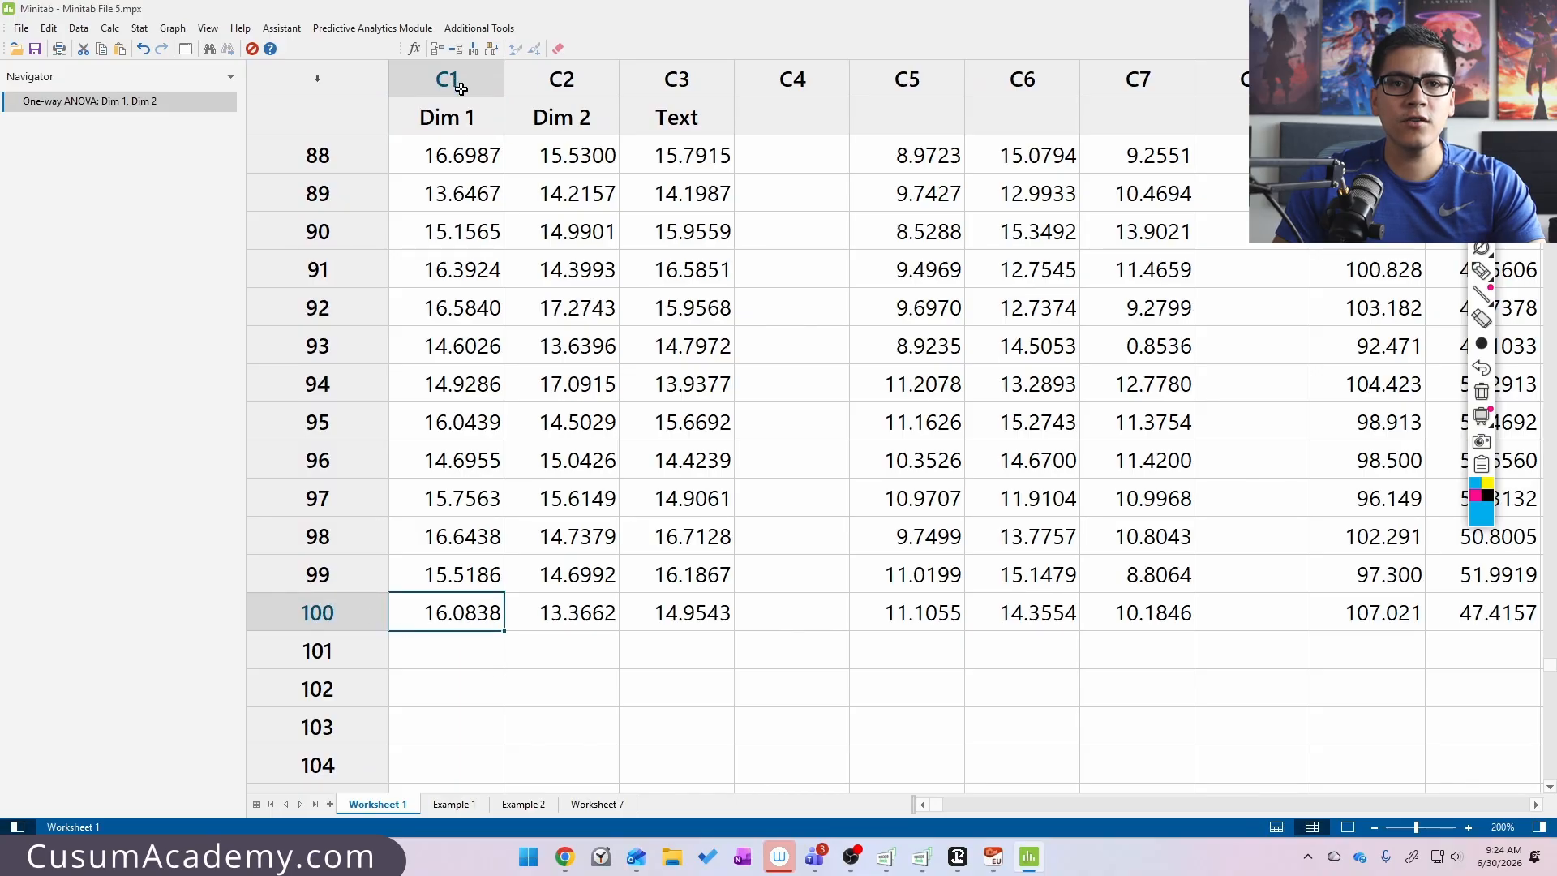
pyautogui.click(462, 81)
pyautogui.click(572, 78)
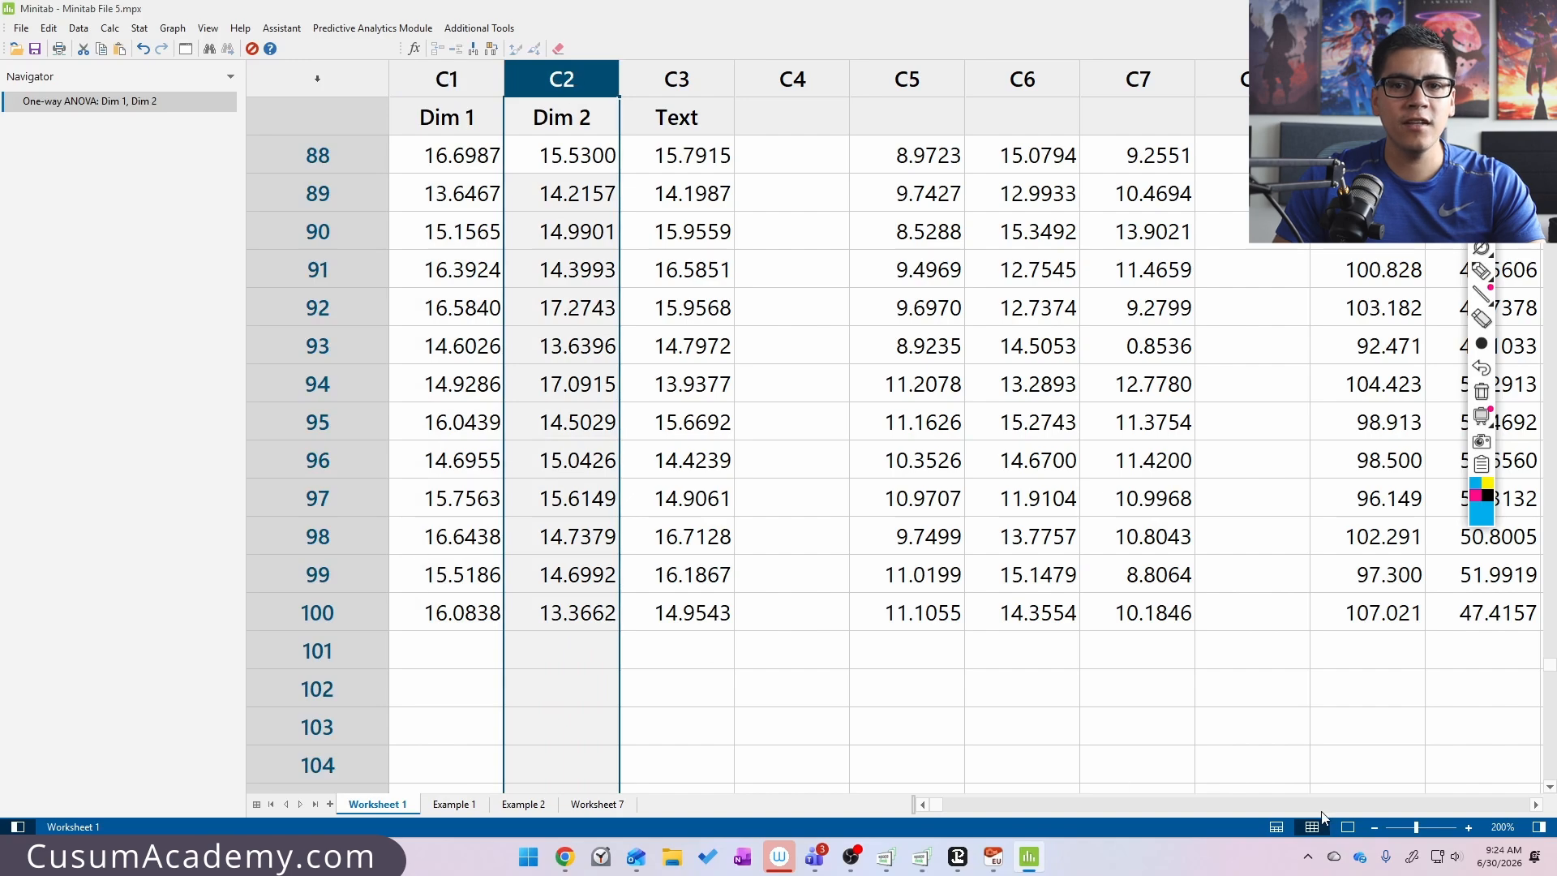
# - Return to the ANOVA output and circle the Total degrees of freedom in the Analysis of Variance table
pyautogui.click(1347, 826)
pyautogui.scroll(-2, 1038, 571)
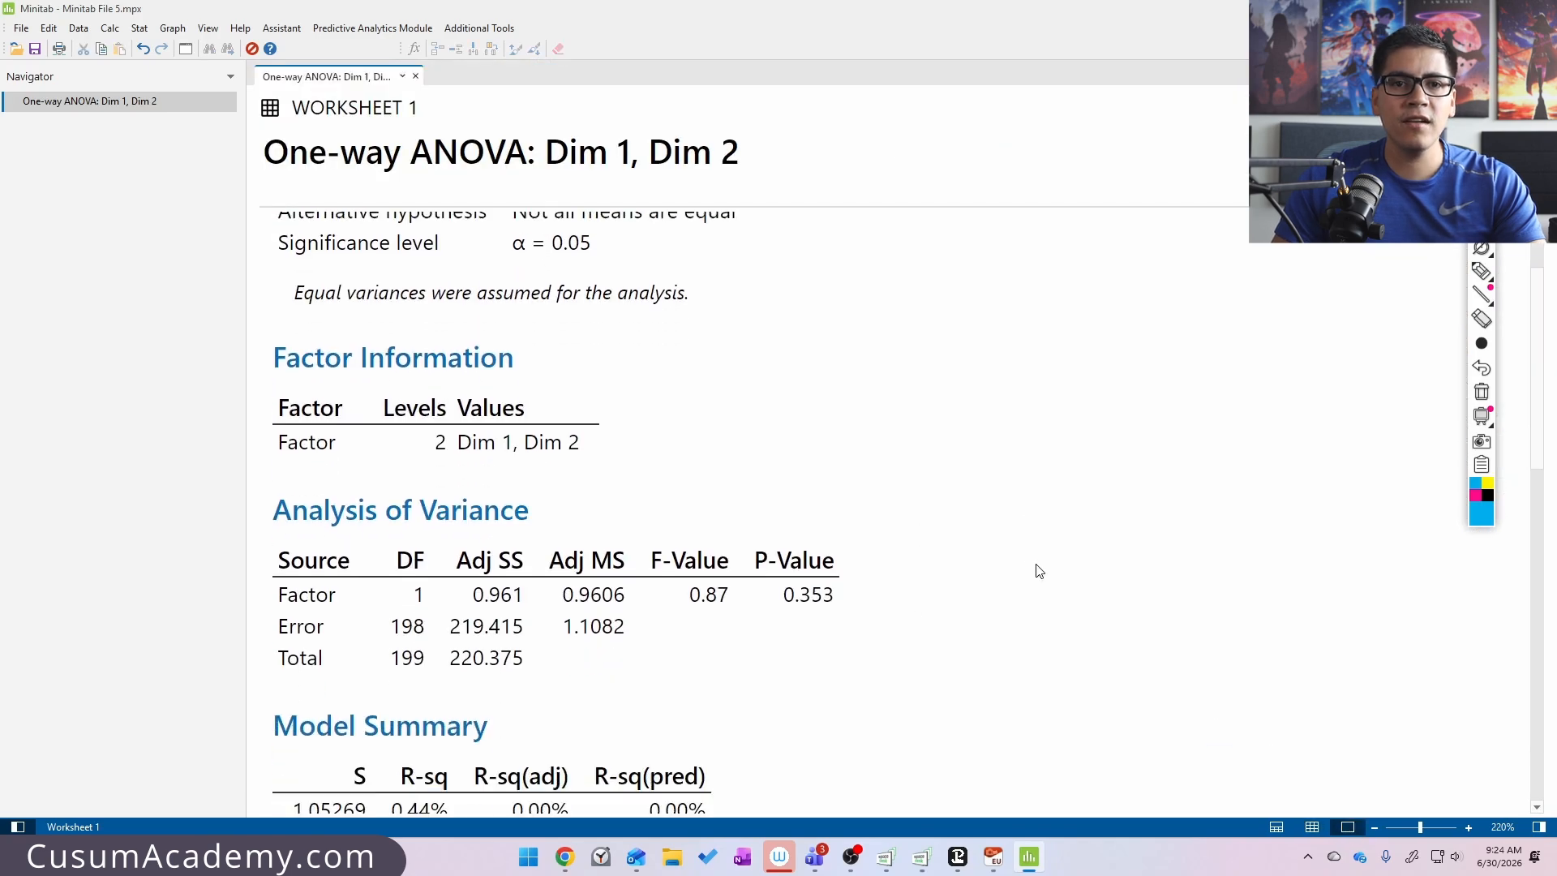
pyautogui.hotkey('ctrl', 'shift', 'h')
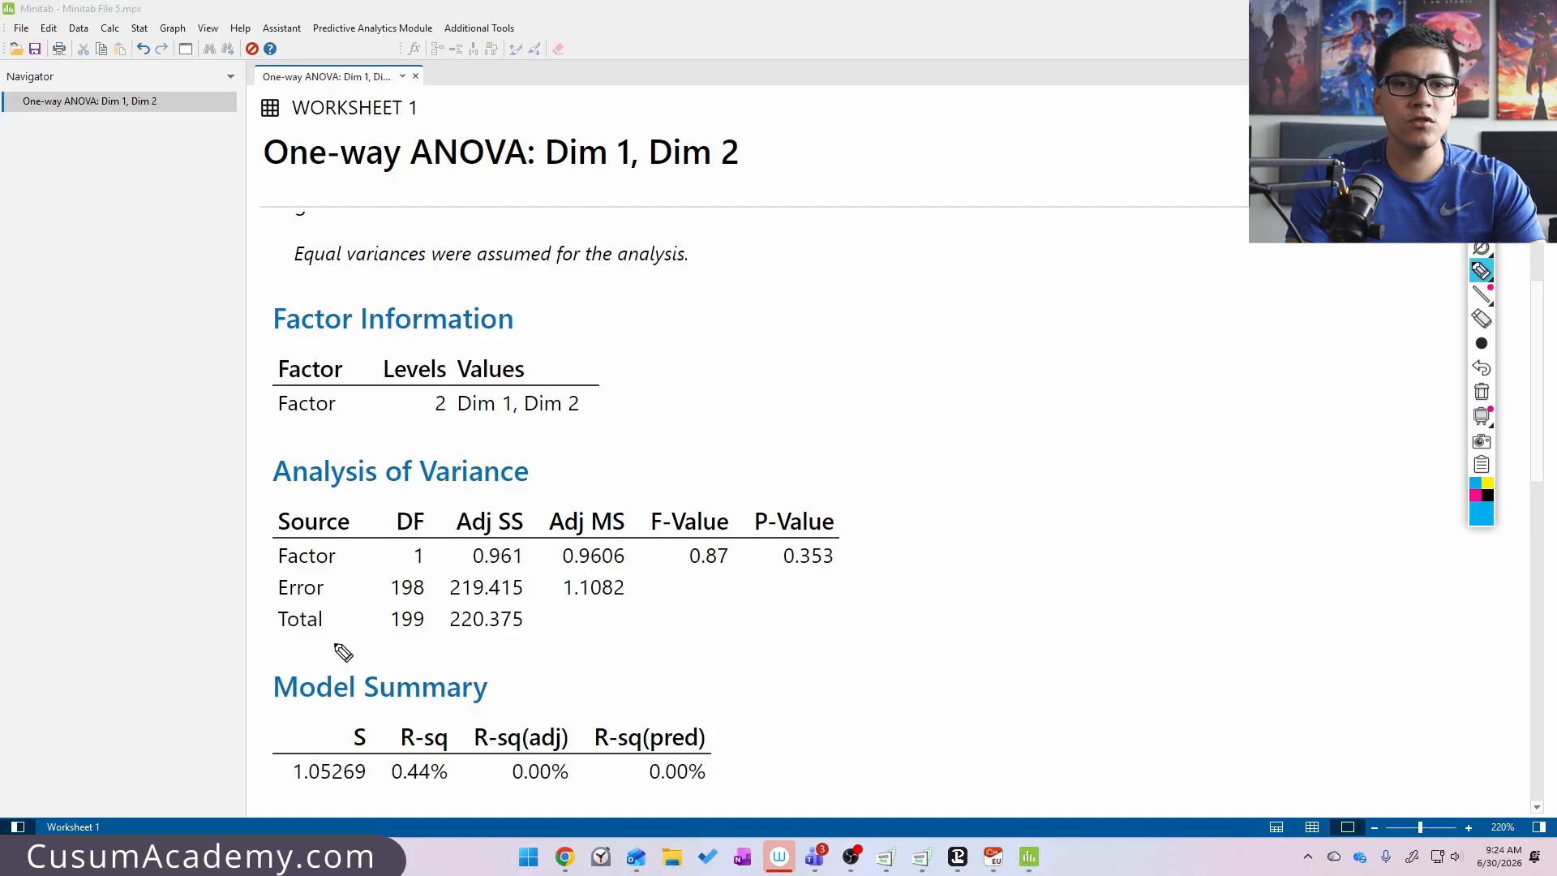
pyautogui.moveTo(435, 598)
pyautogui.mouseDown()
pyautogui.moveTo(373, 657)
pyautogui.moveTo(430, 592)
pyautogui.mouseUp()
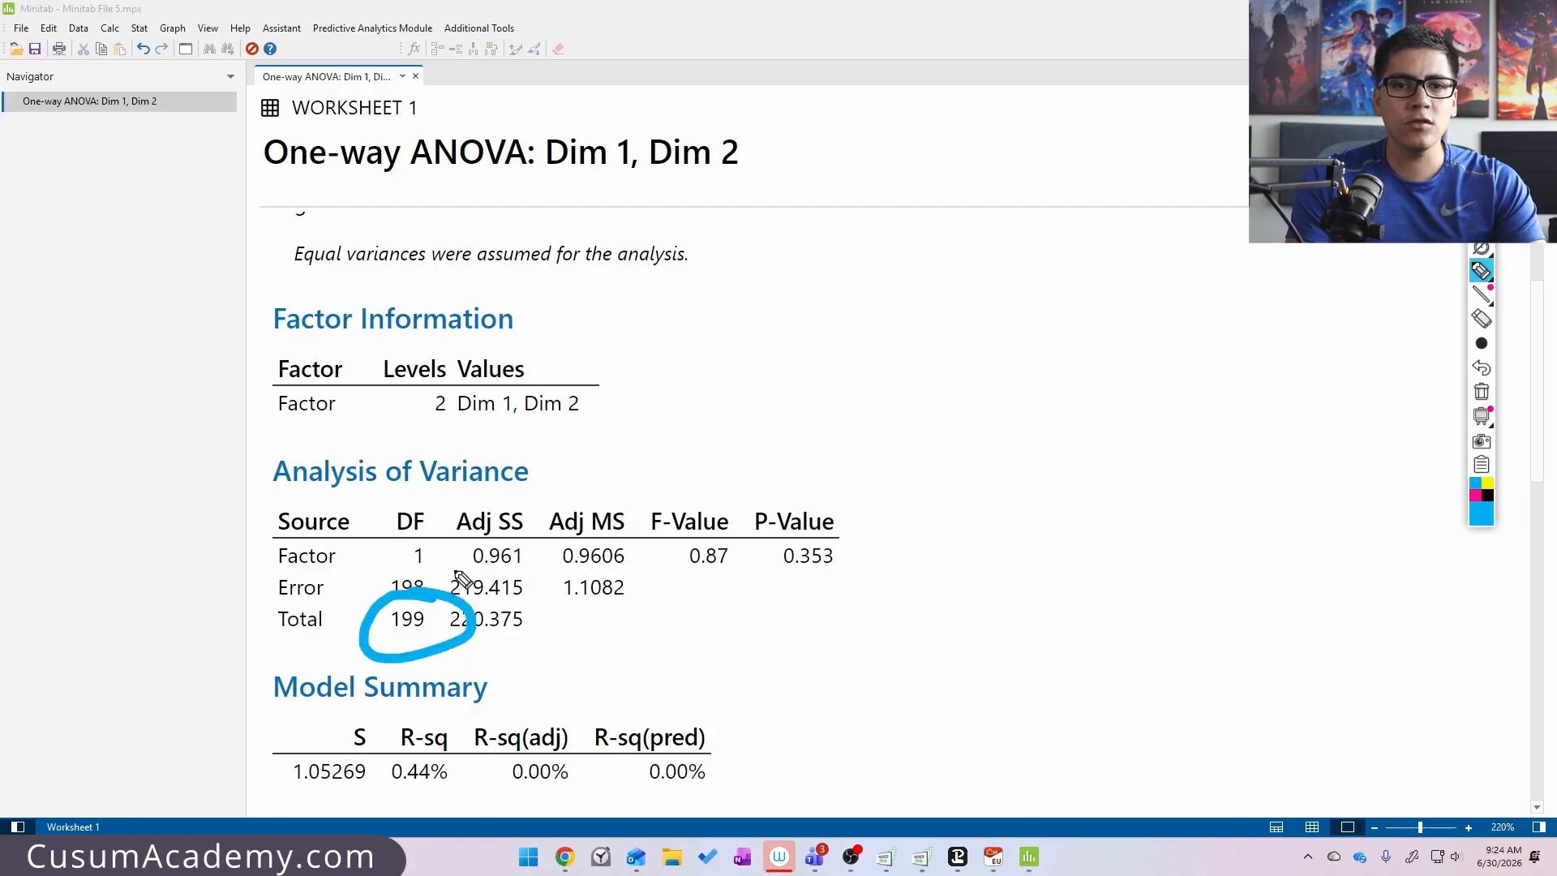
# - Handwrite the calculation N-1 = 200 - 1 = 199 beside the output, with 200 under the N
pyautogui.moveTo(775, 399)
pyautogui.mouseDown()
pyautogui.moveTo(847, 433)
pyautogui.moveTo(869, 410)
pyautogui.mouseUp()
pyautogui.moveTo(785, 357)
pyautogui.mouseDown()
pyautogui.moveTo(810, 349)
pyautogui.moveTo(817, 320)
pyautogui.mouseUp()
pyautogui.moveTo(840, 345)
pyautogui.mouseDown()
pyautogui.moveTo(891, 355)
pyautogui.moveTo(965, 337)
pyautogui.mouseUp()
pyautogui.moveTo(940, 349); pyautogui.dragTo(1023, 369)
pyautogui.moveTo(1032, 341)
pyautogui.mouseDown()
pyautogui.moveTo(1056, 348)
pyautogui.moveTo(1046, 357)
pyautogui.mouseUp()
pyautogui.moveTo(1066, 339)
pyautogui.mouseDown()
pyautogui.moveTo(1180, 389)
pyautogui.moveTo(1253, 365)
pyautogui.mouseUp()
pyautogui.moveTo(1232, 375)
pyautogui.mouseDown()
pyautogui.moveTo(1255, 374)
pyautogui.moveTo(1265, 399)
pyautogui.mouseUp()
pyautogui.moveTo(1297, 369)
pyautogui.mouseDown()
pyautogui.moveTo(1322, 381)
pyautogui.moveTo(1316, 406)
pyautogui.mouseUp()
pyautogui.moveTo(1370, 380); pyautogui.dragTo(1364, 438)
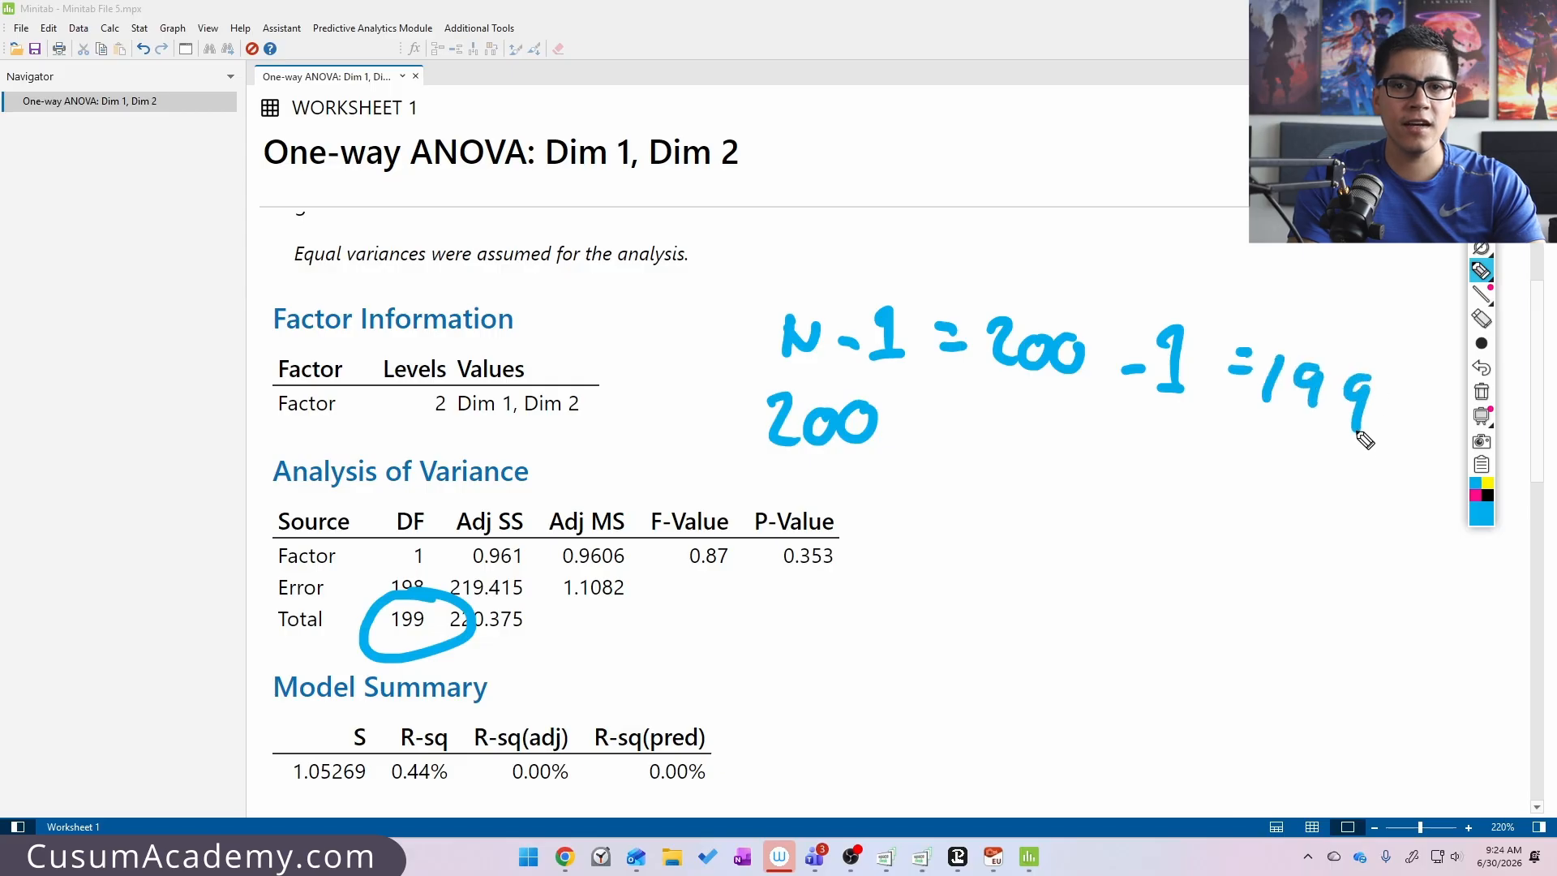
# - Handwrite "199 DF." beside the Analysis of Variance table
pyautogui.moveTo(910, 533); pyautogui.dragTo(904, 582)
pyautogui.moveTo(973, 545)
pyautogui.mouseDown()
pyautogui.moveTo(965, 580)
pyautogui.moveTo(1009, 596)
pyautogui.mouseUp()
pyautogui.moveTo(1069, 529); pyautogui.dragTo(1069, 575)
pyautogui.moveTo(1139, 531); pyautogui.dragTo(1135, 576)
pyautogui.moveTo(1136, 531)
pyautogui.mouseDown()
pyautogui.moveTo(1163, 529)
pyautogui.moveTo(1173, 556)
pyautogui.mouseUp()
pyautogui.moveTo(1201, 558); pyautogui.dragTo(1194, 573)
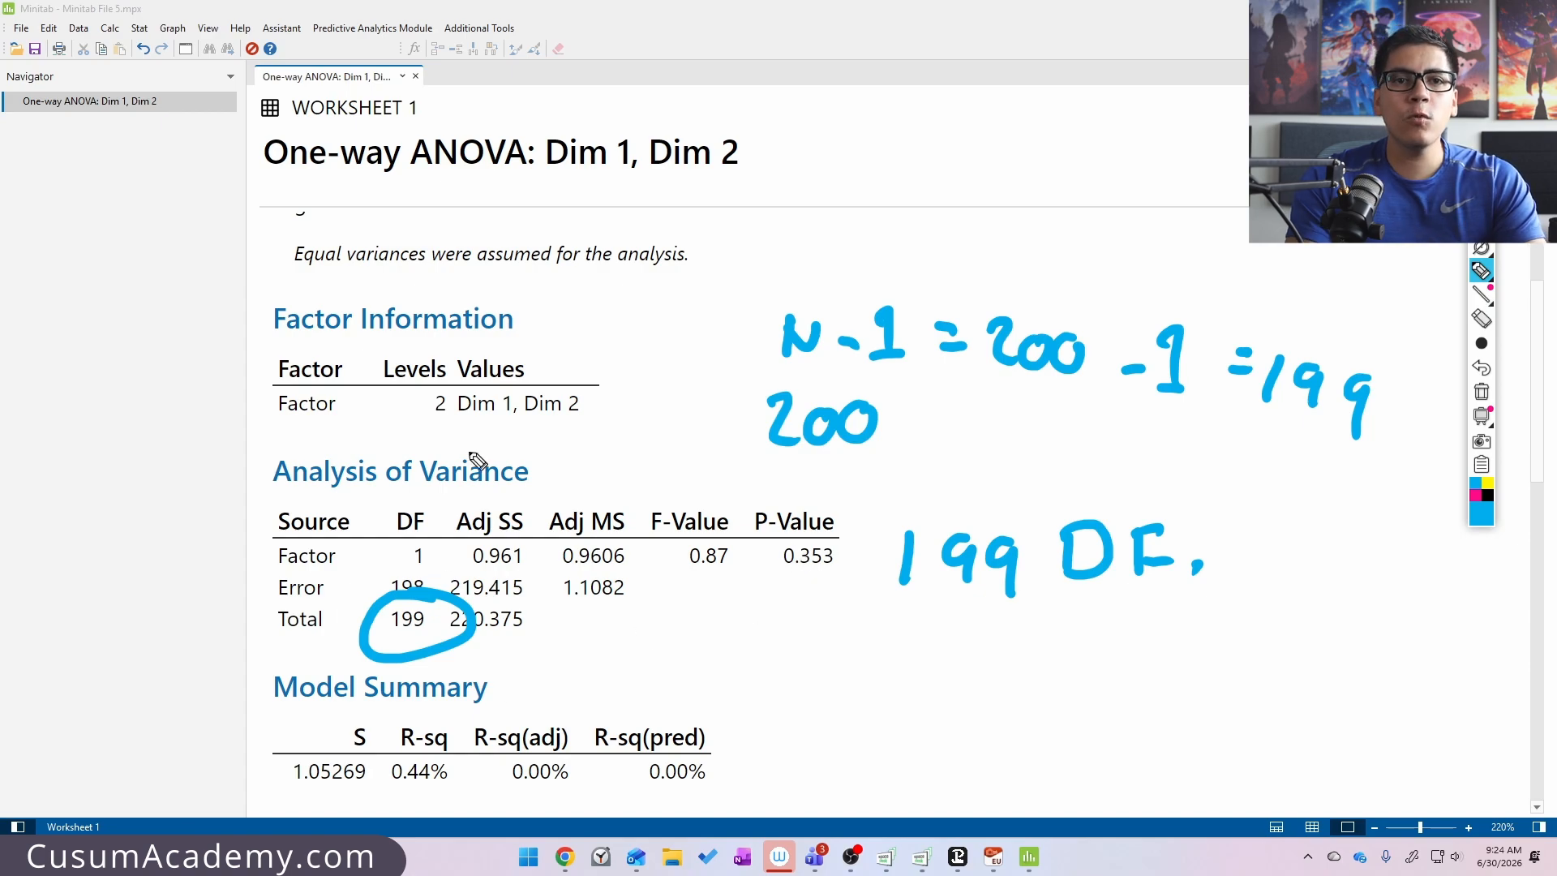
# - Circle One-way ANOVA in the output title and handwrite μ1 = μ2 with "2-T" above it
pyautogui.moveTo(486, 96)
pyautogui.mouseDown()
pyautogui.moveTo(329, 124)
pyautogui.moveTo(572, 138)
pyautogui.moveTo(487, 90)
pyautogui.mouseUp()
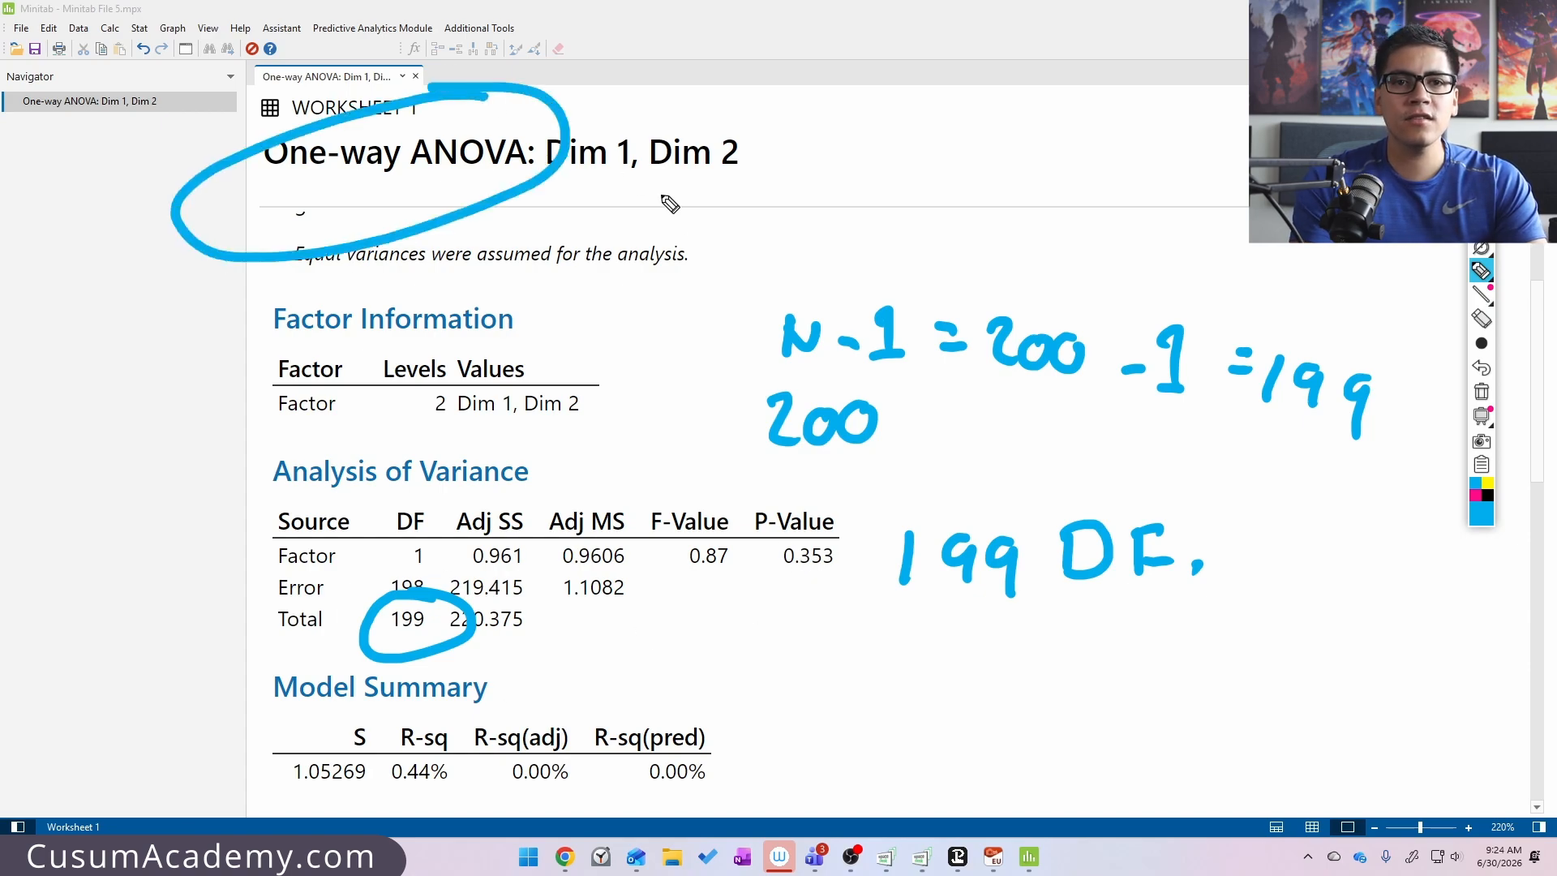
pyautogui.moveTo(766, 180)
pyautogui.mouseDown()
pyautogui.moveTo(704, 270)
pyautogui.moveTo(791, 230)
pyautogui.moveTo(803, 275)
pyautogui.mouseUp()
pyautogui.moveTo(858, 211)
pyautogui.mouseDown()
pyautogui.moveTo(905, 207)
pyautogui.moveTo(908, 230)
pyautogui.mouseUp()
pyautogui.moveTo(971, 186)
pyautogui.mouseDown()
pyautogui.moveTo(924, 244)
pyautogui.moveTo(988, 233)
pyautogui.moveTo(996, 271)
pyautogui.moveTo(1017, 273)
pyautogui.mouseUp()
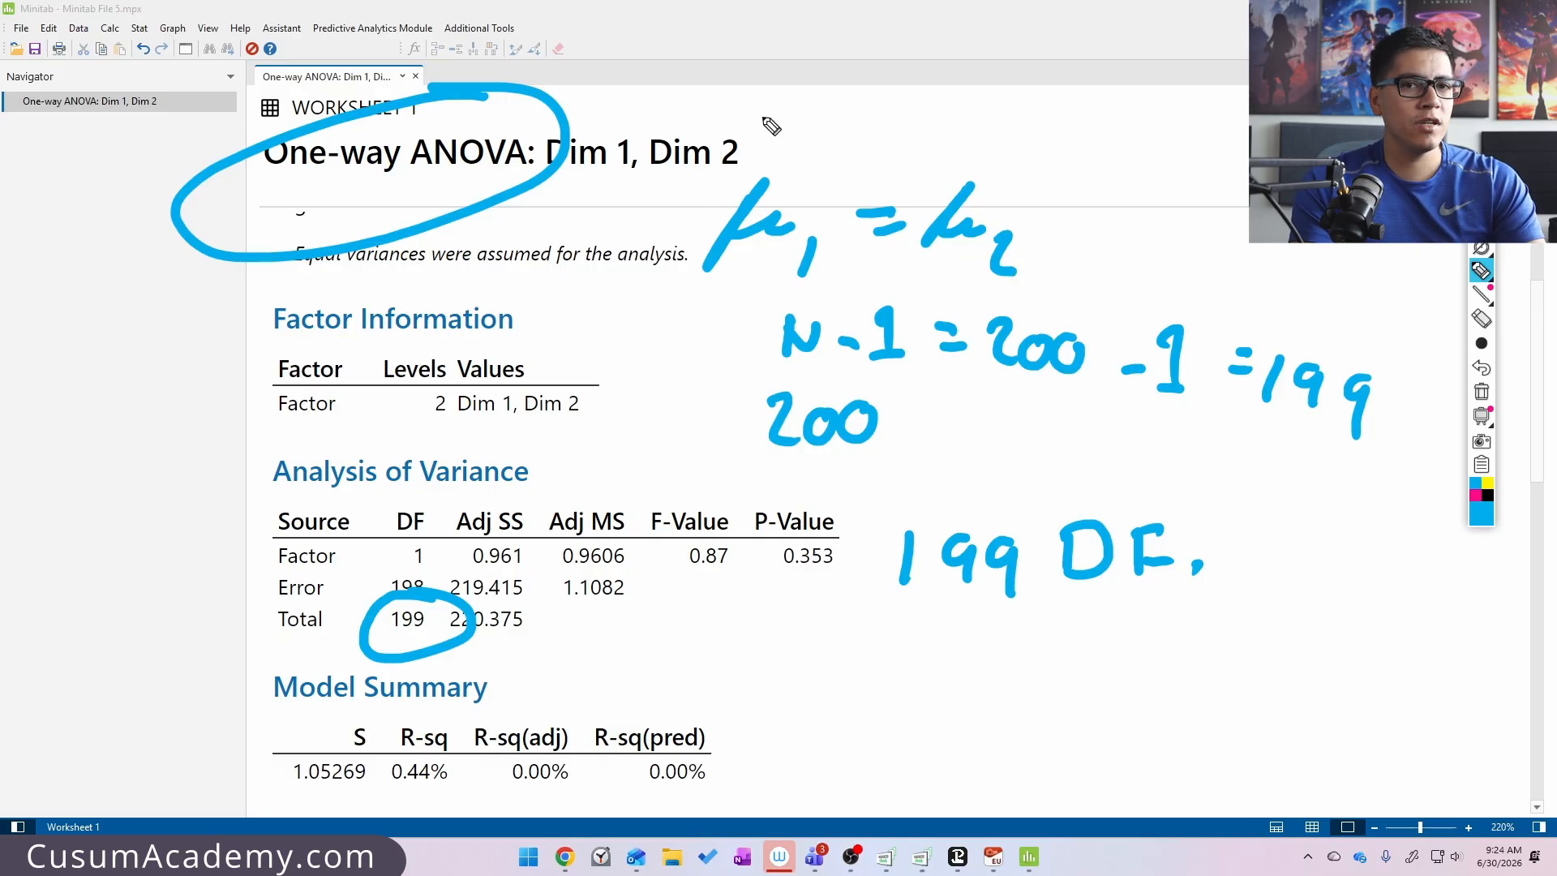
pyautogui.moveTo(764, 123)
pyautogui.mouseDown()
pyautogui.moveTo(803, 160)
pyautogui.moveTo(861, 131)
pyautogui.mouseUp()
pyautogui.moveTo(884, 107)
pyautogui.mouseDown()
pyautogui.moveTo(925, 103)
pyautogui.moveTo(917, 158)
pyautogui.mouseUp()
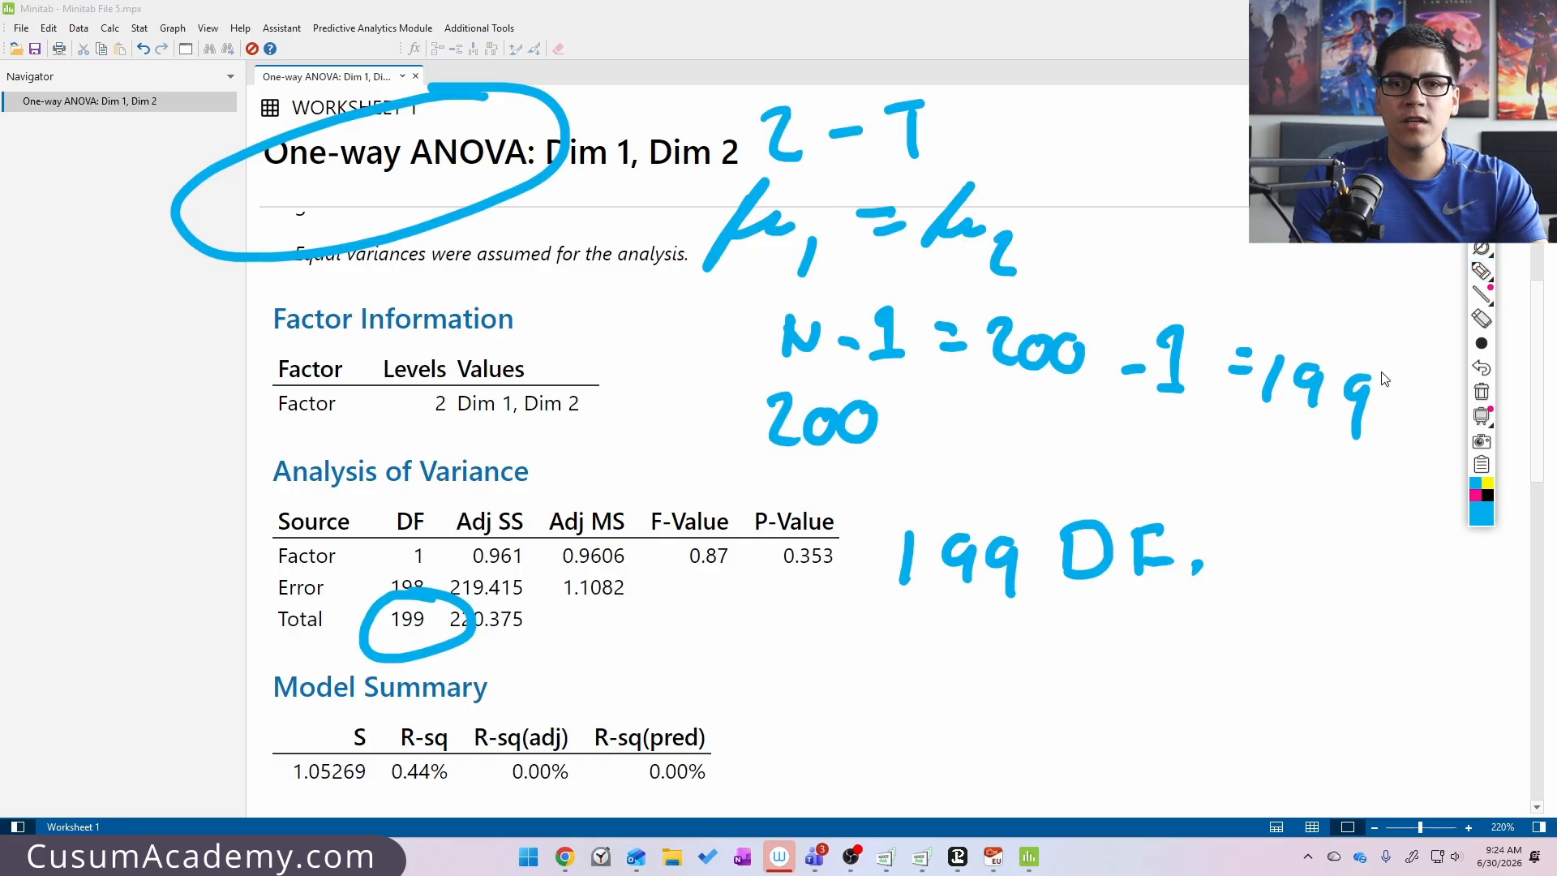
# - Clear all annotations, circle the factor's P-Value and handwrite "P > 0.05" above it
pyautogui.click(1481, 393)
pyautogui.moveTo(864, 467)
pyautogui.mouseDown()
pyautogui.moveTo(844, 463)
pyautogui.moveTo(914, 544)
pyautogui.moveTo(798, 448)
pyautogui.mouseUp()
pyautogui.moveTo(744, 328)
pyautogui.mouseDown()
pyautogui.moveTo(744, 376)
pyautogui.moveTo(746, 357)
pyautogui.moveTo(821, 375)
pyautogui.mouseUp()
pyautogui.moveTo(862, 318); pyautogui.dragTo(852, 322)
pyautogui.click(896, 350)
pyautogui.moveTo(955, 312)
pyautogui.mouseDown()
pyautogui.moveTo(985, 349)
pyautogui.moveTo(1031, 286)
pyautogui.mouseUp()
# - Handwrite "2-T" above the P > 0.05 note and enclose both lines in square brackets
pyautogui.moveTo(740, 209)
pyautogui.mouseDown()
pyautogui.moveTo(771, 212)
pyautogui.moveTo(785, 261)
pyautogui.mouseUp()
pyautogui.moveTo(814, 237); pyautogui.dragTo(841, 227)
pyautogui.moveTo(866, 203)
pyautogui.mouseDown()
pyautogui.moveTo(910, 192)
pyautogui.moveTo(895, 251)
pyautogui.mouseUp()
pyautogui.moveTo(714, 173)
pyautogui.mouseDown()
pyautogui.moveTo(690, 284)
pyautogui.moveTo(750, 399)
pyautogui.mouseUp()
pyautogui.moveTo(980, 154)
pyautogui.mouseDown()
pyautogui.moveTo(1047, 152)
pyautogui.moveTo(1043, 389)
pyautogui.mouseUp()
# - Handwrite μ1 = μ2 below the circled P-Value and label it "Population."
pyautogui.moveTo(854, 653); pyautogui.dragTo(910, 703)
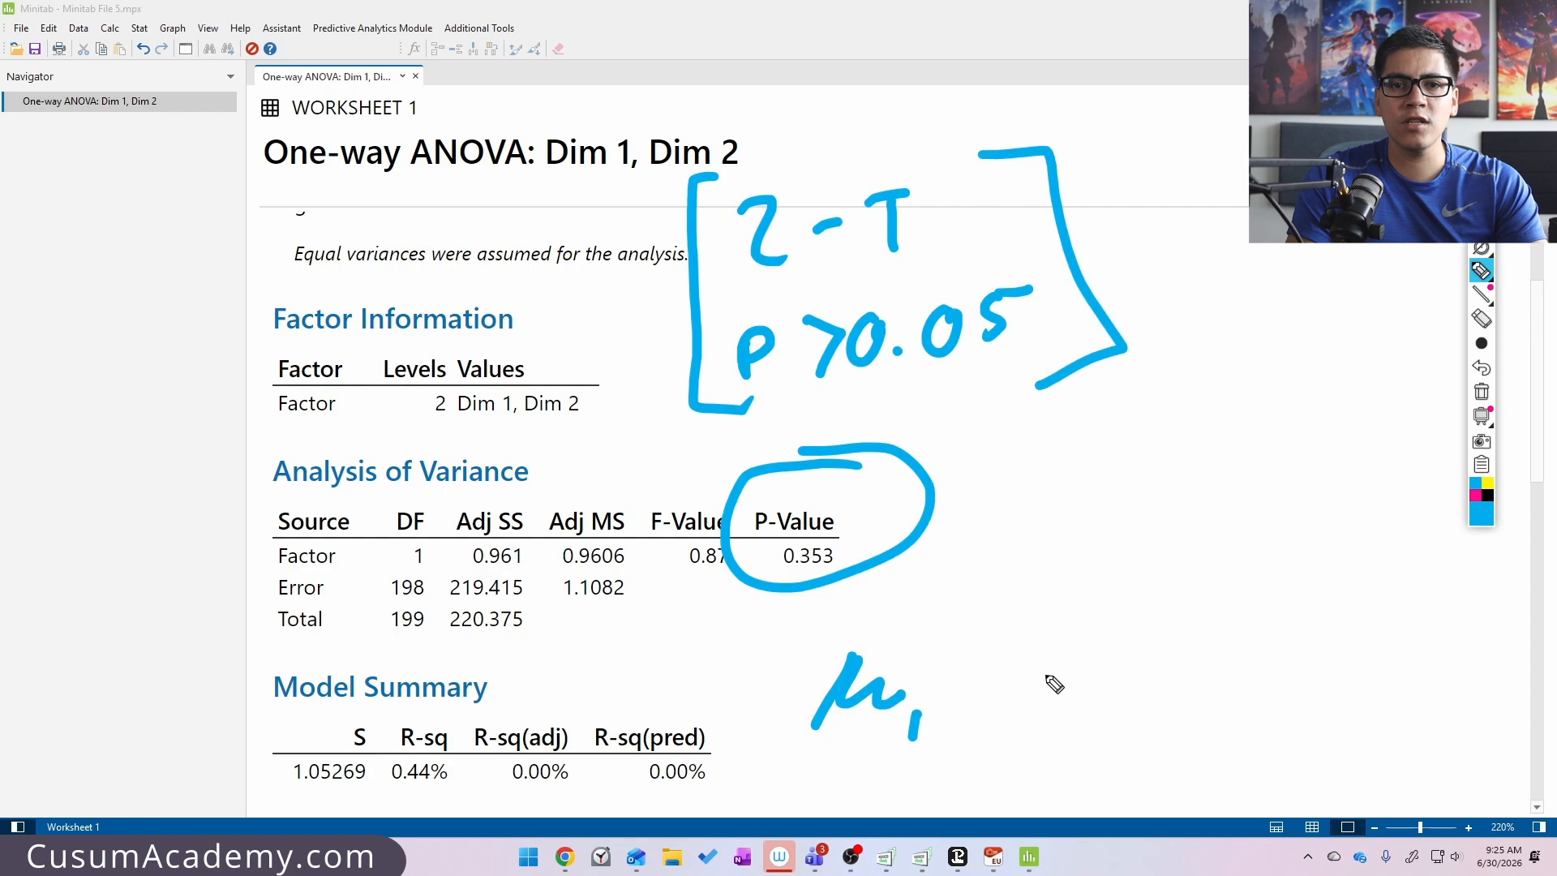
pyautogui.moveTo(979, 672); pyautogui.dragTo(1020, 669)
pyautogui.moveTo(998, 694); pyautogui.dragTo(1032, 691)
pyautogui.moveTo(1109, 637)
pyautogui.mouseDown()
pyautogui.moveTo(1050, 718)
pyautogui.moveTo(1112, 681)
pyautogui.moveTo(1166, 744)
pyautogui.mouseUp()
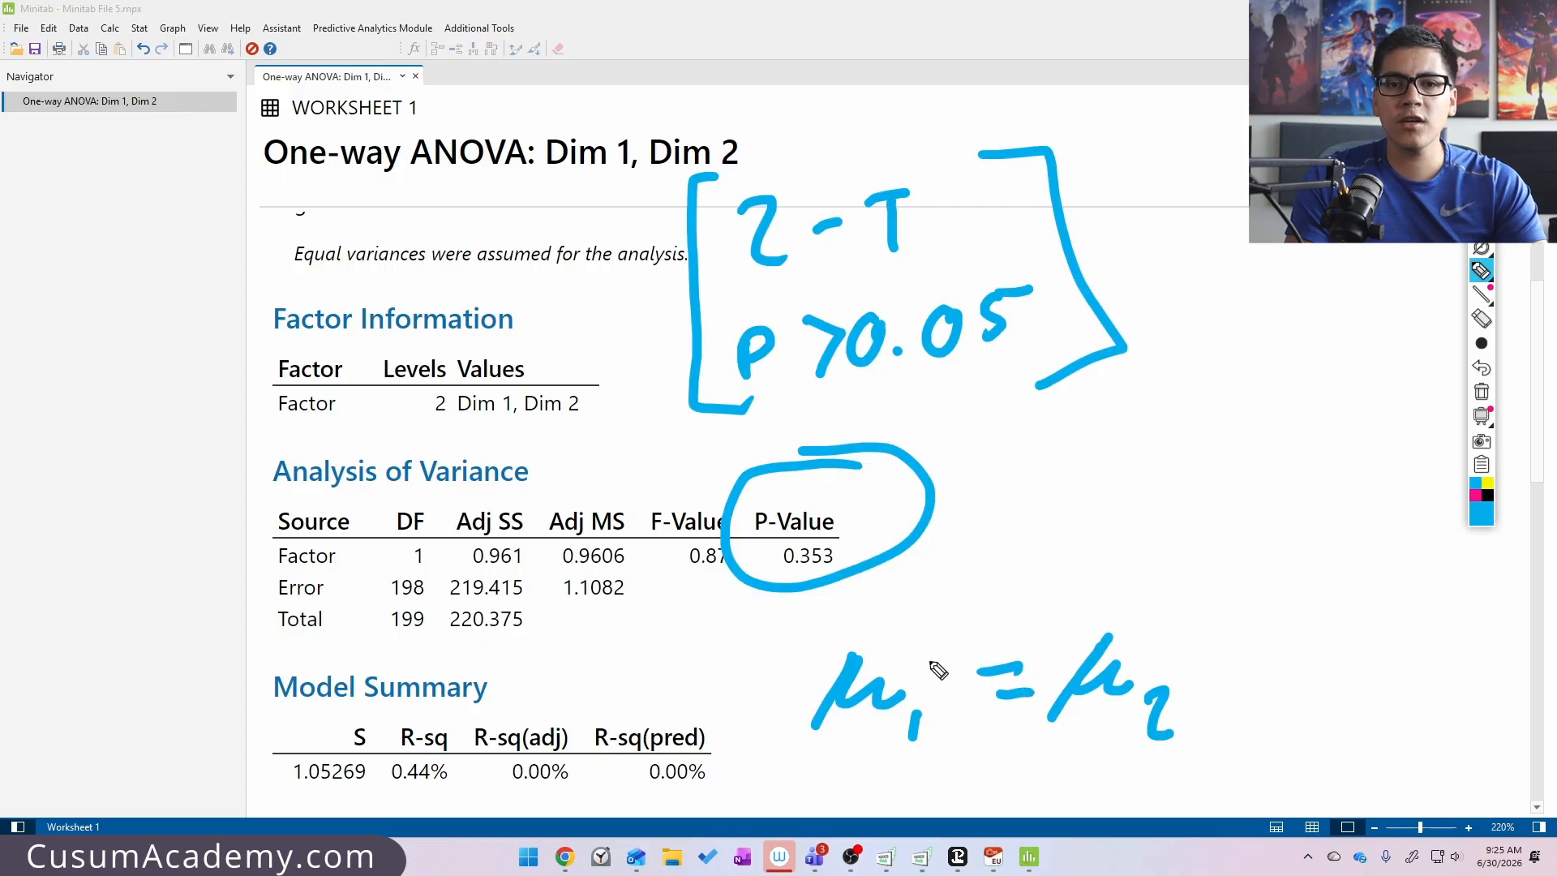
pyautogui.moveTo(885, 596)
pyautogui.mouseDown()
pyautogui.moveTo(924, 626)
pyautogui.moveTo(1088, 598)
pyautogui.moveTo(1147, 608)
pyautogui.mouseUp()
pyautogui.click(1182, 608)
# - Handwrite S1 = S2 above the Population note and cross it out
pyautogui.moveTo(1054, 454)
pyautogui.mouseDown()
pyautogui.moveTo(1041, 501)
pyautogui.moveTo(1080, 515)
pyautogui.mouseUp()
pyautogui.moveTo(1142, 470)
pyautogui.mouseDown()
pyautogui.moveTo(1163, 466)
pyautogui.moveTo(1170, 487)
pyautogui.mouseUp()
pyautogui.moveTo(1229, 450)
pyautogui.mouseDown()
pyautogui.moveTo(1235, 489)
pyautogui.moveTo(1210, 504)
pyautogui.mouseUp()
pyautogui.moveTo(1249, 489); pyautogui.dragTo(1258, 511)
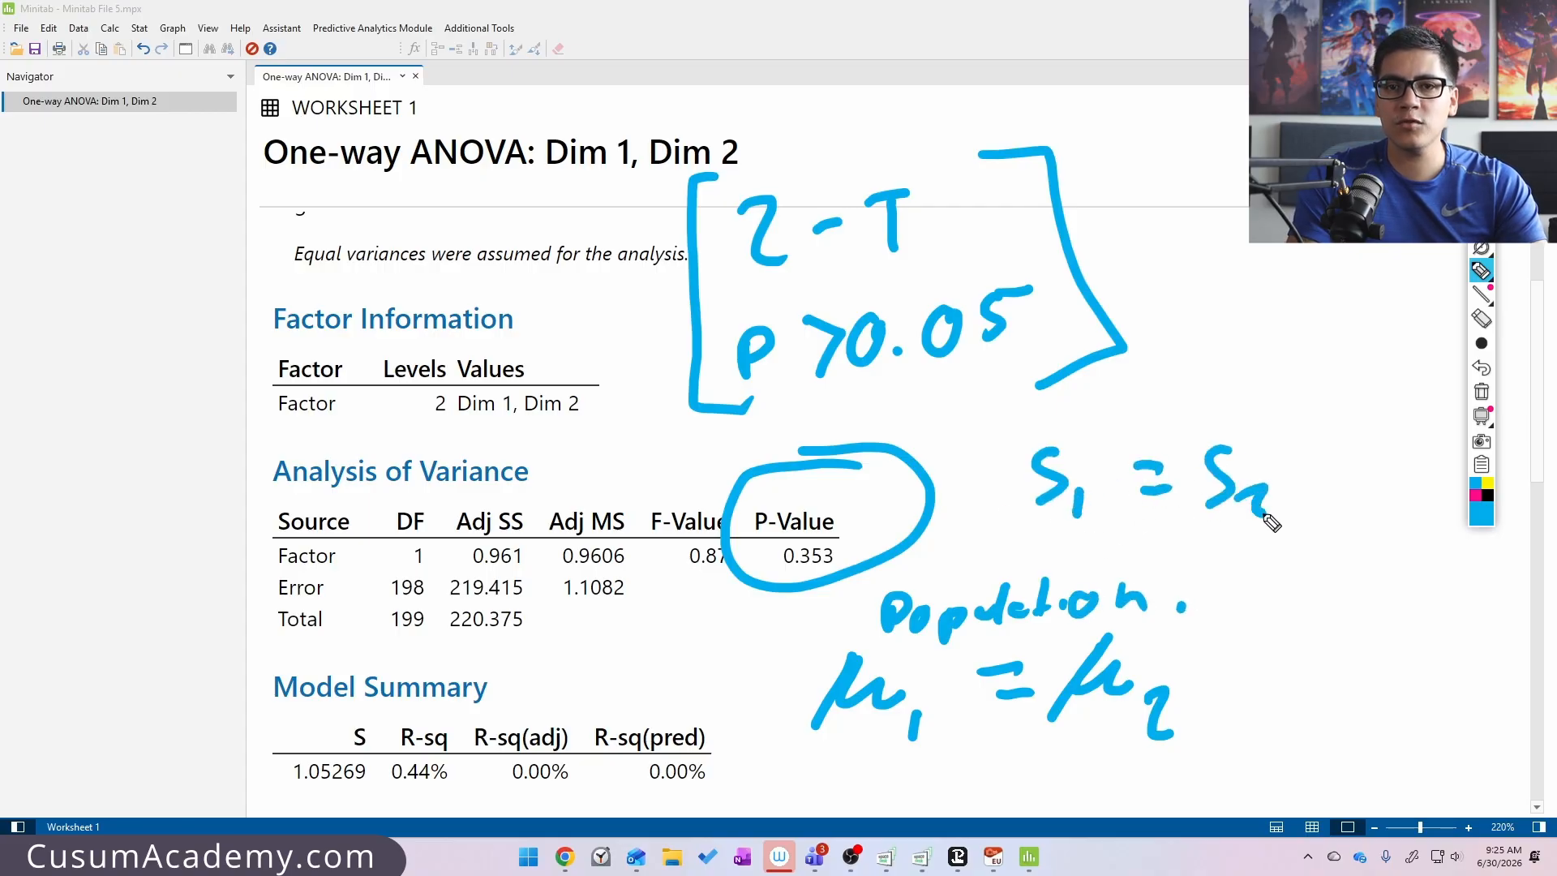
pyautogui.moveTo(1015, 436); pyautogui.dragTo(1275, 516)
pyautogui.moveTo(1257, 386); pyautogui.dragTo(1046, 550)
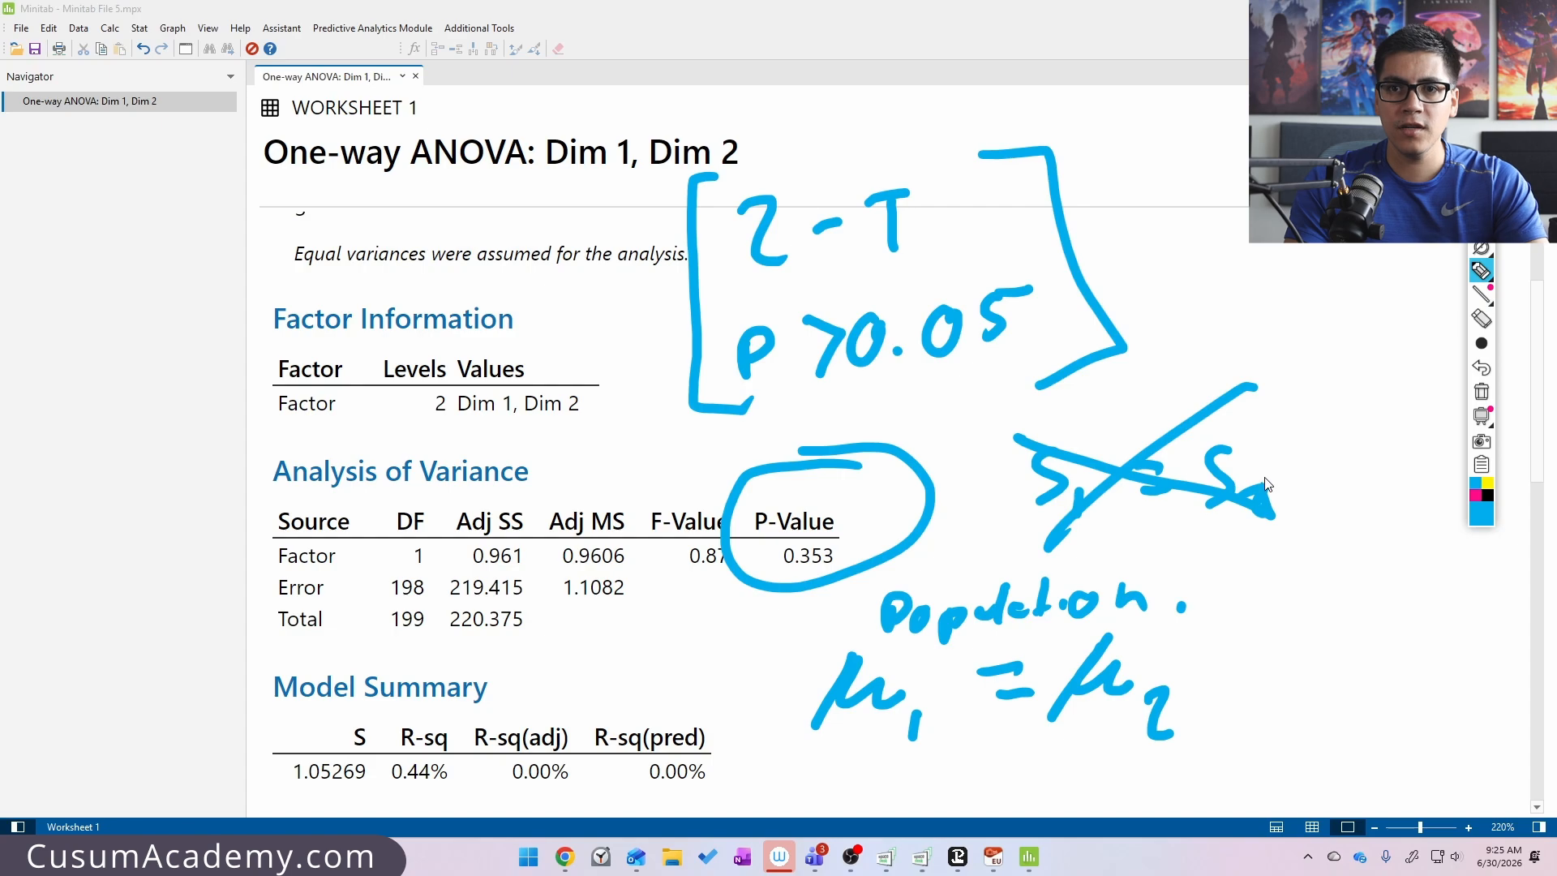
# - Clear all annotations and circle the Dim 1 and Dim 2 means in the Means table
pyautogui.click(1474, 401)
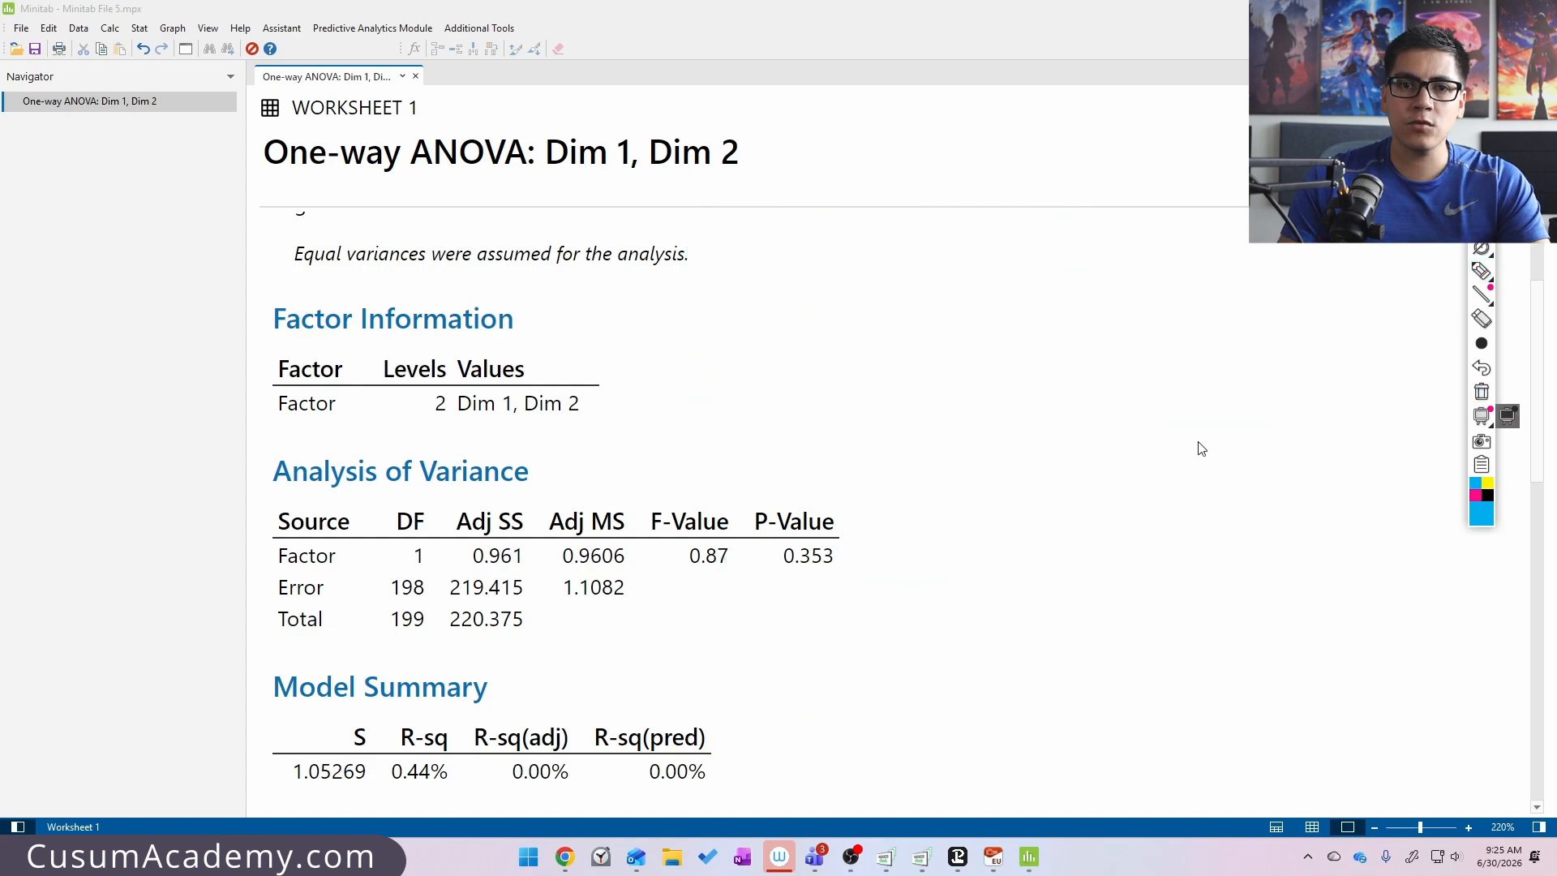
pyautogui.scroll(-8, 1201, 449)
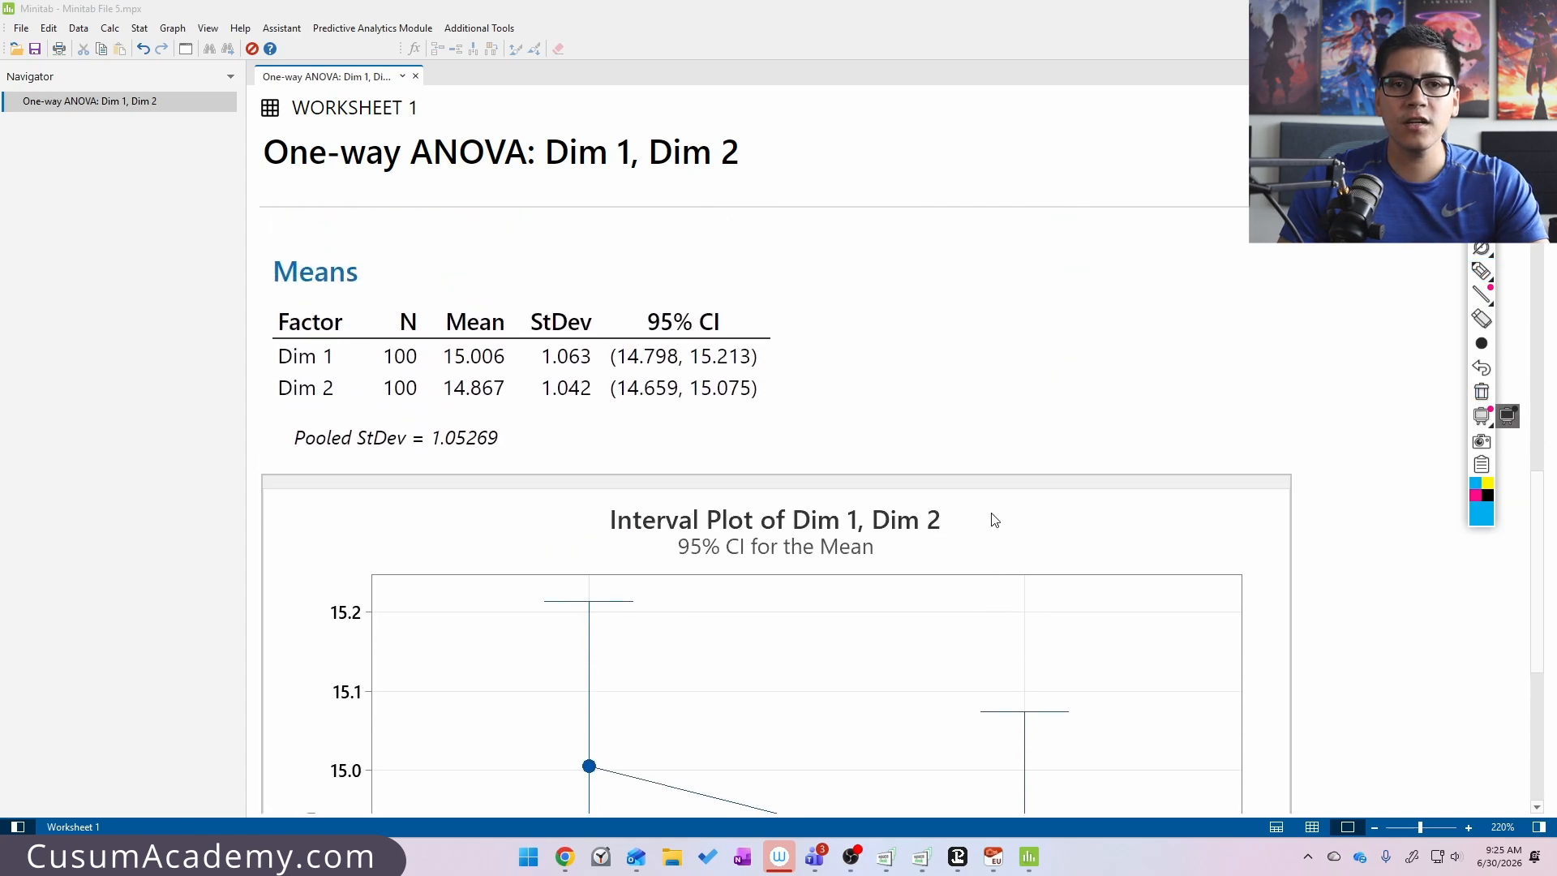
pyautogui.hotkey('ctrl', 'shift', 'h')
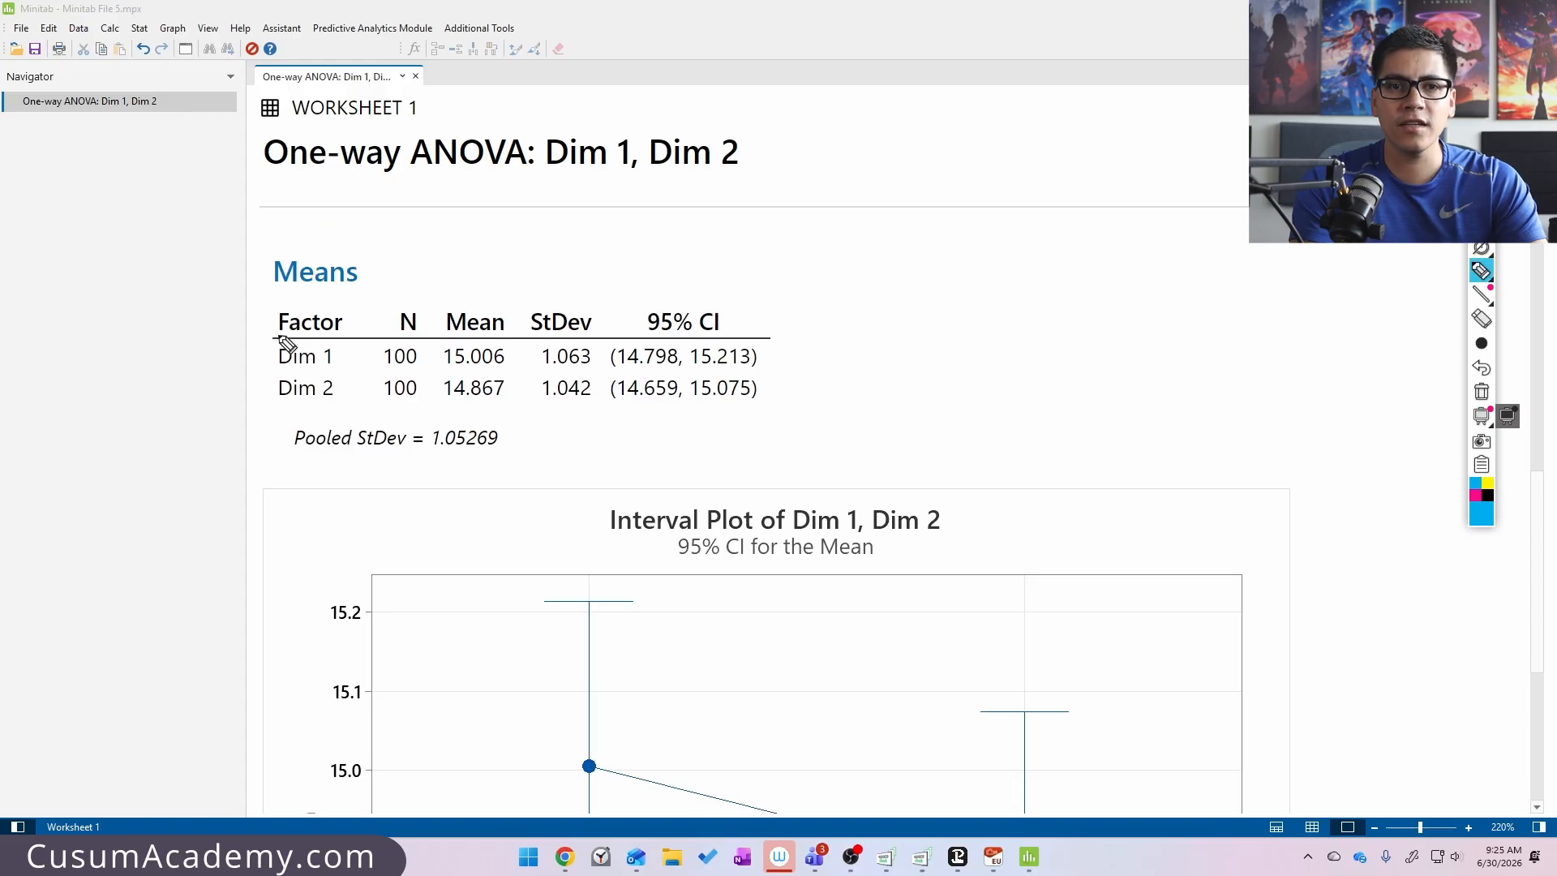
pyautogui.moveTo(410, 278)
pyautogui.mouseDown()
pyautogui.moveTo(468, 438)
pyautogui.moveTo(382, 278)
pyautogui.mouseUp()
# - Handwrite the two means 15.006 and 14.867 above the Means table and join them with a bracket
pyautogui.moveTo(605, 193); pyautogui.dragTo(604, 235)
pyautogui.moveTo(663, 190); pyautogui.dragTo(642, 221)
pyautogui.click(675, 221)
pyautogui.moveTo(734, 188)
pyautogui.mouseDown()
pyautogui.moveTo(733, 218)
pyautogui.moveTo(775, 204)
pyautogui.moveTo(773, 190)
pyautogui.mouseUp()
pyautogui.moveTo(809, 180); pyautogui.dragTo(820, 216)
pyautogui.moveTo(637, 262)
pyautogui.mouseDown()
pyautogui.moveTo(678, 306)
pyautogui.moveTo(730, 306)
pyautogui.moveTo(746, 288)
pyautogui.moveTo(827, 321)
pyautogui.mouseUp()
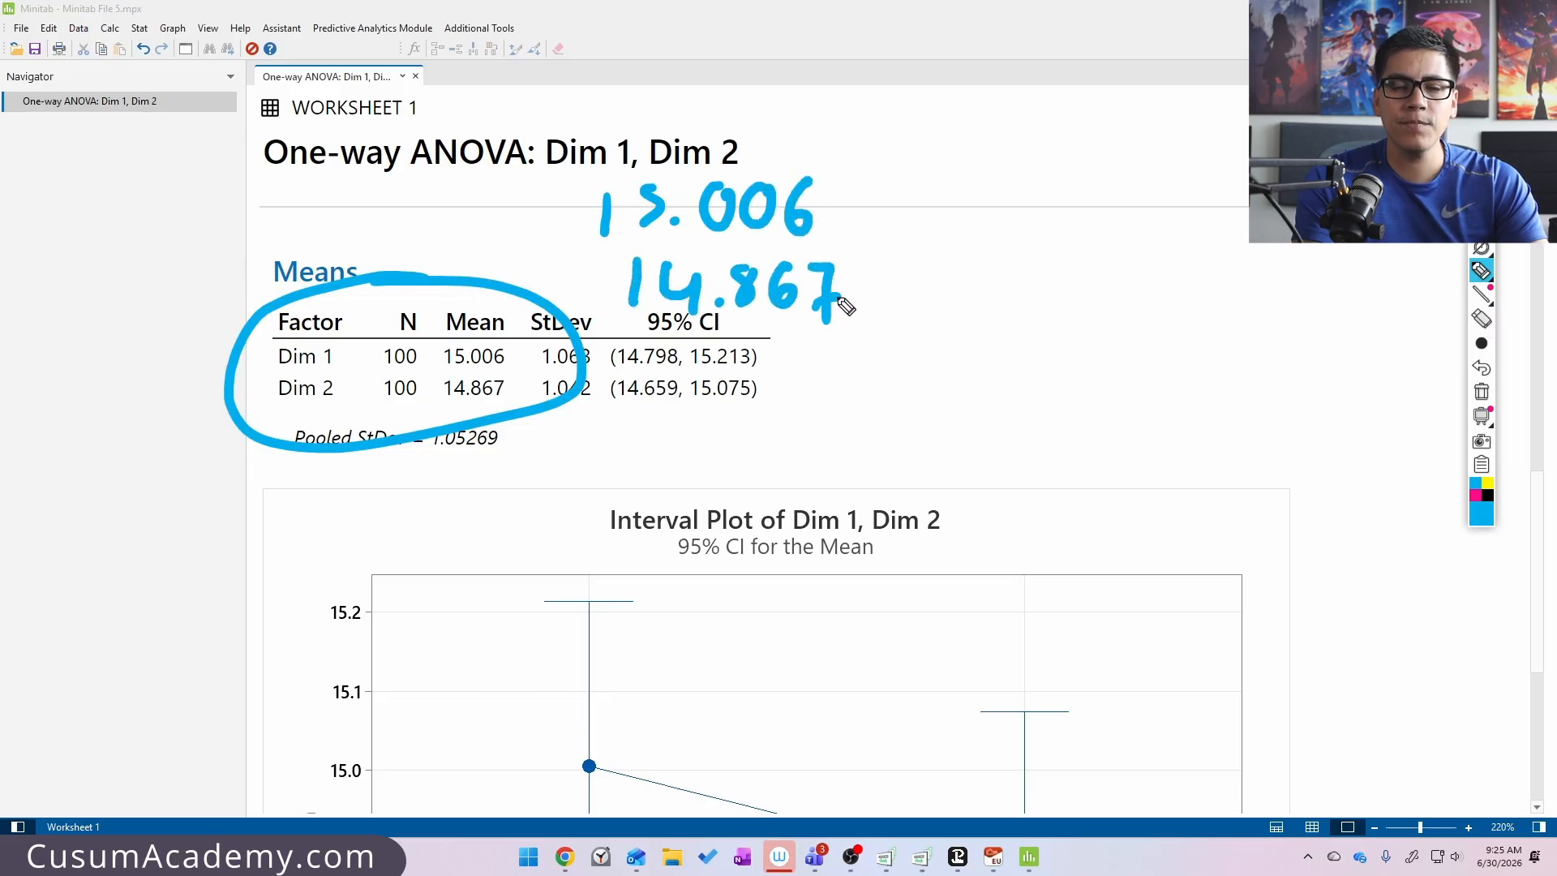
pyautogui.moveTo(843, 191)
pyautogui.mouseDown()
pyautogui.moveTo(908, 236)
pyautogui.moveTo(916, 280)
pyautogui.mouseUp()
pyautogui.moveTo(883, 301); pyautogui.dragTo(914, 283)
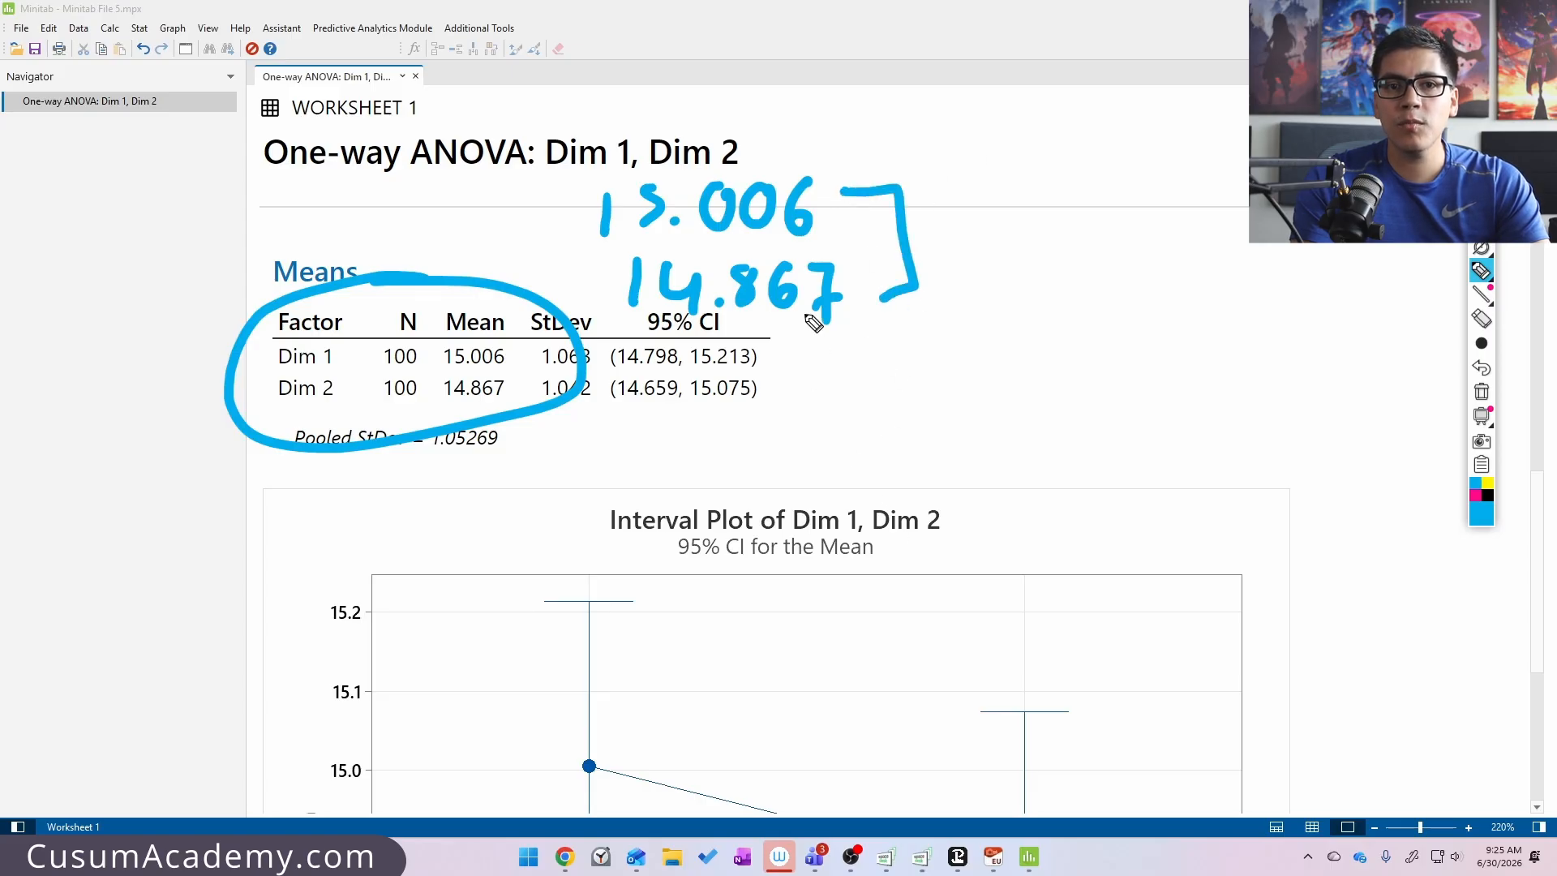
# - Open the interval plot of Dim 1 and Dim 2 for editing
pyautogui.doubleClick(712, 540)
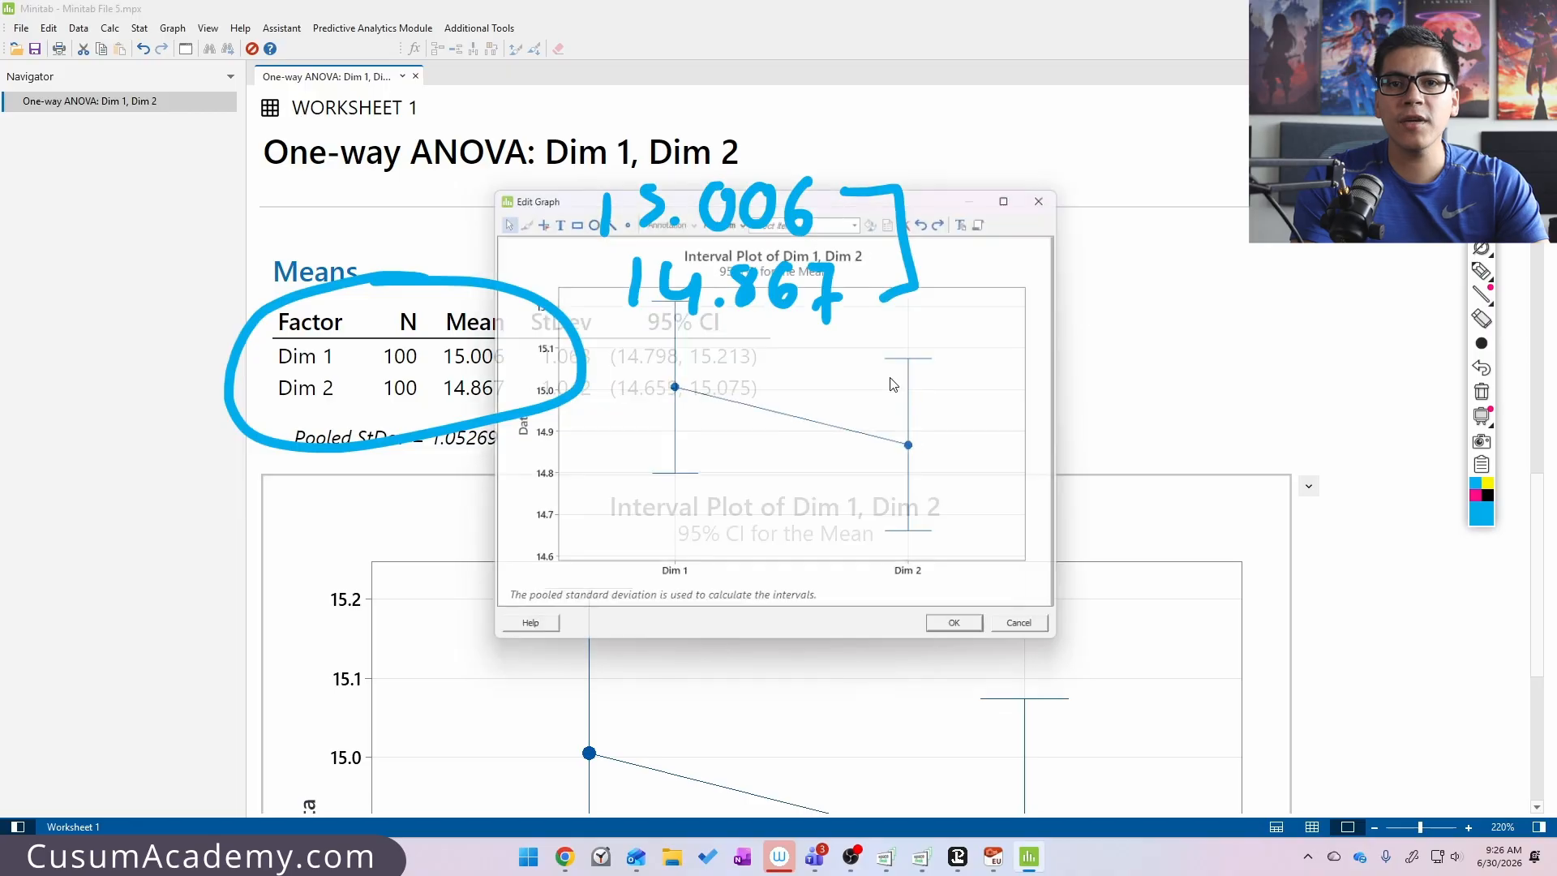
# - Maximize the interval plot editor, clear all annotations and draw a pair of blue brackets around the plot title
pyautogui.click(1005, 201)
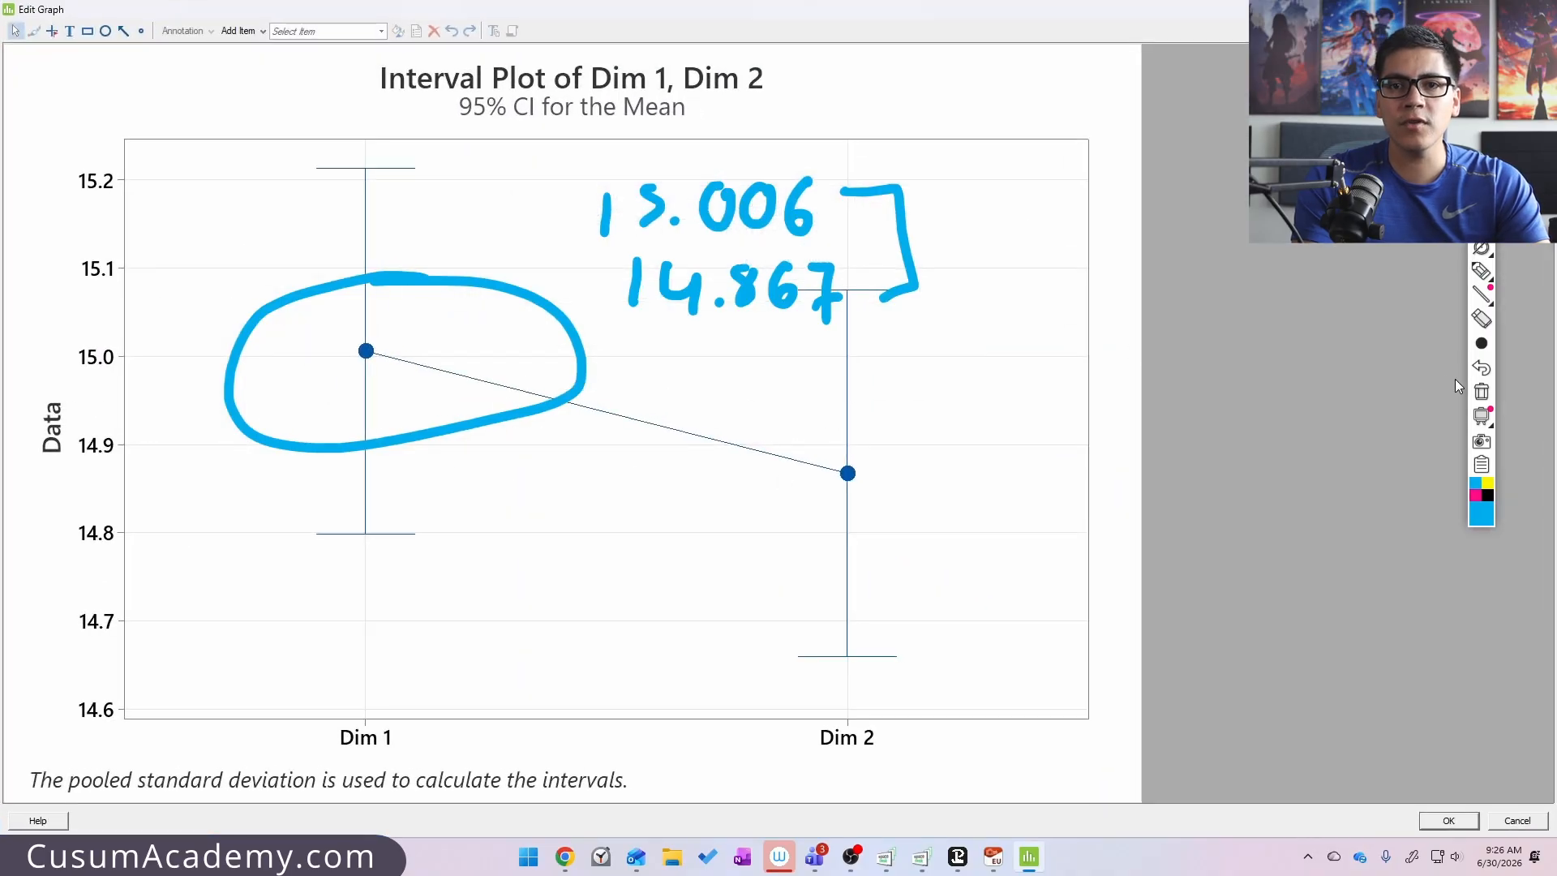
pyautogui.click(1482, 390)
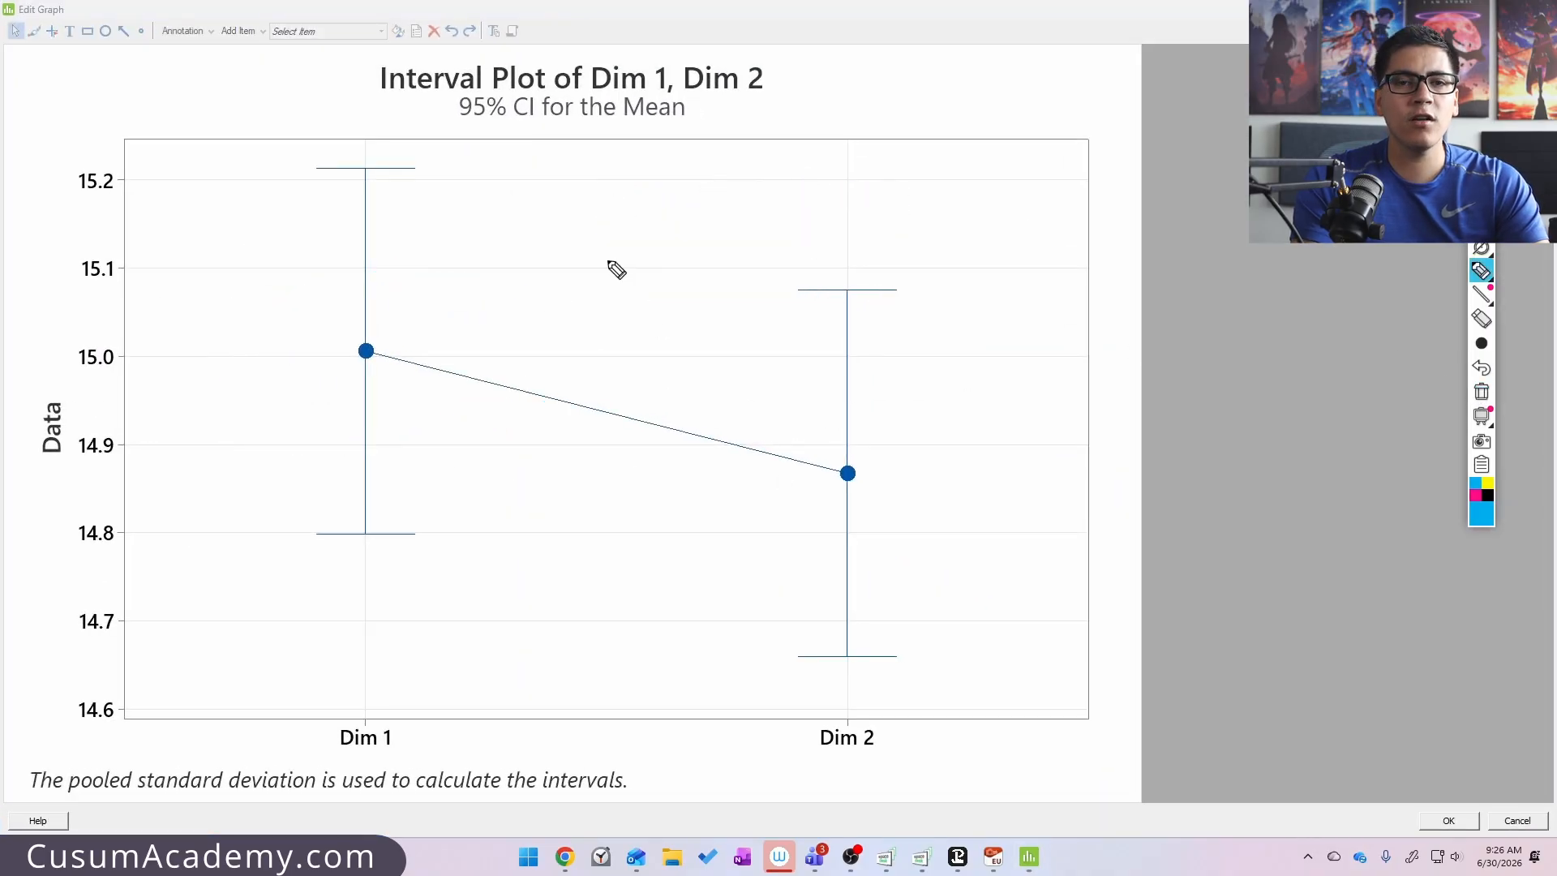
pyautogui.moveTo(394, 33); pyautogui.dragTo(393, 127)
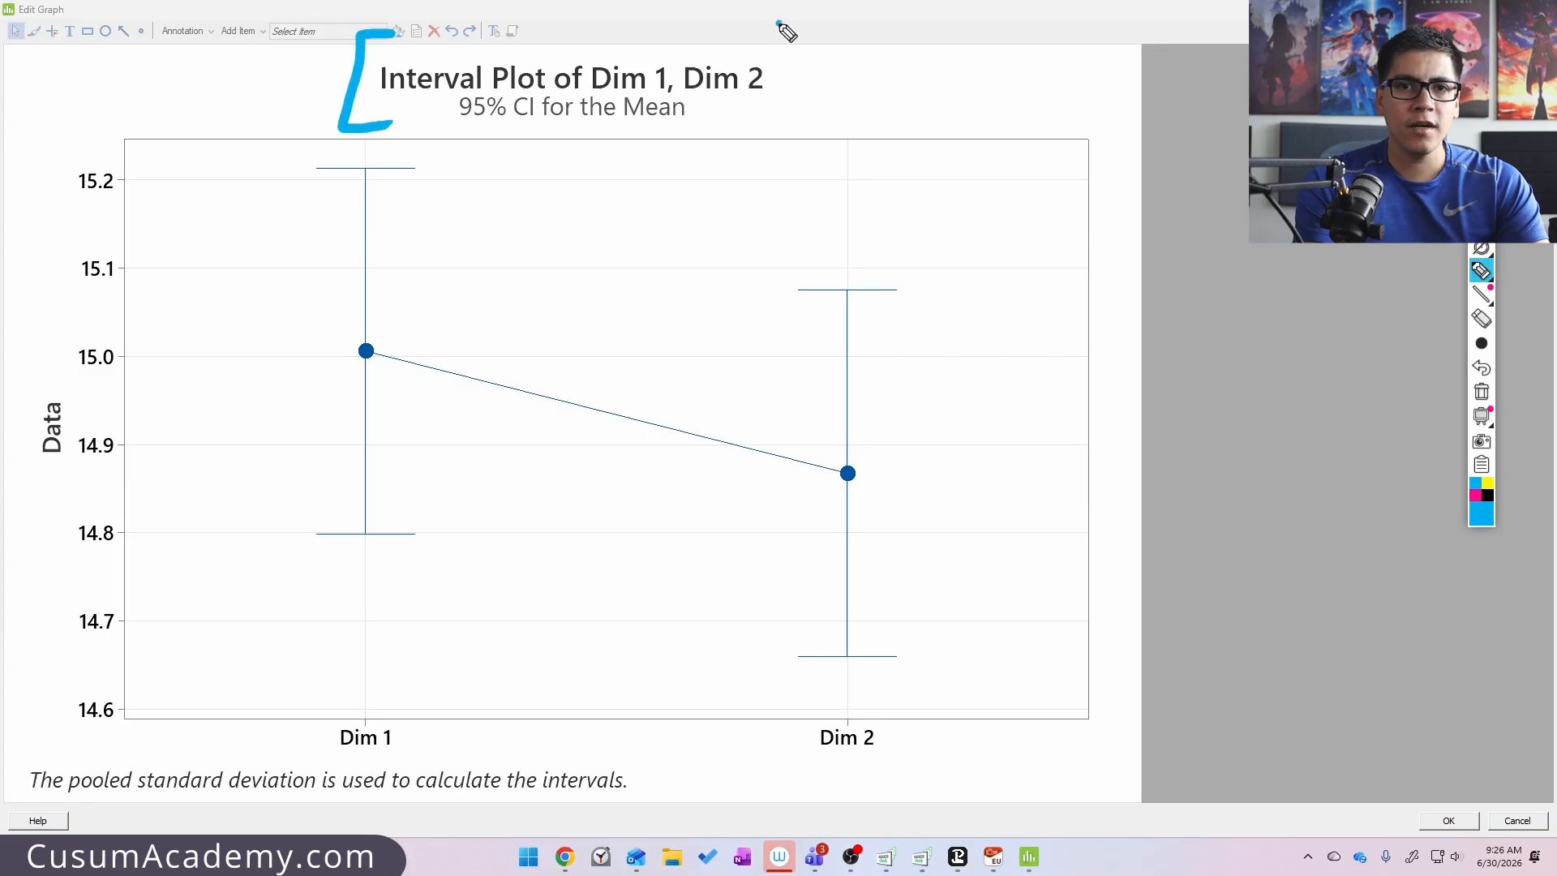
pyautogui.moveTo(777, 24); pyautogui.dragTo(791, 131)
# - Circle the Dim 1 mean point on the interval plot and handwrite Sample beside it
pyautogui.moveTo(378, 341); pyautogui.dragTo(399, 362)
pyautogui.moveTo(433, 299); pyautogui.dragTo(413, 331)
pyautogui.moveTo(472, 305)
pyautogui.mouseDown()
pyautogui.moveTo(473, 324)
pyautogui.moveTo(537, 296)
pyautogui.mouseUp()
pyautogui.moveTo(554, 275)
pyautogui.mouseDown()
pyautogui.moveTo(555, 313)
pyautogui.moveTo(591, 313)
pyautogui.mouseUp()
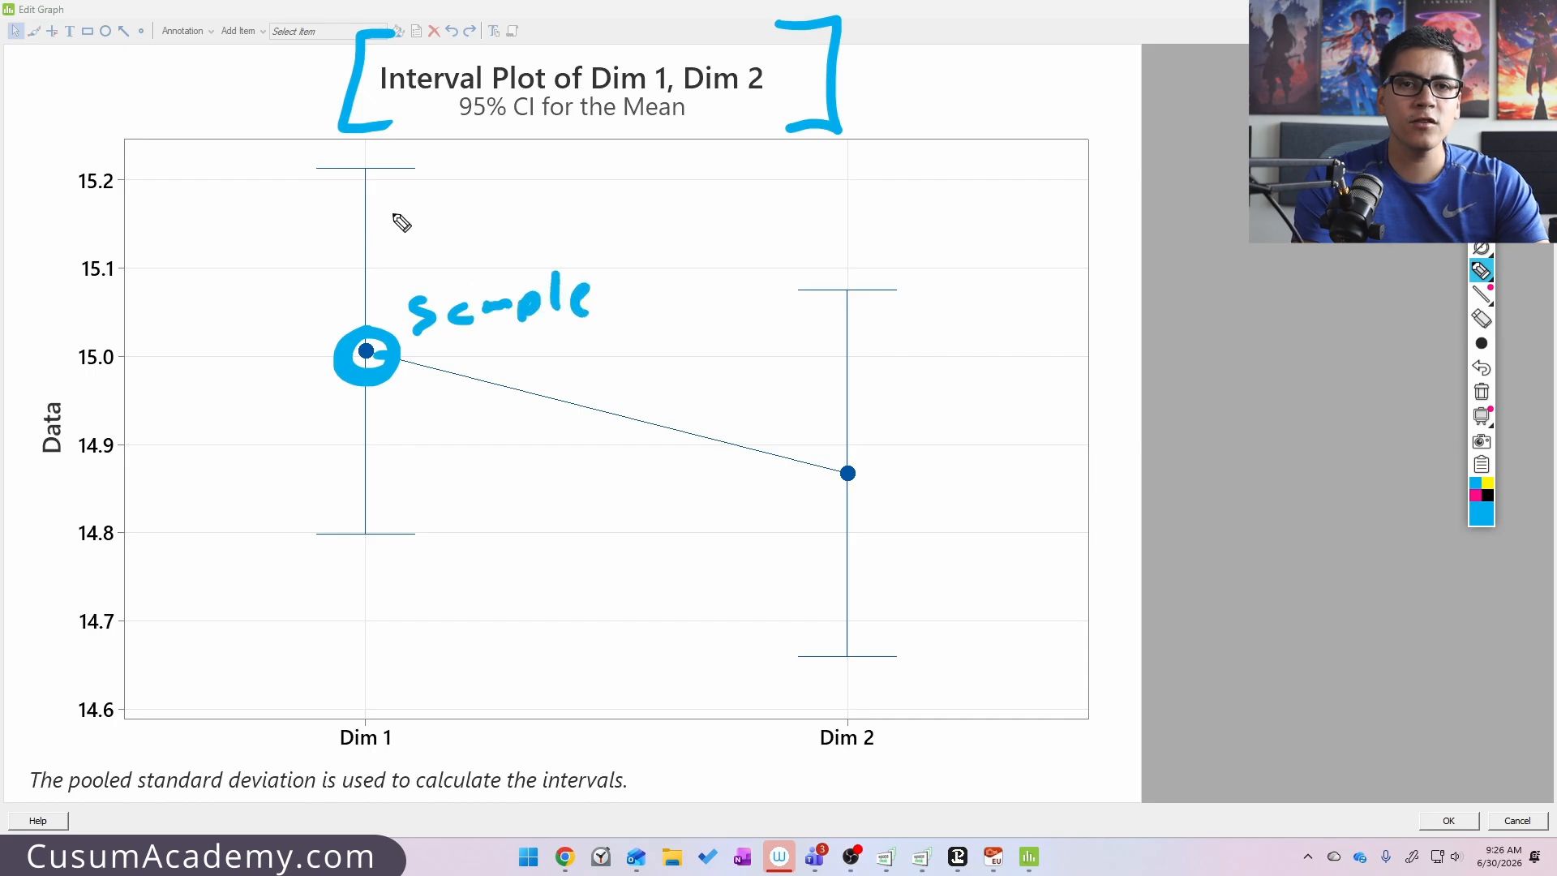
# - Trace the Dim 1 and Dim 2 confidence intervals in blue and handwrite Population below the Dim 1 interval
pyautogui.moveTo(307, 169)
pyautogui.mouseDown()
pyautogui.moveTo(439, 163)
pyautogui.moveTo(389, 260)
pyautogui.moveTo(382, 364)
pyautogui.moveTo(385, 551)
pyautogui.moveTo(445, 546)
pyautogui.mouseUp()
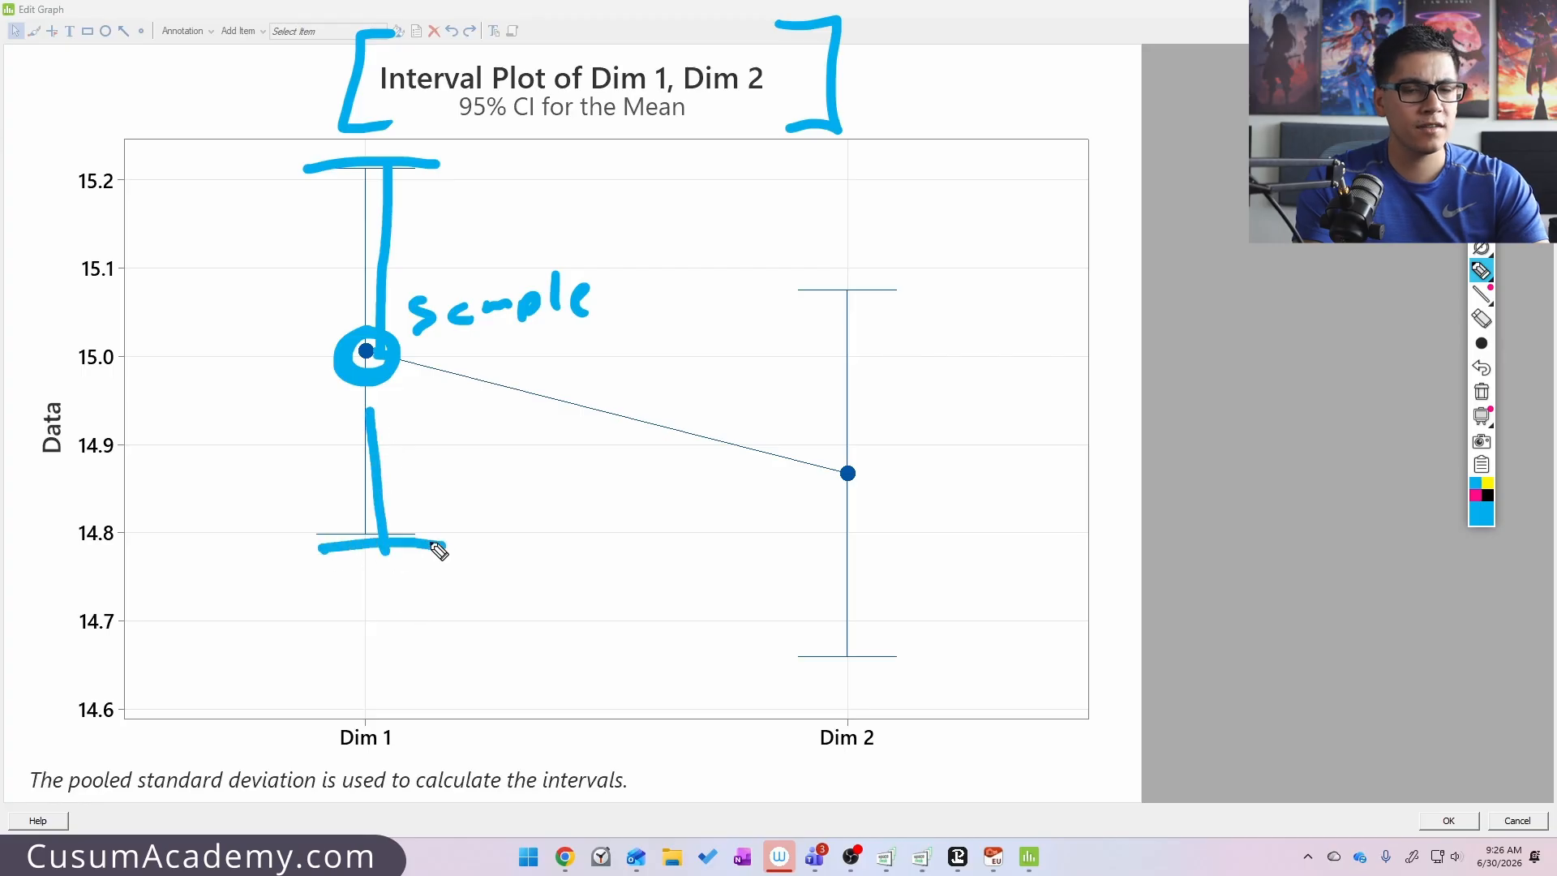
pyautogui.moveTo(309, 609)
pyautogui.mouseDown()
pyautogui.moveTo(323, 628)
pyautogui.moveTo(490, 637)
pyautogui.moveTo(687, 601)
pyautogui.mouseUp()
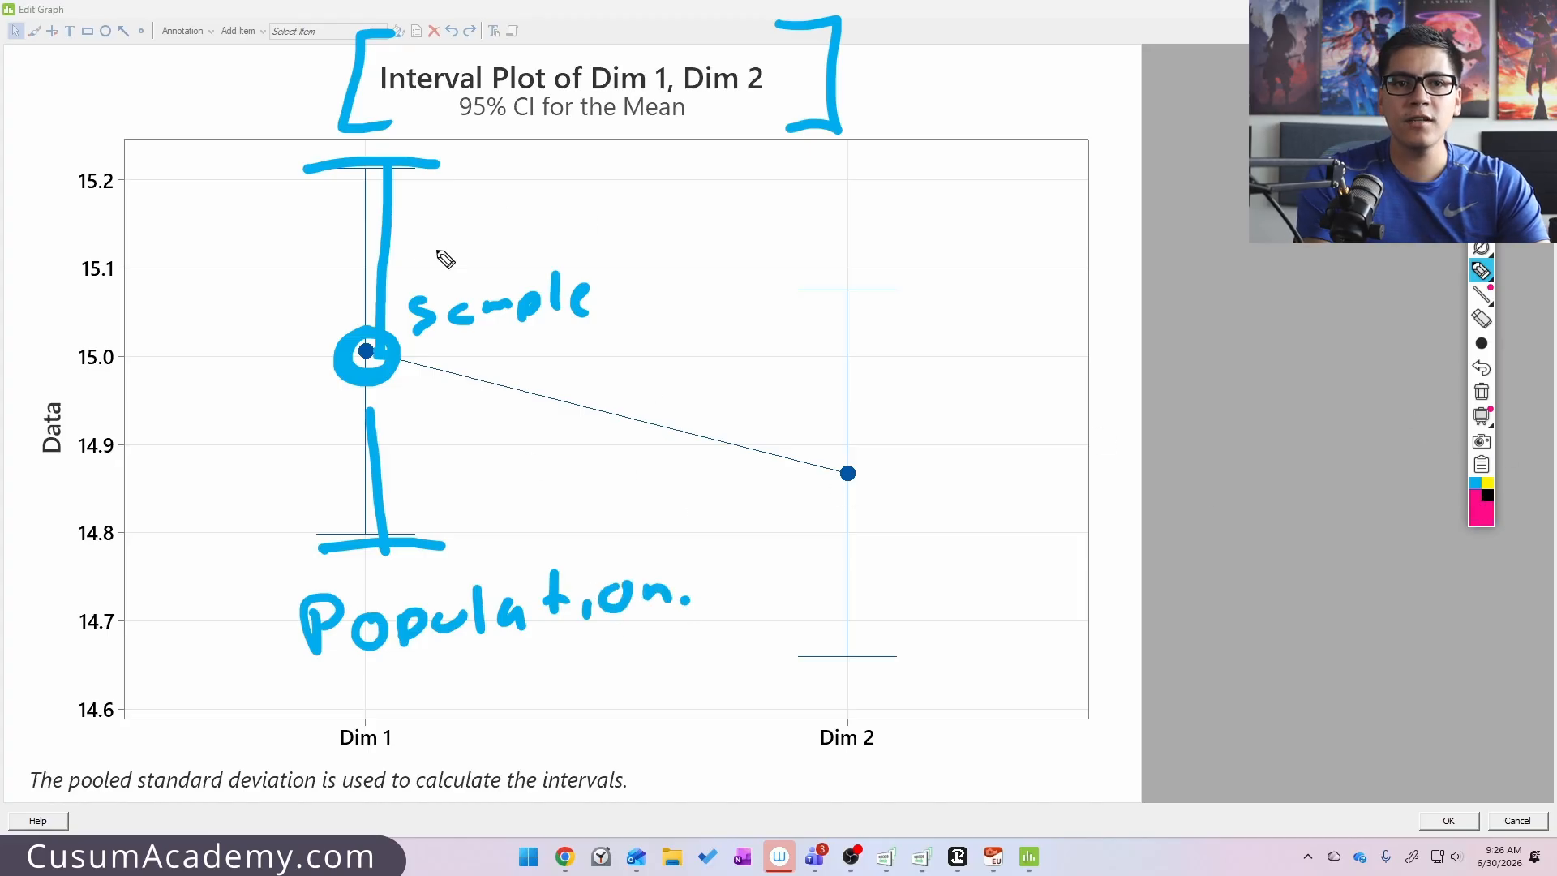
pyautogui.click(1475, 485)
pyautogui.moveTo(803, 293)
pyautogui.mouseDown()
pyautogui.moveTo(900, 293)
pyautogui.moveTo(855, 410)
pyautogui.moveTo(849, 493)
pyautogui.mouseUp()
pyautogui.moveTo(803, 662); pyautogui.dragTo(905, 661)
pyautogui.moveTo(851, 503); pyautogui.dragTo(851, 655)
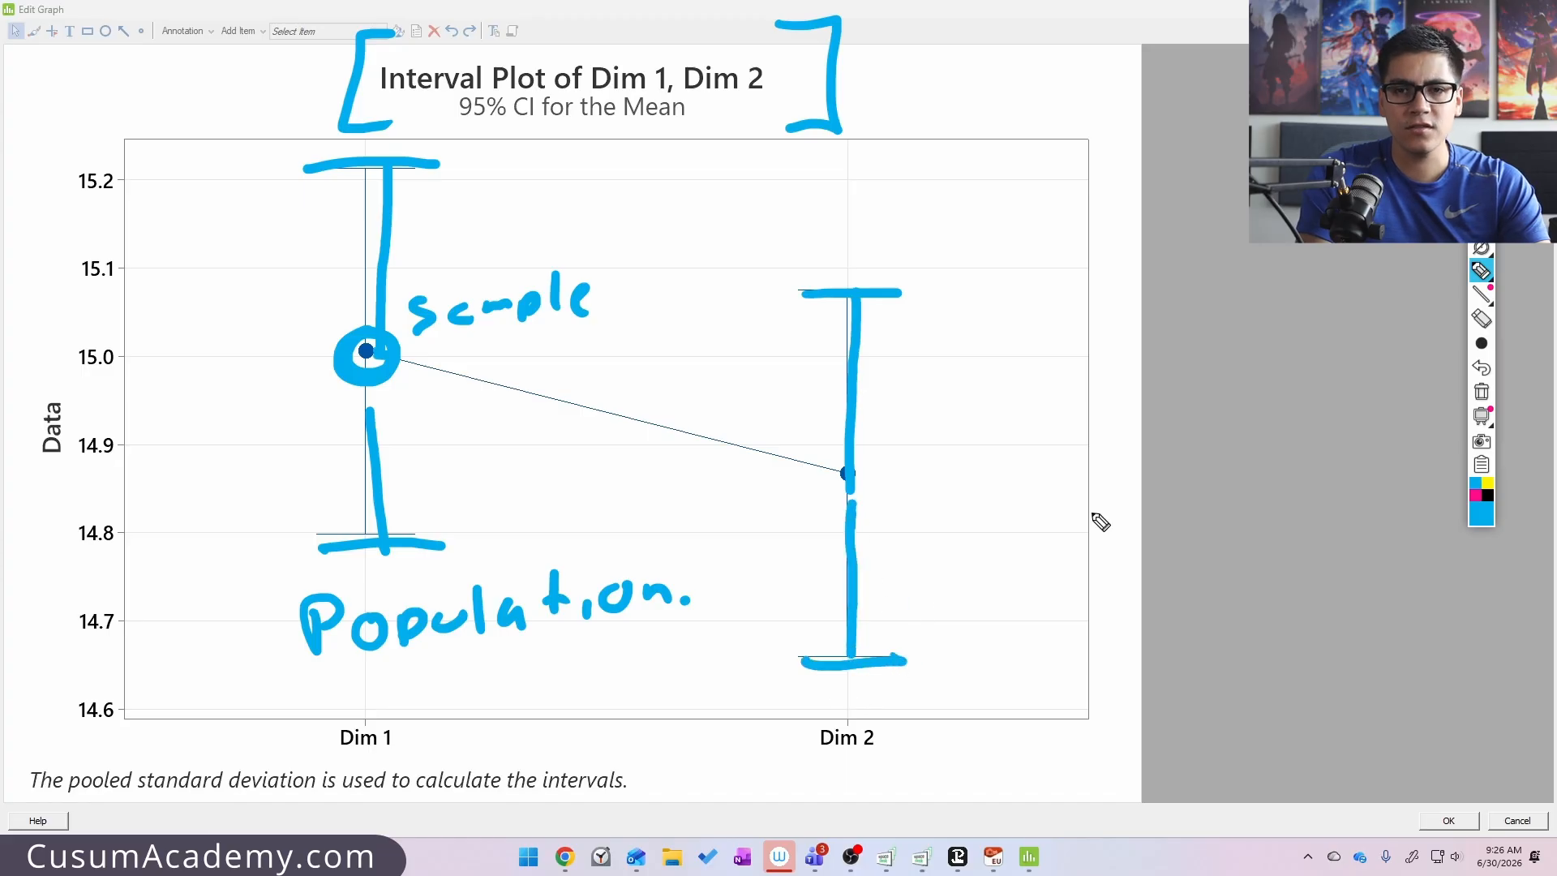
# - Draw two pink horizontal lines across the plot from Dim 1 to Dim 2, at about 15.1 and 14.7 on the Data axis
pyautogui.click(1475, 495)
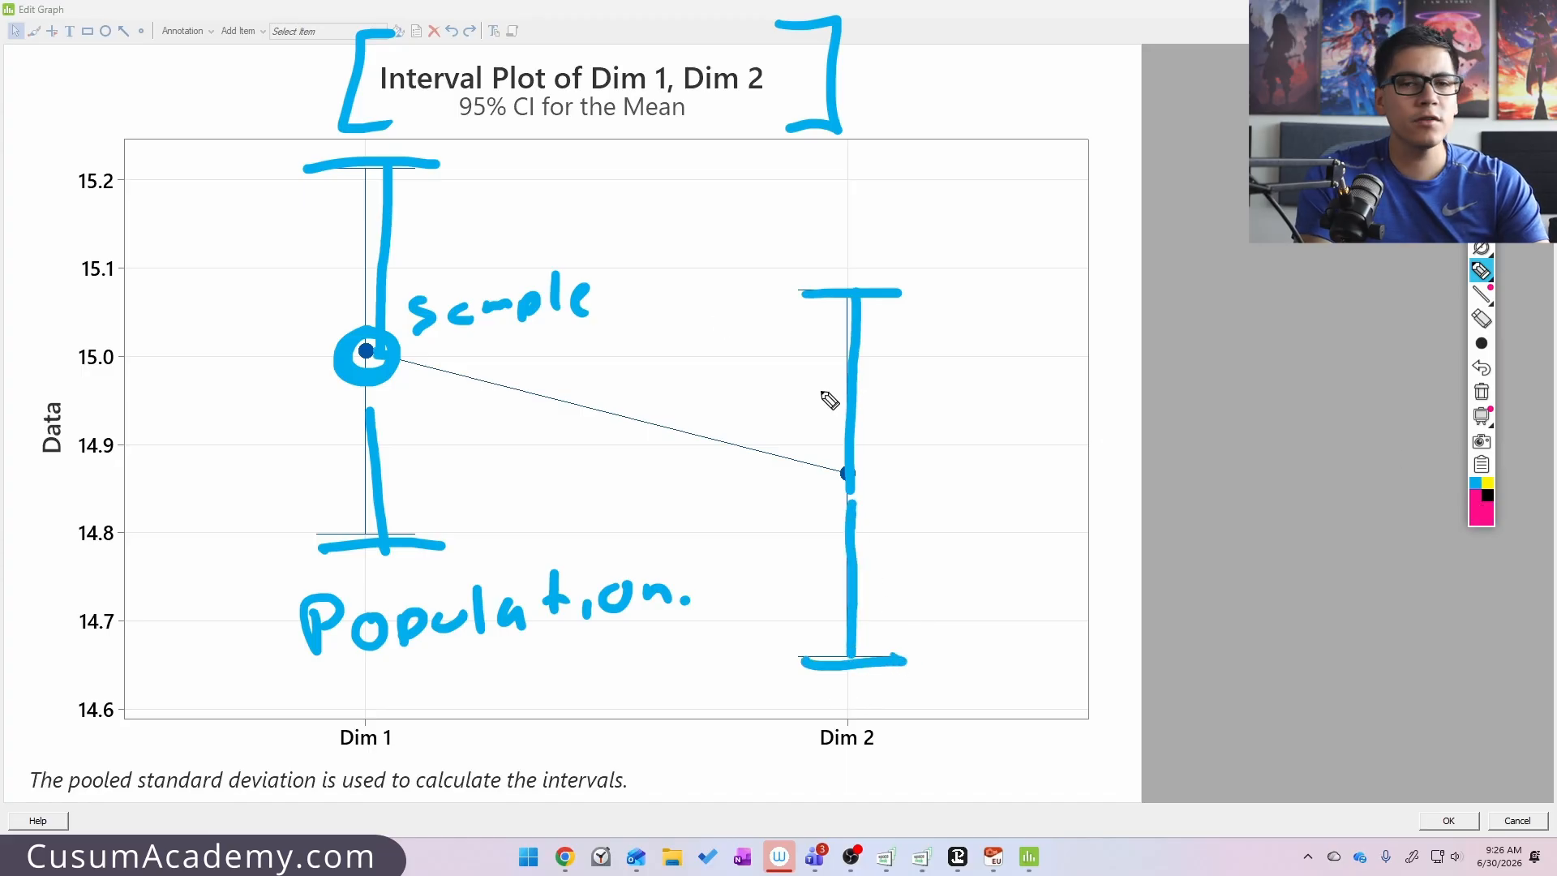
pyautogui.moveTo(342, 278); pyautogui.dragTo(925, 255)
pyautogui.moveTo(320, 628); pyautogui.dragTo(989, 620)
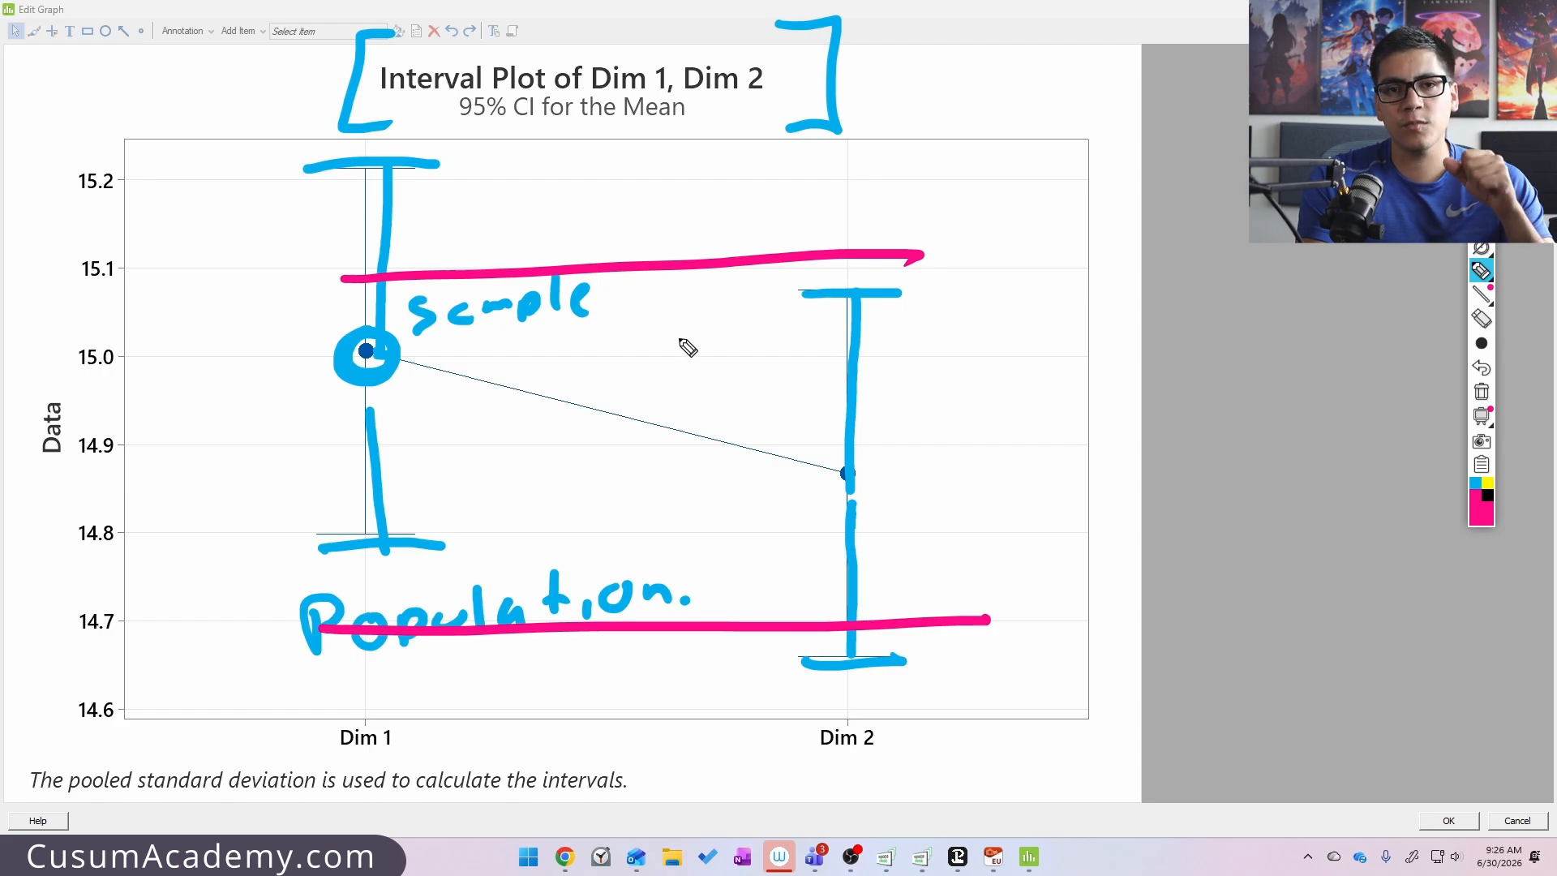
# - Handwrite the equation μP1 = μP2 in pink between the Dim 1 and Dim 2 intervals
pyautogui.moveTo(475, 438); pyautogui.dragTo(523, 503)
pyautogui.moveTo(416, 432)
pyautogui.mouseDown()
pyautogui.moveTo(403, 485)
pyautogui.moveTo(434, 454)
pyautogui.moveTo(448, 461)
pyautogui.mouseUp()
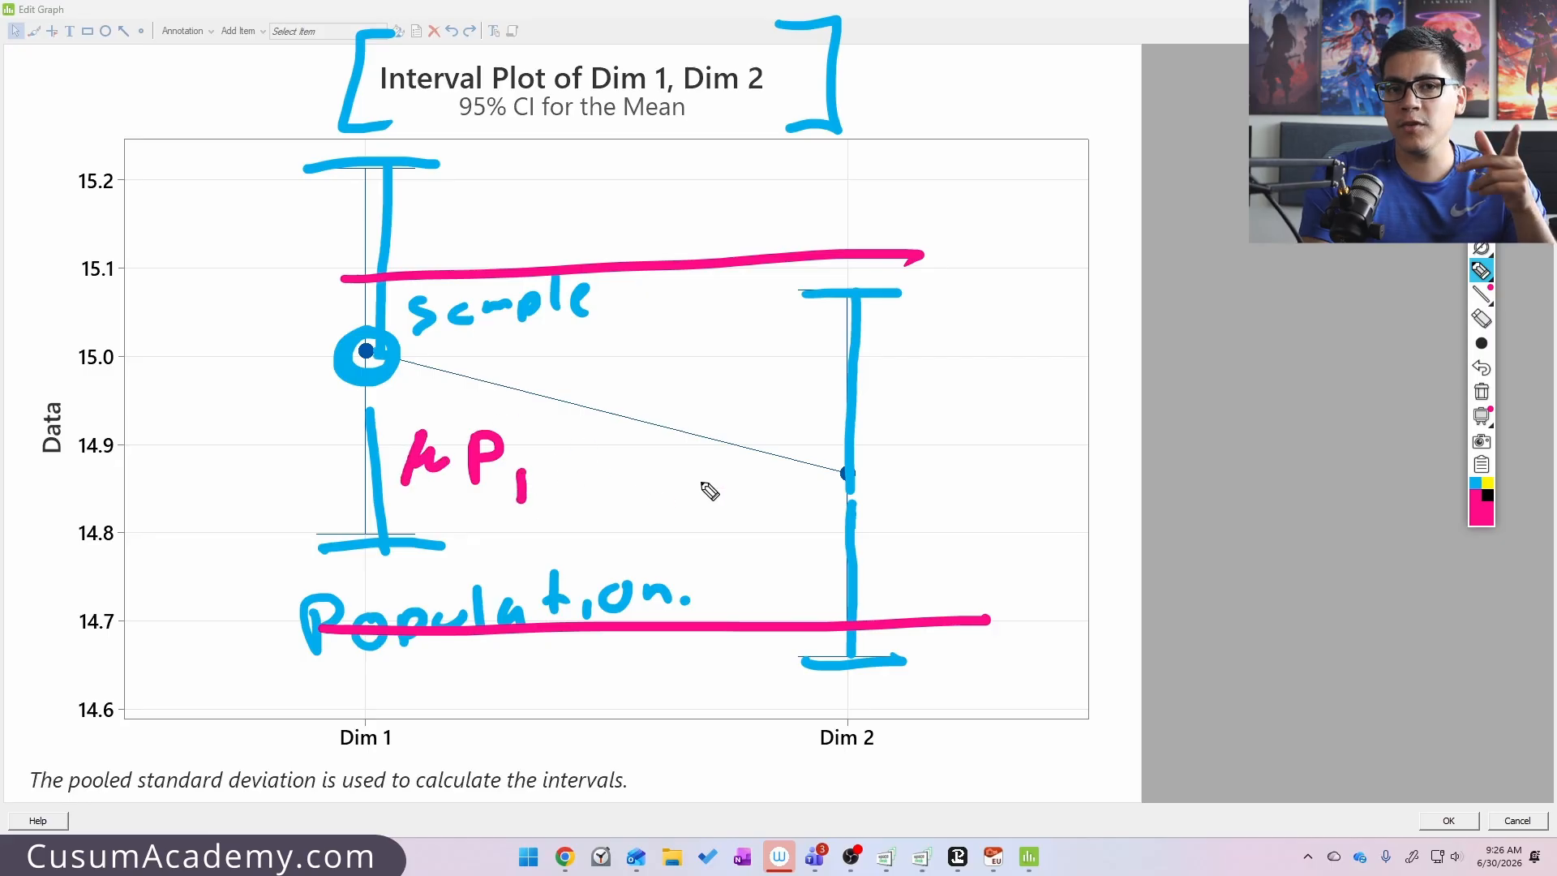
pyautogui.moveTo(598, 438); pyautogui.dragTo(637, 438)
pyautogui.moveTo(623, 459); pyautogui.dragTo(654, 459)
pyautogui.moveTo(728, 414)
pyautogui.mouseDown()
pyautogui.moveTo(690, 480)
pyautogui.moveTo(742, 434)
pyautogui.moveTo(775, 461)
pyautogui.moveTo(762, 488)
pyautogui.mouseUp()
pyautogui.moveTo(762, 446); pyautogui.dragTo(824, 503)
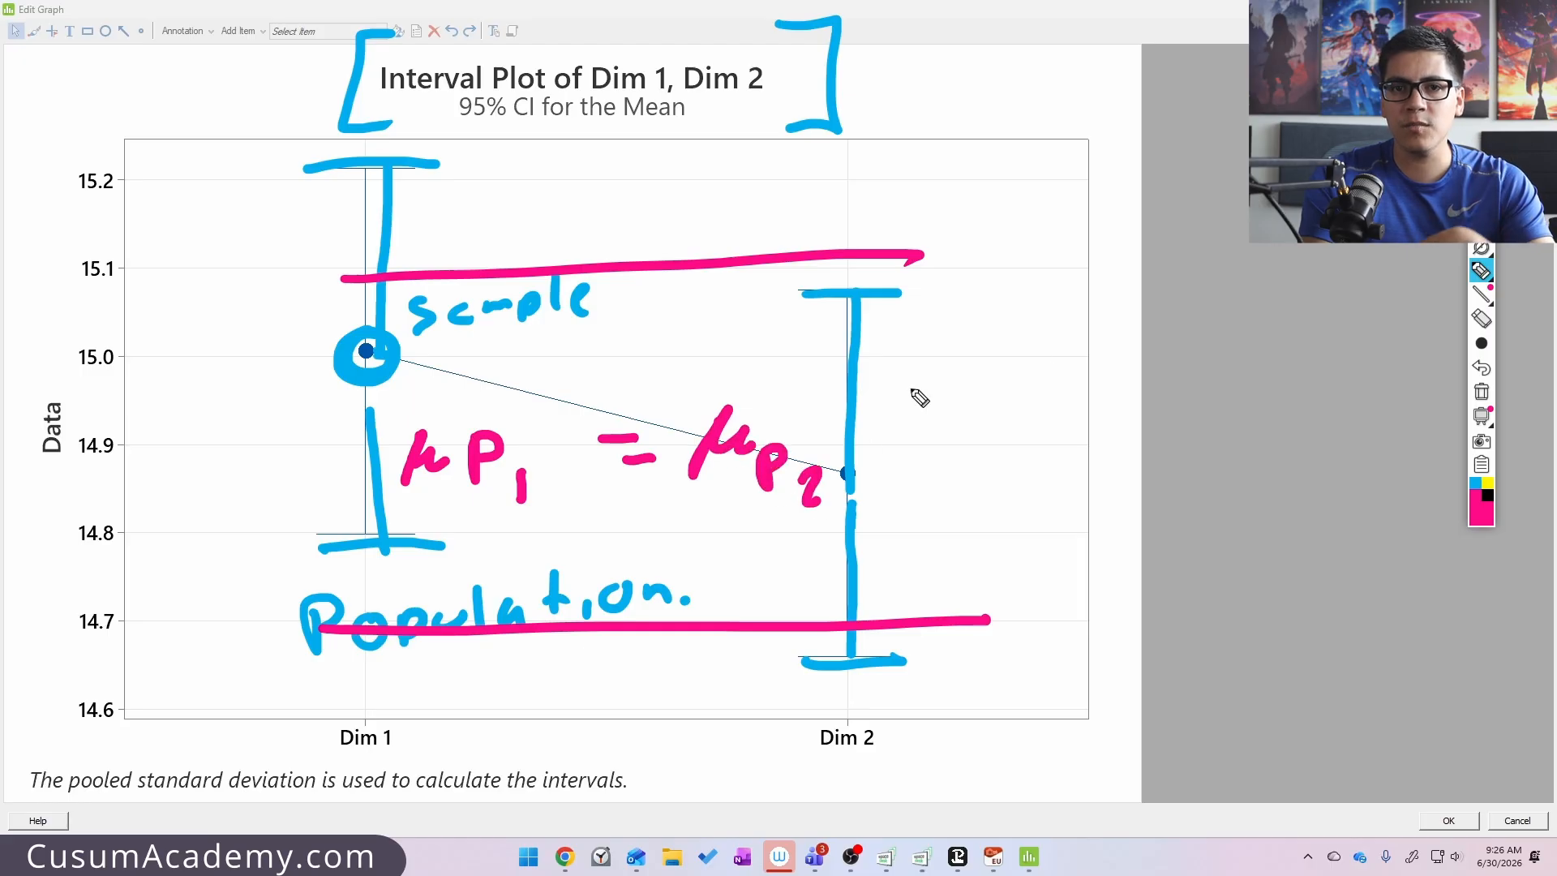
# - Clear all annotations, then mark a pink dot near 14.7 on the Dim 2 interval and horizontal lines at about 14.8, 15.2 and 15.1
pyautogui.click(1484, 394)
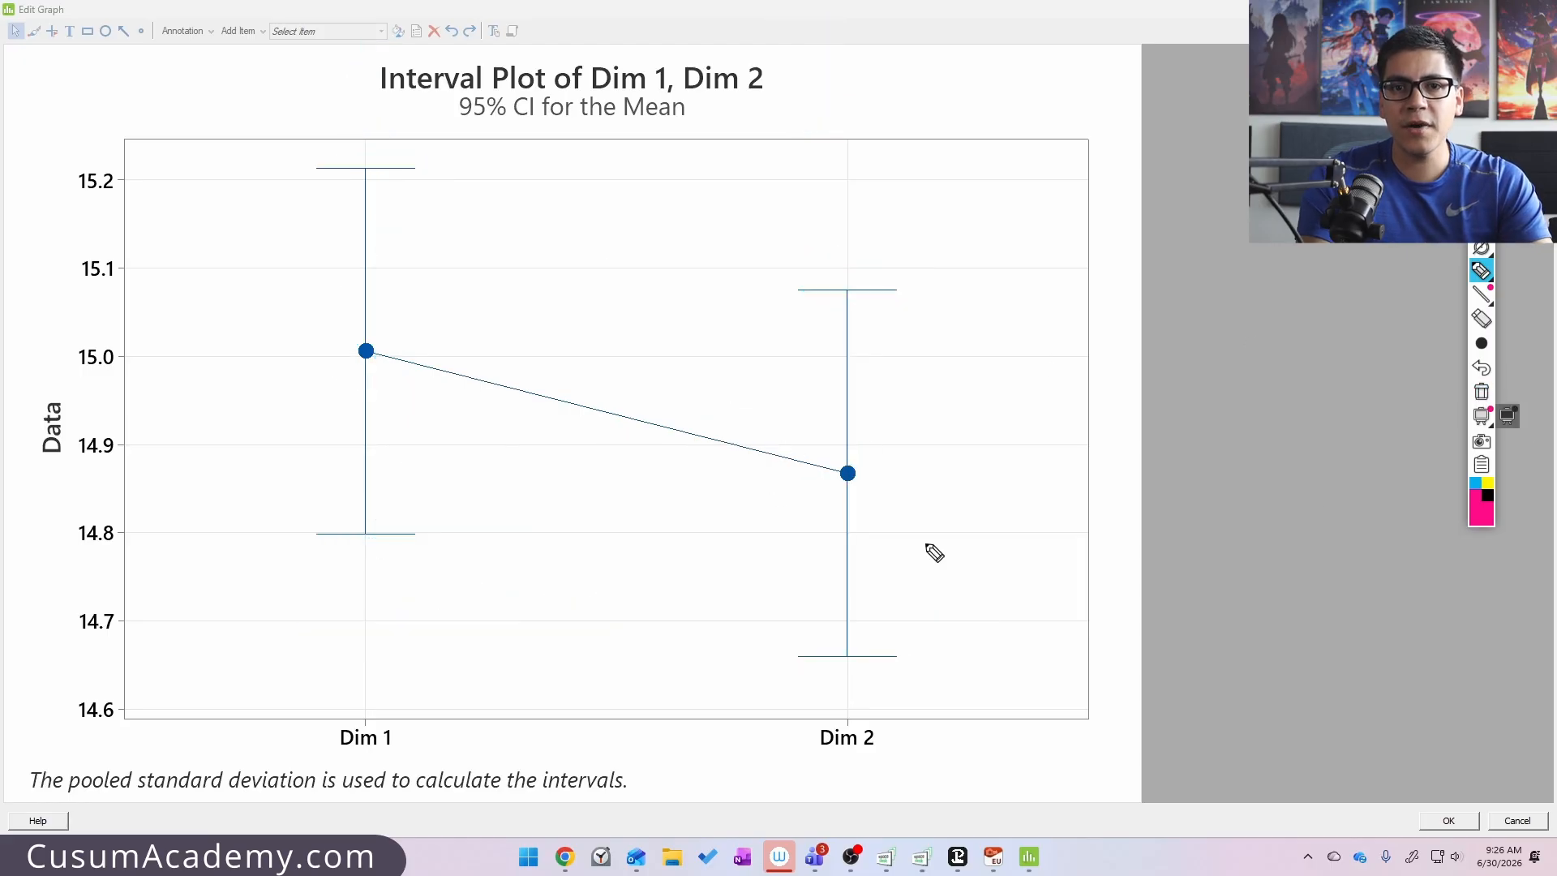
pyautogui.moveTo(838, 629); pyautogui.dragTo(847, 638)
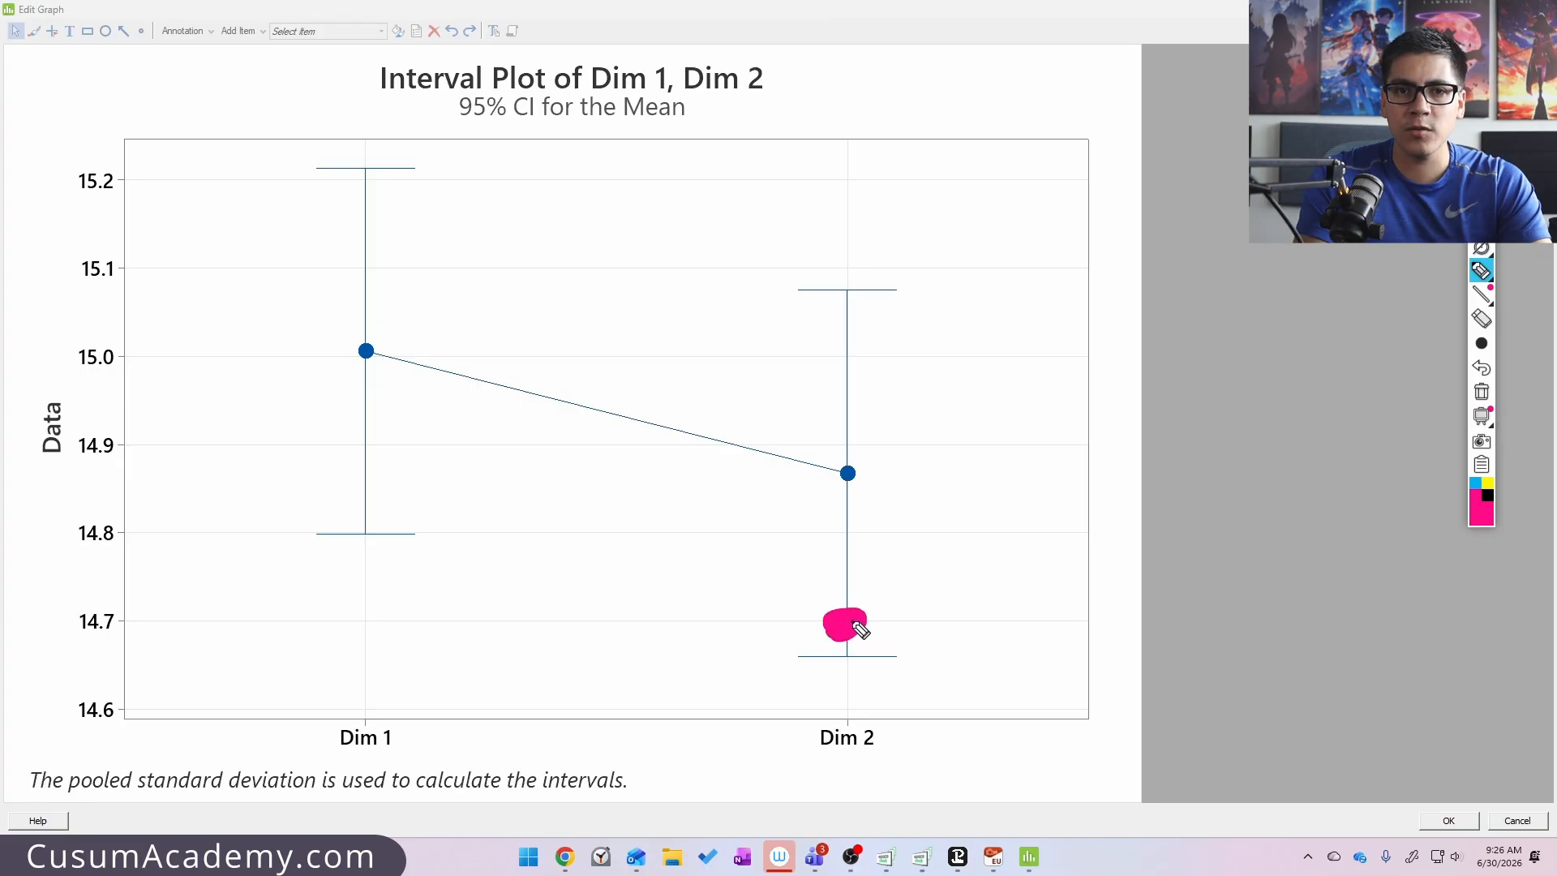
pyautogui.moveTo(349, 537); pyautogui.dragTo(916, 519)
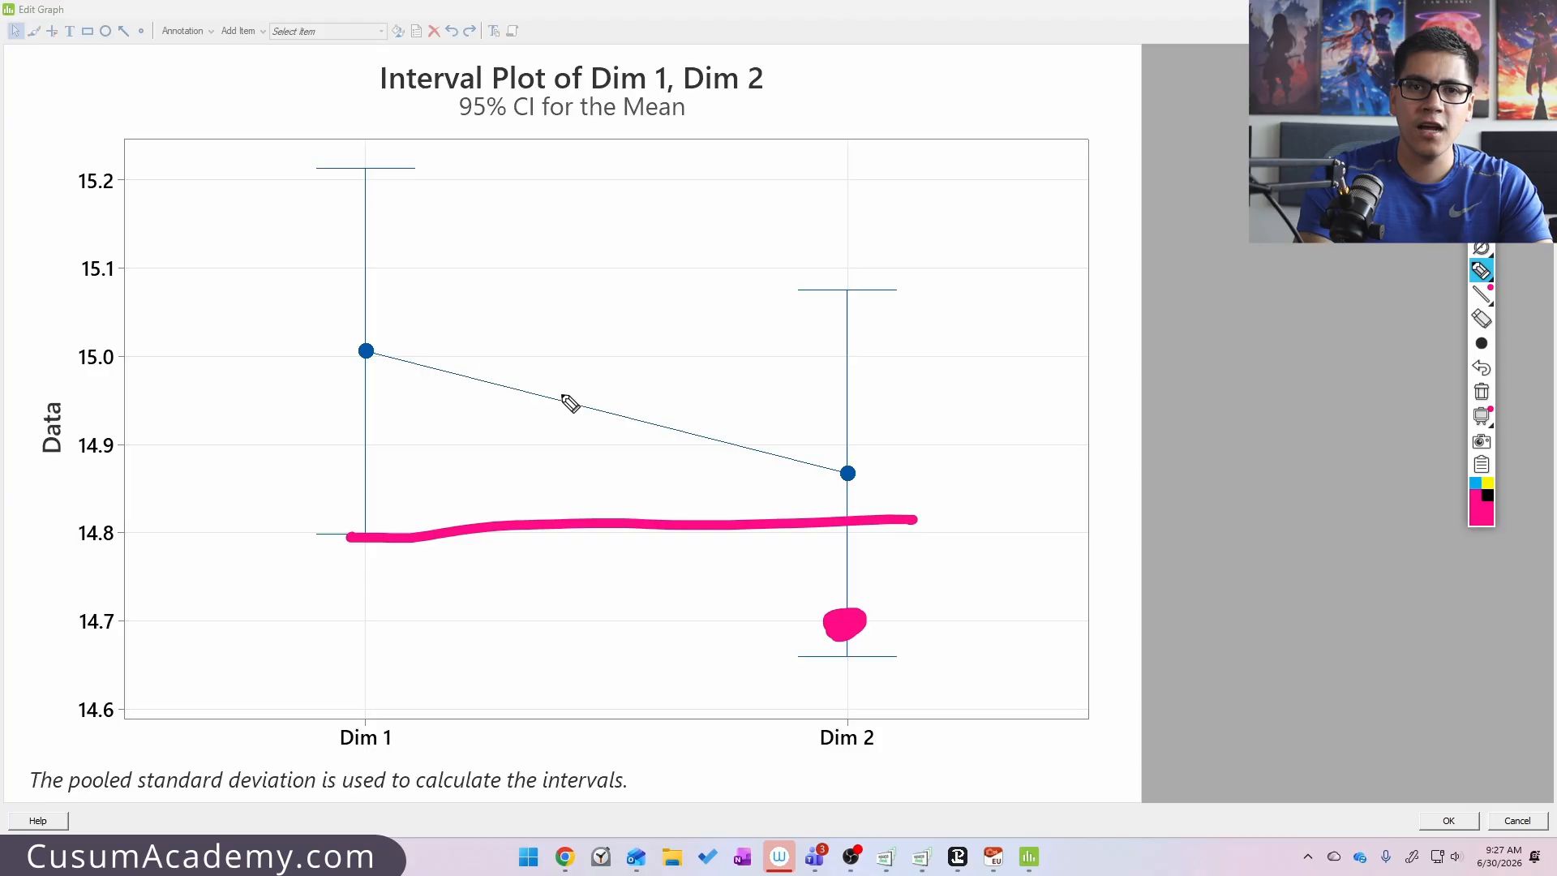
pyautogui.moveTo(324, 180); pyautogui.dragTo(973, 163)
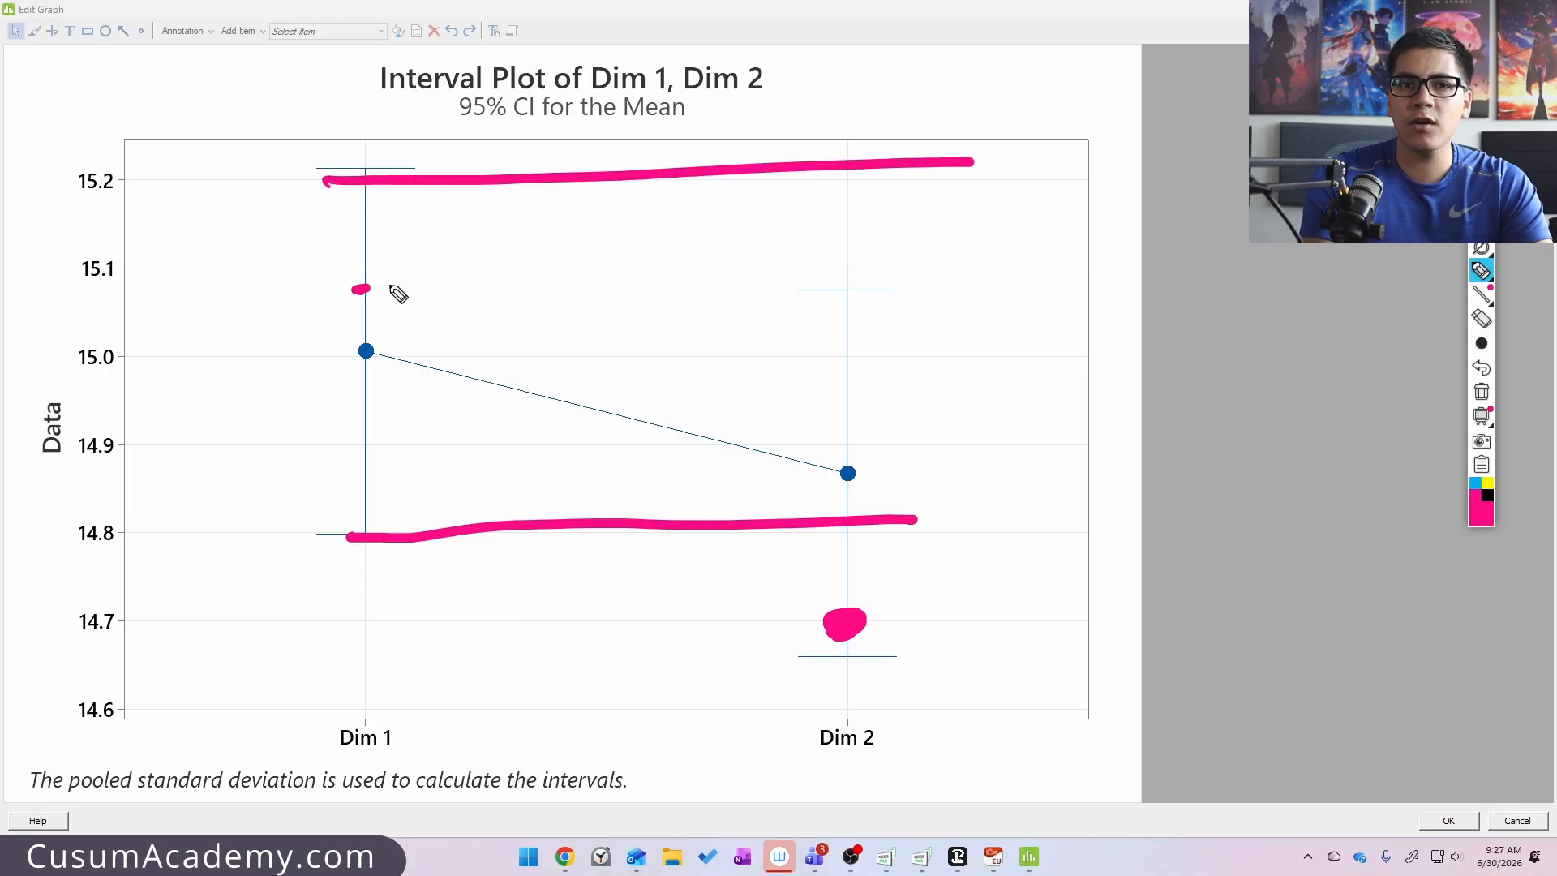
pyautogui.moveTo(354, 290); pyautogui.dragTo(987, 262)
# - Handwrite 60% between the two intervals and circle the region where they overlap
pyautogui.moveTo(647, 331)
pyautogui.mouseDown()
pyautogui.moveTo(649, 374)
pyautogui.moveTo(695, 354)
pyautogui.moveTo(710, 392)
pyautogui.mouseUp()
pyautogui.click(749, 376)
pyautogui.moveTo(843, 294)
pyautogui.mouseDown()
pyautogui.moveTo(337, 539)
pyautogui.moveTo(525, 274)
pyautogui.mouseUp()
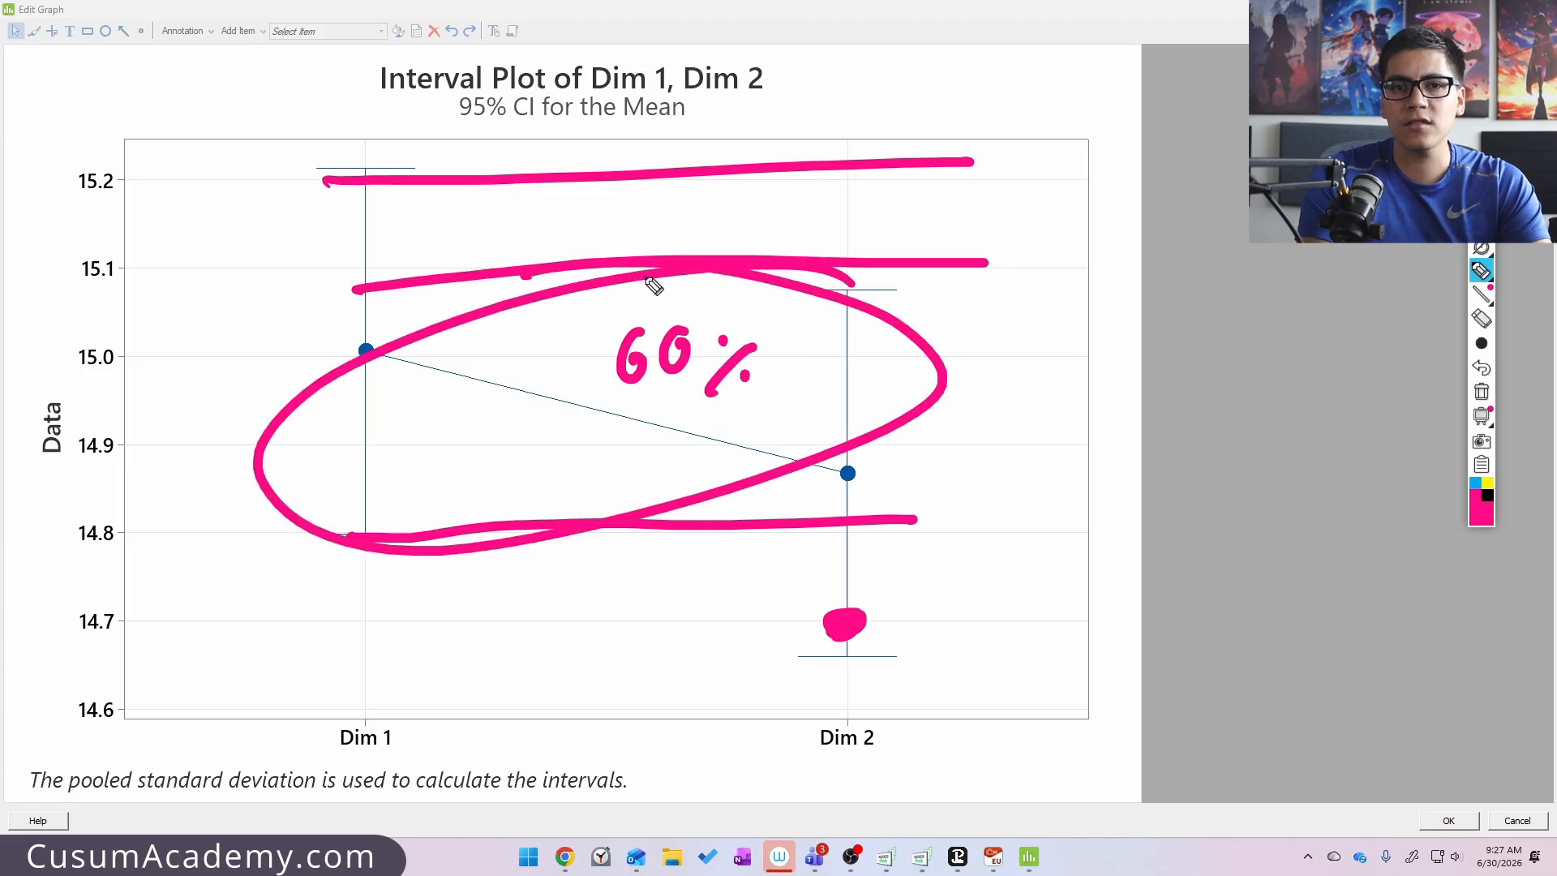
# - Clear the annotations and close the graph editor, returning to the Analysis of Variance table in the ANOVA output
pyautogui.click(1481, 393)
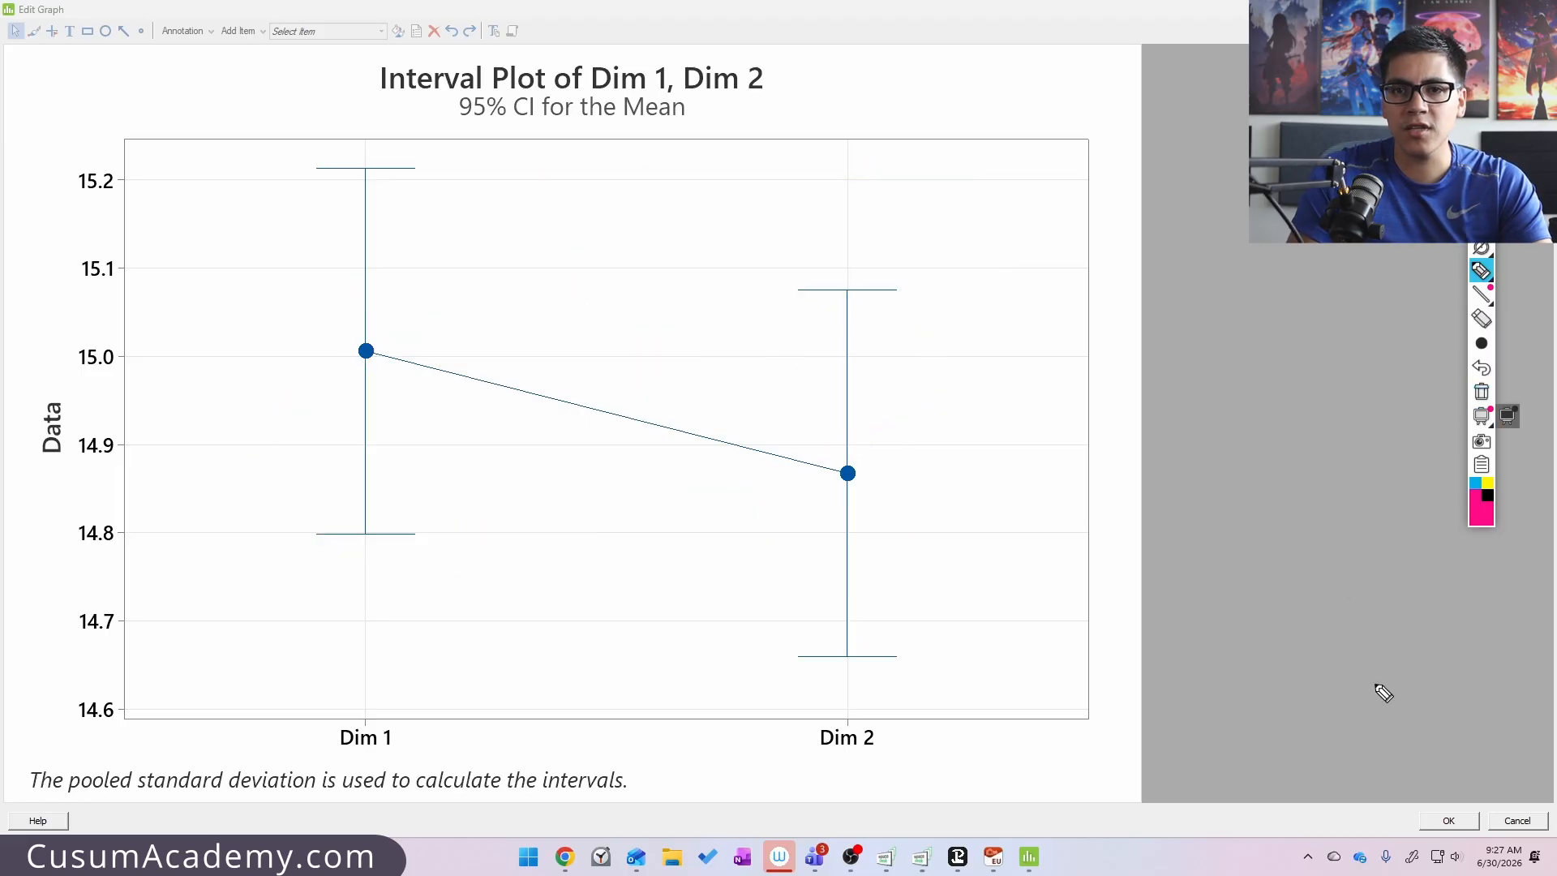
pyautogui.click(1447, 821)
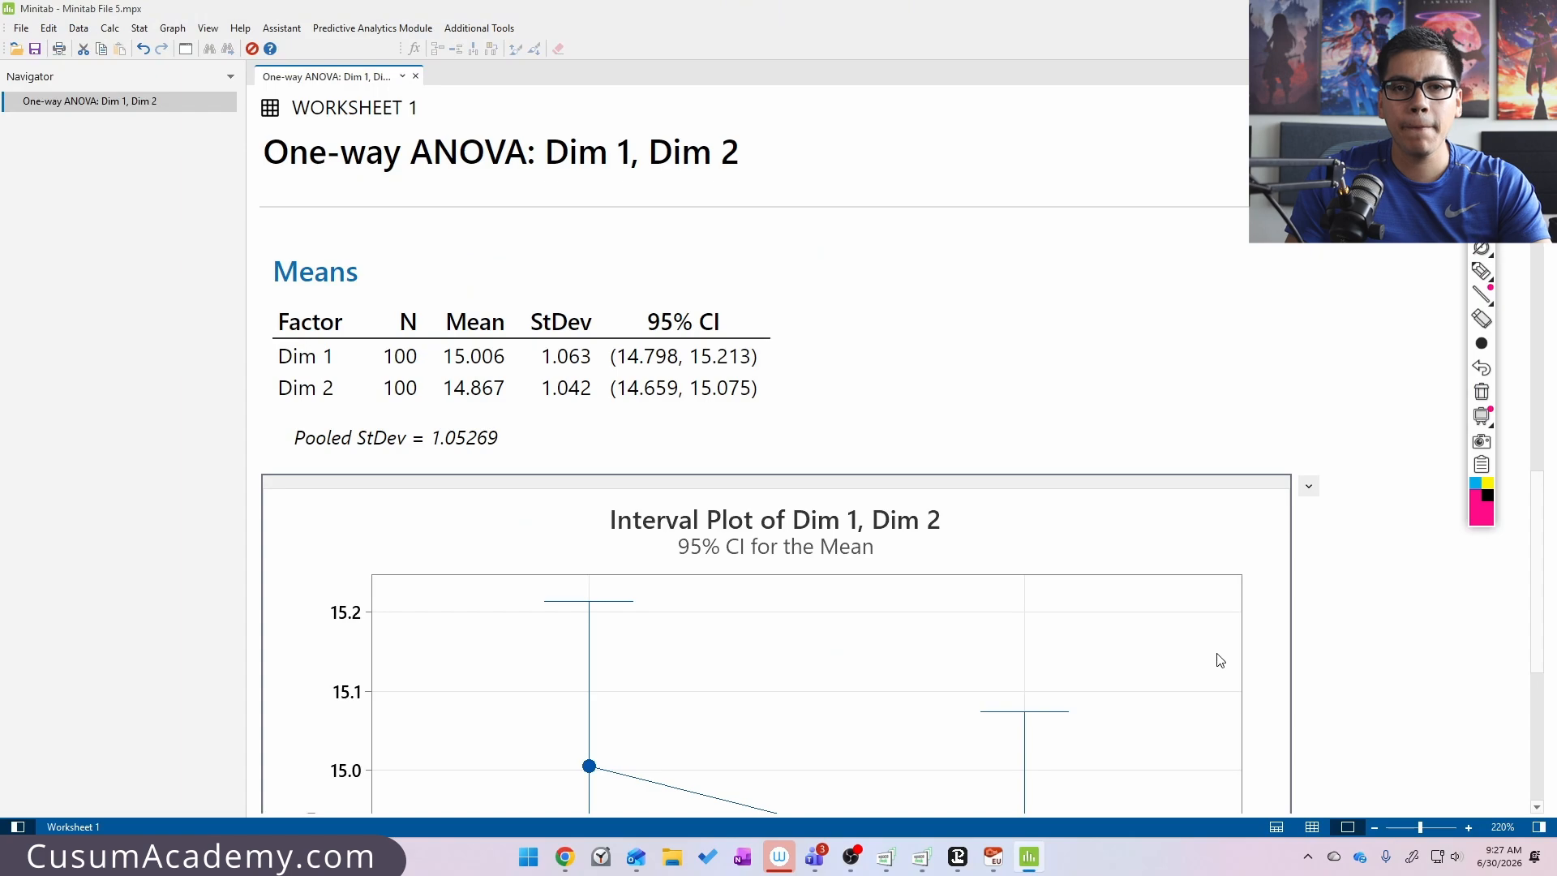
pyautogui.scroll(-5, 1220, 661)
pyautogui.scroll(15, 997, 670)
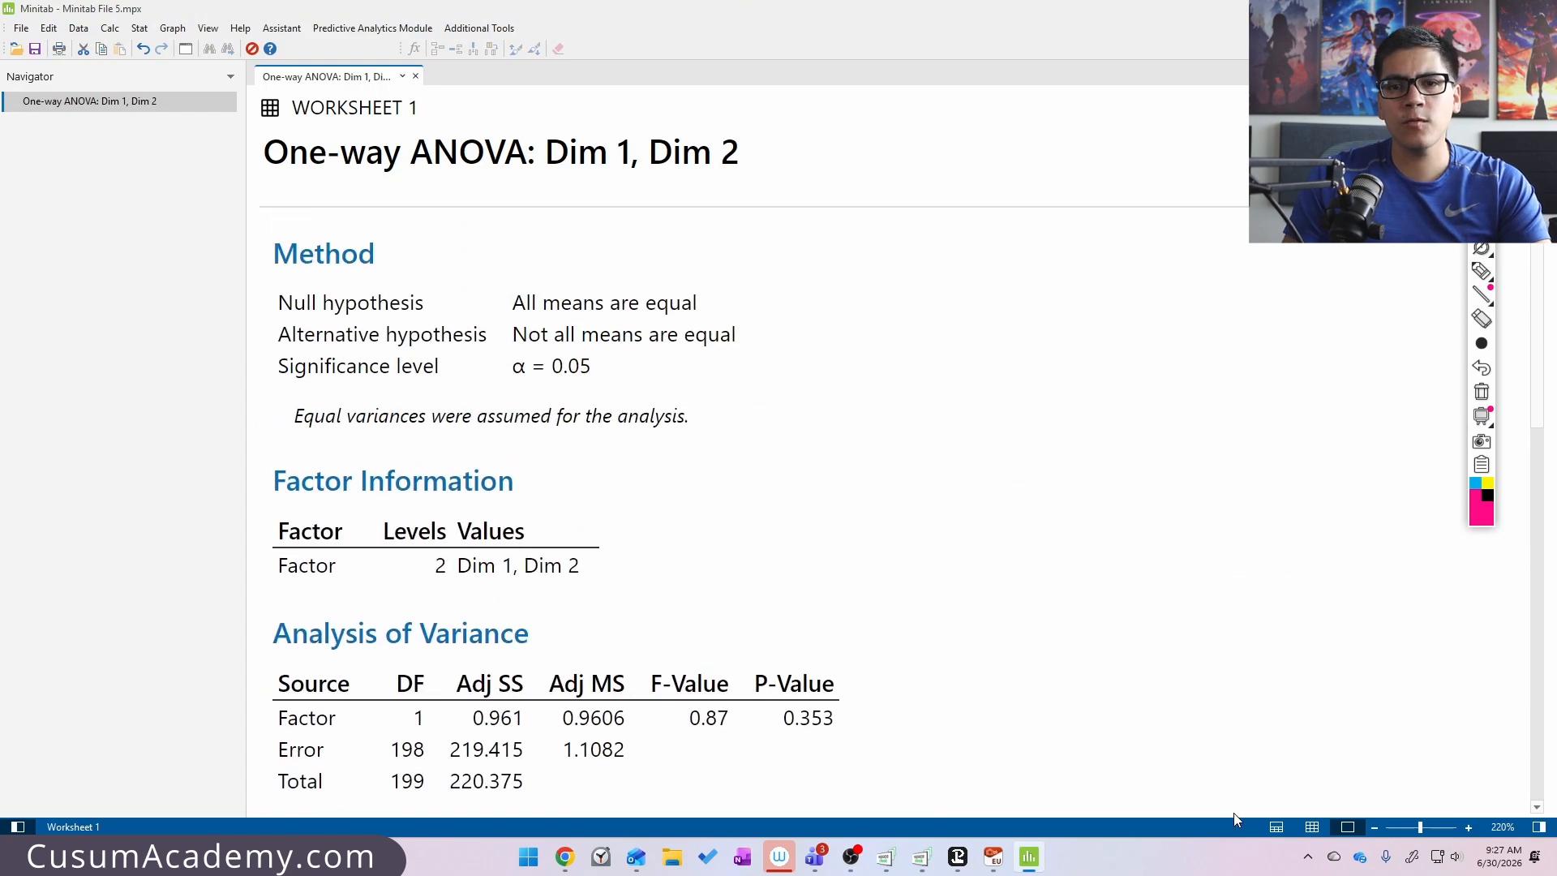
pyautogui.scroll(-1, 911, 607)
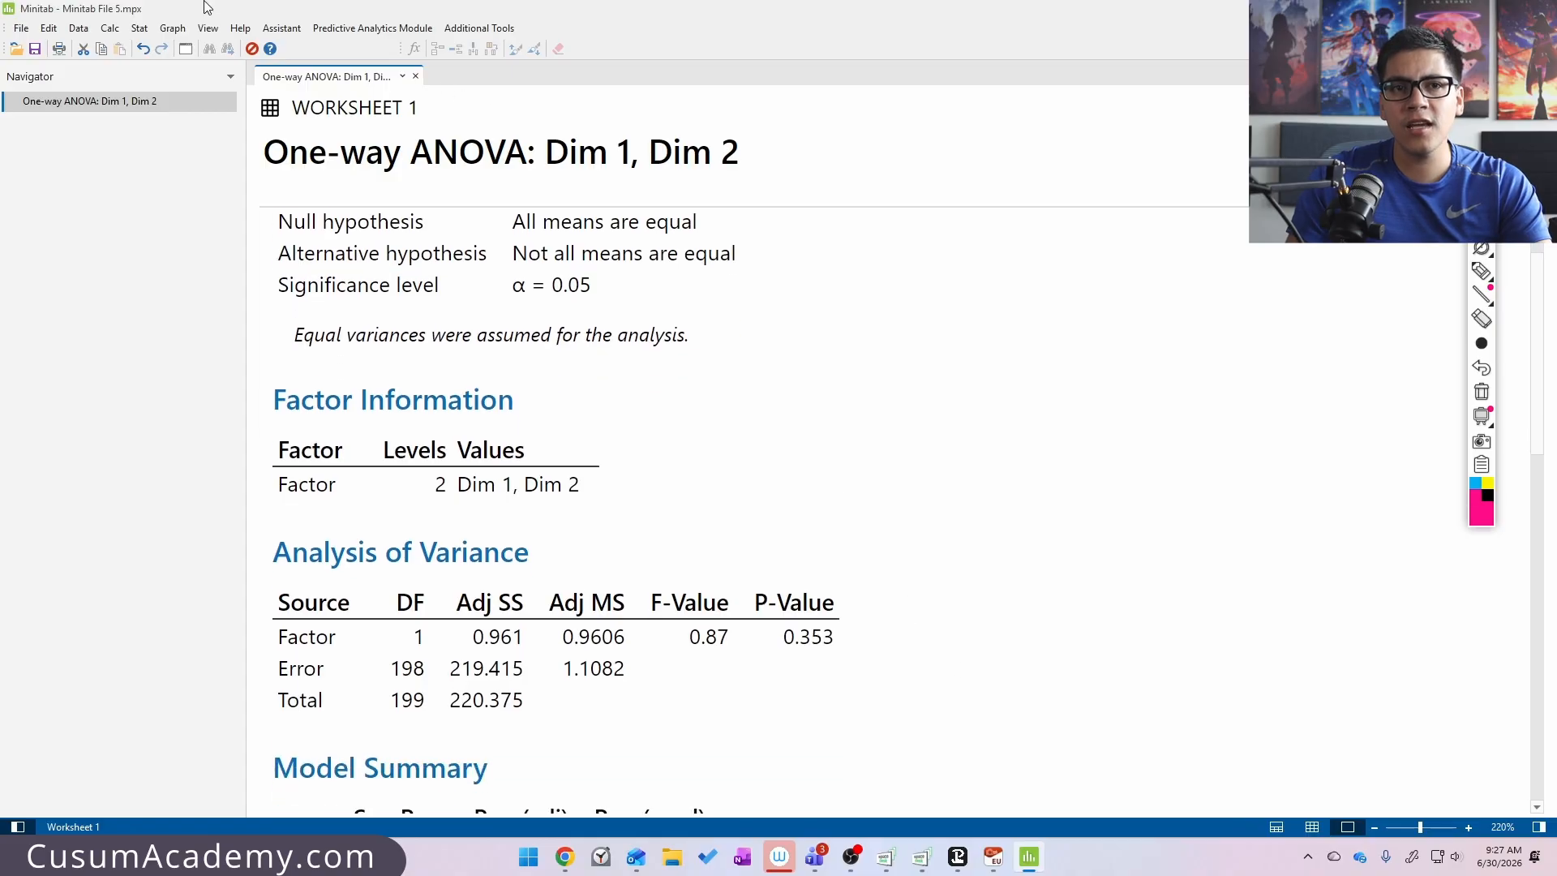
# - Run a 2-Sample t test with each sample in its own column, using C1 as Sample 1 and C2 as Sample 2
pyautogui.click(132, 29)
pyautogui.moveTo(147, 48)
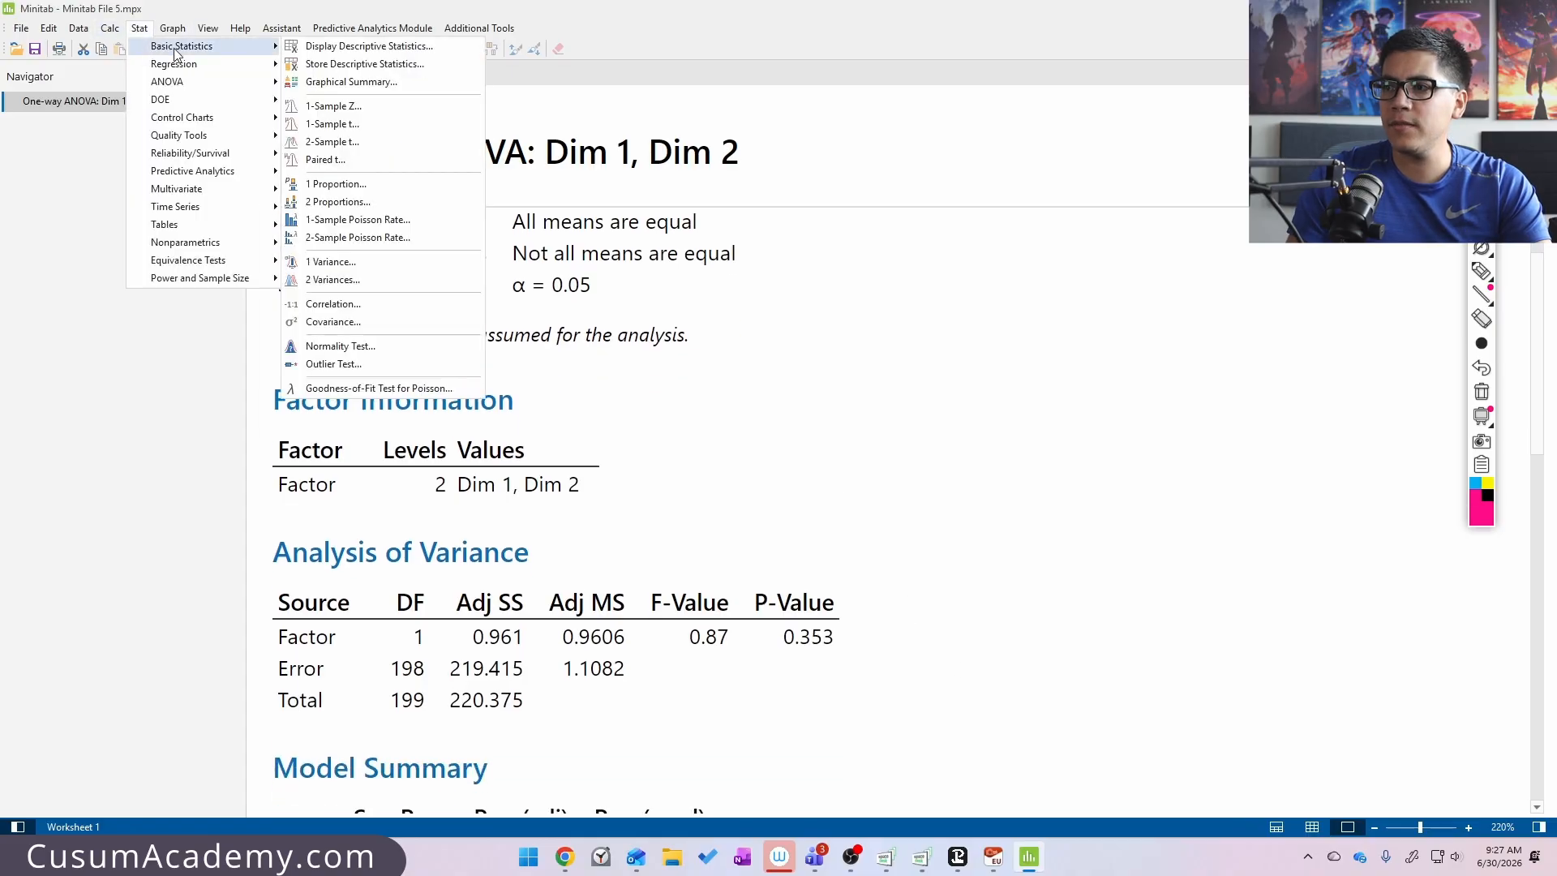
pyautogui.click(384, 144)
pyautogui.click(812, 359)
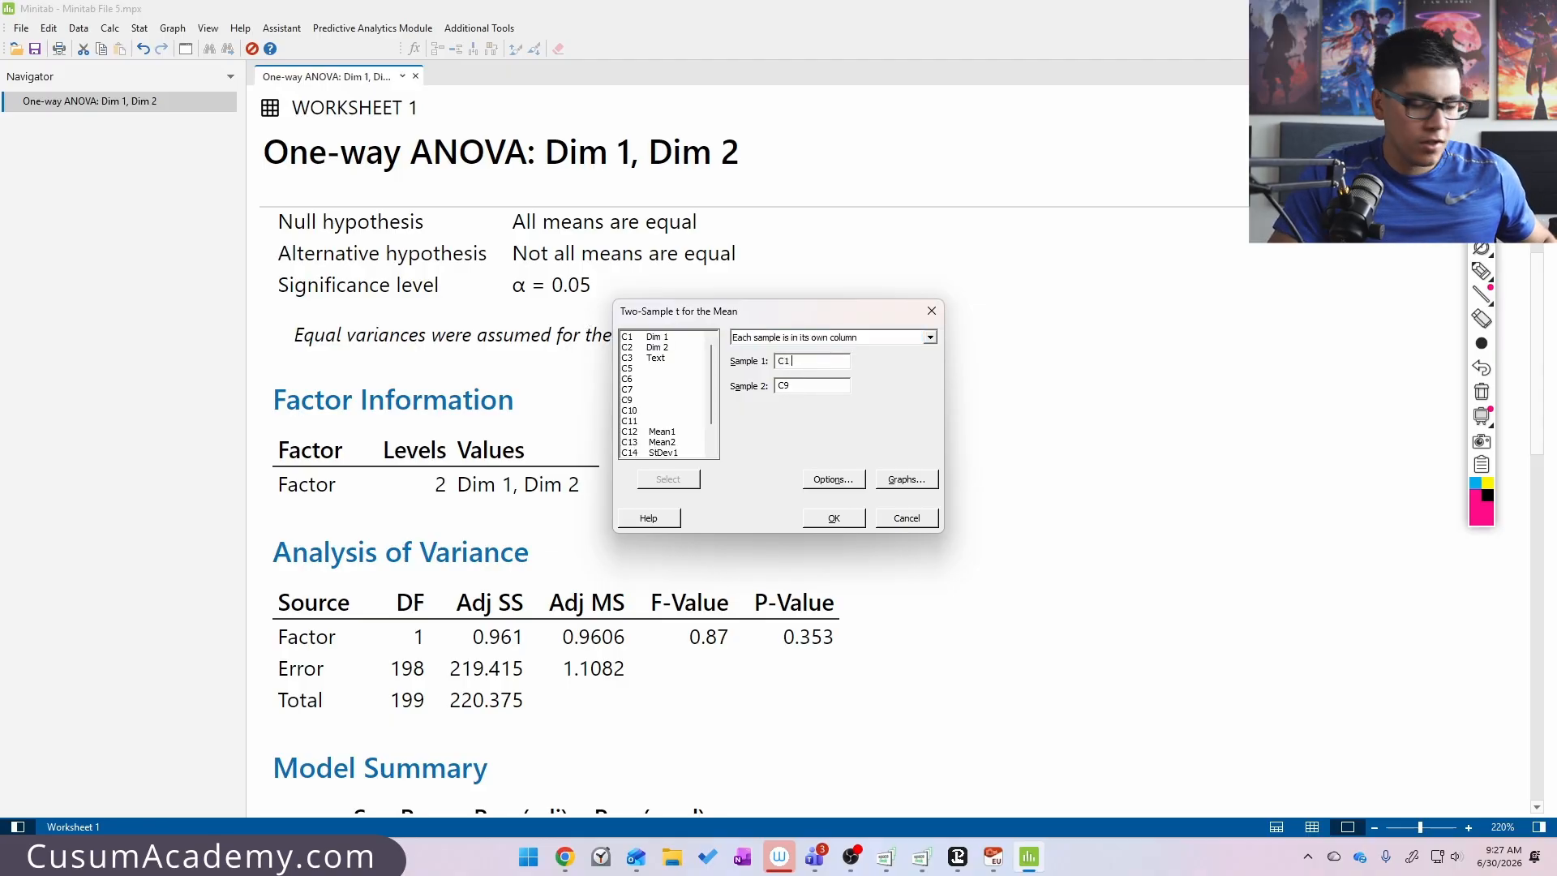
pyautogui.write('C2')
pyautogui.press('Return')
pyautogui.scroll(-3, 702, 325)
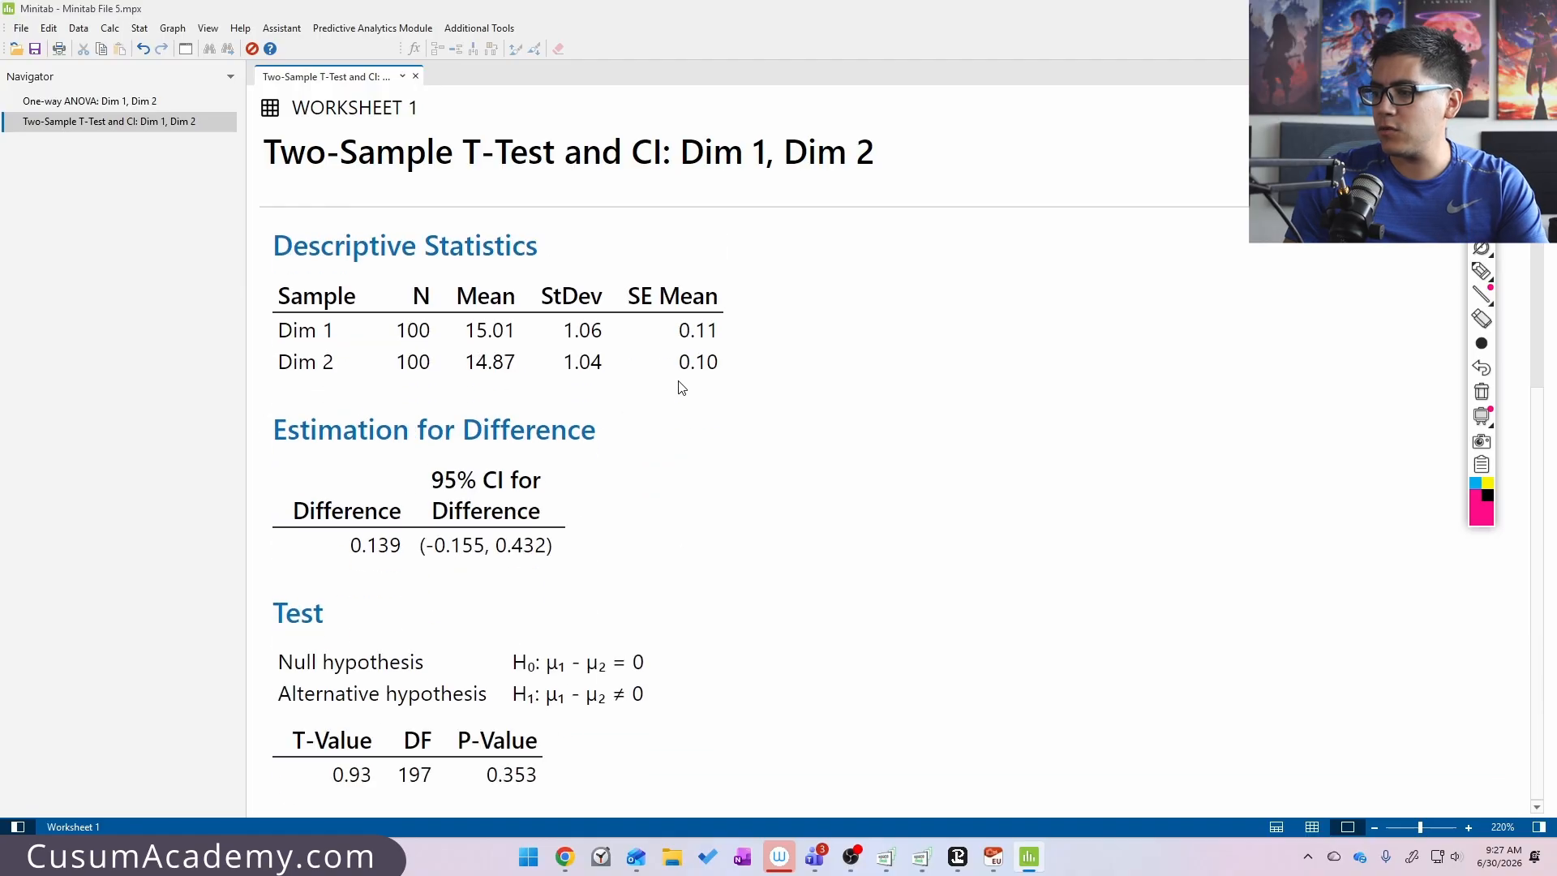
# - Circle the P-Value in the two-sample t-test output and handwrite 0.353 above it
pyautogui.hotkey('ctrl', 'shift', 'p')
pyautogui.moveTo(571, 704)
pyautogui.mouseDown()
pyautogui.moveTo(516, 696)
pyautogui.moveTo(543, 684)
pyautogui.mouseUp()
pyautogui.moveTo(699, 541)
pyautogui.mouseDown()
pyautogui.moveTo(747, 576)
pyautogui.moveTo(782, 546)
pyautogui.moveTo(875, 575)
pyautogui.moveTo(833, 578)
pyautogui.mouseUp()
pyautogui.hotkey('ctrl', 'shift', 'p')
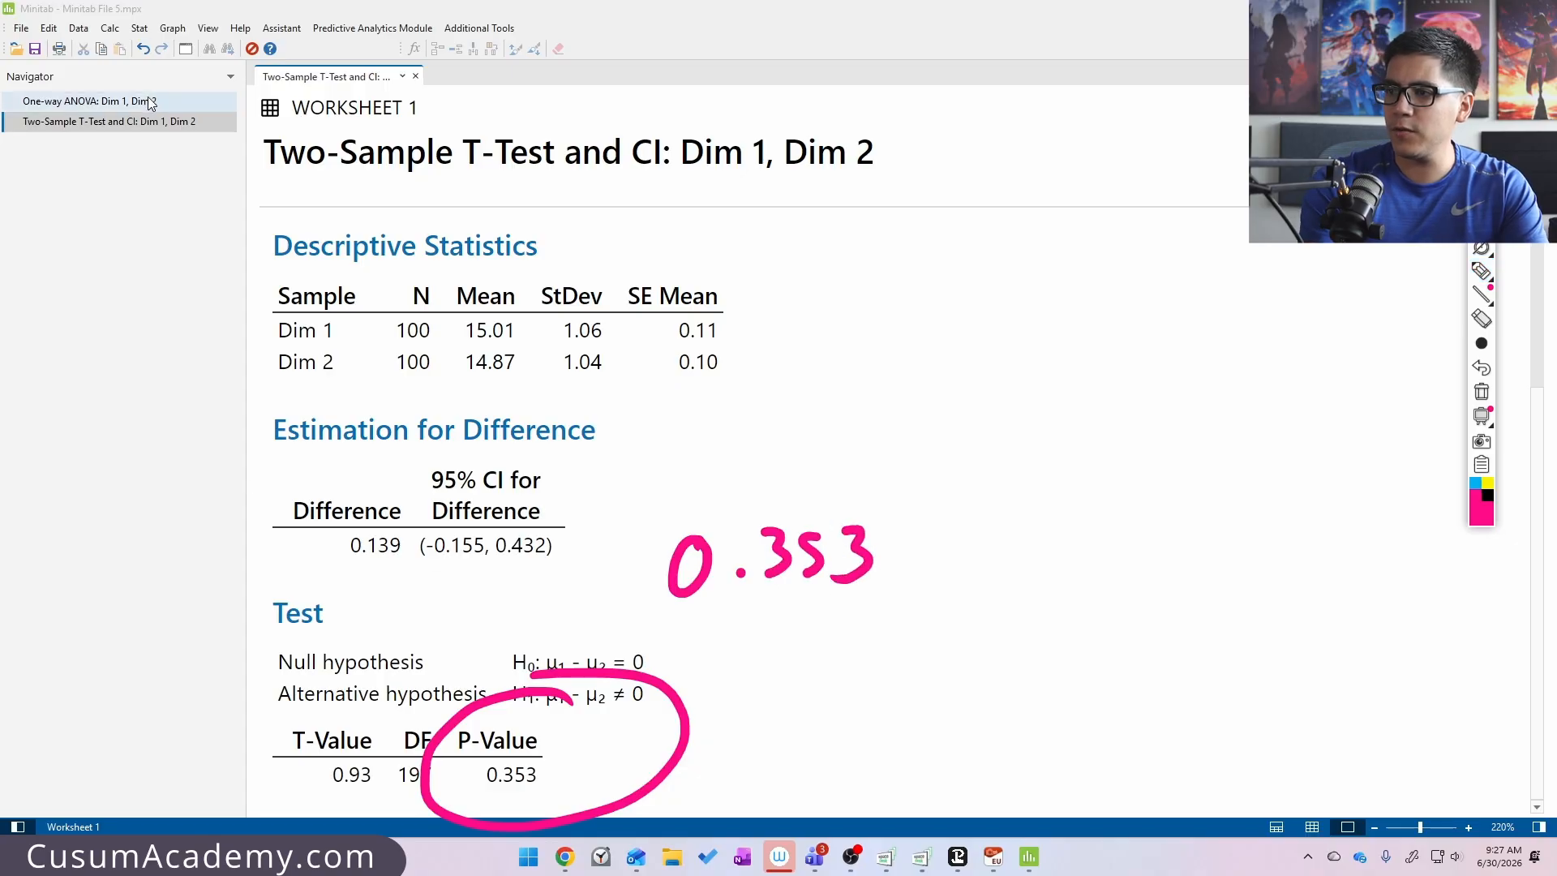
# - Return to the One-way ANOVA output, underline its P-Value and handwrite 0.353 above the Analysis of Variance table
pyautogui.click(89, 101)
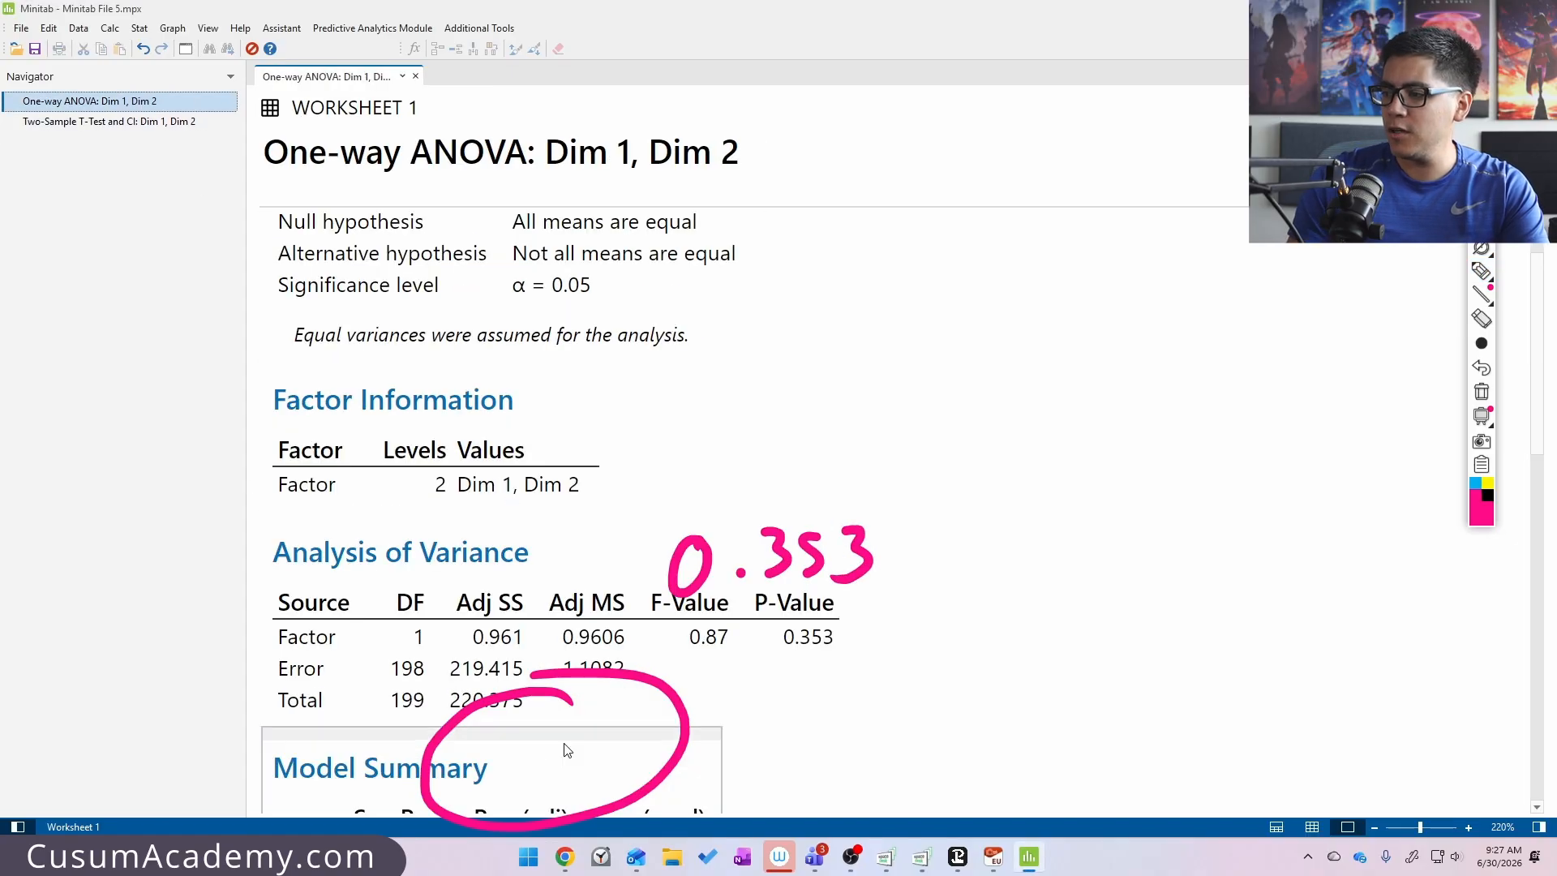
pyautogui.hotkey('ctrl', 'shift', 'p')
pyautogui.moveTo(756, 659); pyautogui.dragTo(916, 665)
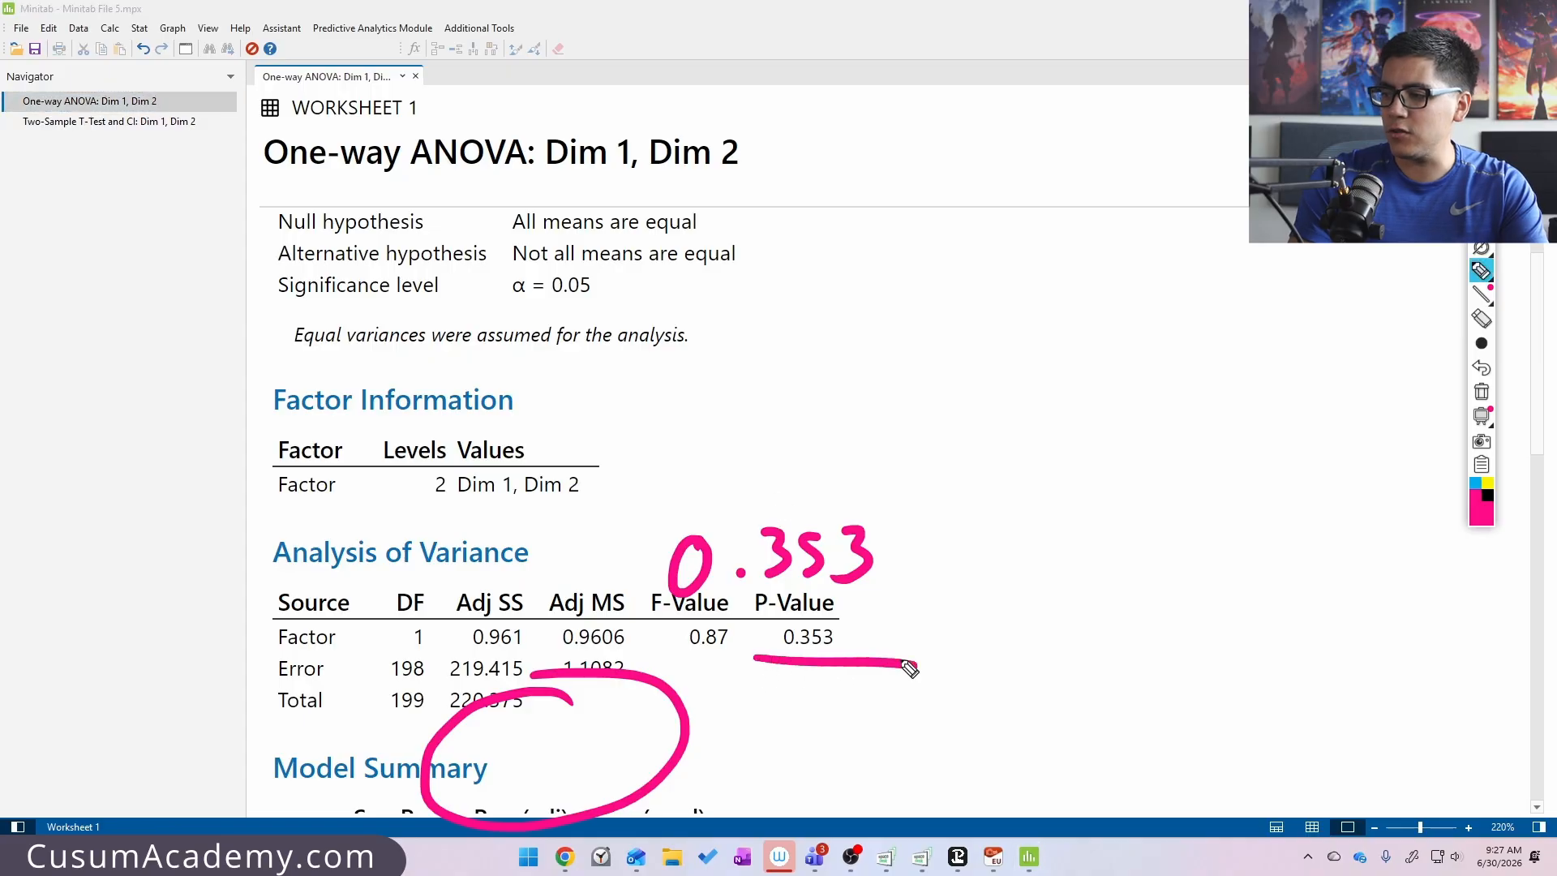
pyautogui.moveTo(663, 387)
pyautogui.mouseDown()
pyautogui.moveTo(673, 406)
pyautogui.moveTo(750, 408)
pyautogui.moveTo(740, 442)
pyautogui.mouseUp()
pyautogui.click(712, 439)
pyautogui.moveTo(803, 396); pyautogui.dragTo(781, 442)
pyautogui.moveTo(829, 398)
pyautogui.mouseDown()
pyautogui.moveTo(844, 410)
pyautogui.moveTo(821, 439)
pyautogui.mouseUp()
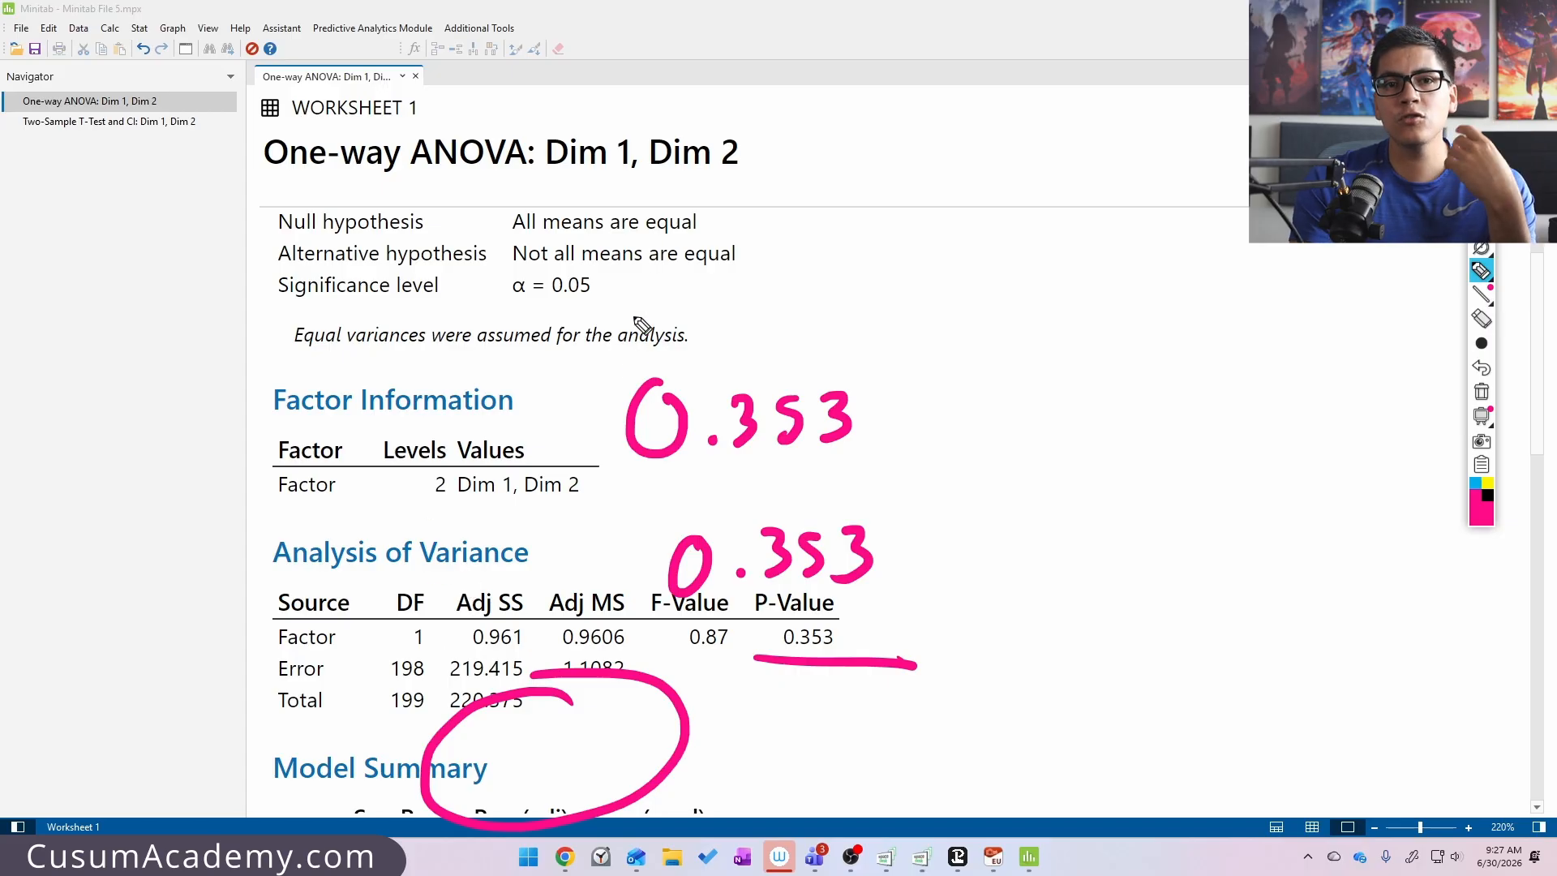
# - Handwrite μ1 = μ2 = μ3 = μ4 above the 0.353 notes and join the first and last terms with a bracket
pyautogui.moveTo(717, 280)
pyautogui.mouseDown()
pyautogui.moveTo(689, 337)
pyautogui.moveTo(761, 301)
pyautogui.moveTo(776, 343)
pyautogui.mouseUp()
pyautogui.moveTo(821, 290); pyautogui.dragTo(853, 284)
pyautogui.moveTo(829, 315); pyautogui.dragTo(856, 313)
pyautogui.moveTo(897, 276)
pyautogui.mouseDown()
pyautogui.moveTo(883, 340)
pyautogui.moveTo(933, 324)
pyautogui.moveTo(983, 345)
pyautogui.mouseUp()
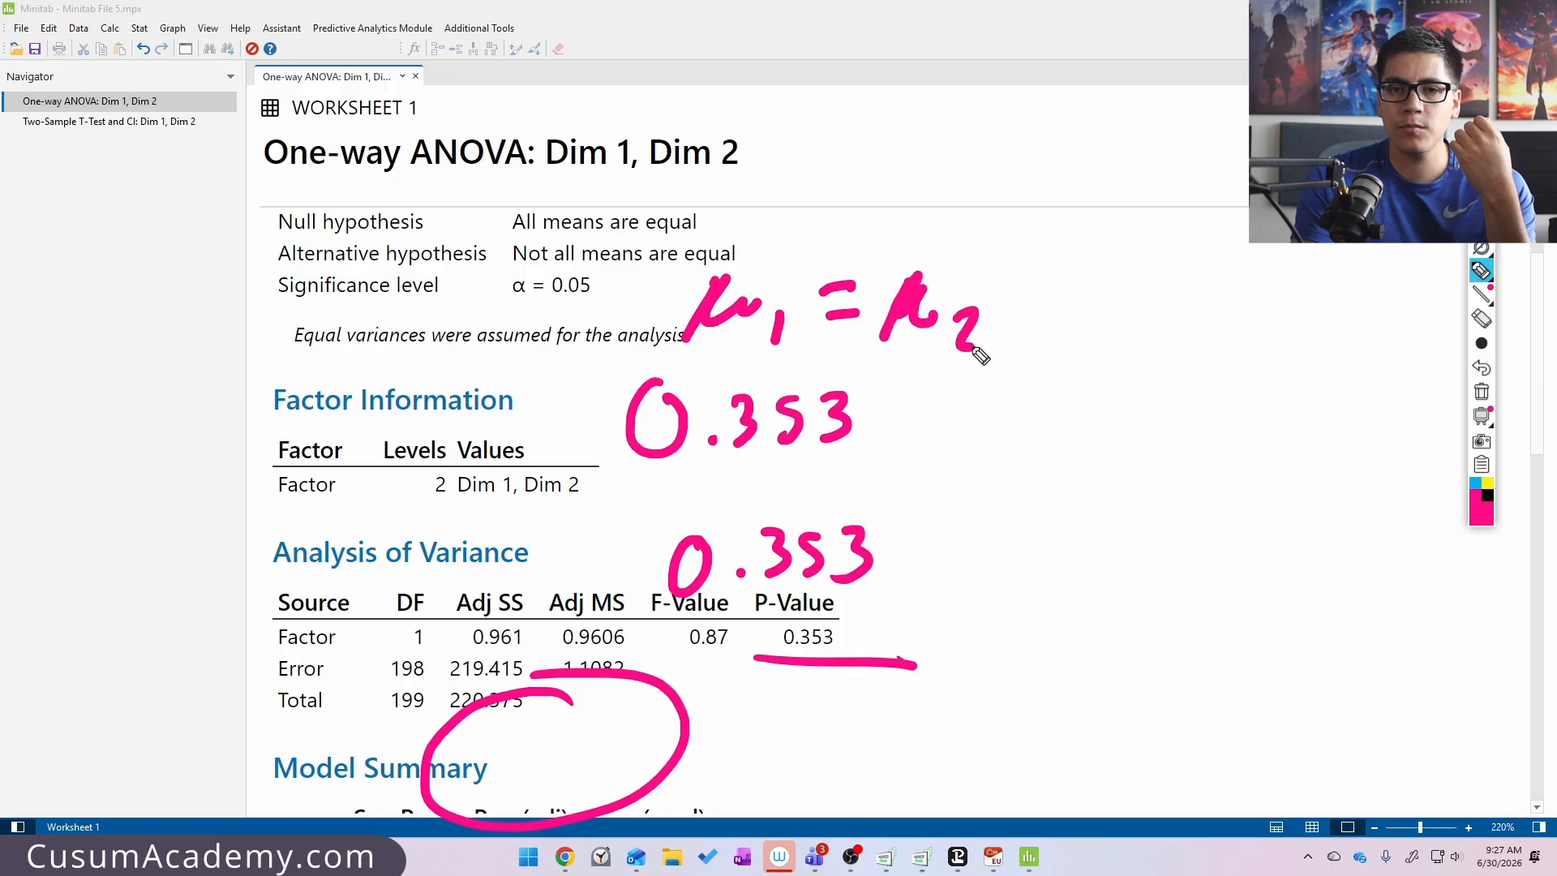
pyautogui.moveTo(1012, 290); pyautogui.dragTo(1039, 285)
pyautogui.moveTo(1022, 308)
pyautogui.mouseDown()
pyautogui.moveTo(1040, 313)
pyautogui.moveTo(1050, 364)
pyautogui.moveTo(1124, 328)
pyautogui.moveTo(1145, 353)
pyautogui.mouseUp()
pyautogui.moveTo(1198, 298)
pyautogui.mouseDown()
pyautogui.moveTo(1228, 288)
pyautogui.moveTo(1233, 315)
pyautogui.mouseUp()
pyautogui.moveTo(1307, 270)
pyautogui.mouseDown()
pyautogui.moveTo(1234, 365)
pyautogui.moveTo(1321, 329)
pyautogui.mouseUp()
pyautogui.moveTo(1355, 323)
pyautogui.mouseDown()
pyautogui.moveTo(1342, 329)
pyautogui.moveTo(1366, 359)
pyautogui.moveTo(1383, 350)
pyautogui.mouseUp()
pyautogui.moveTo(1378, 314); pyautogui.dragTo(1379, 400)
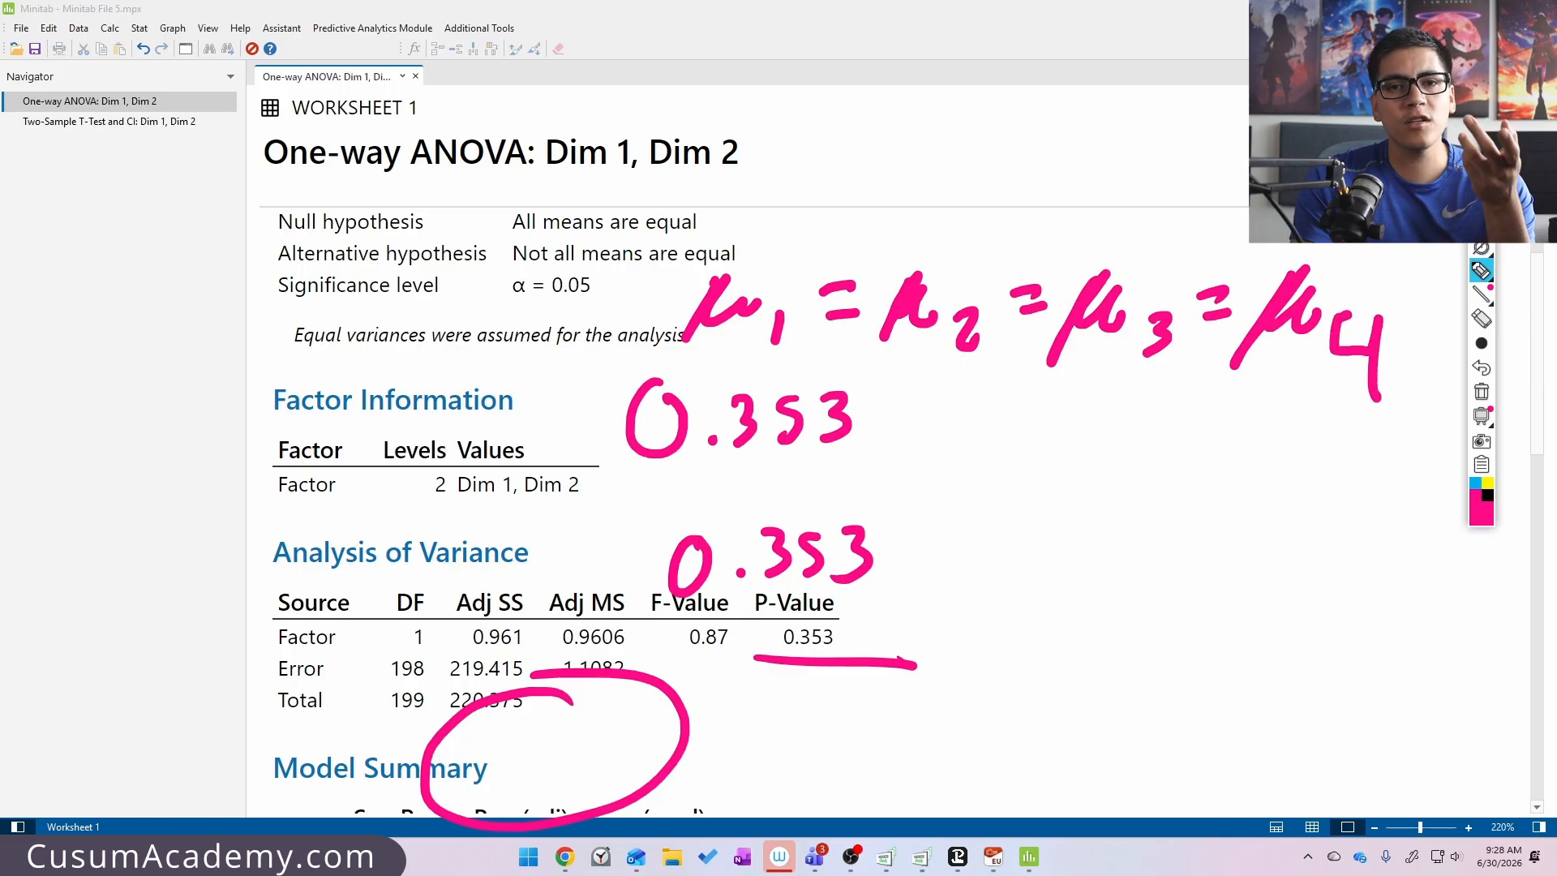
pyautogui.moveTo(707, 280)
pyautogui.mouseDown()
pyautogui.moveTo(880, 217)
pyautogui.moveTo(1303, 302)
pyautogui.mouseUp()
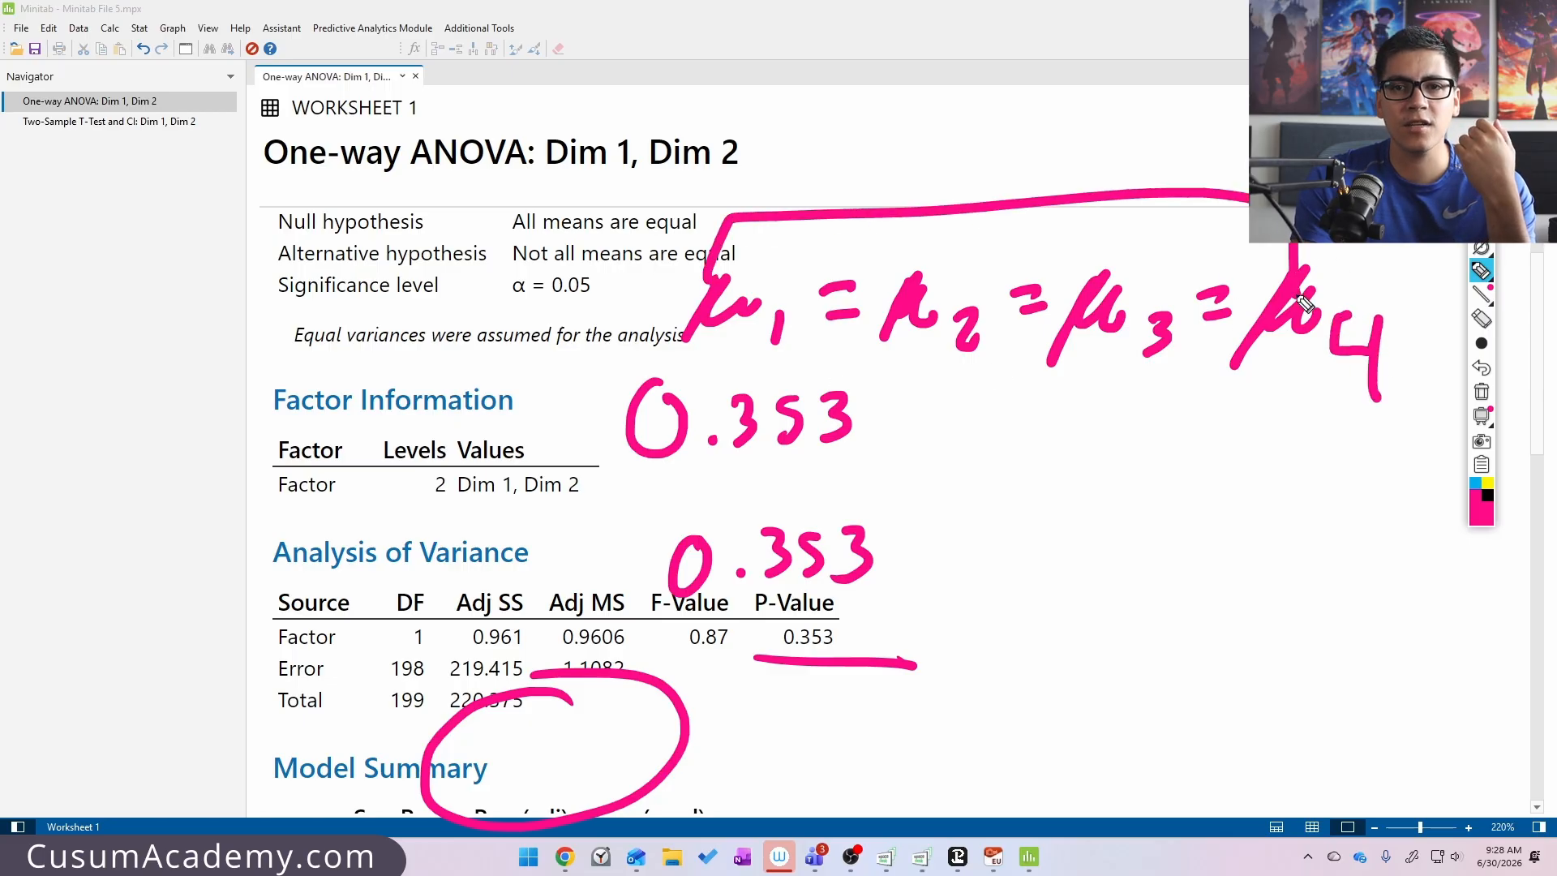
pyautogui.press('Escape')
# - Show the data of Worksheet 1 and clear all annotations
pyautogui.click(1311, 827)
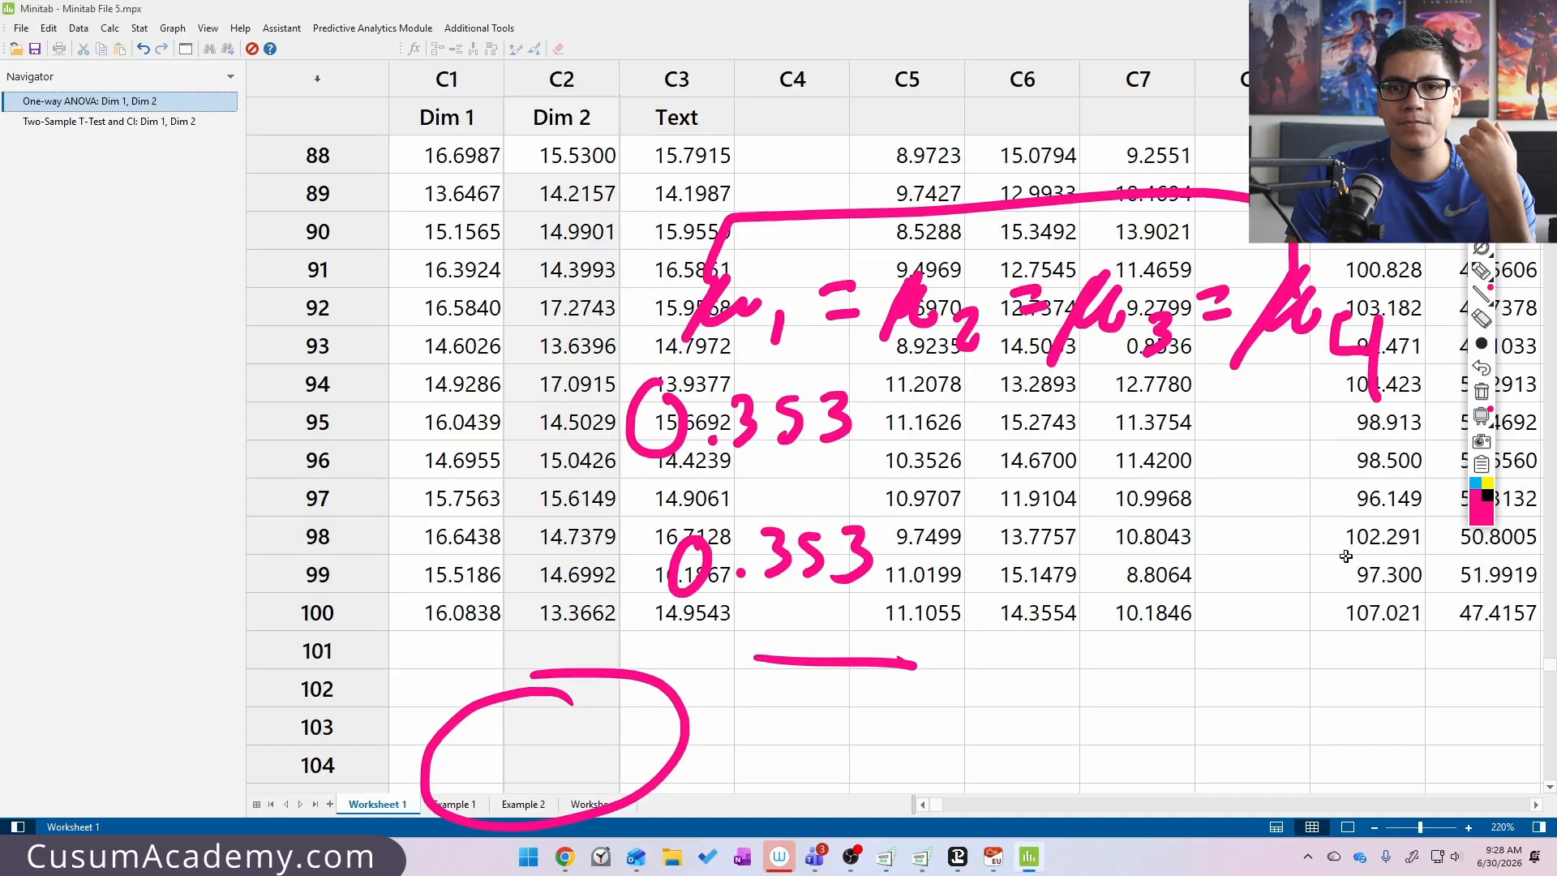
pyautogui.click(1482, 392)
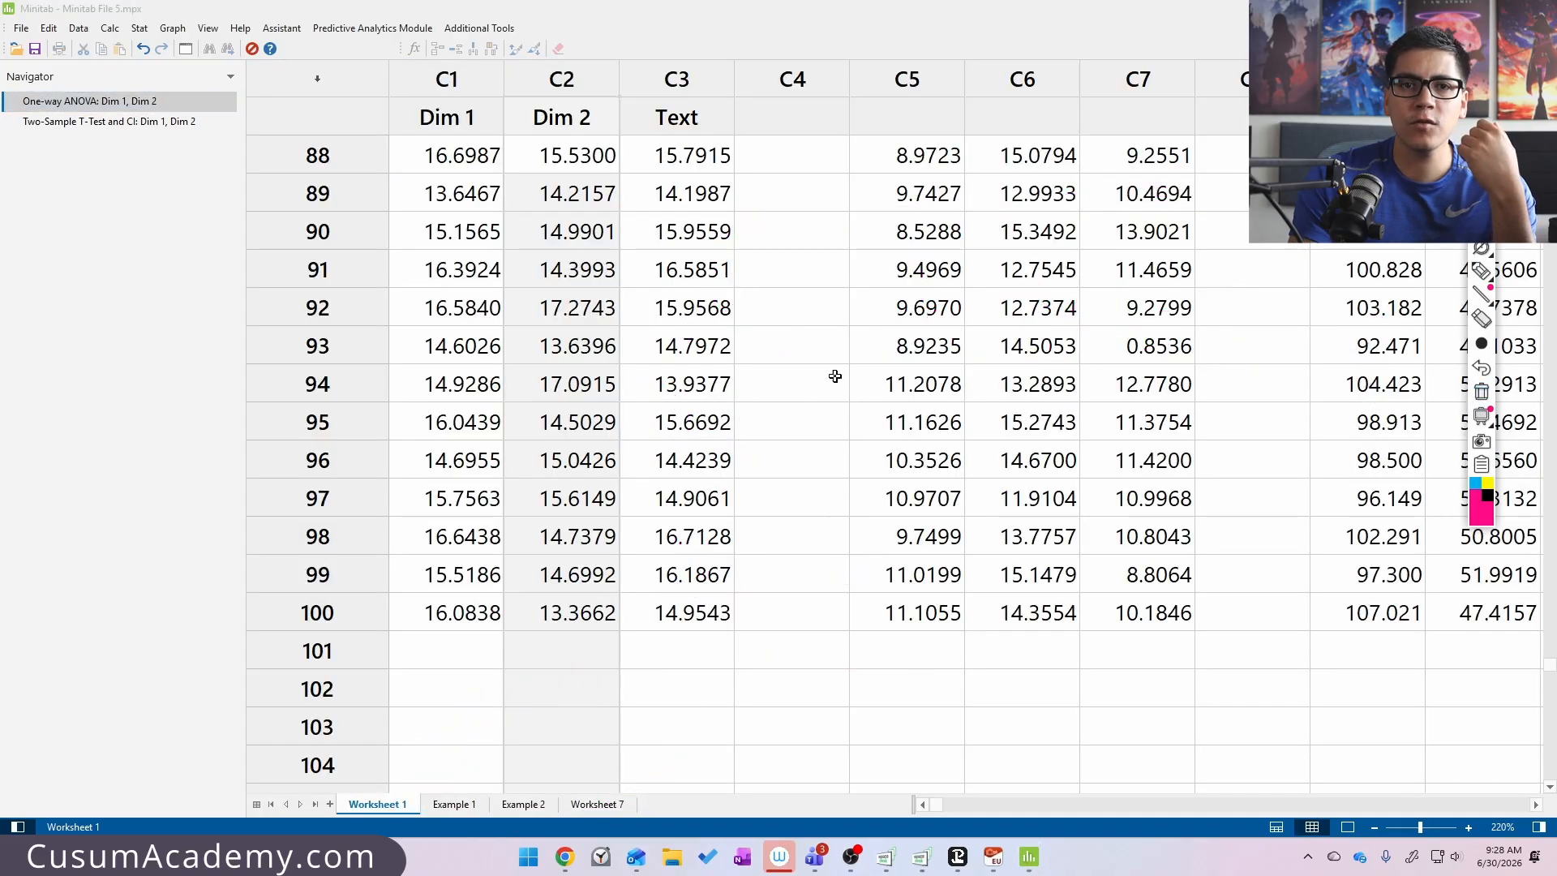
# - Handwrite C1, C2, C3, C5 and C6 above the matching worksheet columns
pyautogui.moveTo(428, 45)
pyautogui.mouseDown()
pyautogui.moveTo(416, 81)
pyautogui.moveTo(451, 81)
pyautogui.mouseUp()
pyautogui.moveTo(560, 18); pyautogui.dragTo(553, 62)
pyautogui.moveTo(585, 31); pyautogui.dragTo(612, 50)
pyautogui.moveTo(667, 10)
pyautogui.mouseDown()
pyautogui.moveTo(648, 33)
pyautogui.moveTo(658, 53)
pyautogui.mouseUp()
pyautogui.moveTo(699, 11)
pyautogui.mouseDown()
pyautogui.moveTo(729, 33)
pyautogui.moveTo(698, 50)
pyautogui.mouseUp()
pyautogui.moveTo(933, 8); pyautogui.dragTo(912, 53)
pyautogui.moveTo(939, 11); pyautogui.dragTo(933, 53)
pyautogui.moveTo(1042, 11); pyautogui.dragTo(1010, 57)
pyautogui.moveTo(1068, 13); pyautogui.dragTo(1064, 67)
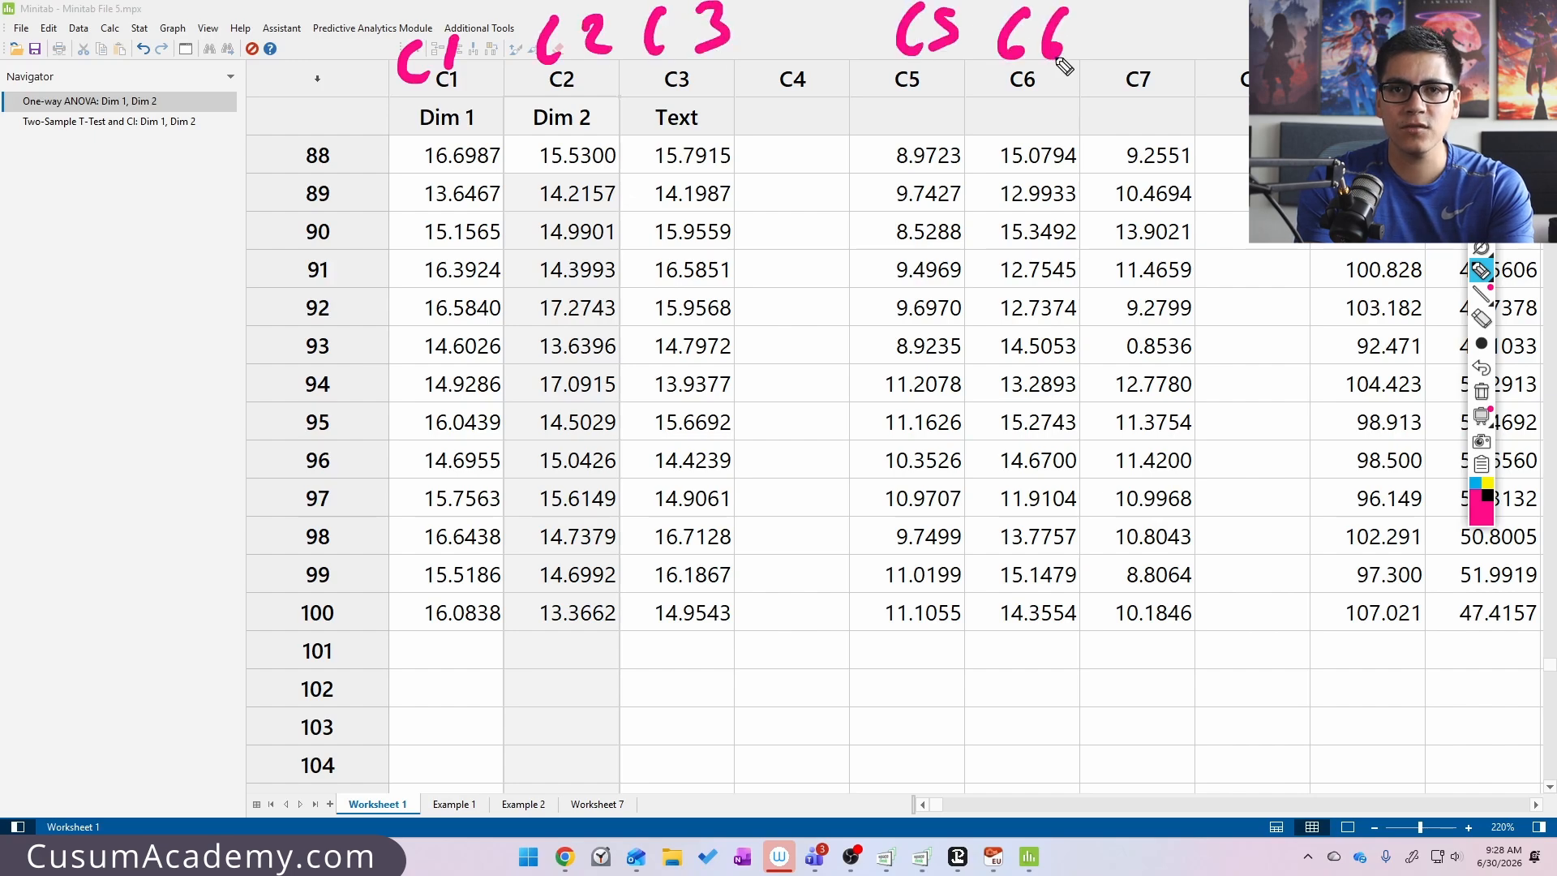
pyautogui.press('Escape')
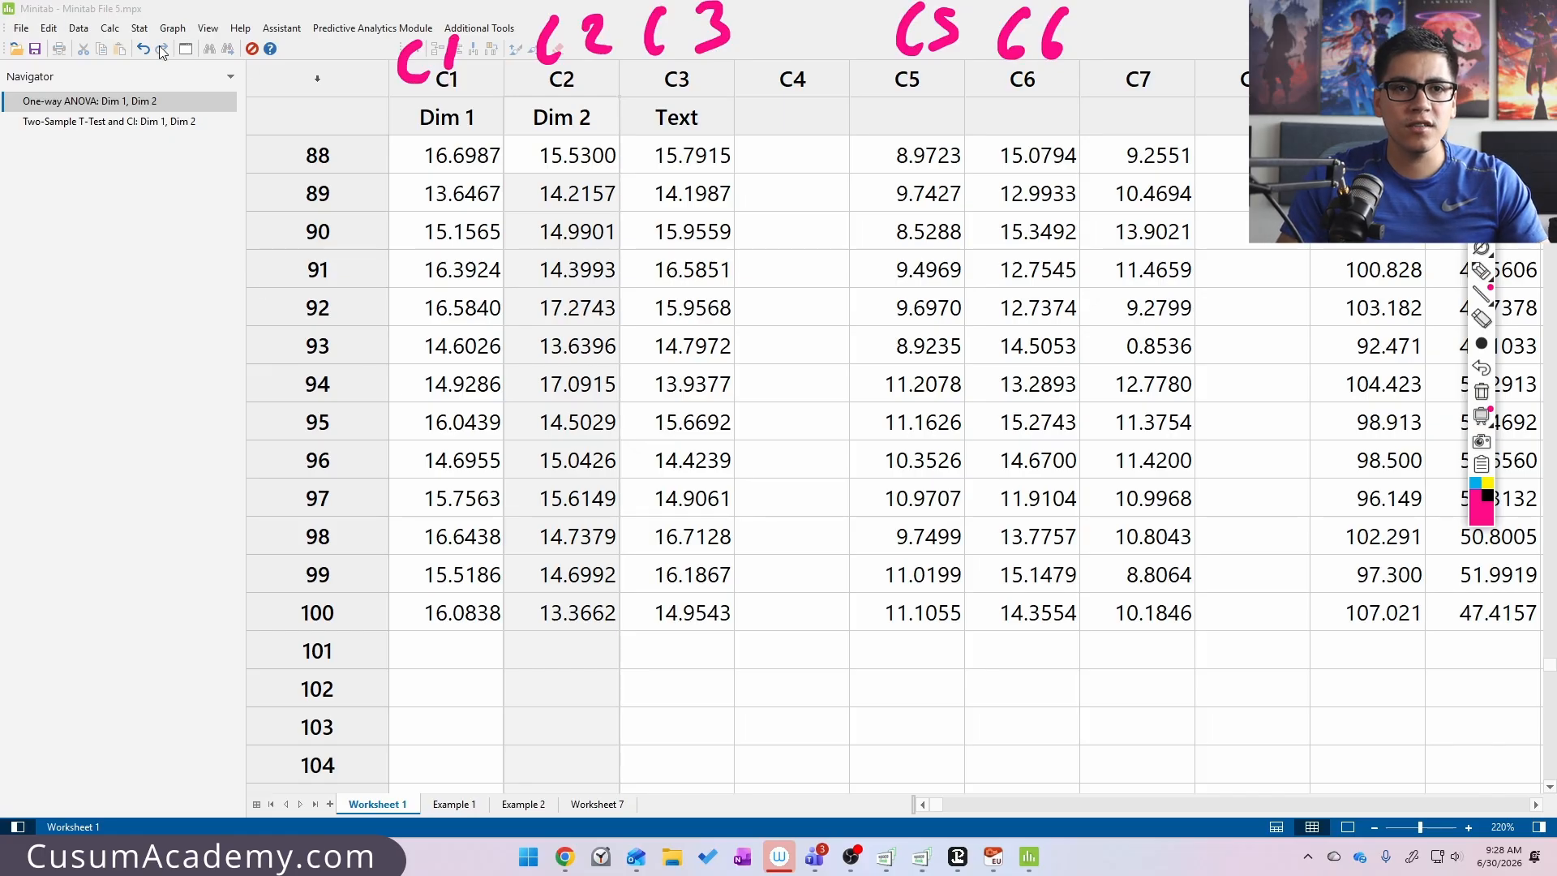
# - Run two-sample t-tests comparing C1 with C2 and C1 with C3, each sample in its own column
pyautogui.click(140, 28)
pyautogui.moveTo(167, 47)
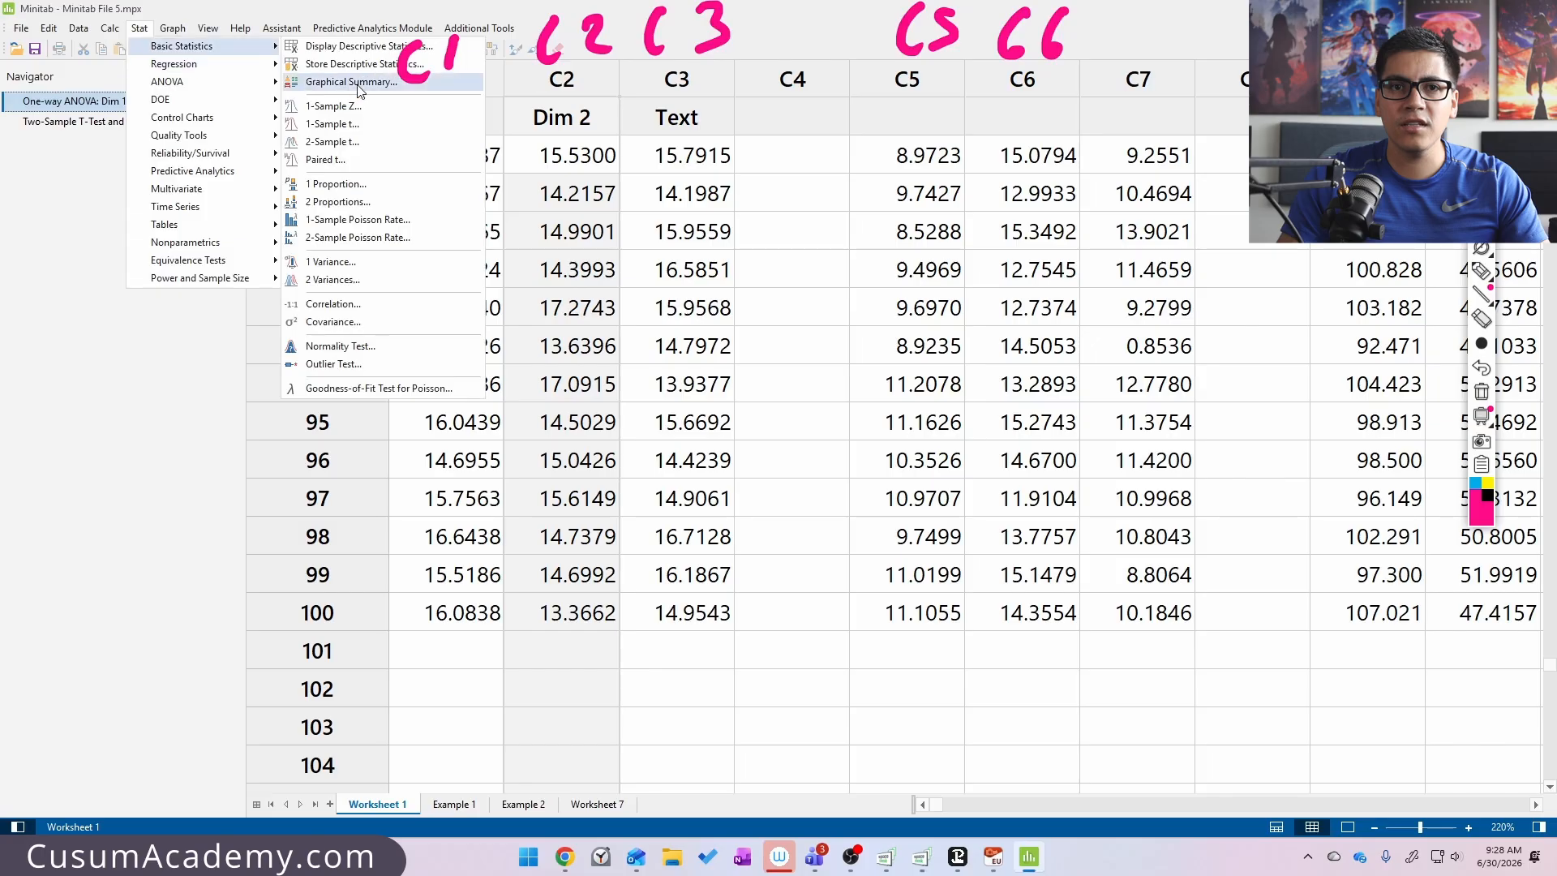
pyautogui.click(372, 142)
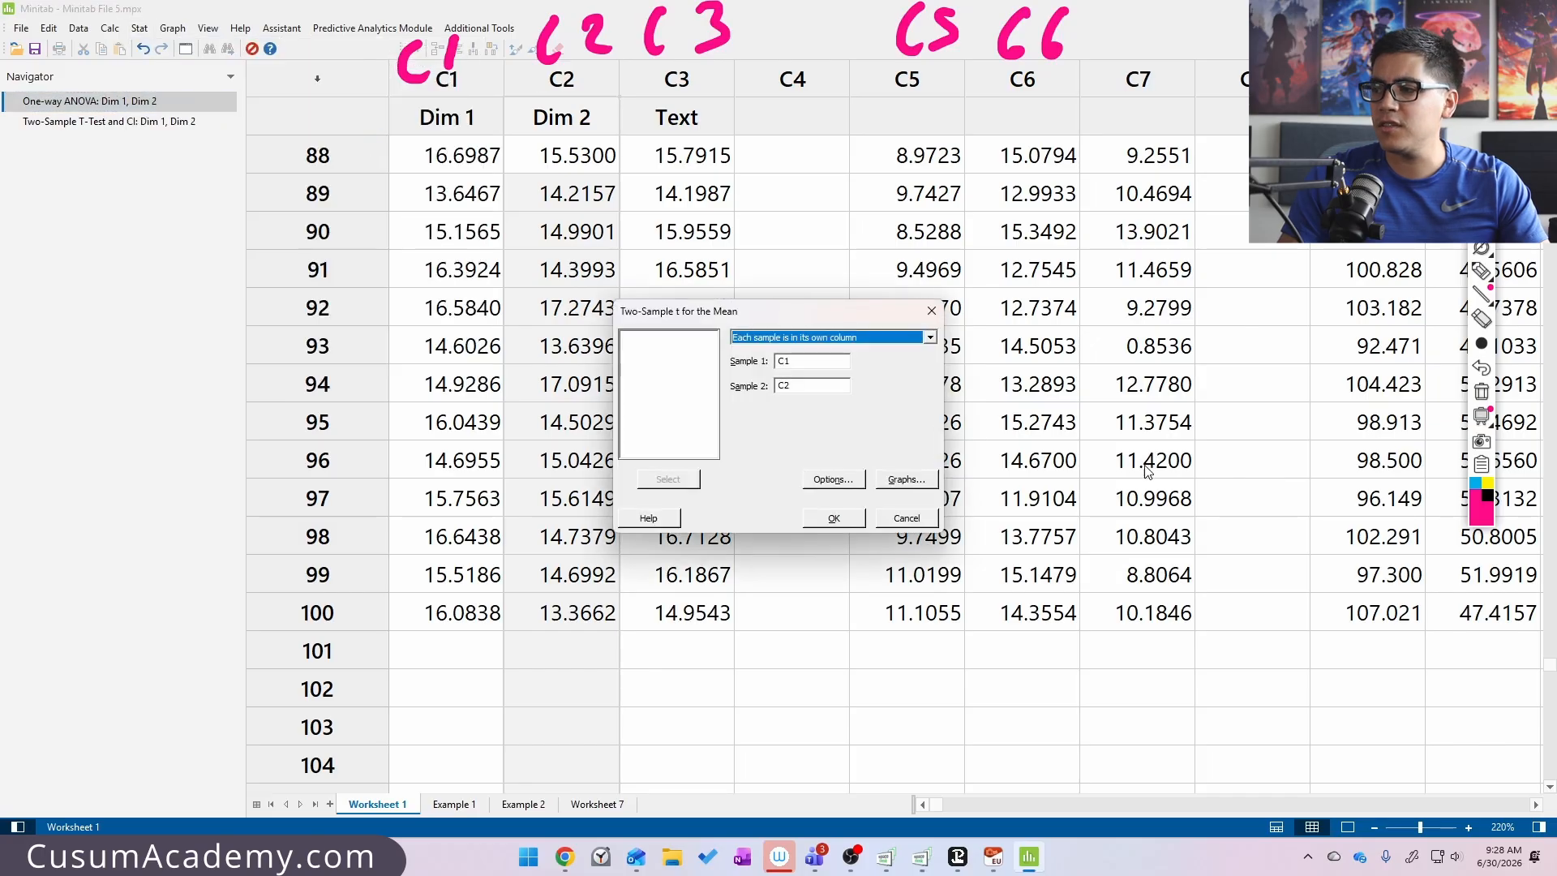
pyautogui.click(811, 364)
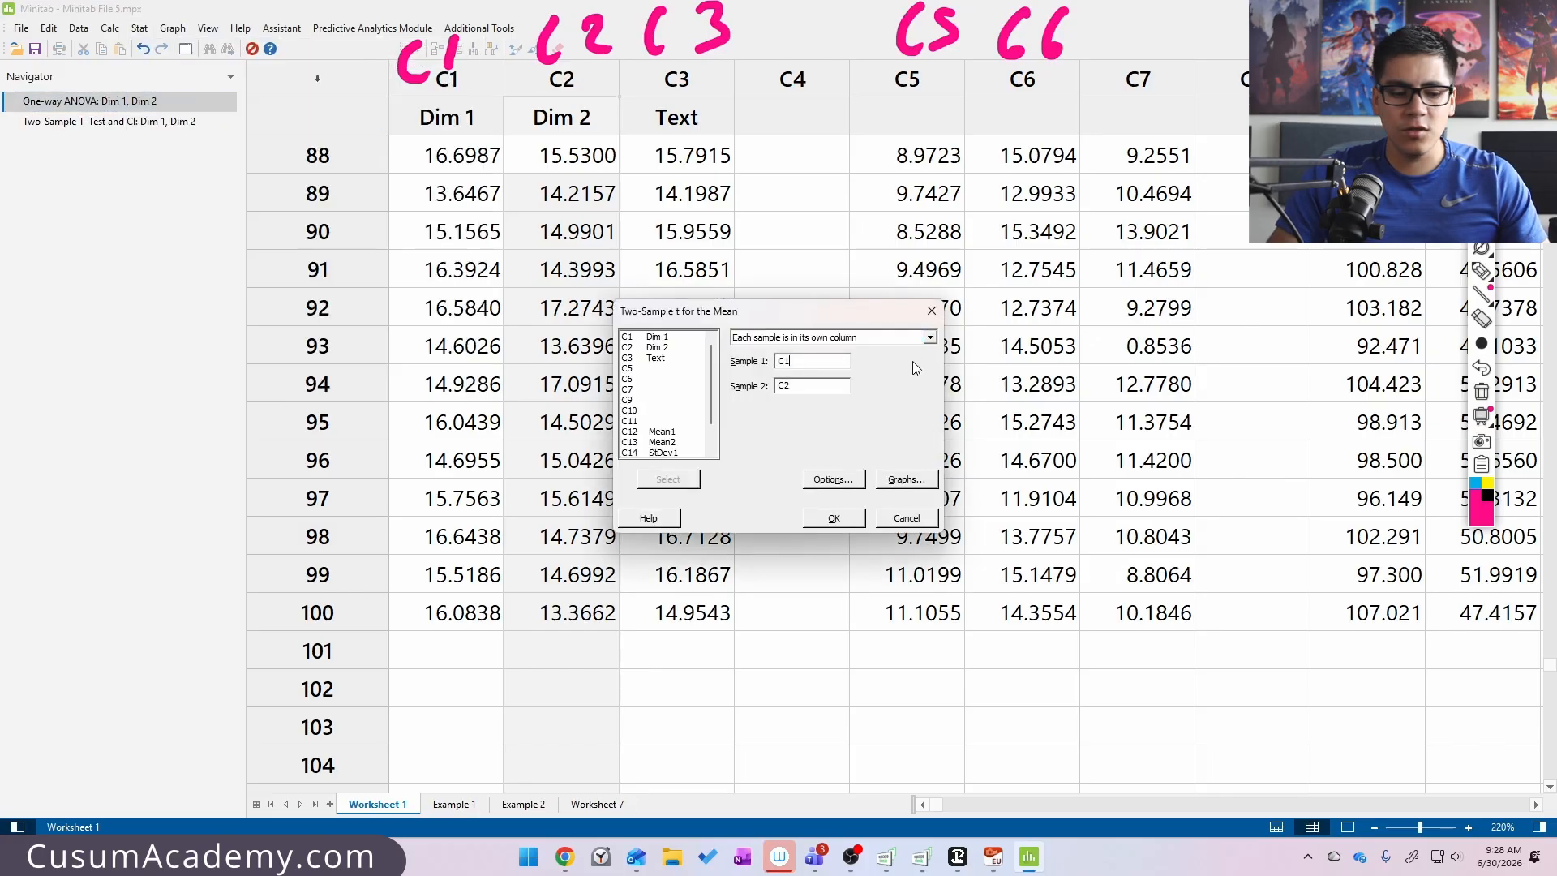
pyautogui.press('Return')
pyautogui.hotkey('ctrl', 'e')
pyautogui.press('Tab')
pyautogui.press('Tab')
pyautogui.write('C3')
pyautogui.press('Return')
# - Run further two-sample t-tests comparing C1 with C5, C6 and C7 in turn
pyautogui.hotkey('ctrl', 'e')
pyautogui.press('Tab')
pyautogui.press('Tab')
pyautogui.press('BackSpace')
pyautogui.press('BackSpace')
pyautogui.write('5')
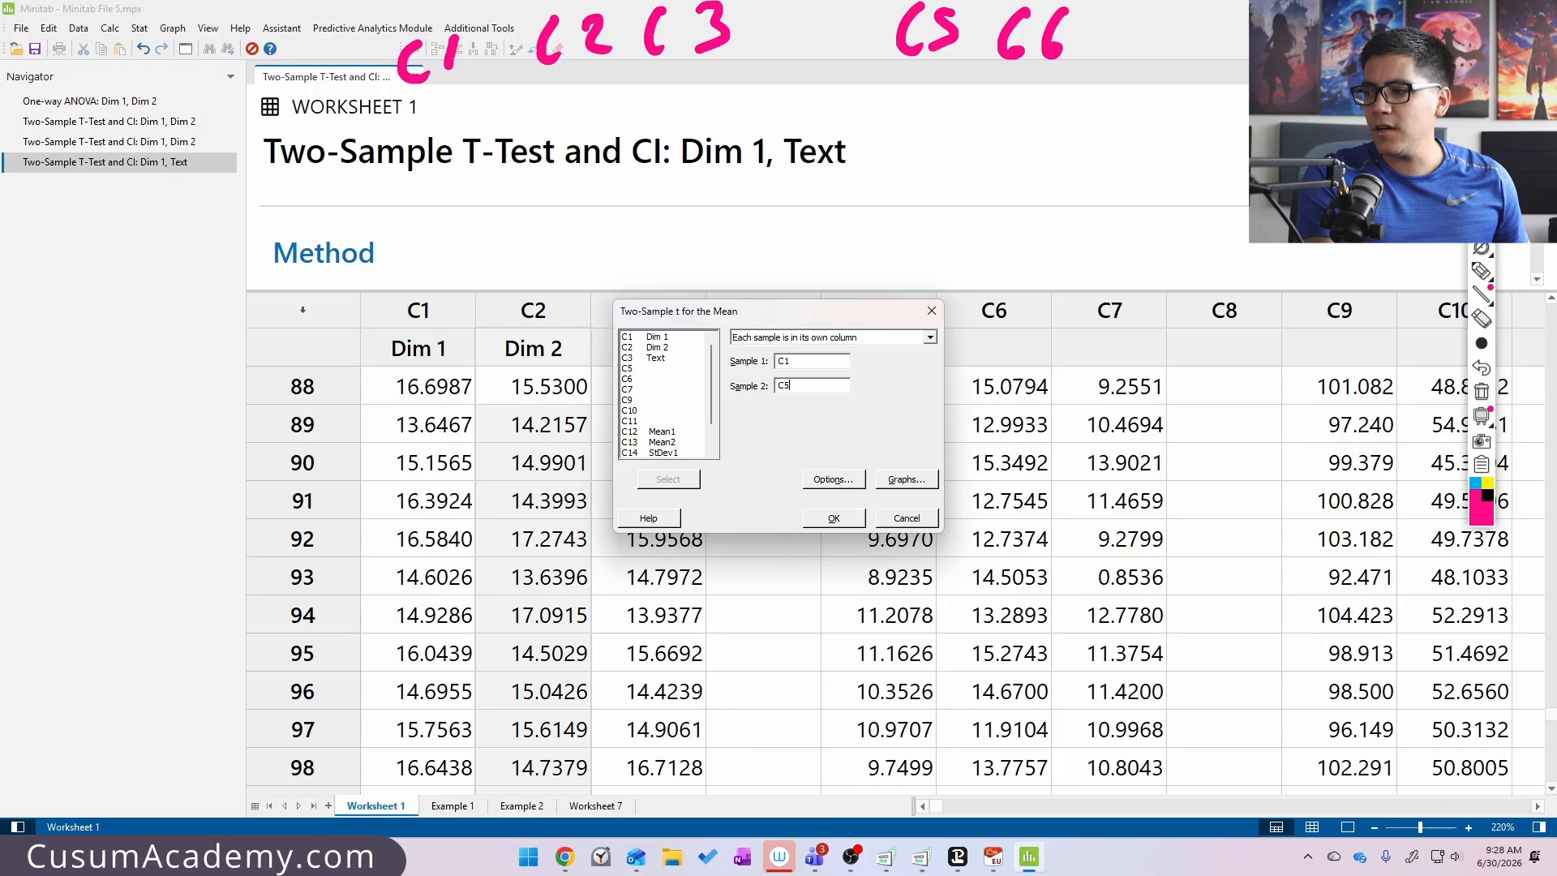
pyautogui.press('Return')
pyautogui.hotkey('ctrl', 'e')
pyautogui.write('C6')
pyautogui.press('Return')
pyautogui.hotkey('ctrl', 'e')
pyautogui.write('C7')
pyautogui.press('Return')
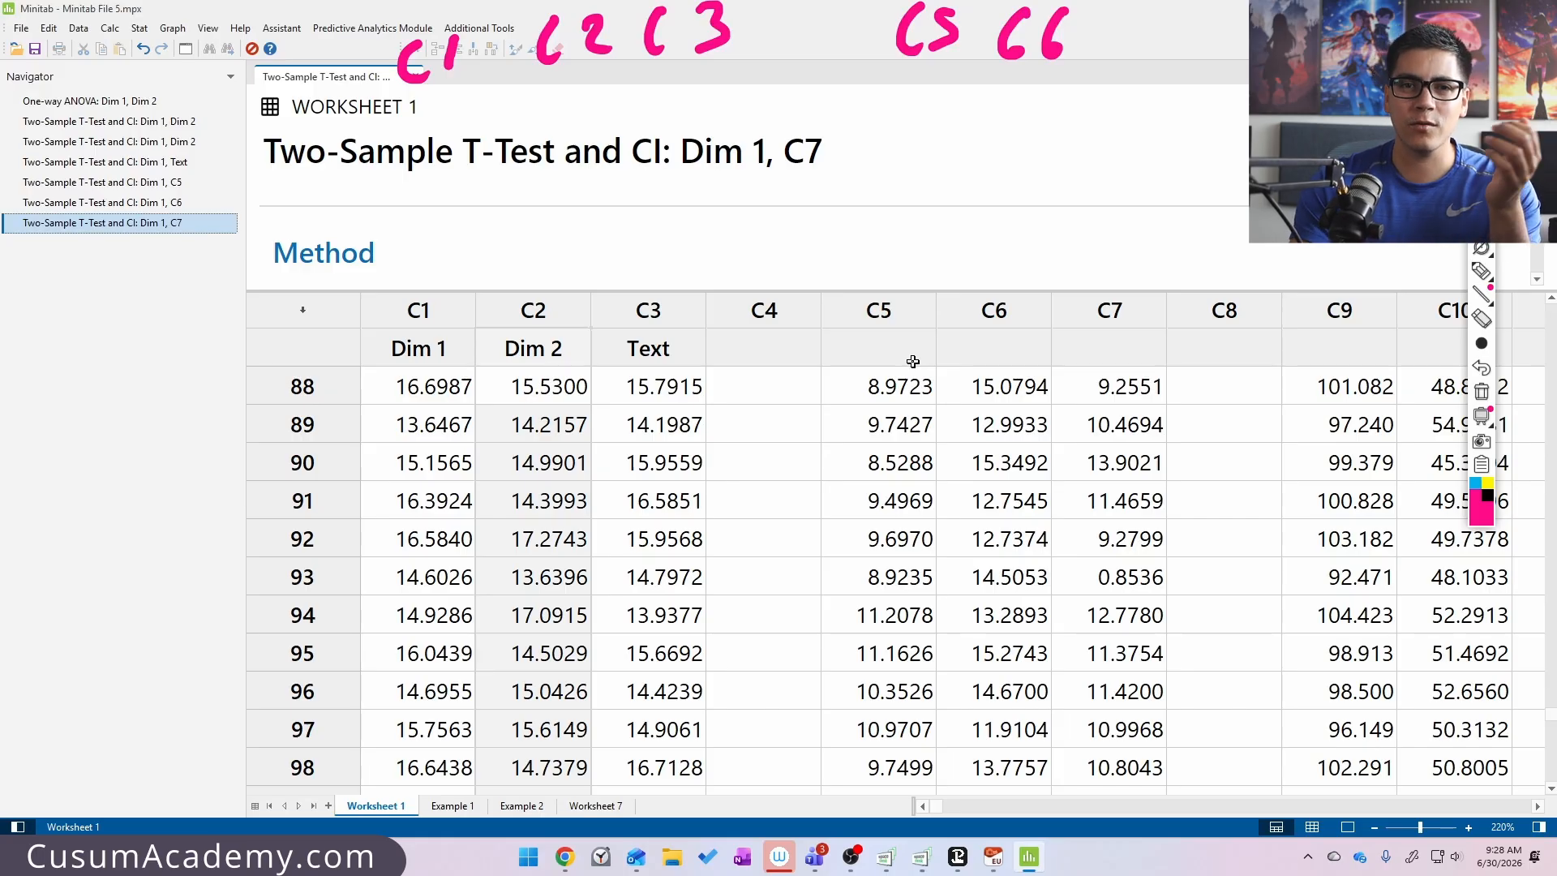
# - Draw pink connectors above the worksheet from C1 to each of C2, C3, C5, C6 and C7
pyautogui.moveTo(441, 305)
pyautogui.mouseDown()
pyautogui.moveTo(438, 268)
pyautogui.moveTo(561, 293)
pyautogui.mouseUp()
pyautogui.moveTo(443, 296)
pyautogui.mouseDown()
pyautogui.moveTo(450, 243)
pyautogui.moveTo(661, 233)
pyautogui.moveTo(648, 270)
pyautogui.mouseUp()
pyautogui.moveTo(450, 292)
pyautogui.mouseDown()
pyautogui.moveTo(685, 227)
pyautogui.moveTo(844, 243)
pyautogui.moveTo(846, 283)
pyautogui.mouseUp()
pyautogui.moveTo(454, 276)
pyautogui.mouseDown()
pyautogui.moveTo(851, 236)
pyautogui.moveTo(960, 285)
pyautogui.mouseUp()
pyautogui.moveTo(450, 300)
pyautogui.mouseDown()
pyautogui.moveTo(649, 210)
pyautogui.moveTo(1087, 237)
pyautogui.moveTo(1107, 288)
pyautogui.mouseUp()
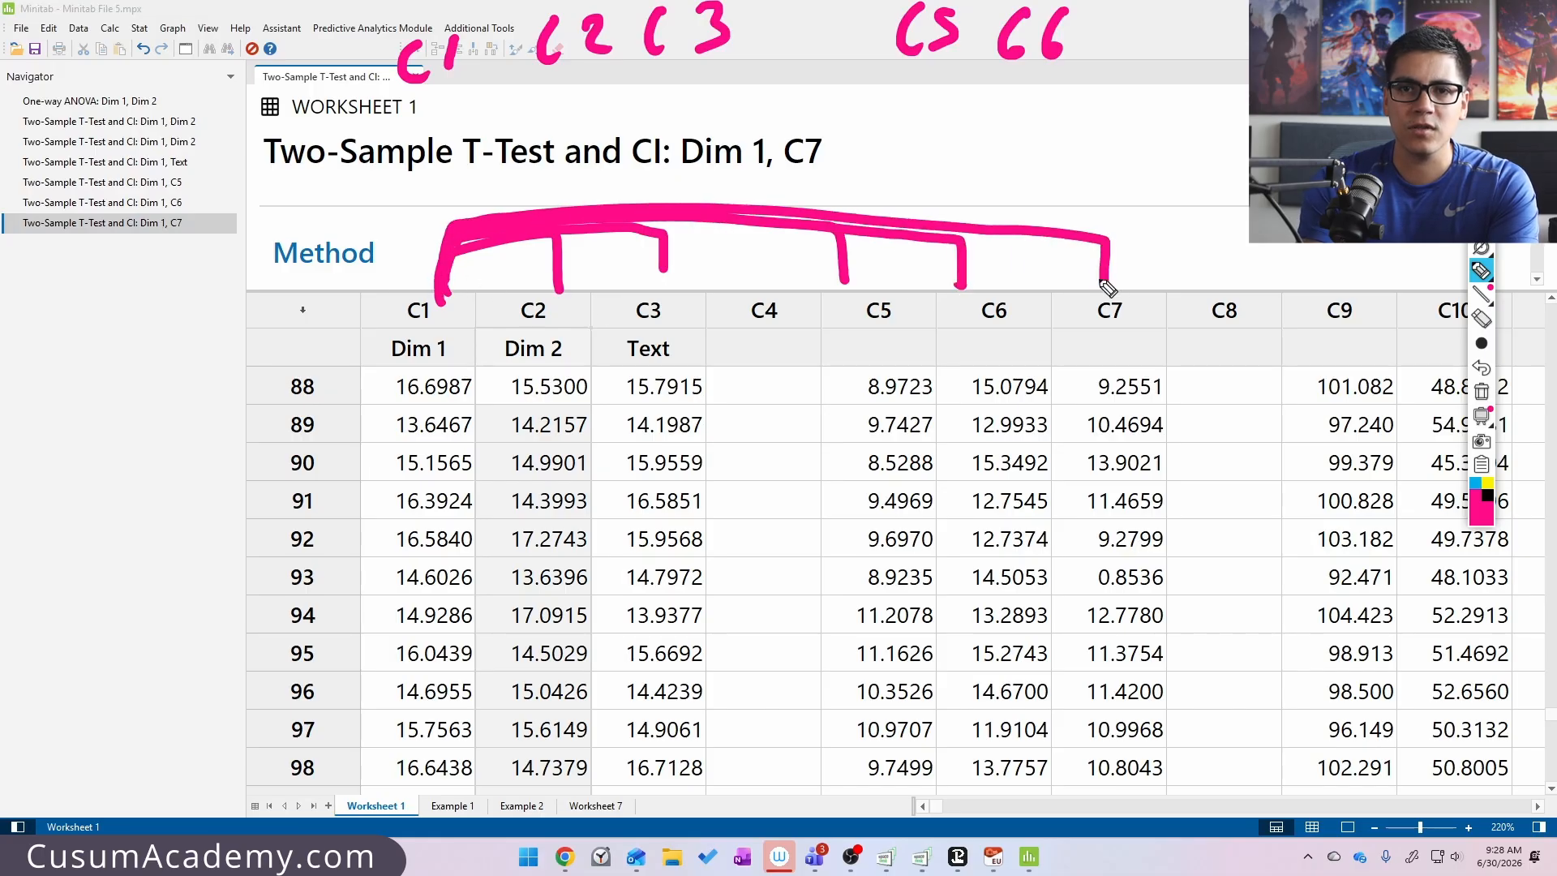
# - Draw blue connectors above the worksheet from C2 to each of C3, C5, C6 and C7
pyautogui.click(1476, 484)
pyautogui.moveTo(533, 305)
pyautogui.mouseDown()
pyautogui.moveTo(539, 279)
pyautogui.moveTo(645, 275)
pyautogui.moveTo(642, 304)
pyautogui.mouseUp()
pyautogui.moveTo(535, 298)
pyautogui.mouseDown()
pyautogui.moveTo(542, 264)
pyautogui.moveTo(909, 261)
pyautogui.moveTo(907, 294)
pyautogui.mouseUp()
pyautogui.moveTo(545, 300)
pyautogui.mouseDown()
pyautogui.moveTo(741, 260)
pyautogui.moveTo(1045, 280)
pyautogui.moveTo(1041, 299)
pyautogui.mouseUp()
pyautogui.moveTo(539, 283)
pyautogui.mouseDown()
pyautogui.moveTo(981, 264)
pyautogui.moveTo(1139, 302)
pyautogui.mouseUp()
# - Draw black connectors from C3 to C5, C6 and C7, and clear all annotations
pyautogui.press('k')
pyautogui.moveTo(668, 309)
pyautogui.mouseDown()
pyautogui.moveTo(740, 265)
pyautogui.moveTo(909, 305)
pyautogui.mouseUp()
pyautogui.moveTo(673, 310)
pyautogui.mouseDown()
pyautogui.moveTo(691, 264)
pyautogui.moveTo(1038, 316)
pyautogui.moveTo(704, 251)
pyautogui.moveTo(1127, 240)
pyautogui.moveTo(1119, 301)
pyautogui.mouseUp()
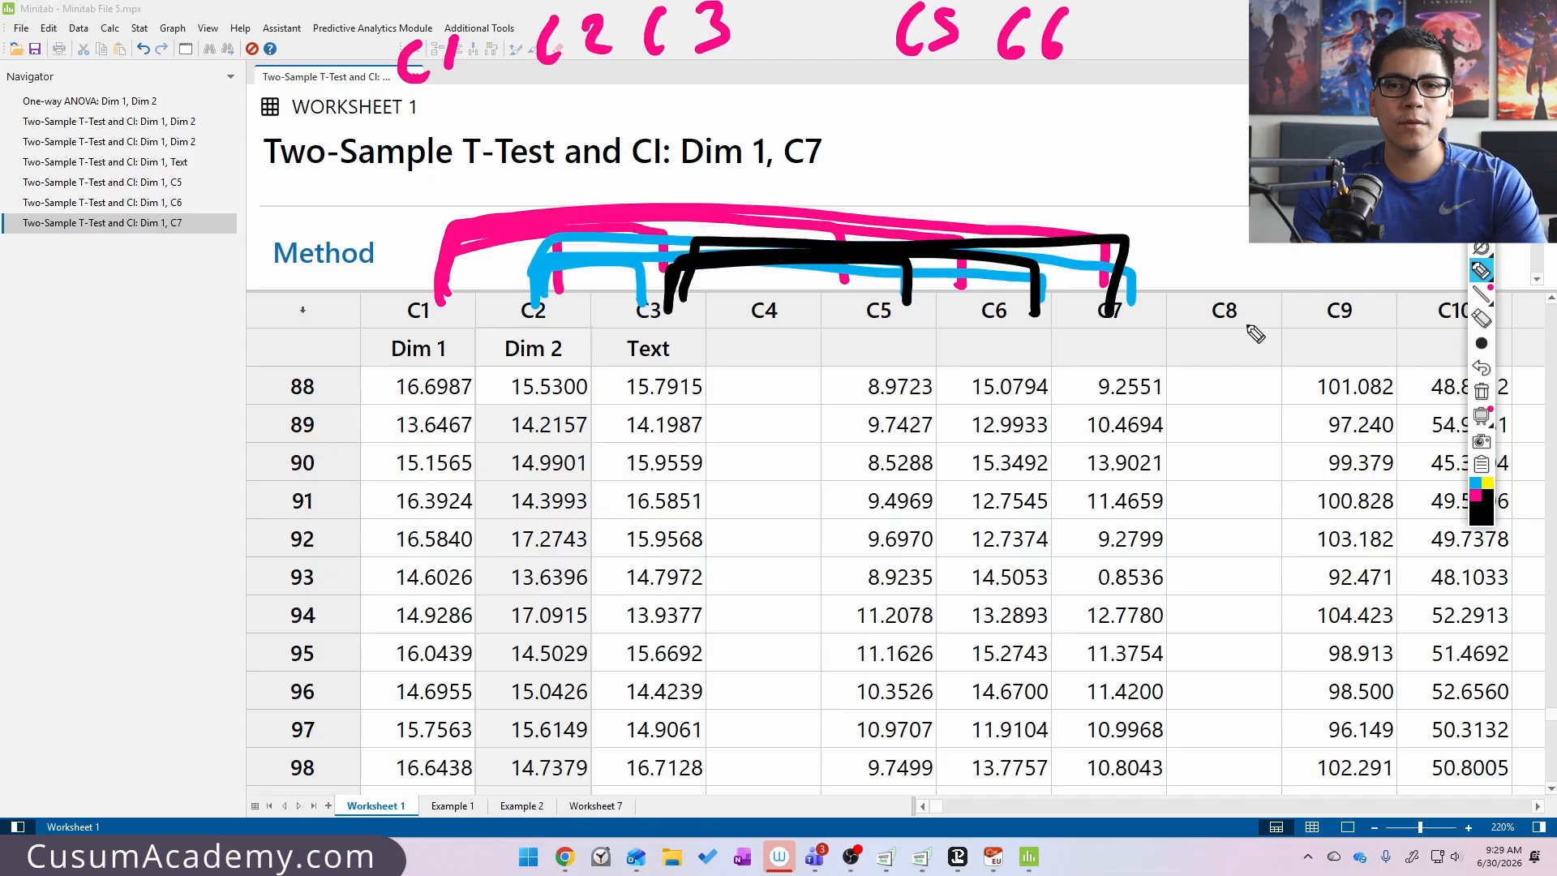
pyautogui.click(1480, 395)
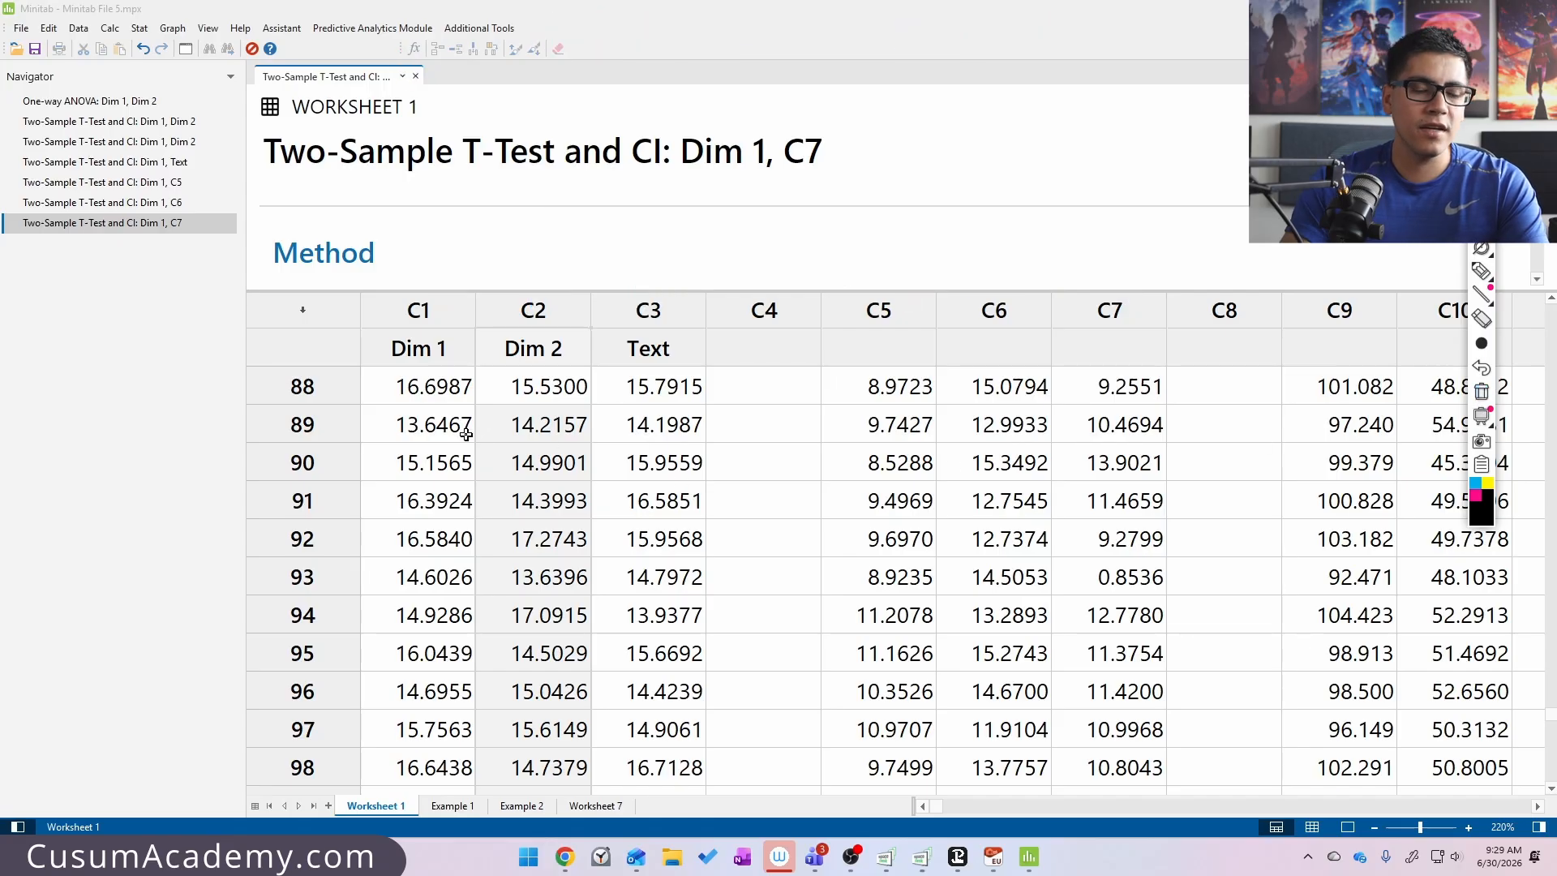
# - Run a one-way ANOVA on separate response columns C1-C3 and C5-C7, and show its Analysis of Variance table in output-only view
pyautogui.click(140, 29)
pyautogui.moveTo(185, 82)
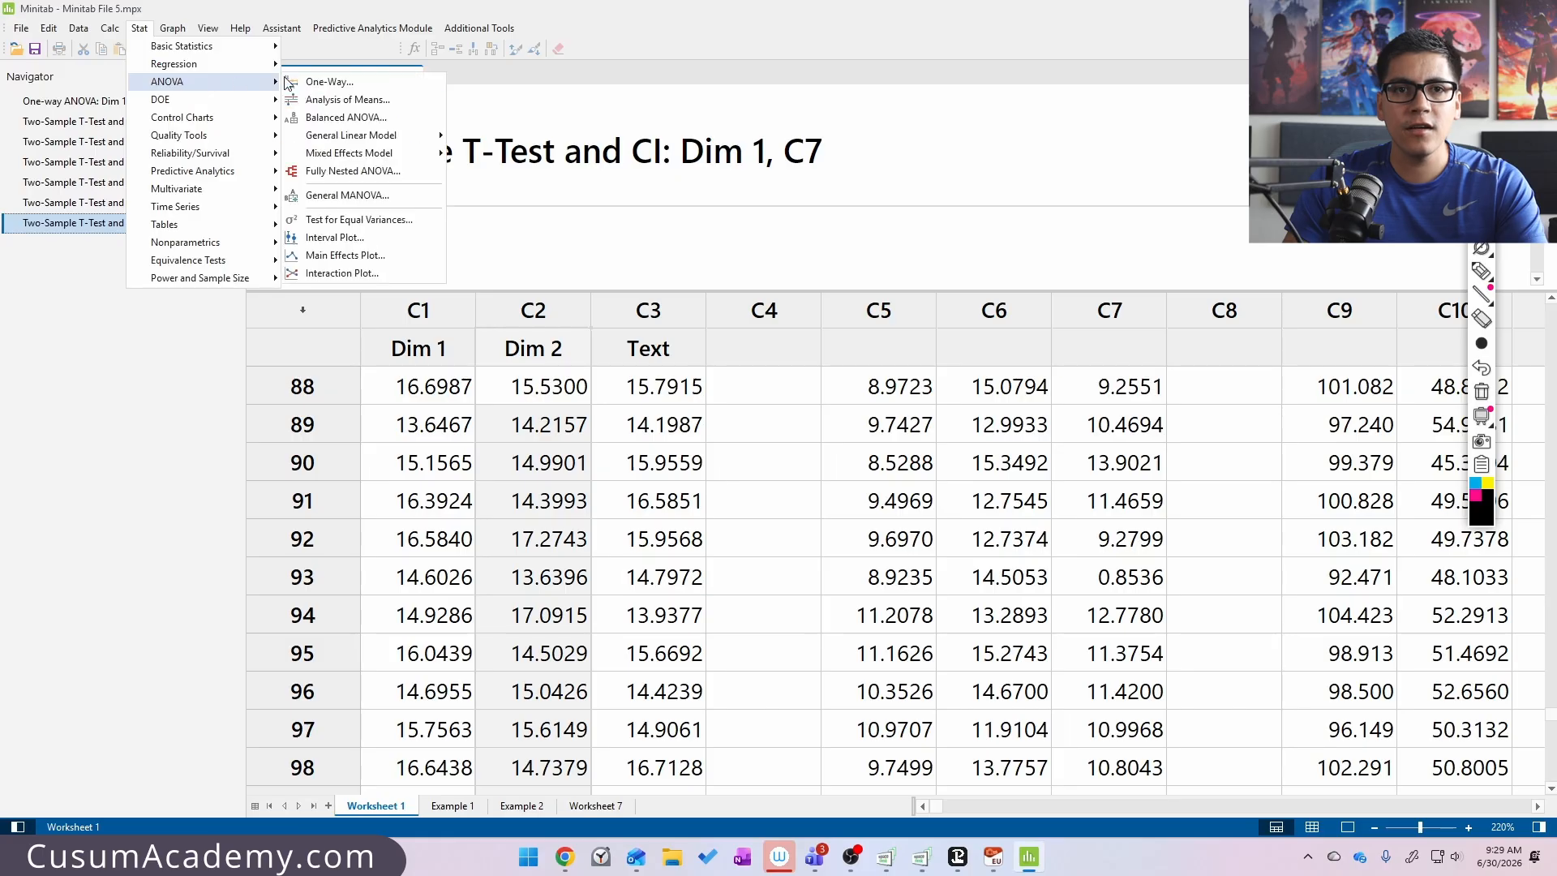
pyautogui.click(342, 85)
pyautogui.moveTo(728, 281); pyautogui.dragTo(617, 476)
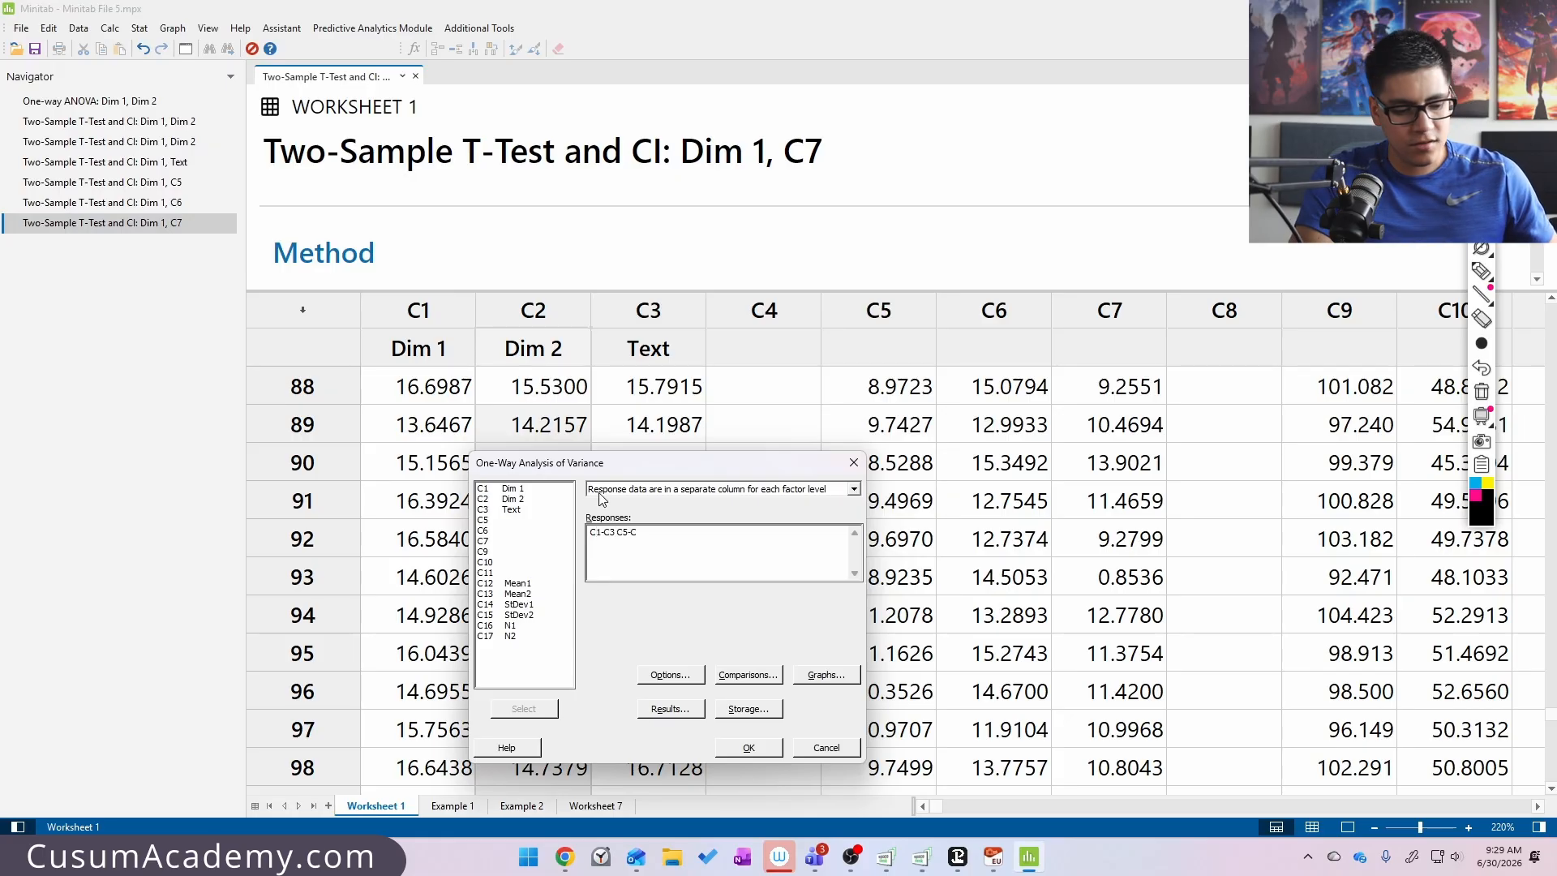
pyautogui.press('Return')
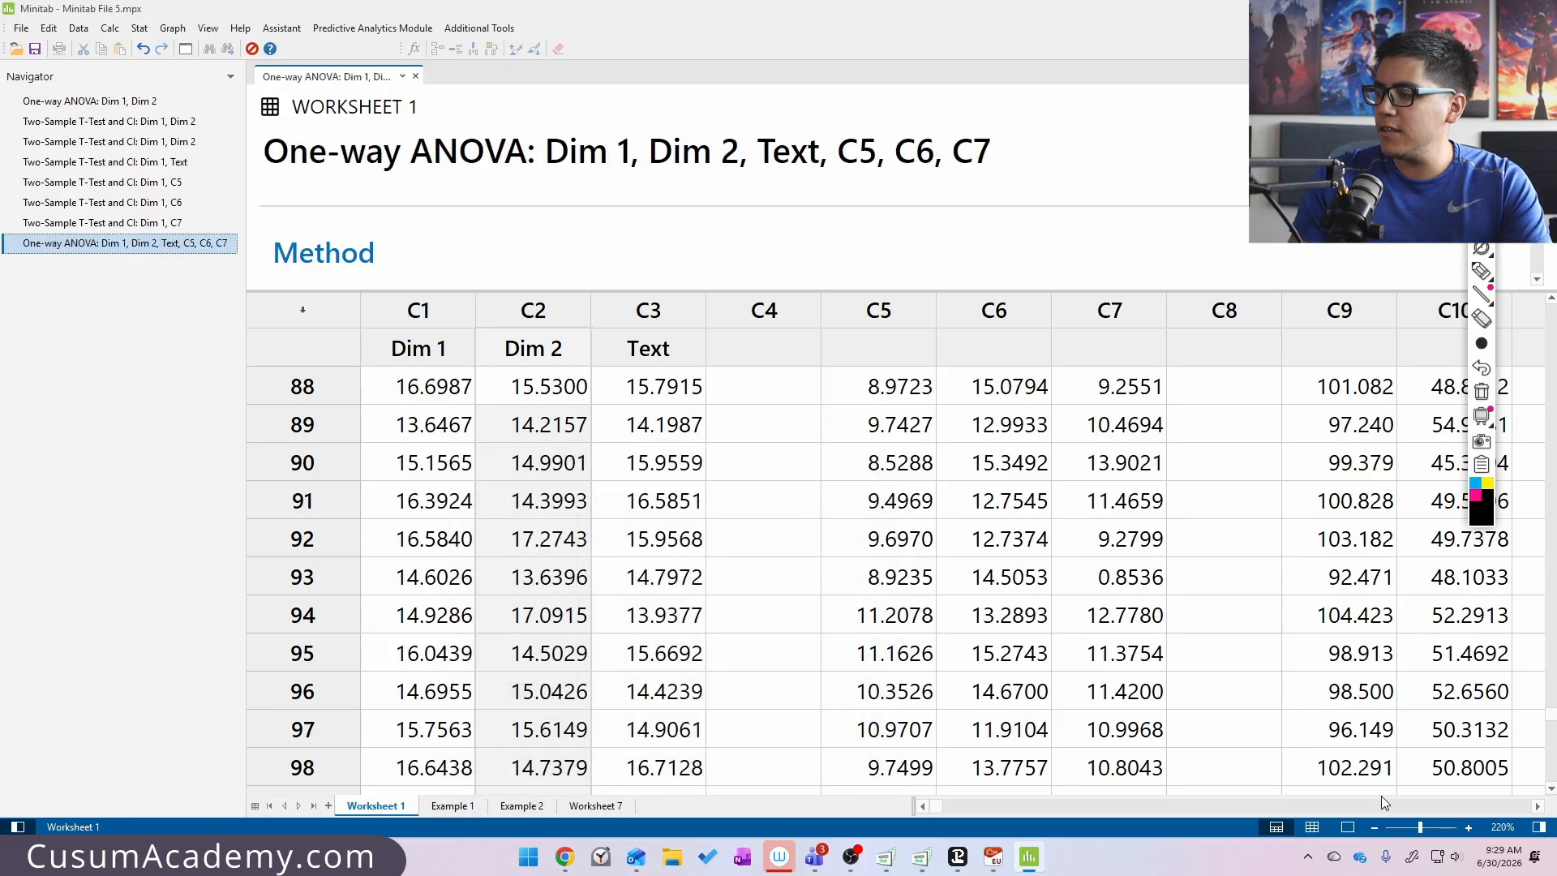
pyautogui.click(1348, 827)
pyautogui.scroll(-3, 771, 441)
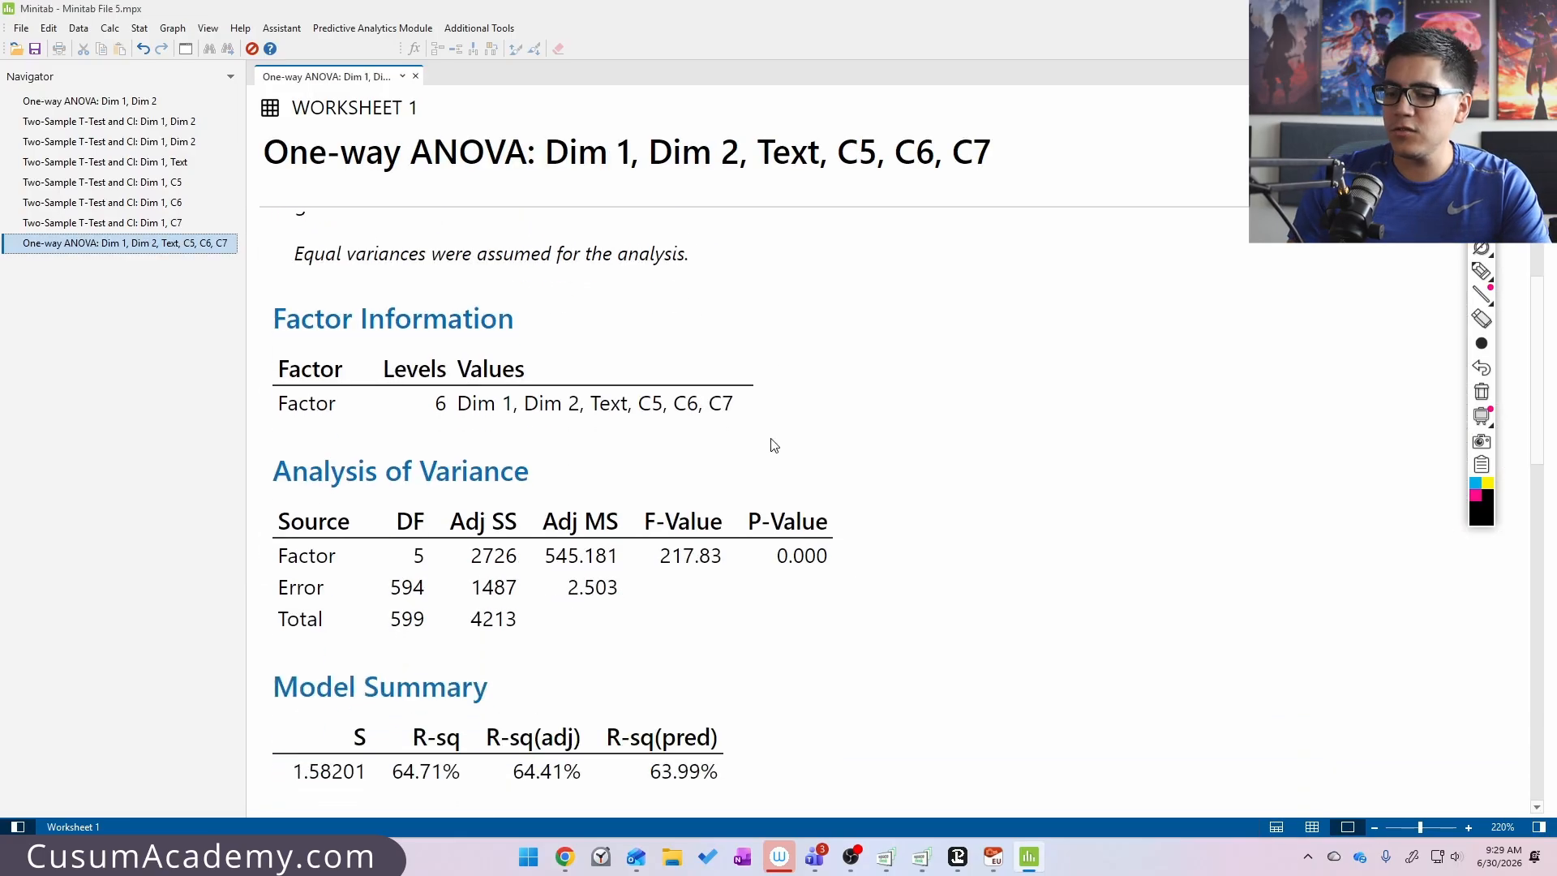
# - Handwrite a circled 100 beside the Factor Information table with ×6 = 600 beneath it
pyautogui.hotkey('ctrl', 'alt', 'p')
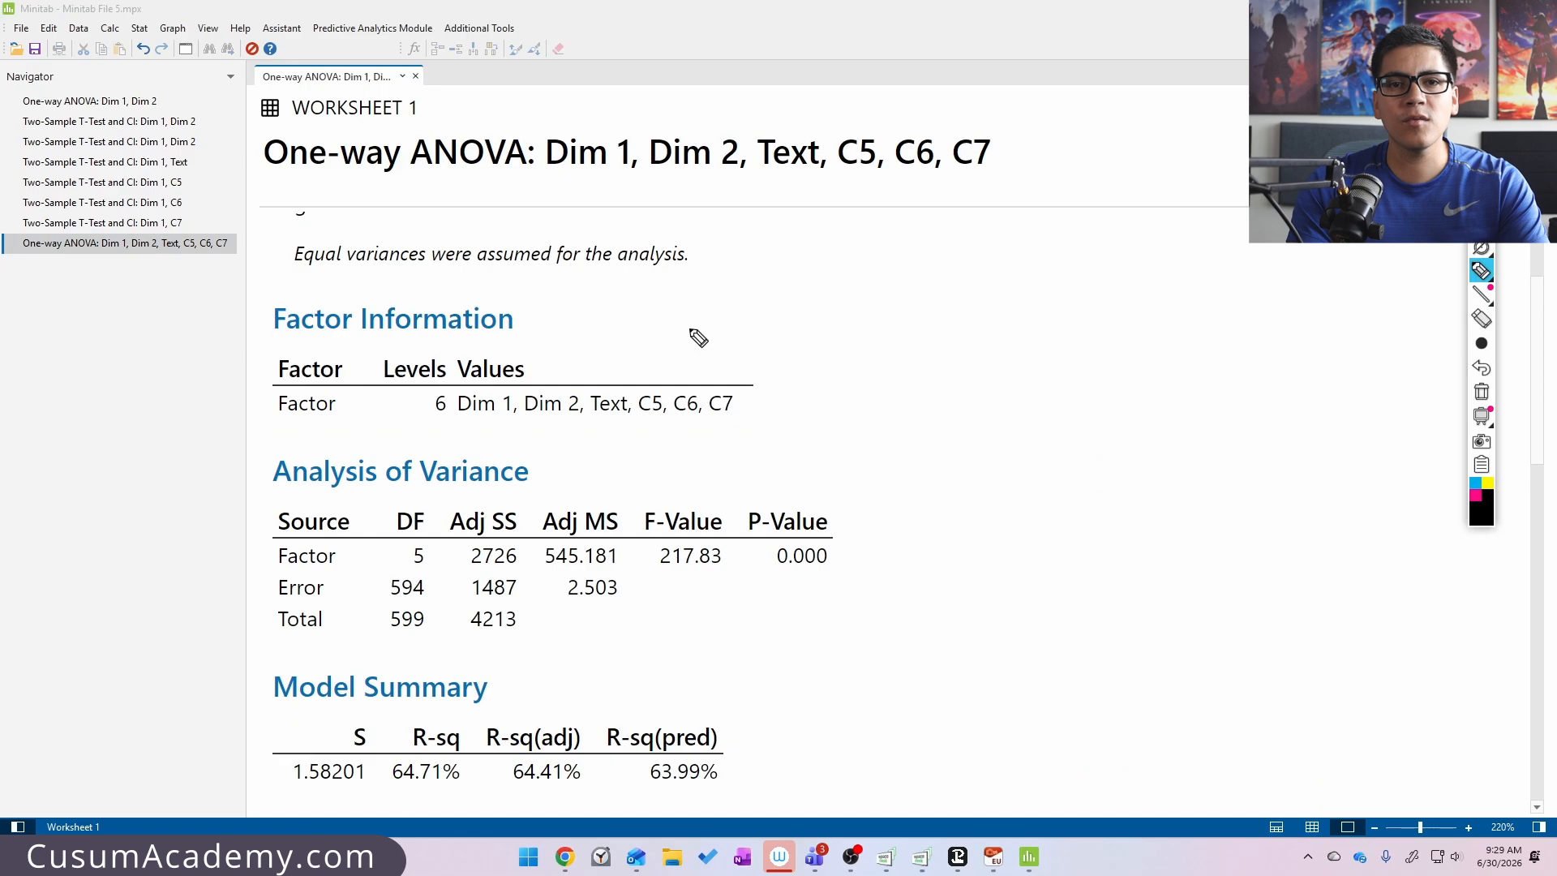
pyautogui.moveTo(856, 294); pyautogui.dragTo(853, 339)
pyautogui.moveTo(892, 295)
pyautogui.mouseDown()
pyautogui.moveTo(892, 340)
pyautogui.moveTo(895, 296)
pyautogui.mouseUp()
pyautogui.moveTo(941, 293)
pyautogui.mouseDown()
pyautogui.moveTo(962, 323)
pyautogui.moveTo(944, 293)
pyautogui.mouseUp()
pyautogui.moveTo(991, 257)
pyautogui.mouseDown()
pyautogui.moveTo(944, 239)
pyautogui.moveTo(1068, 288)
pyautogui.moveTo(951, 238)
pyautogui.mouseUp()
pyautogui.moveTo(896, 423)
pyautogui.mouseDown()
pyautogui.moveTo(878, 462)
pyautogui.moveTo(1014, 430)
pyautogui.mouseUp()
pyautogui.moveTo(990, 453)
pyautogui.mouseDown()
pyautogui.moveTo(1054, 474)
pyautogui.moveTo(1095, 442)
pyautogui.moveTo(1145, 440)
pyautogui.mouseUp()
# - Handwrite the formula DF = N-1 beside the Analysis of Variance table
pyautogui.moveTo(1003, 542); pyautogui.dragTo(1005, 602)
pyautogui.moveTo(1072, 542); pyautogui.dragTo(1065, 599)
pyautogui.moveTo(1069, 542)
pyautogui.mouseDown()
pyautogui.moveTo(1107, 537)
pyautogui.moveTo(1107, 572)
pyautogui.mouseUp()
pyautogui.moveTo(1132, 572); pyautogui.dragTo(1158, 591)
pyautogui.moveTo(1186, 602)
pyautogui.mouseDown()
pyautogui.moveTo(1192, 567)
pyautogui.moveTo(1223, 548)
pyautogui.mouseUp()
pyautogui.moveTo(1239, 579); pyautogui.dragTo(1307, 596)
pyautogui.moveTo(1285, 537)
pyautogui.mouseDown()
pyautogui.moveTo(1295, 596)
pyautogui.moveTo(1265, 561)
pyautogui.mouseUp()
# - Handwrite 600-1=599 under the DF formula and circle the Total DF in the Analysis of Variance table
pyautogui.moveTo(1109, 646)
pyautogui.mouseDown()
pyautogui.moveTo(1098, 694)
pyautogui.moveTo(1137, 664)
pyautogui.mouseUp()
pyautogui.moveTo(1188, 672)
pyautogui.mouseDown()
pyautogui.moveTo(1175, 678)
pyautogui.moveTo(1186, 664)
pyautogui.mouseUp()
pyautogui.moveTo(1223, 682); pyautogui.dragTo(1256, 683)
pyautogui.moveTo(1271, 704); pyautogui.dragTo(1300, 704)
pyautogui.moveTo(1288, 648); pyautogui.dragTo(1293, 703)
pyautogui.moveTo(1288, 649); pyautogui.dragTo(1267, 668)
pyautogui.moveTo(1324, 665); pyautogui.dragTo(1352, 696)
pyautogui.moveTo(1390, 658); pyautogui.dragTo(1362, 712)
pyautogui.moveTo(1435, 652)
pyautogui.mouseDown()
pyautogui.moveTo(1429, 691)
pyautogui.moveTo(1474, 659)
pyautogui.moveTo(1473, 696)
pyautogui.mouseUp()
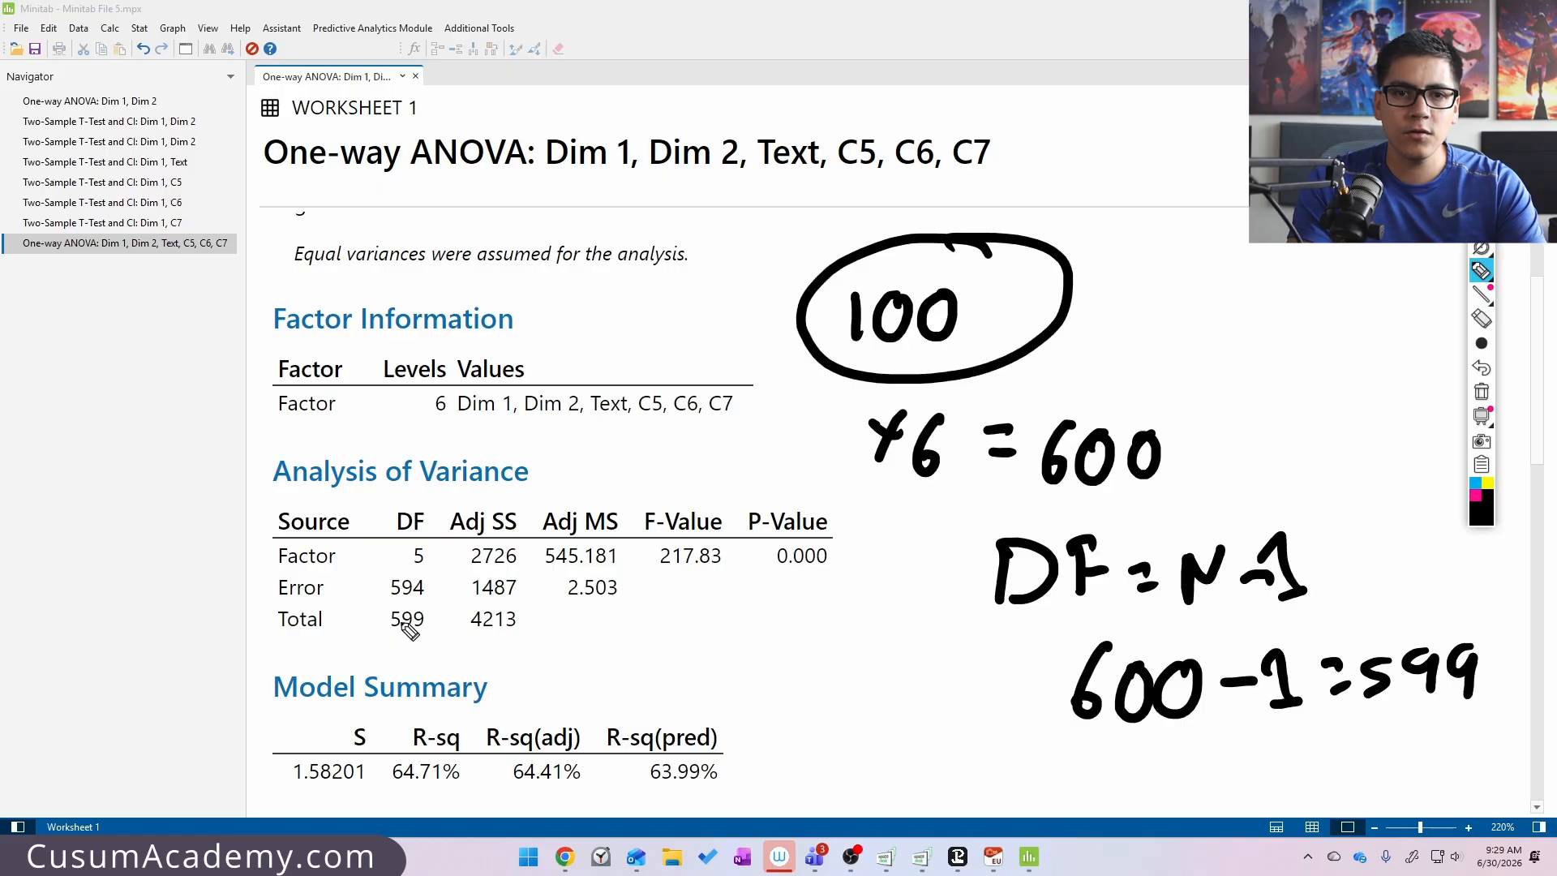
pyautogui.moveTo(413, 597)
pyautogui.mouseDown()
pyautogui.moveTo(433, 637)
pyautogui.moveTo(410, 593)
pyautogui.mouseUp()
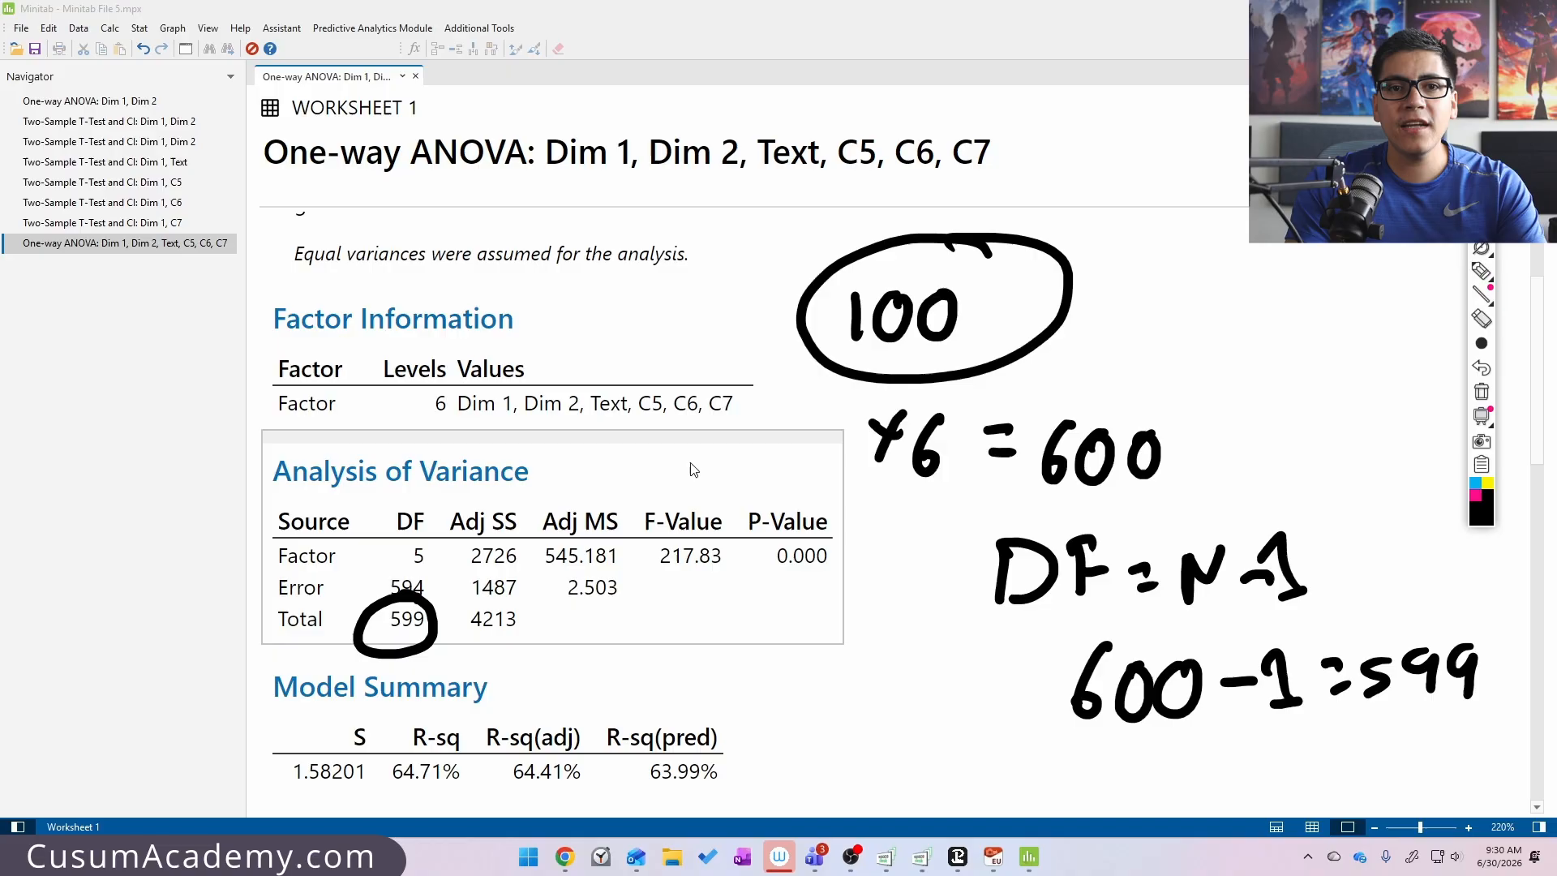
# - Underline and bracket the factor values, cross out Text with an arrow above it, and clear all annotations
pyautogui.moveTo(458, 432); pyautogui.dragTo(673, 432)
pyautogui.moveTo(686, 430); pyautogui.dragTo(758, 431)
pyautogui.moveTo(725, 365)
pyautogui.mouseDown()
pyautogui.moveTo(785, 369)
pyautogui.moveTo(742, 452)
pyautogui.mouseUp()
pyautogui.moveTo(428, 357)
pyautogui.mouseDown()
pyautogui.moveTo(412, 358)
pyautogui.moveTo(415, 446)
pyautogui.mouseUp()
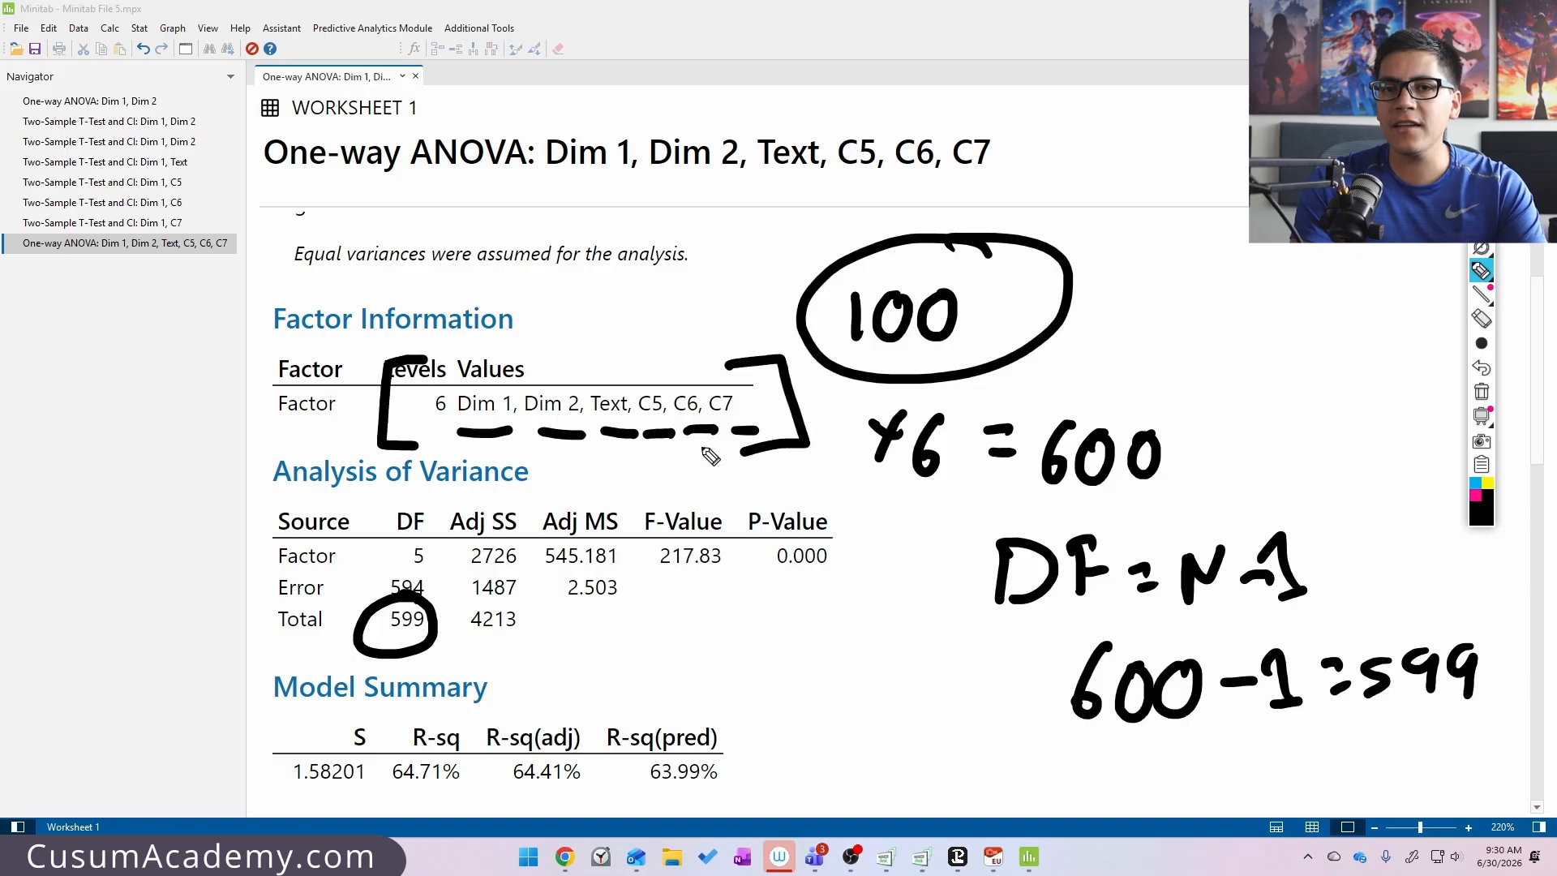
pyautogui.moveTo(626, 340)
pyautogui.mouseDown()
pyautogui.moveTo(596, 422)
pyautogui.moveTo(626, 416)
pyautogui.mouseUp()
pyautogui.press('Escape')
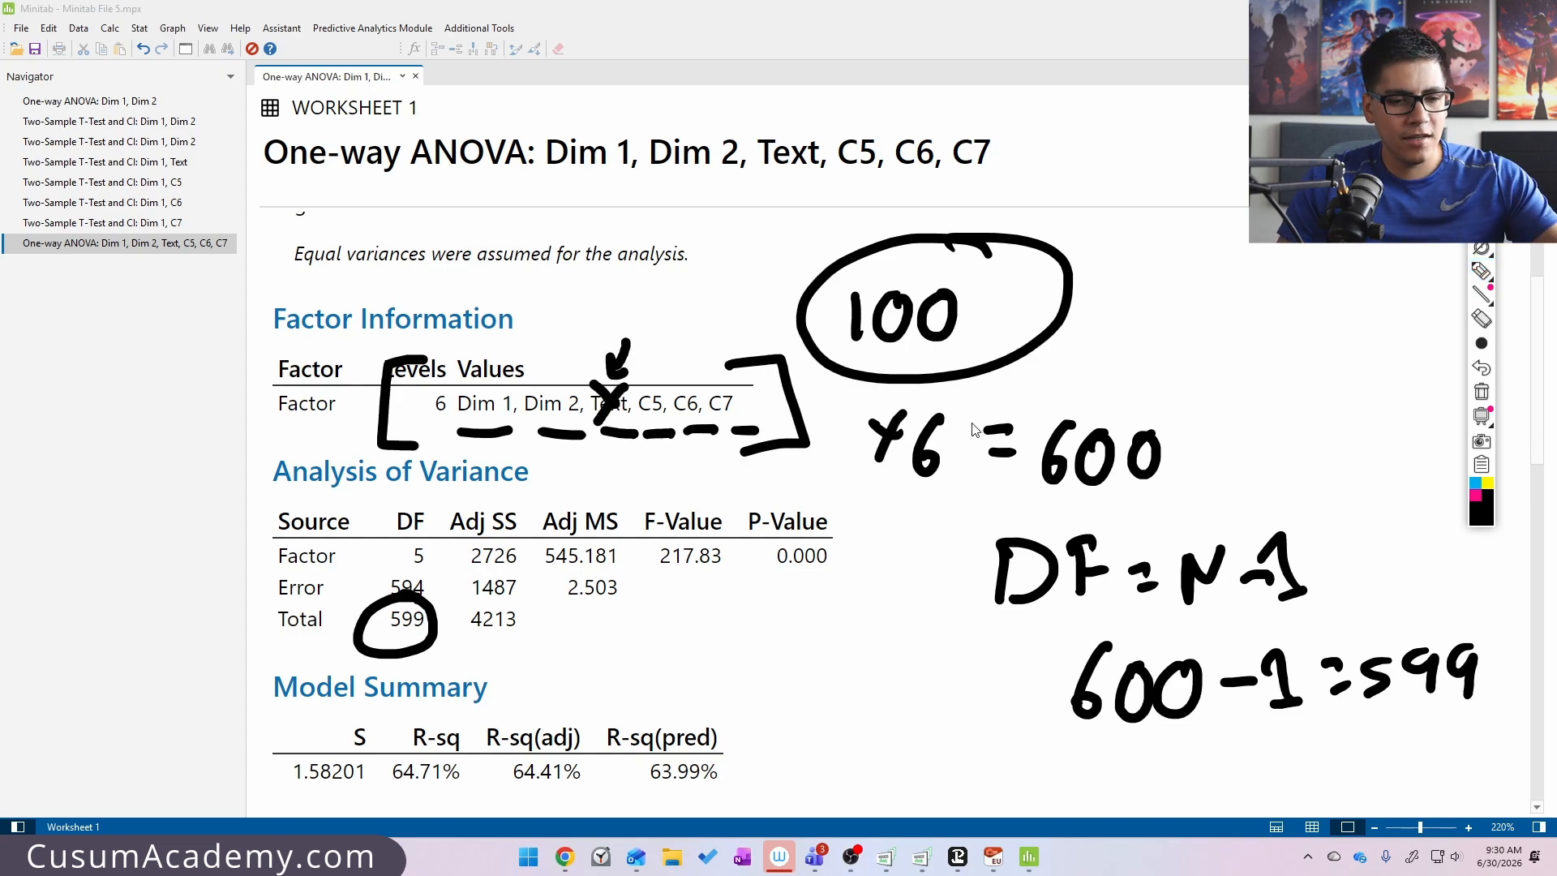
pyautogui.hotkey('ctrl', 'shift', 'c')
# - In the Means table, bracket adjacent means together and mark the 95% CI limits of Dim 1 and Dim 2
pyautogui.scroll(-6, 928, 445)
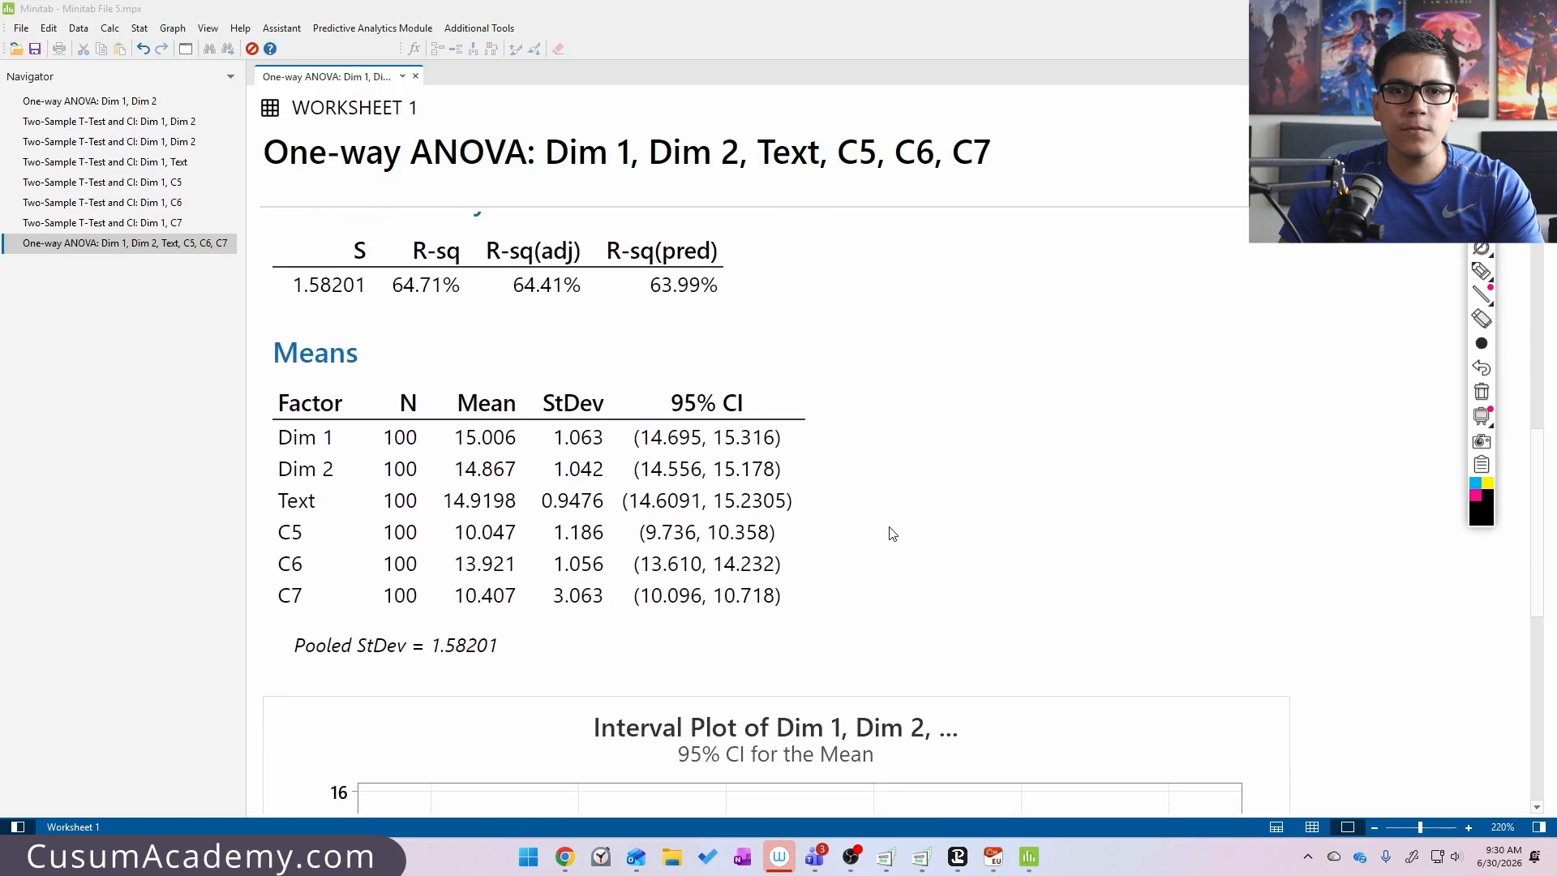
pyautogui.hotkey('ctrl', 'shift', 'p')
pyautogui.moveTo(453, 439)
pyautogui.mouseDown()
pyautogui.moveTo(425, 558)
pyautogui.moveTo(442, 568)
pyautogui.moveTo(430, 606)
pyautogui.moveTo(442, 598)
pyautogui.mouseUp()
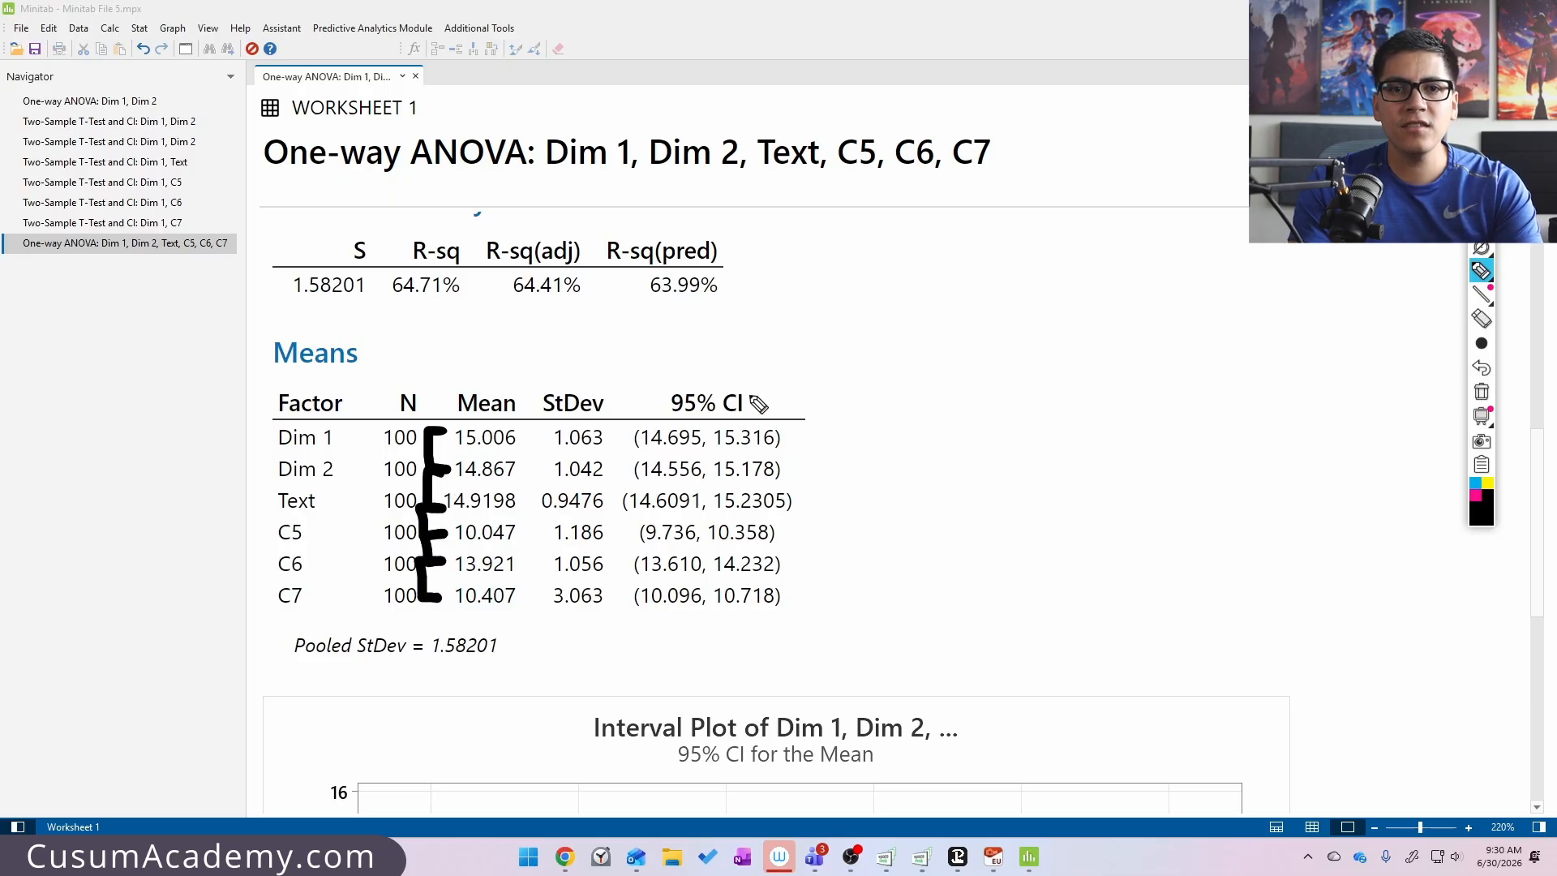
pyautogui.moveTo(673, 378)
pyautogui.mouseDown()
pyautogui.moveTo(668, 416)
pyautogui.moveTo(655, 409)
pyautogui.mouseUp()
pyautogui.moveTo(749, 373)
pyautogui.mouseDown()
pyautogui.moveTo(753, 411)
pyautogui.moveTo(689, 455)
pyautogui.moveTo(807, 468)
pyautogui.mouseUp()
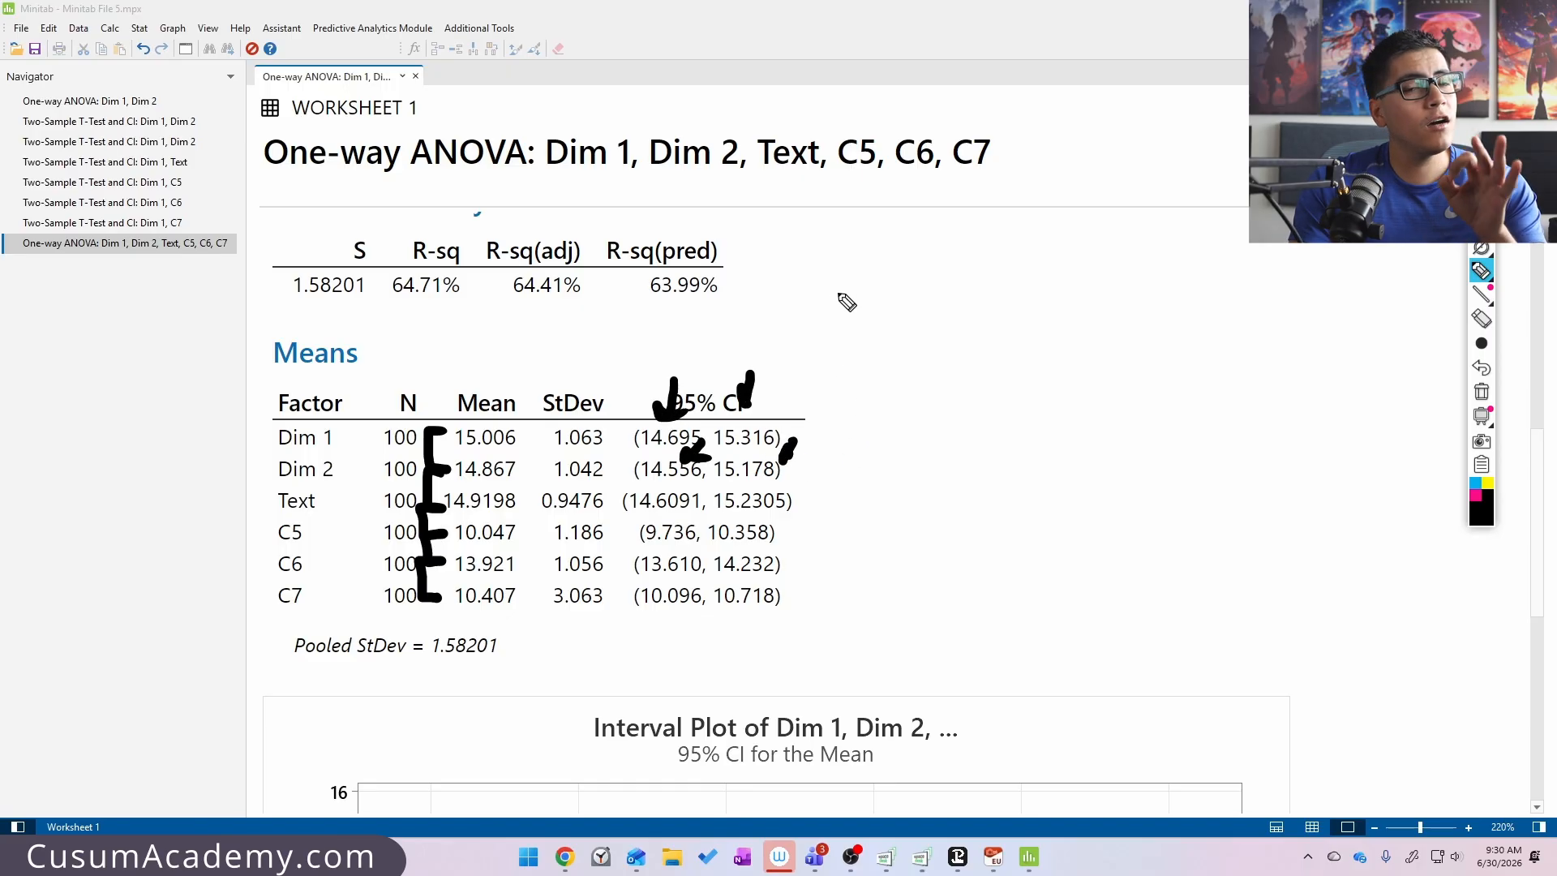
pyautogui.press('Escape')
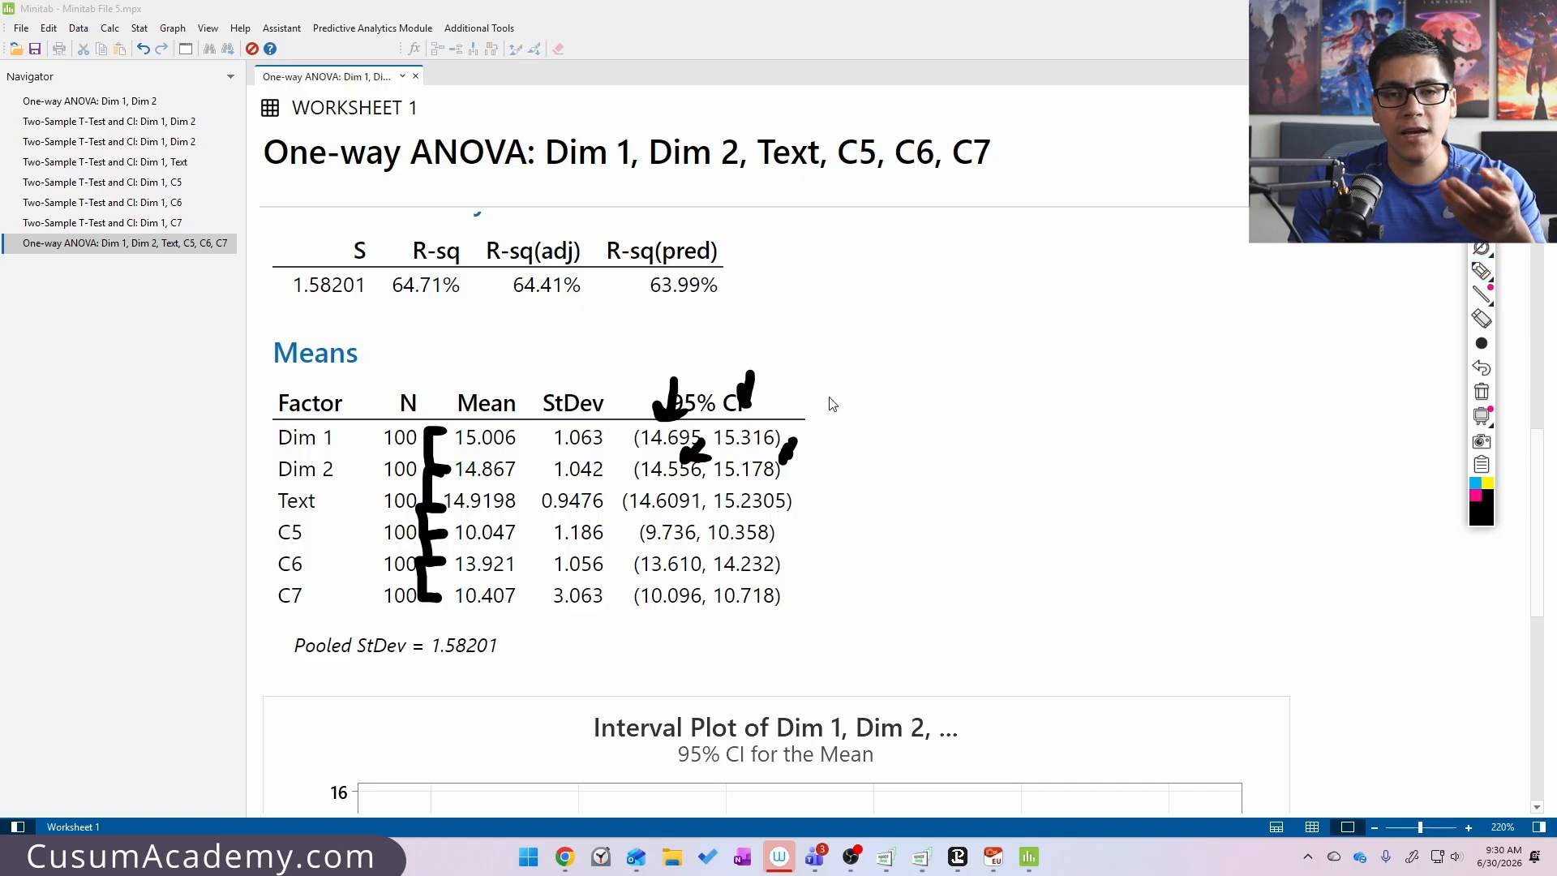
# - Return to the Analysis of Variance table and handwrite P > 0.05 beside it in place of the old marks
pyautogui.scroll(6, 838, 364)
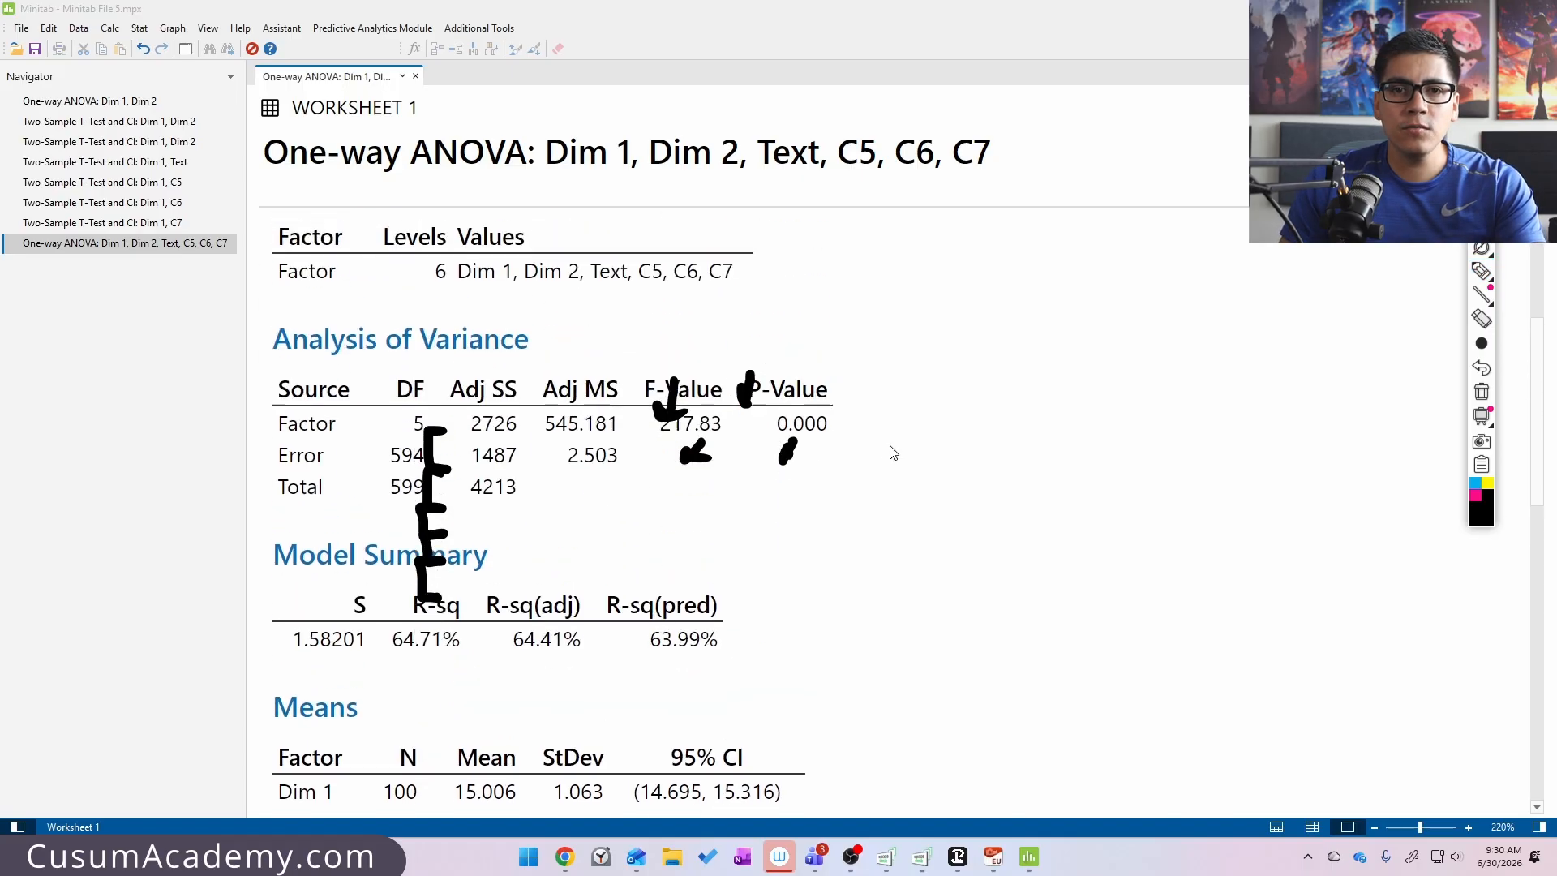
pyautogui.press('p')
pyautogui.moveTo(858, 377)
pyautogui.mouseDown()
pyautogui.moveTo(861, 404)
pyautogui.moveTo(934, 430)
pyautogui.mouseUp()
pyautogui.moveTo(977, 381)
pyautogui.mouseDown()
pyautogui.moveTo(984, 403)
pyautogui.moveTo(985, 385)
pyautogui.mouseUp()
pyautogui.click(1015, 417)
pyautogui.moveTo(1054, 383)
pyautogui.mouseDown()
pyautogui.moveTo(1049, 417)
pyautogui.moveTo(1056, 385)
pyautogui.mouseUp()
pyautogui.moveTo(1114, 379)
pyautogui.mouseDown()
pyautogui.moveTo(1108, 417)
pyautogui.moveTo(1079, 428)
pyautogui.mouseUp()
# - Handwrite P < 0.05 below P > 0.05, with 1+ underneath
pyautogui.moveTo(901, 490); pyautogui.dragTo(901, 537)
pyautogui.moveTo(900, 491)
pyautogui.mouseDown()
pyautogui.moveTo(905, 519)
pyautogui.moveTo(965, 548)
pyautogui.moveTo(998, 523)
pyautogui.moveTo(1059, 543)
pyautogui.moveTo(1079, 519)
pyautogui.mouseUp()
pyautogui.click(1041, 539)
pyautogui.moveTo(1108, 513)
pyautogui.mouseDown()
pyautogui.moveTo(1120, 556)
pyautogui.moveTo(1103, 561)
pyautogui.mouseUp()
pyautogui.moveTo(1117, 514); pyautogui.dragTo(1148, 508)
pyautogui.moveTo(898, 673)
pyautogui.mouseDown()
pyautogui.moveTo(939, 677)
pyautogui.moveTo(897, 637)
pyautogui.moveTo(976, 667)
pyautogui.mouseUp()
pyautogui.moveTo(959, 648); pyautogui.dragTo(999, 643)
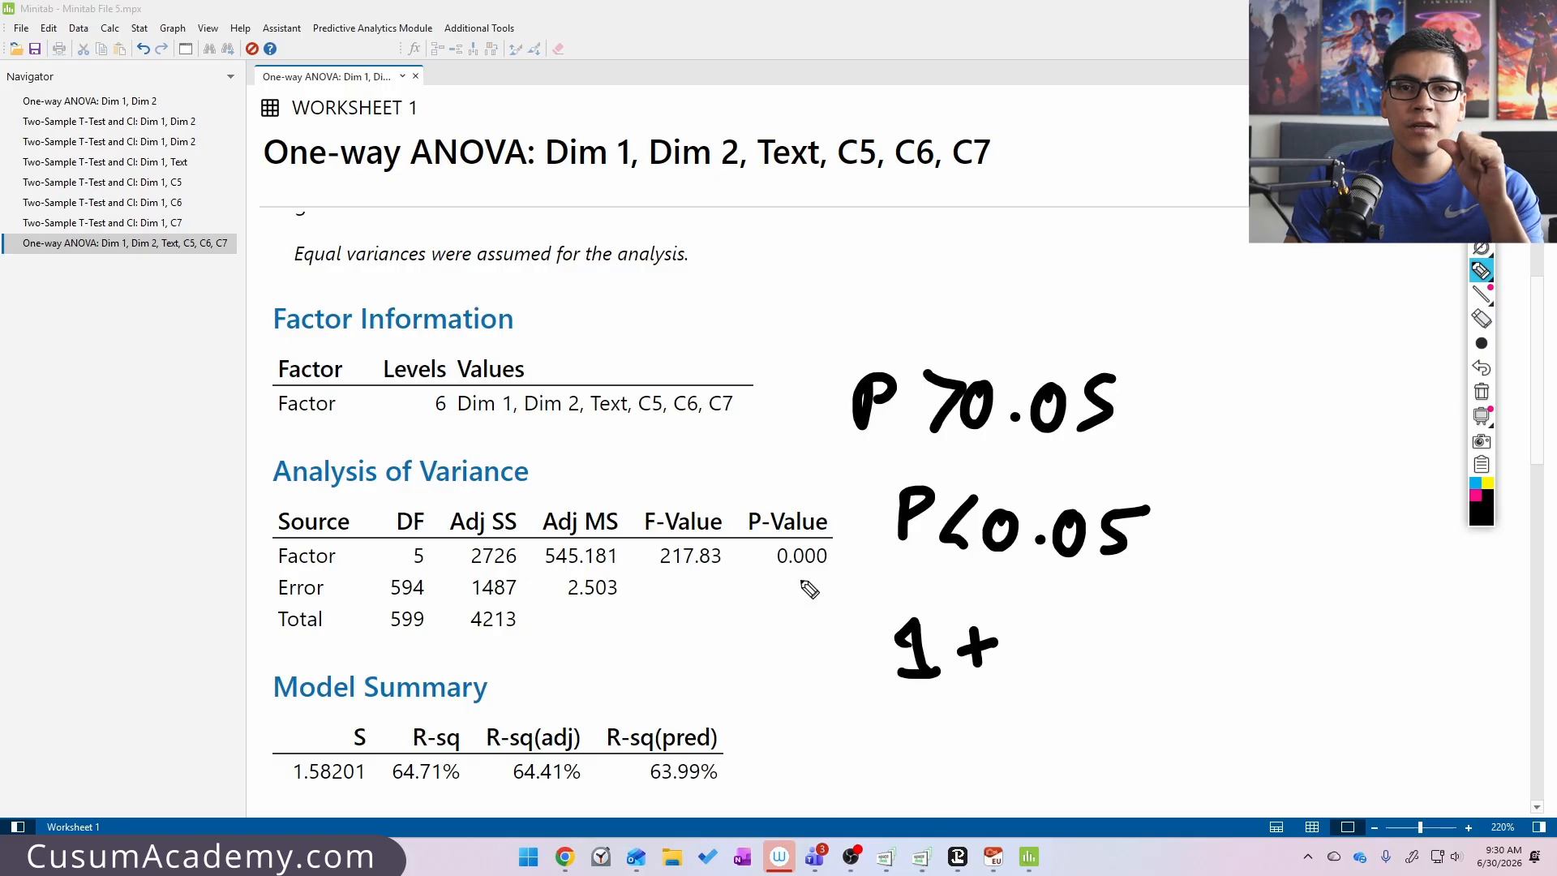
# - Handwrite 10,15 above the P > 0.05 note and circle it
pyautogui.moveTo(866, 227); pyautogui.dragTo(868, 274)
pyautogui.moveTo(908, 230)
pyautogui.mouseDown()
pyautogui.moveTo(895, 260)
pyautogui.moveTo(910, 231)
pyautogui.mouseUp()
pyautogui.moveTo(957, 258)
pyautogui.mouseDown()
pyautogui.moveTo(944, 283)
pyautogui.moveTo(971, 277)
pyautogui.mouseUp()
pyautogui.moveTo(1023, 227)
pyautogui.mouseDown()
pyautogui.moveTo(999, 241)
pyautogui.moveTo(994, 279)
pyautogui.mouseUp()
pyautogui.moveTo(1055, 193)
pyautogui.mouseDown()
pyautogui.moveTo(925, 185)
pyautogui.moveTo(1098, 243)
pyautogui.moveTo(973, 188)
pyautogui.mouseUp()
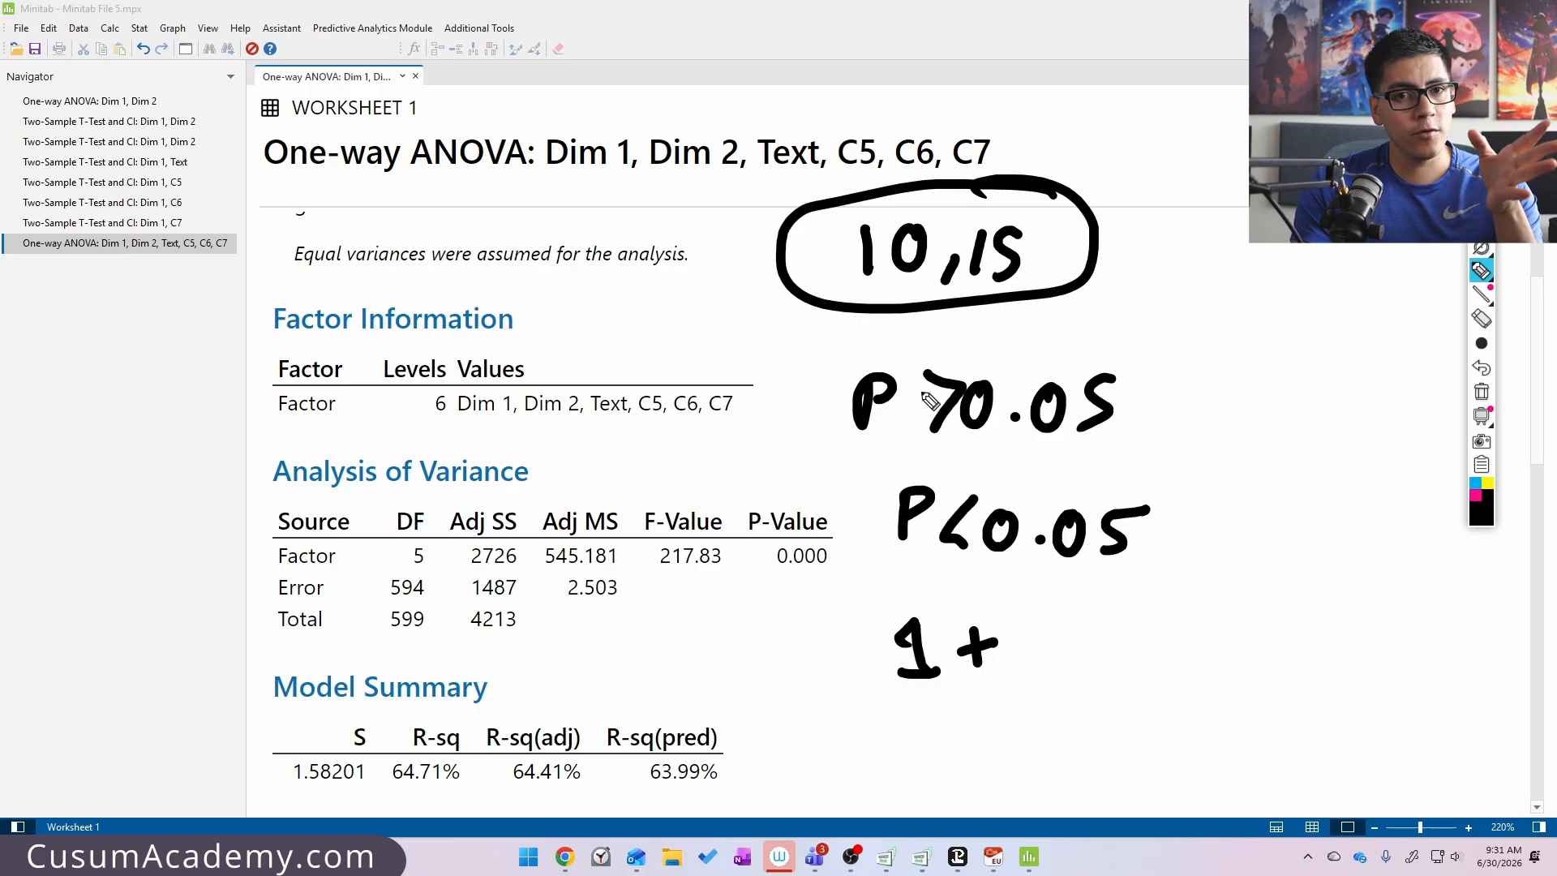
# - Mark the ANOVA P-Value with an arrow and circle, circle the 1+ note, and clear all annotations at the Means table
pyautogui.moveTo(802, 401)
pyautogui.mouseDown()
pyautogui.moveTo(798, 485)
pyautogui.moveTo(819, 488)
pyautogui.moveTo(755, 608)
pyautogui.moveTo(851, 514)
pyautogui.mouseUp()
pyautogui.moveTo(997, 616)
pyautogui.mouseDown()
pyautogui.moveTo(916, 604)
pyautogui.moveTo(1013, 620)
pyautogui.mouseUp()
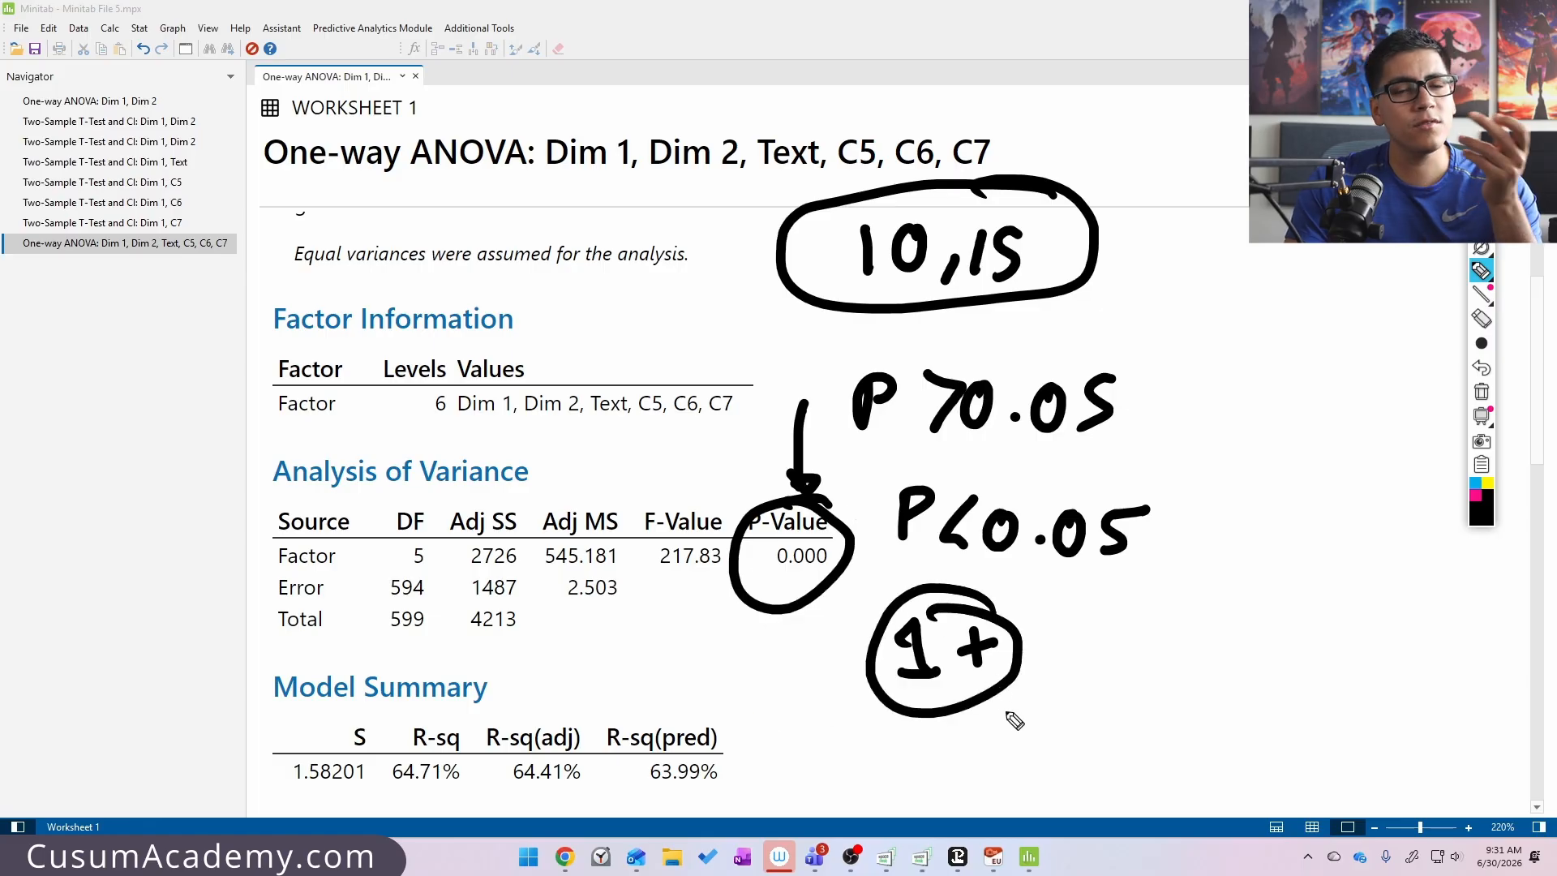
pyautogui.scroll(-5, 1127, 675)
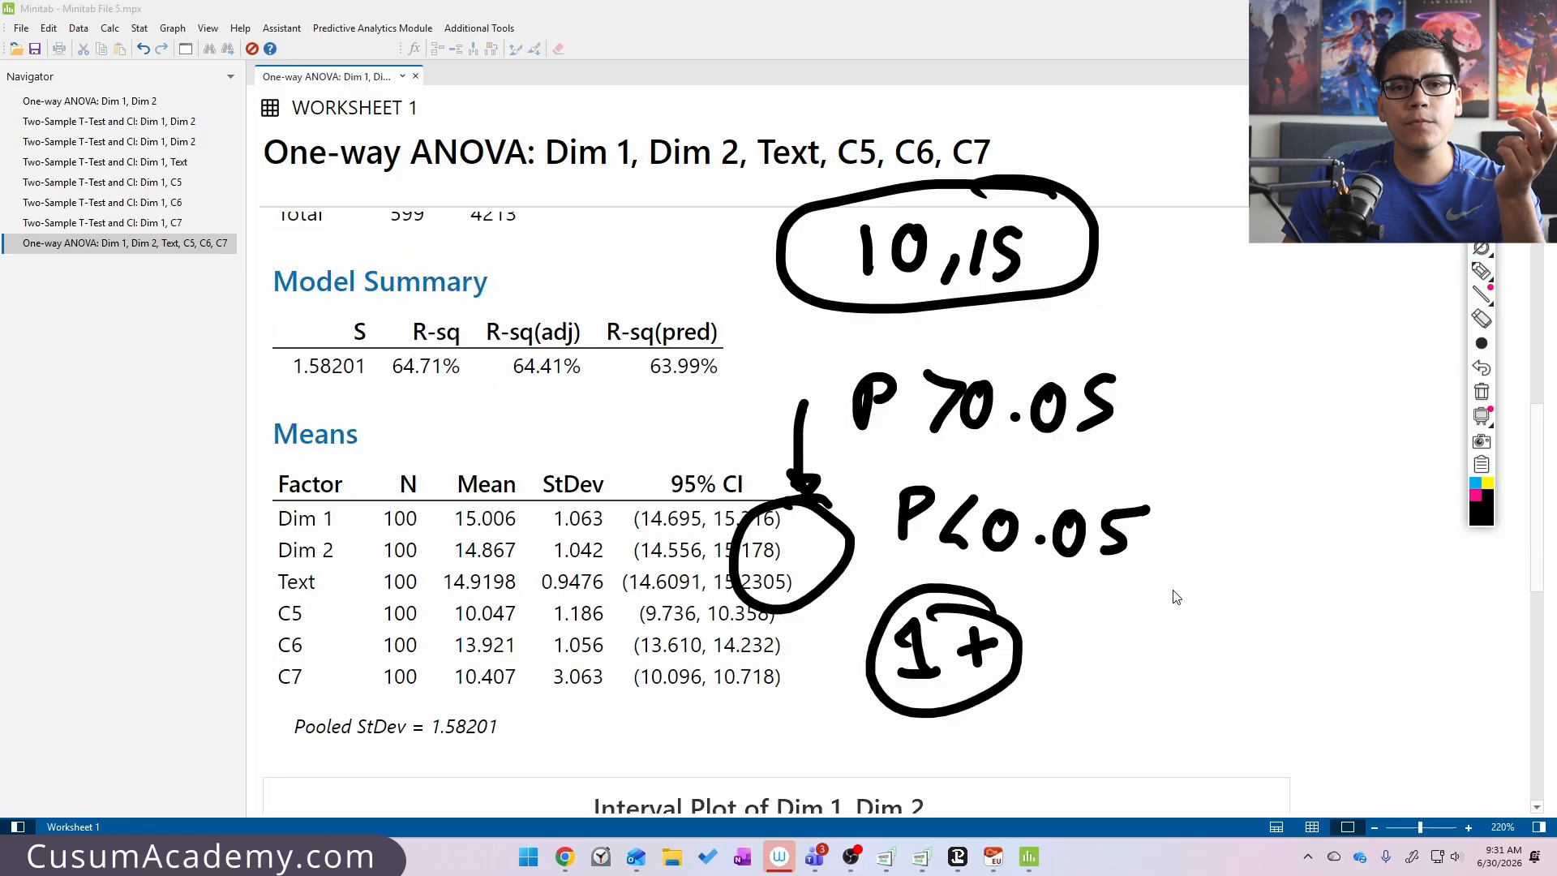
pyautogui.click(1482, 396)
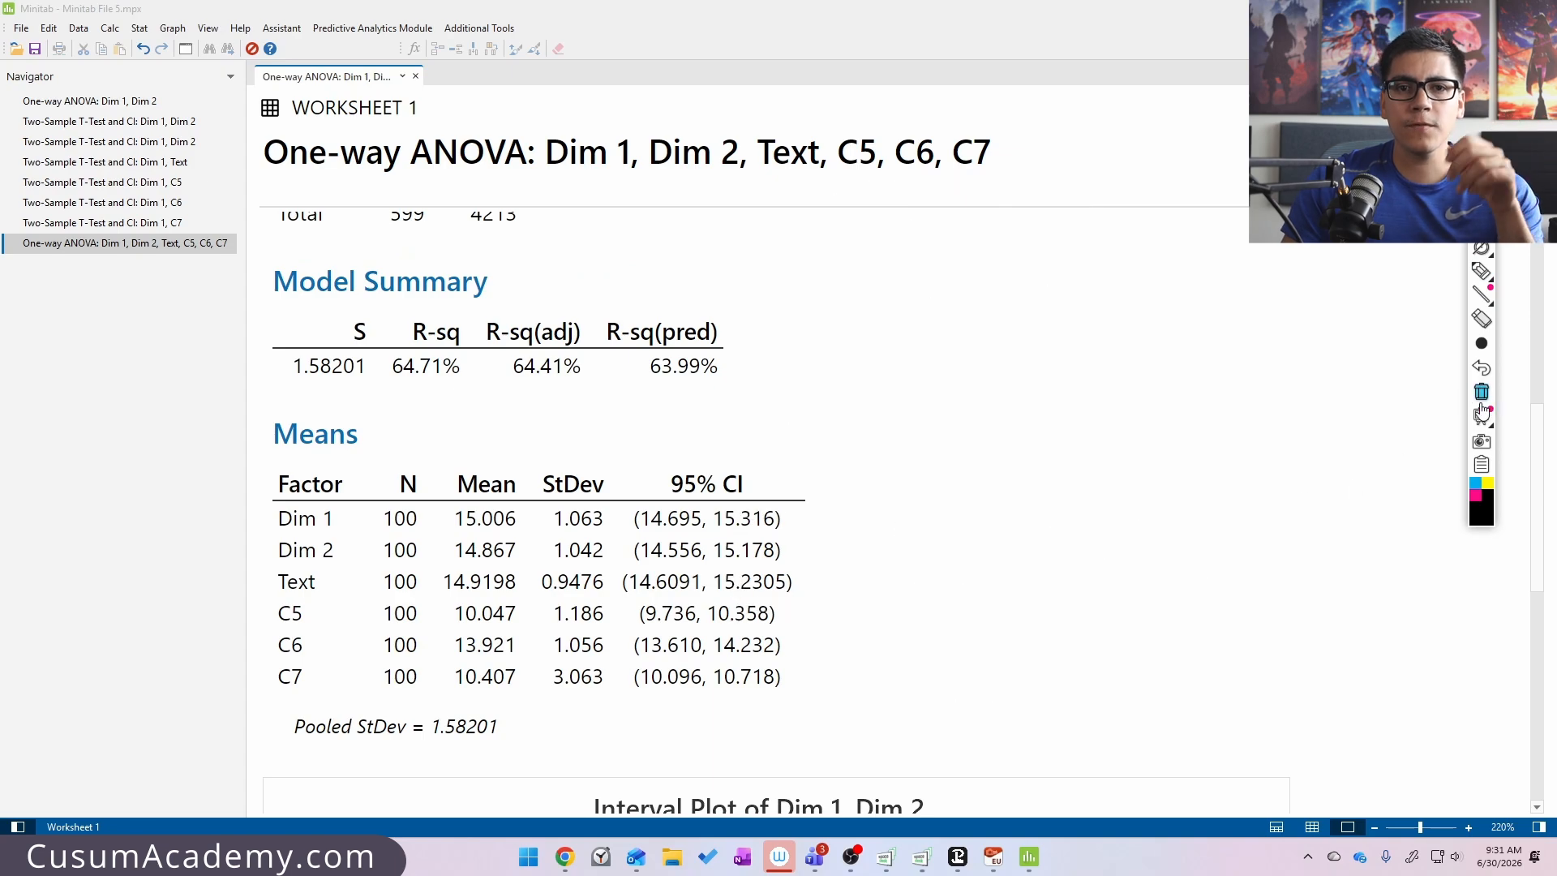
# - Circle the Mean column and the 95% CI column of the Means table
pyautogui.click(1482, 270)
pyautogui.moveTo(498, 456)
pyautogui.mouseDown()
pyautogui.moveTo(414, 537)
pyautogui.moveTo(559, 536)
pyautogui.moveTo(496, 422)
pyautogui.mouseUp()
pyautogui.moveTo(809, 448)
pyautogui.mouseDown()
pyautogui.moveTo(780, 438)
pyautogui.moveTo(843, 641)
pyautogui.moveTo(808, 449)
pyautogui.mouseUp()
# - Open the Interval Plot of Dim 1, Dim 2, ... in a maximized graph editor and clear the annotations
pyautogui.doubleClick(1012, 799)
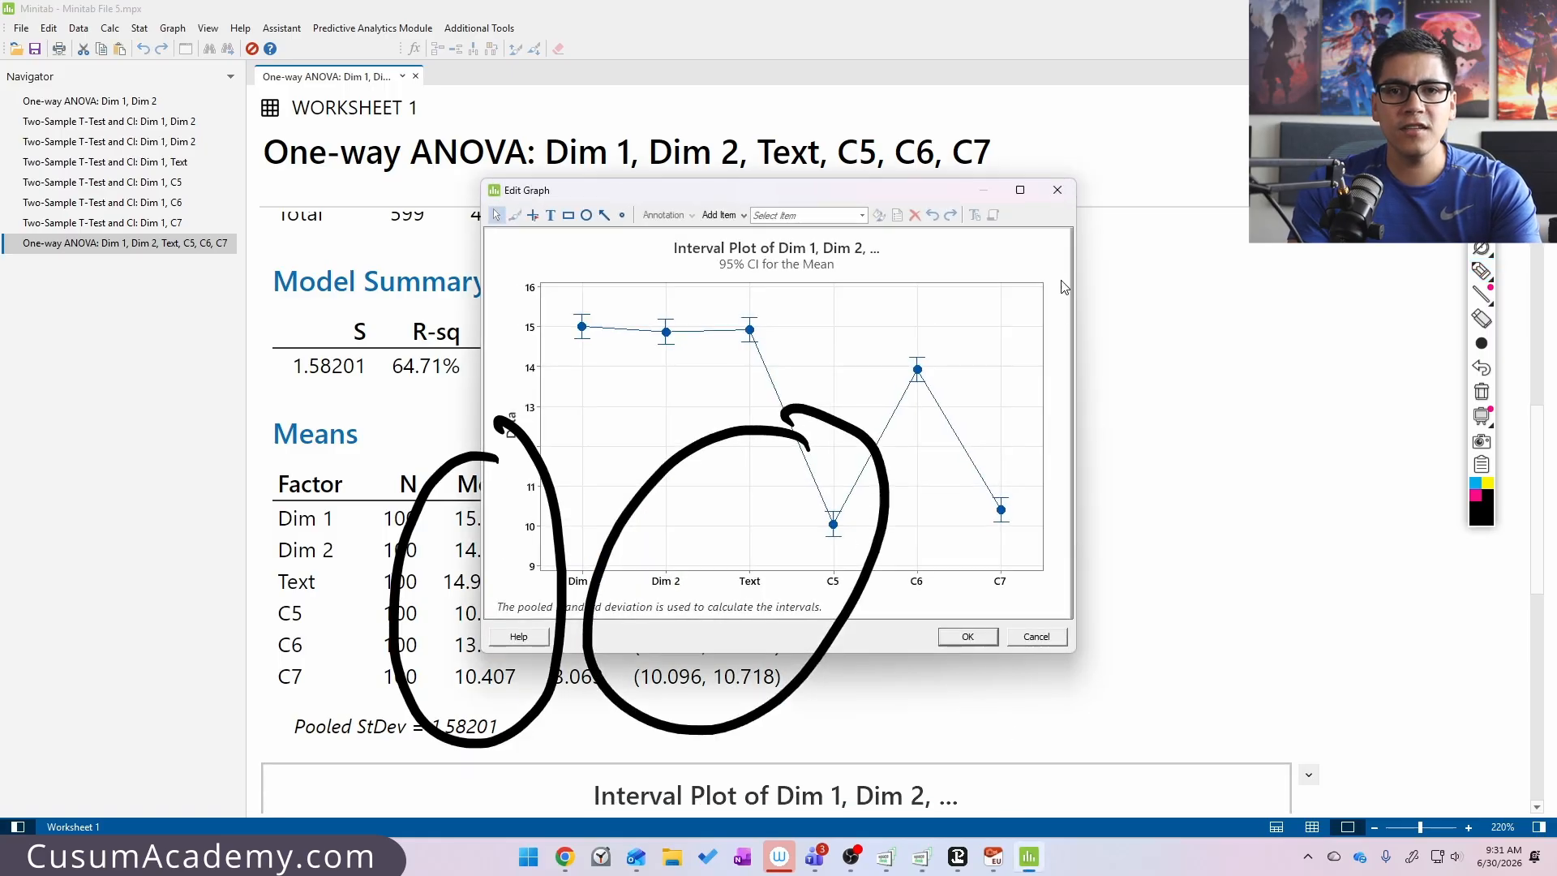
pyautogui.click(1020, 190)
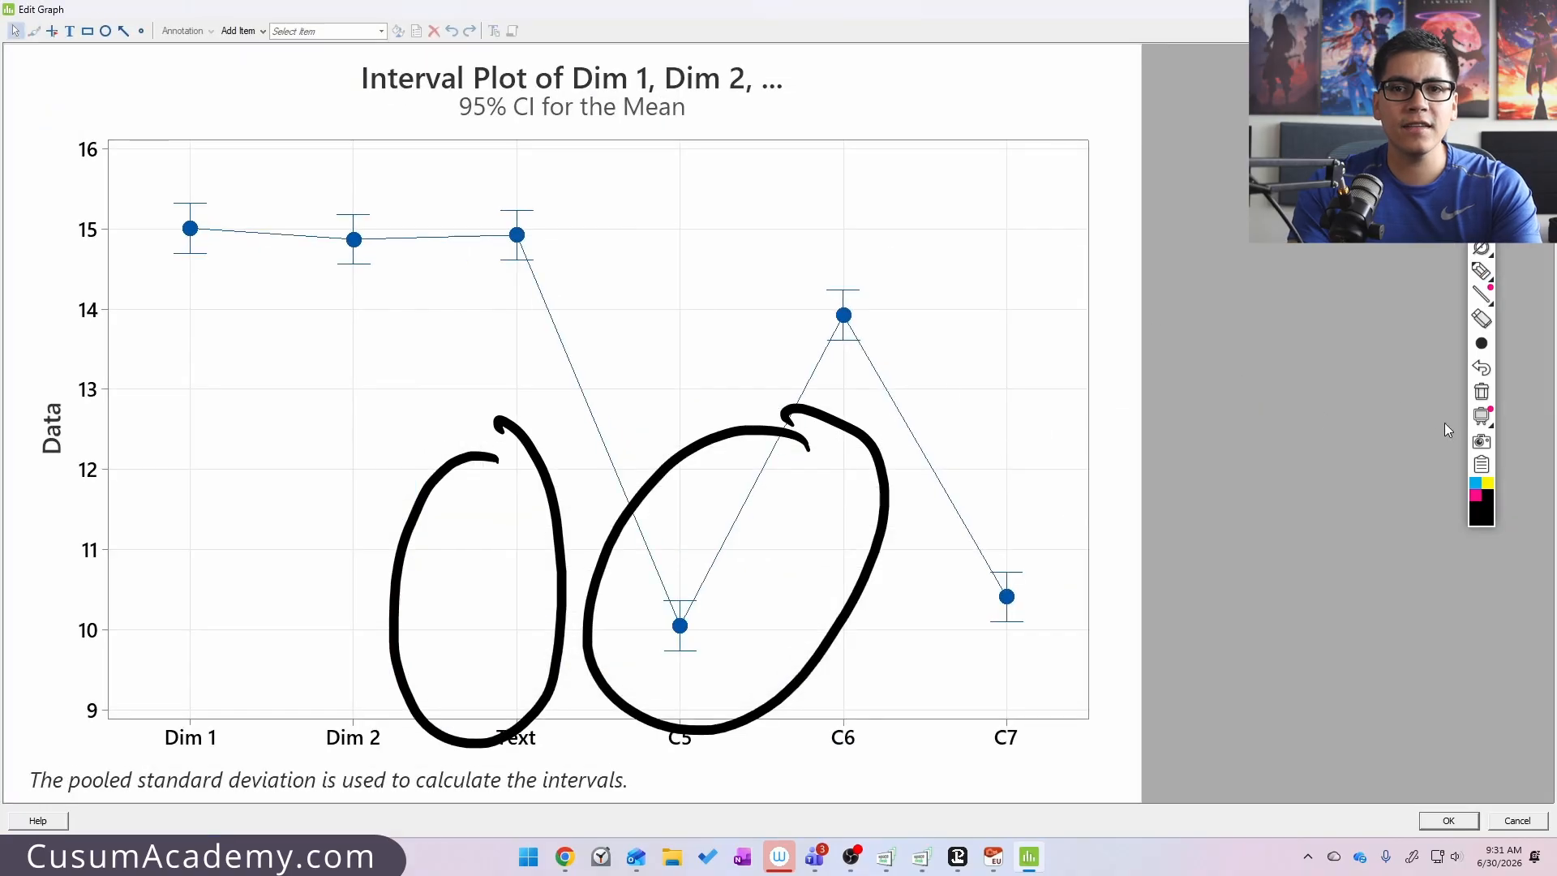
pyautogui.click(1481, 393)
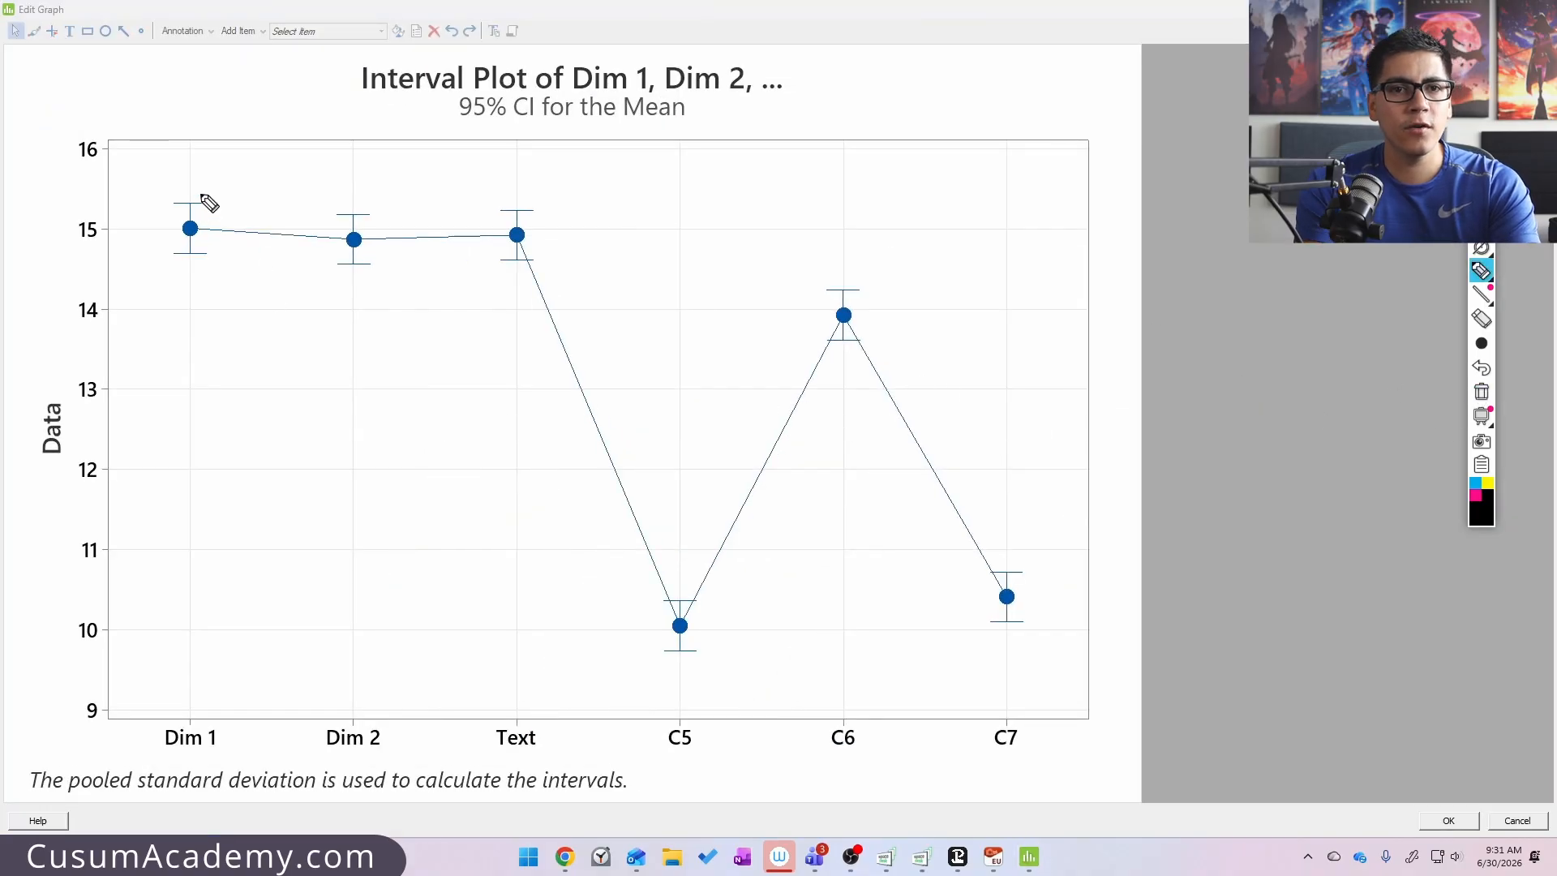
# - Draw lines above and below the Dim 1, Dim 2 and Text intervals and write P > 0.05 beside them
pyautogui.moveTo(180, 195); pyautogui.dragTo(552, 188)
pyautogui.moveTo(182, 278); pyautogui.dragTo(551, 293)
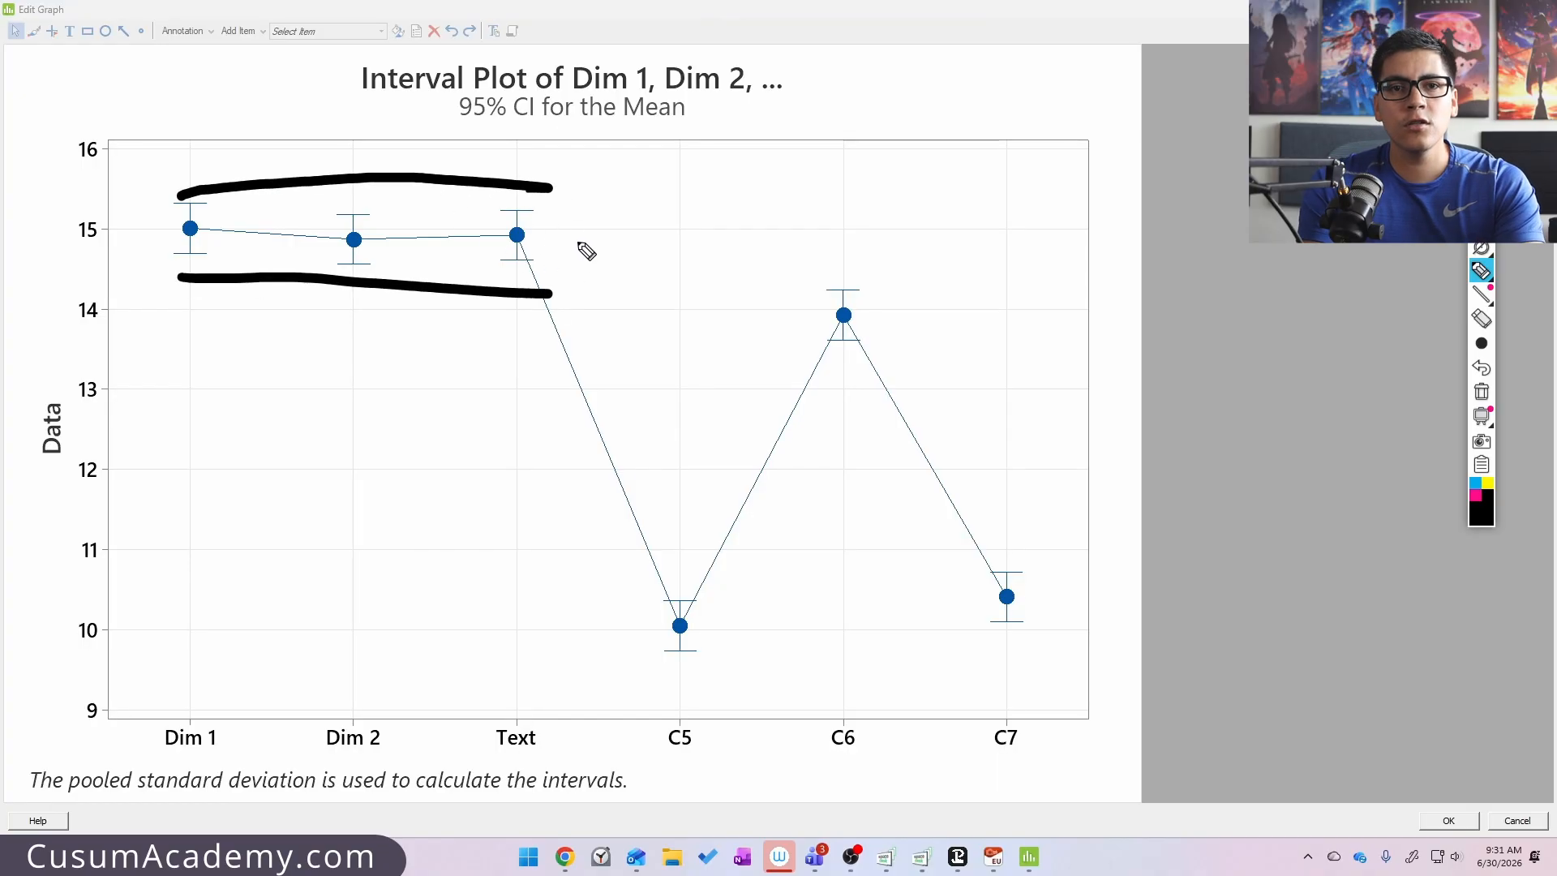
pyautogui.moveTo(590, 240)
pyautogui.mouseDown()
pyautogui.moveTo(635, 219)
pyautogui.moveTo(716, 248)
pyautogui.mouseUp()
pyautogui.moveTo(752, 217)
pyautogui.mouseDown()
pyautogui.moveTo(780, 244)
pyautogui.moveTo(816, 209)
pyautogui.mouseUp()
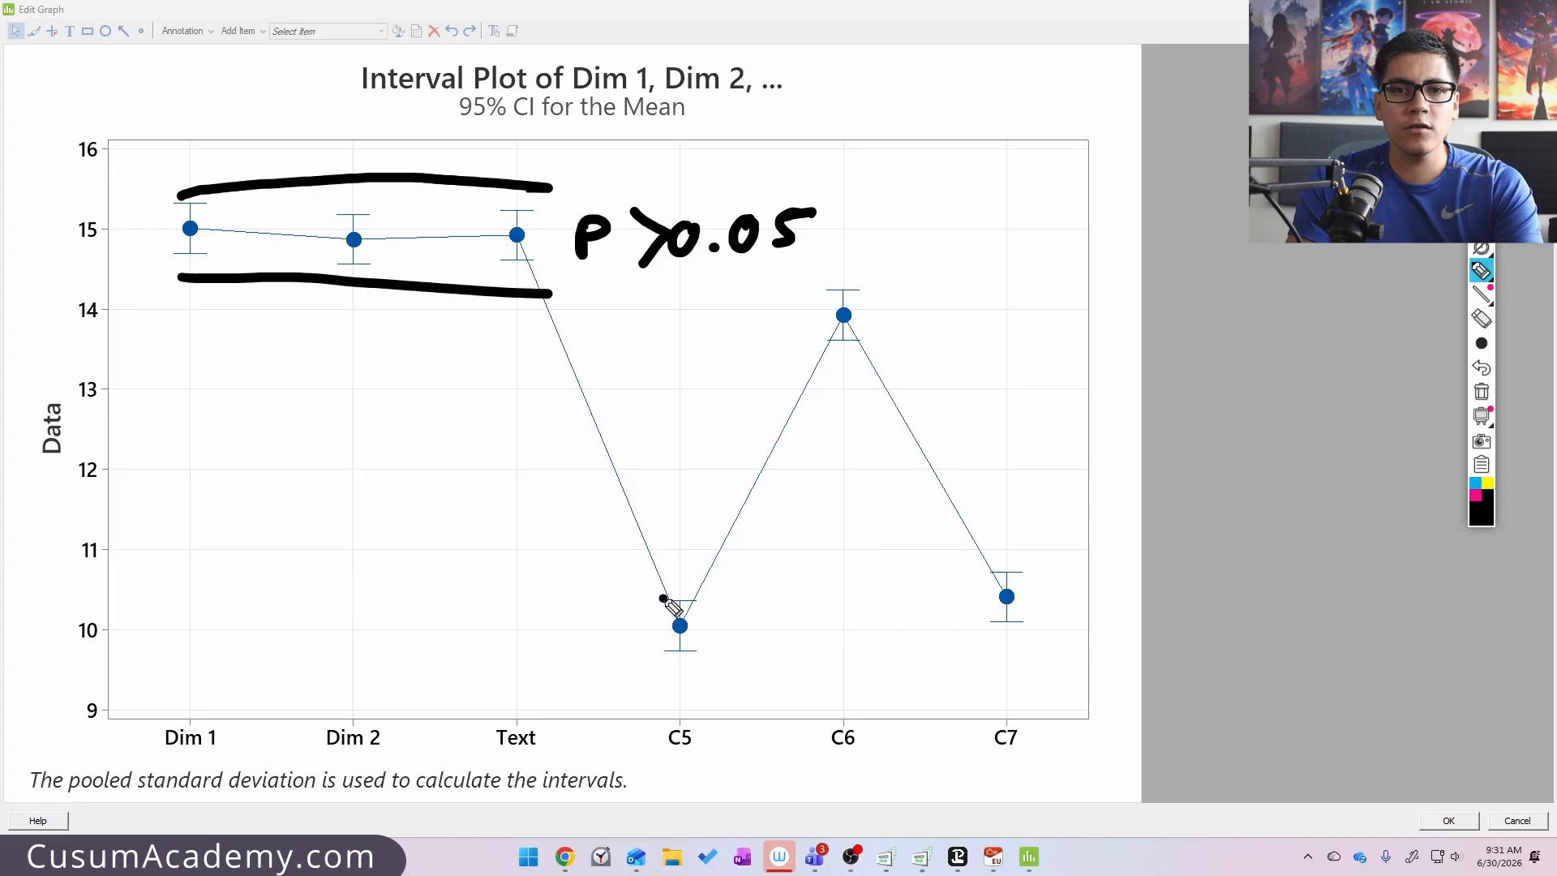
# - Draw lines around the C5 and C7 intervals with P > 0.05 written above them, and circle the C6 interval
pyautogui.moveTo(663, 598); pyautogui.dragTo(987, 612)
pyautogui.moveTo(679, 672); pyautogui.dragTo(1074, 674)
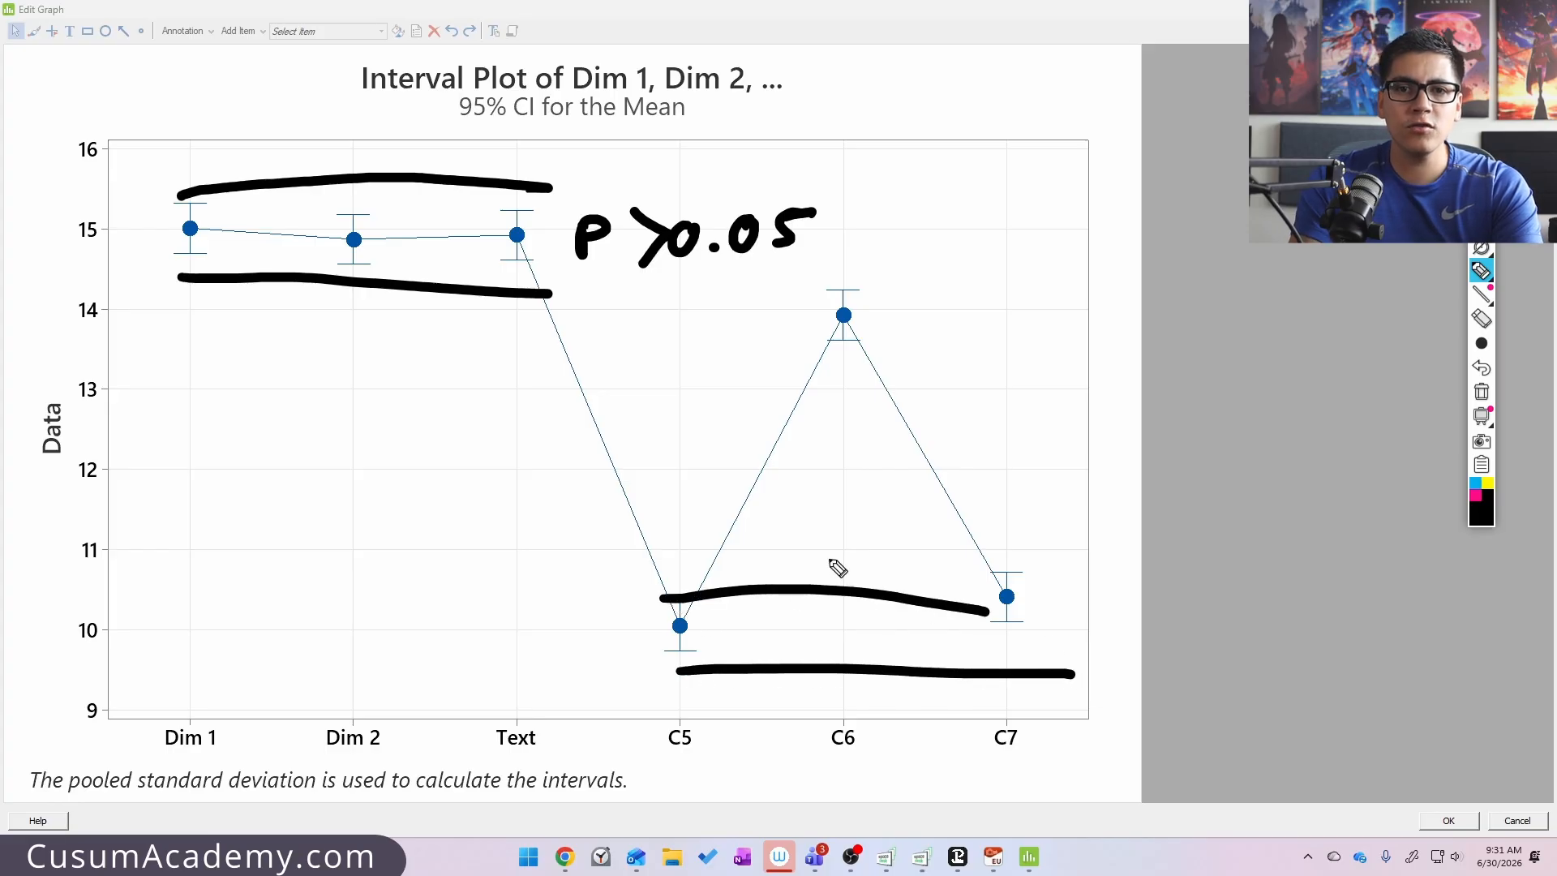
pyautogui.moveTo(776, 511)
pyautogui.mouseDown()
pyautogui.moveTo(841, 546)
pyautogui.moveTo(896, 519)
pyautogui.moveTo(965, 531)
pyautogui.moveTo(1004, 493)
pyautogui.mouseUp()
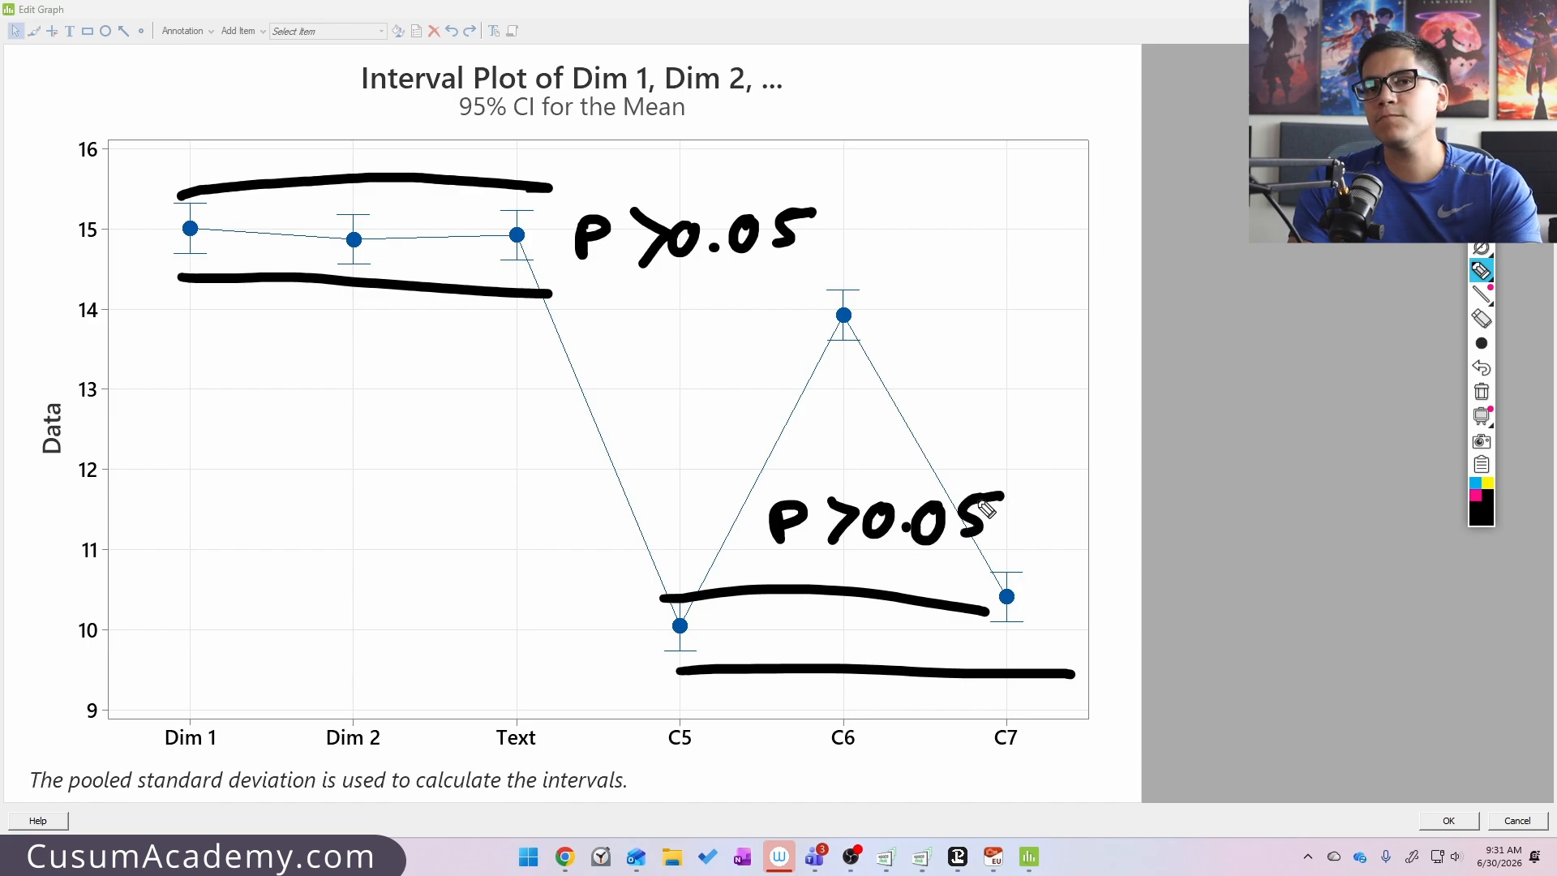
pyautogui.moveTo(876, 257)
pyautogui.mouseDown()
pyautogui.moveTo(895, 369)
pyautogui.moveTo(882, 263)
pyautogui.mouseUp()
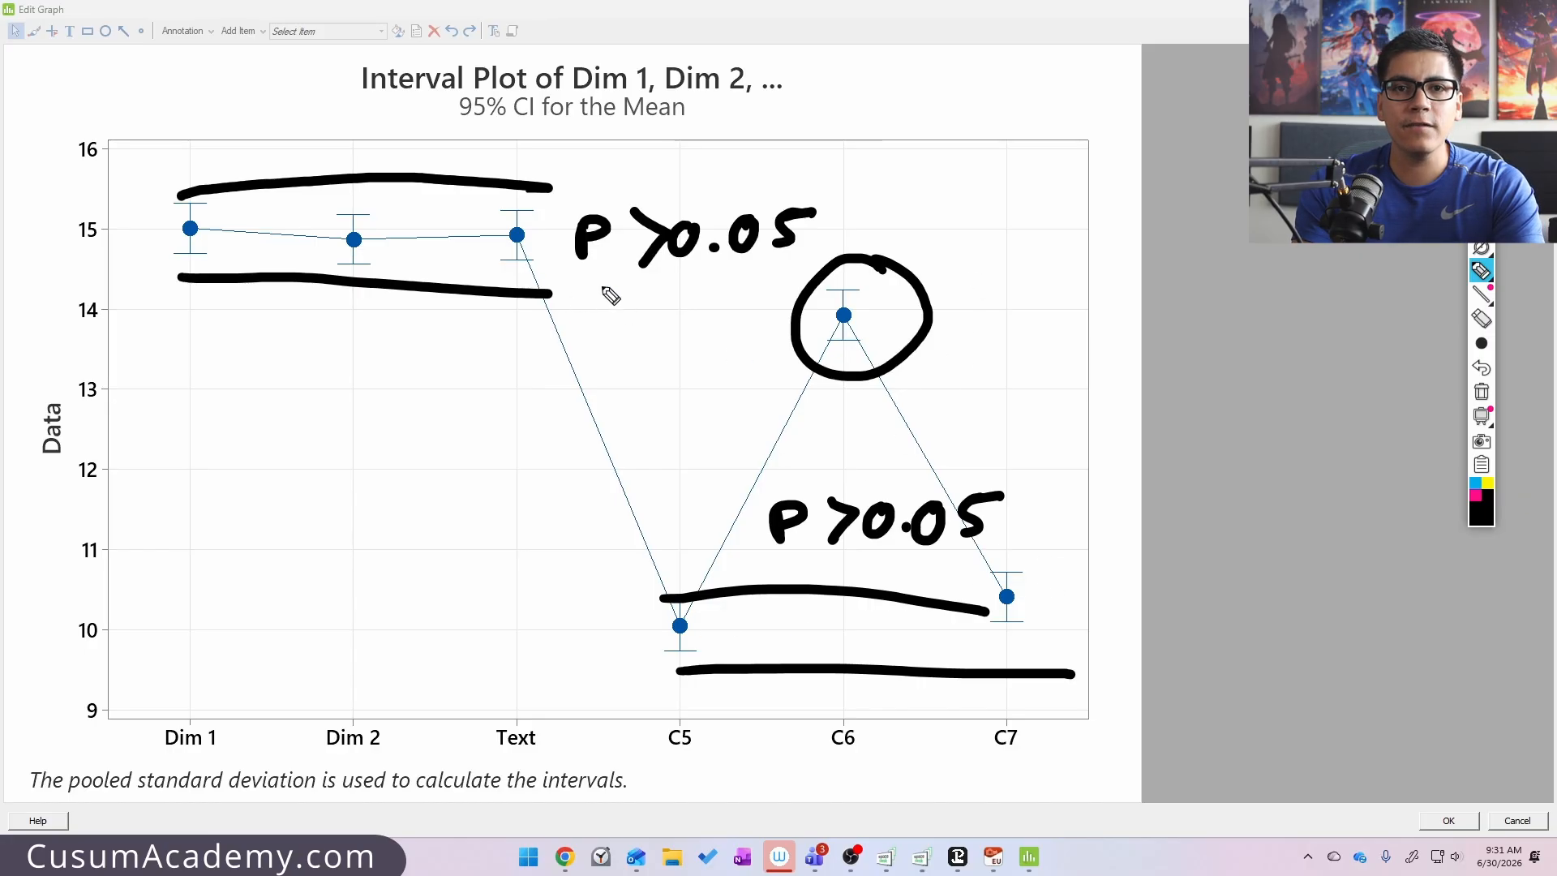
# - Draw lines and an arrow linking the Text interval with the C6 interval, clear the annotations and close the graph editor
pyautogui.moveTo(502, 278); pyautogui.dragTo(991, 301)
pyautogui.moveTo(507, 359); pyautogui.dragTo(969, 371)
pyautogui.moveTo(446, 348)
pyautogui.mouseDown()
pyautogui.moveTo(459, 337)
pyautogui.moveTo(493, 369)
pyautogui.mouseUp()
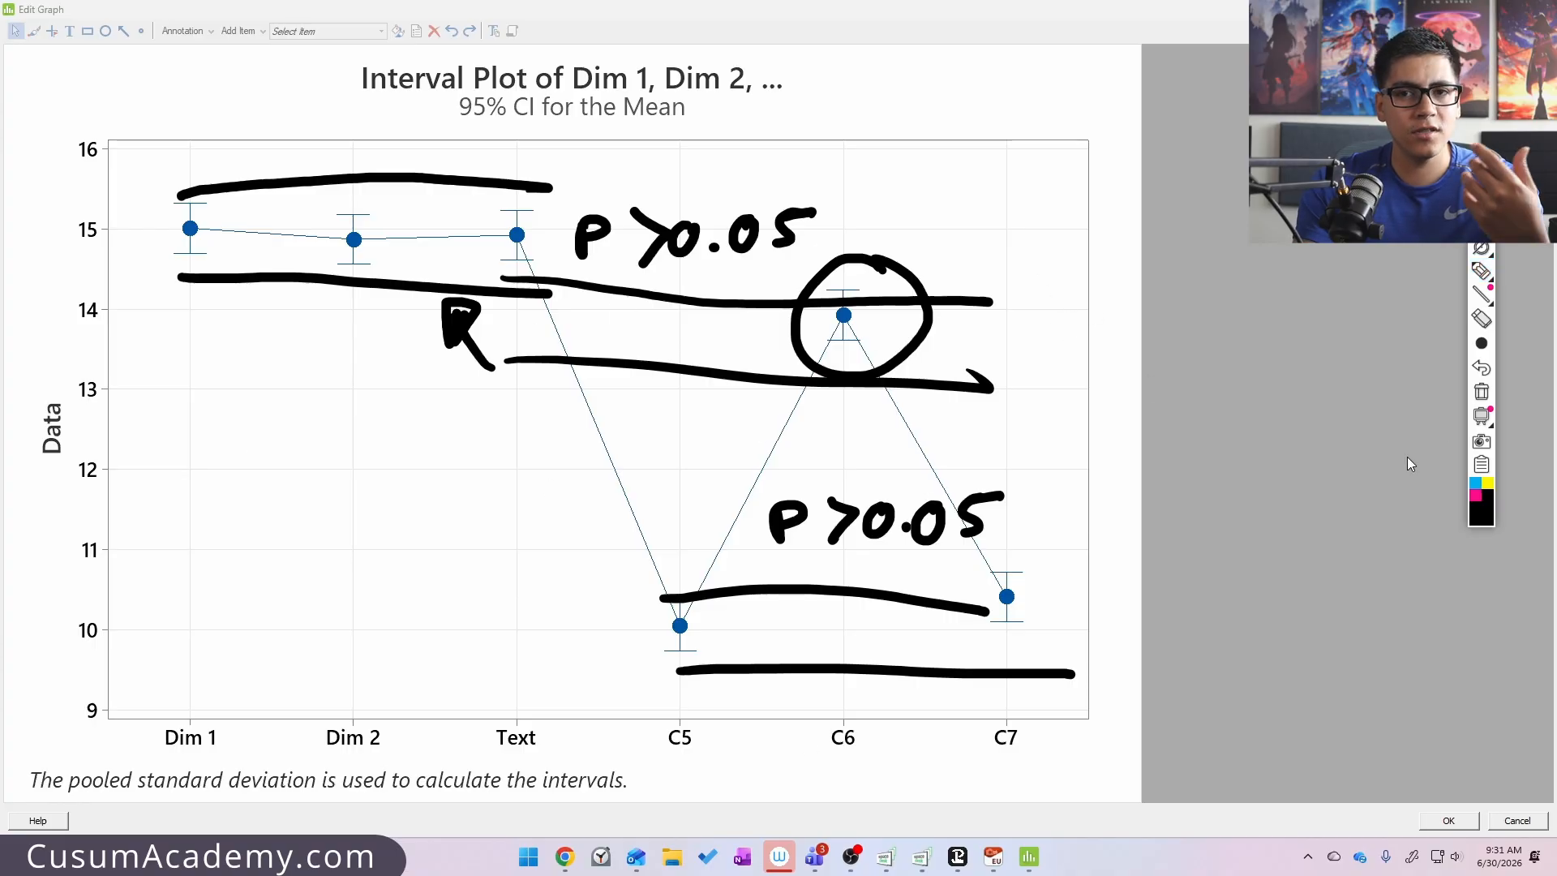
pyautogui.click(1481, 390)
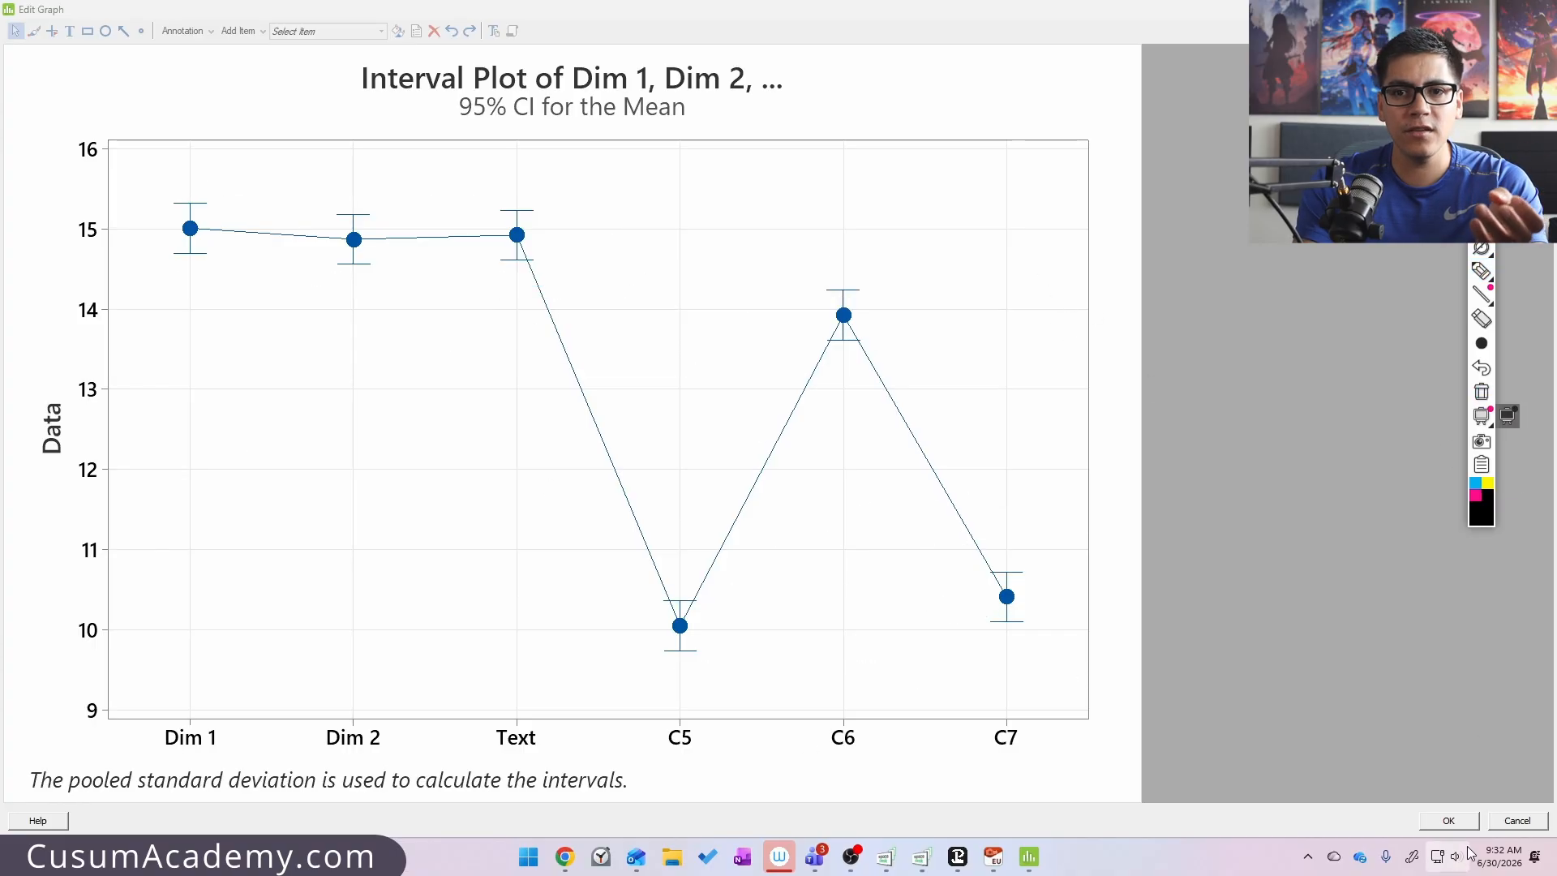
pyautogui.click(1449, 820)
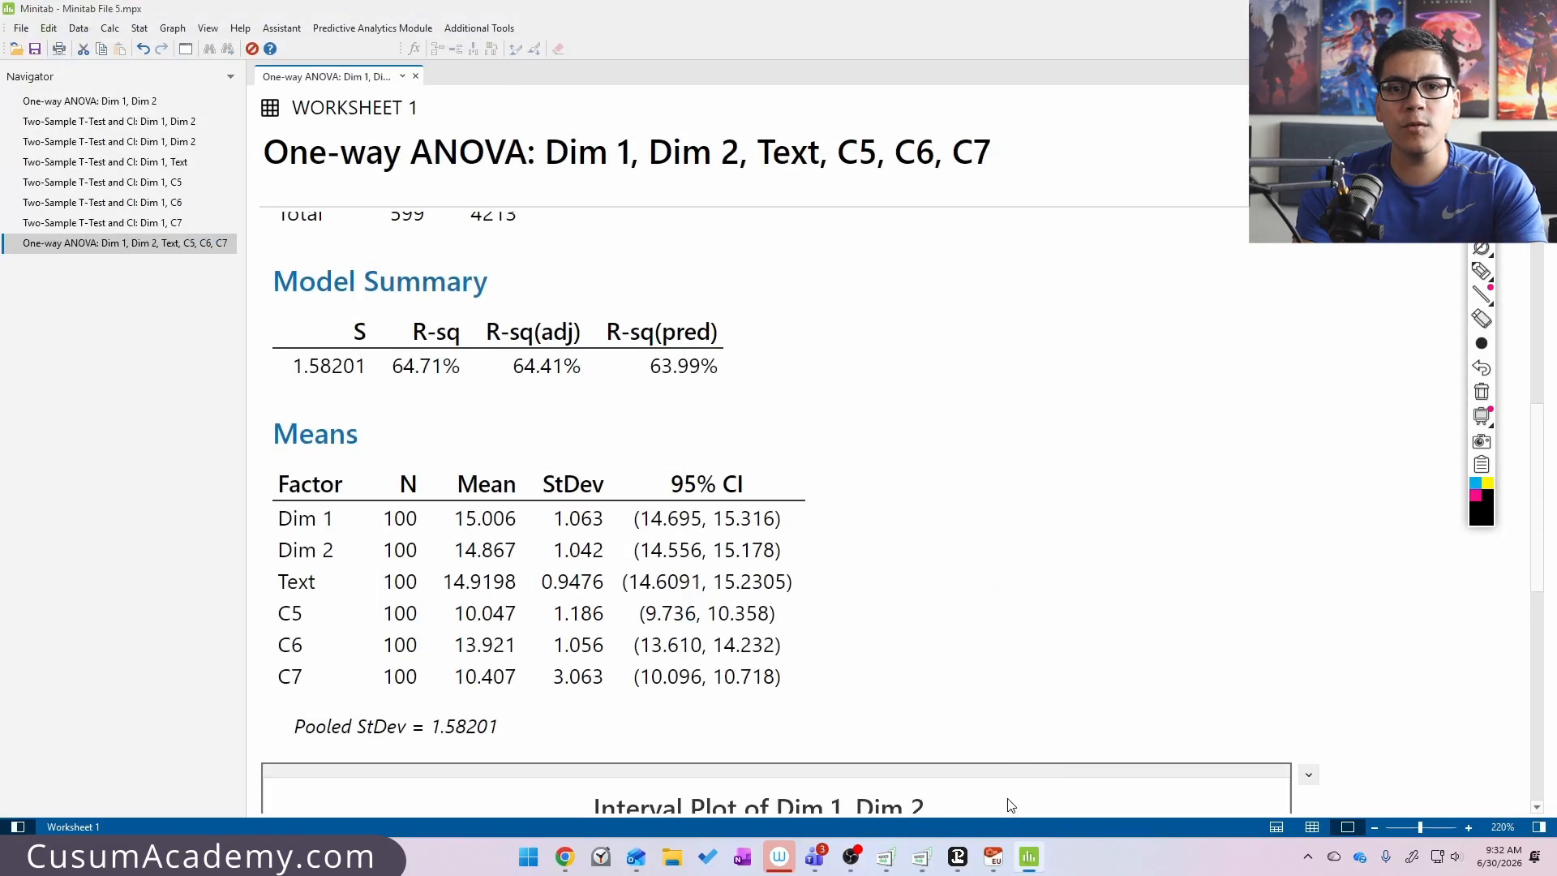
# - Switch to the worksheet-only view and create a new empty worksheet
pyautogui.click(1312, 826)
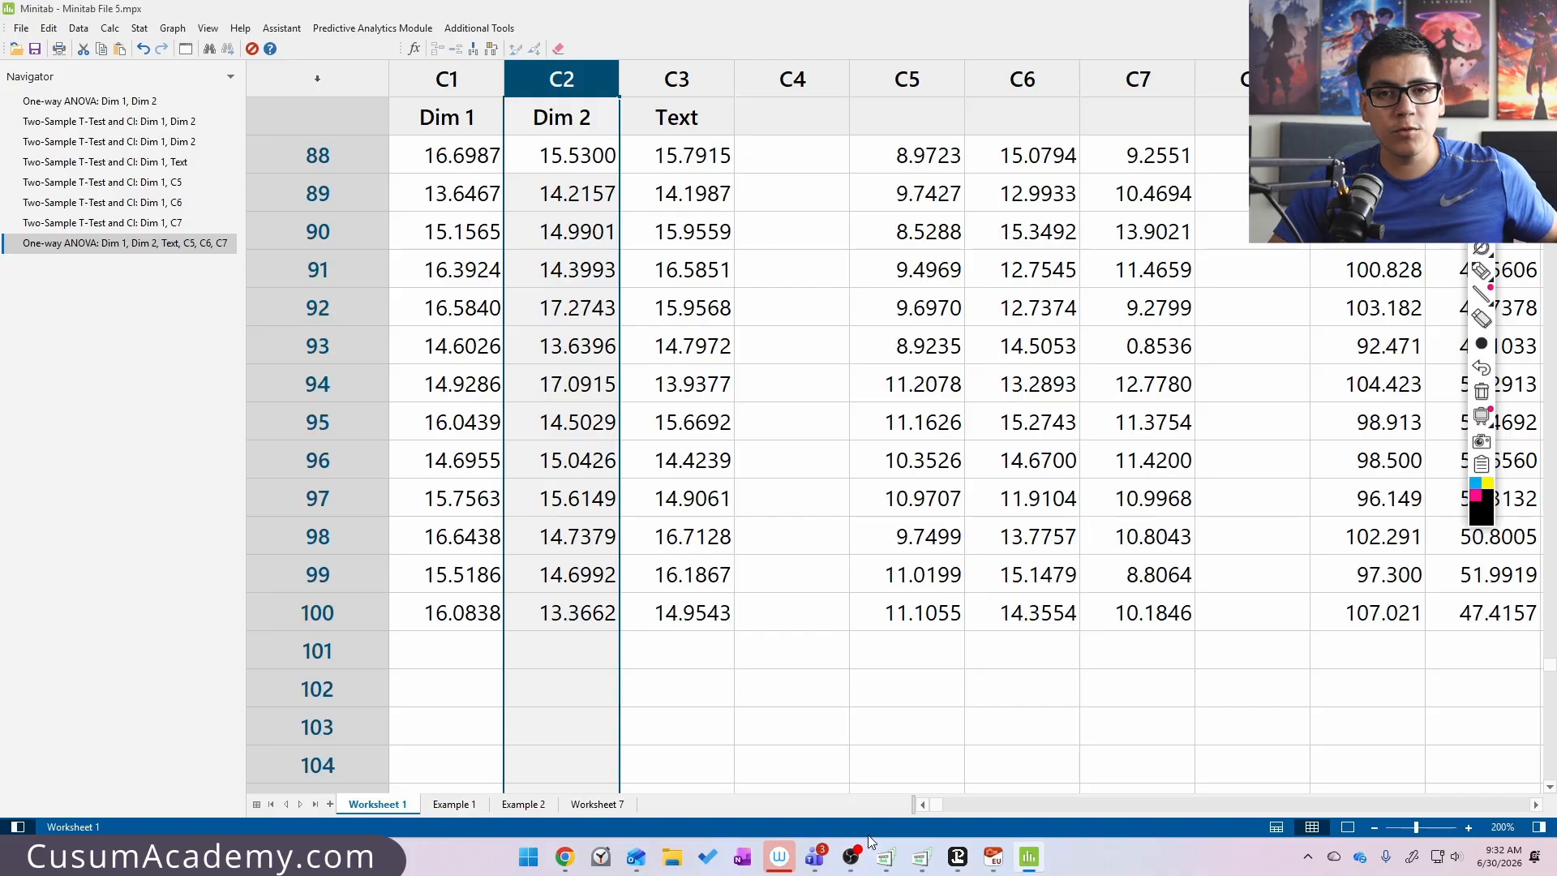
pyautogui.click(703, 511)
pyautogui.hotkey('ctrl', 'n')
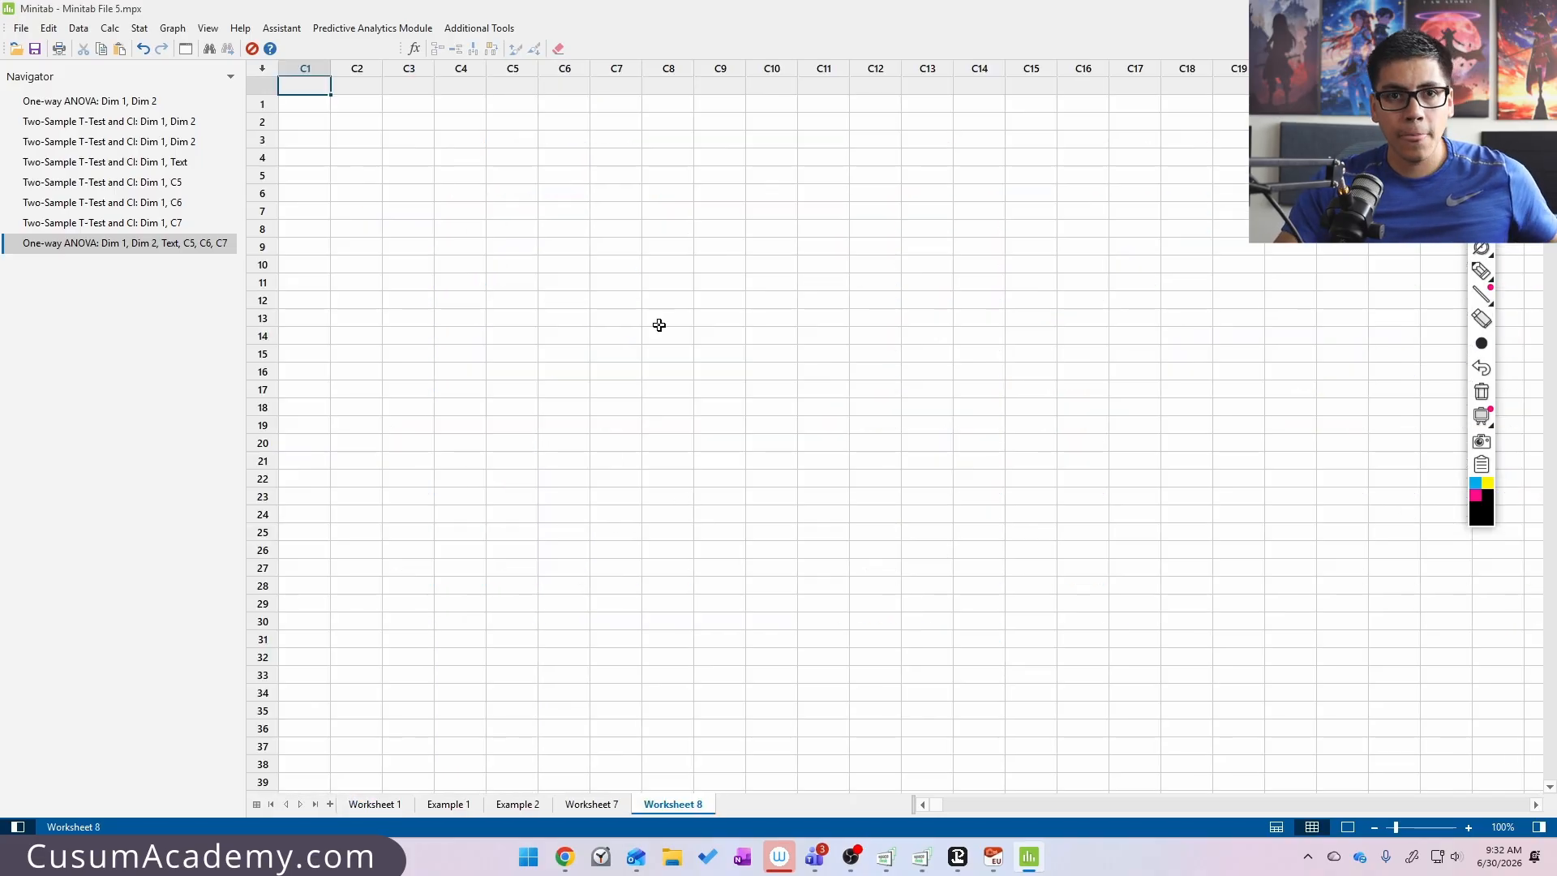
# - Generate 100 rows of normal random data in C1-C10 with mean 115 and standard deviation 10, marking both parameters with arrows
pyautogui.click(109, 28)
pyautogui.moveTo(163, 207)
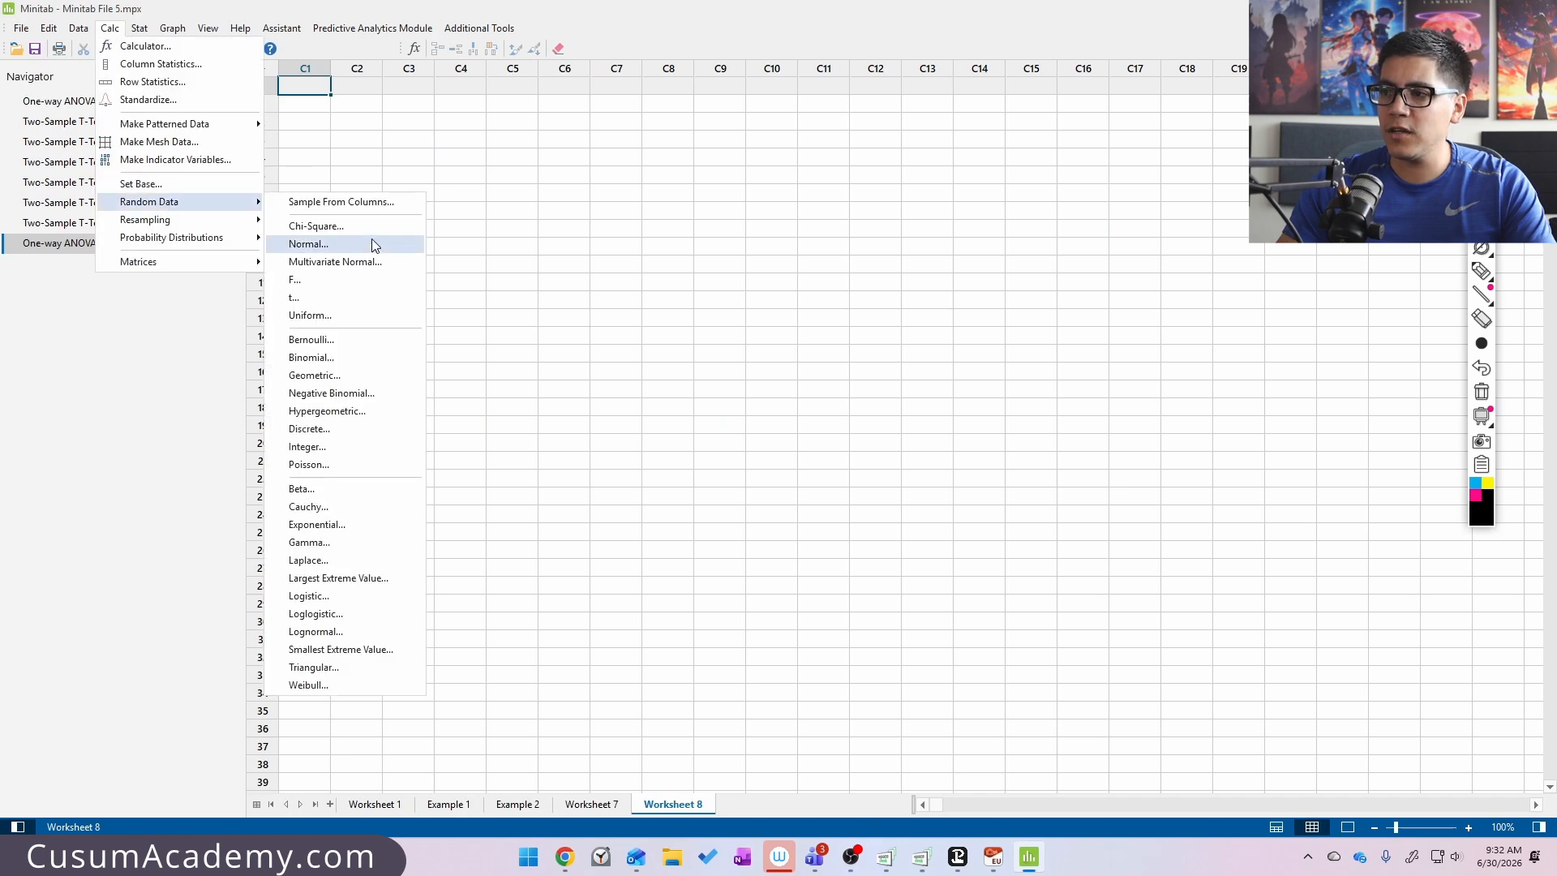
pyautogui.click(368, 242)
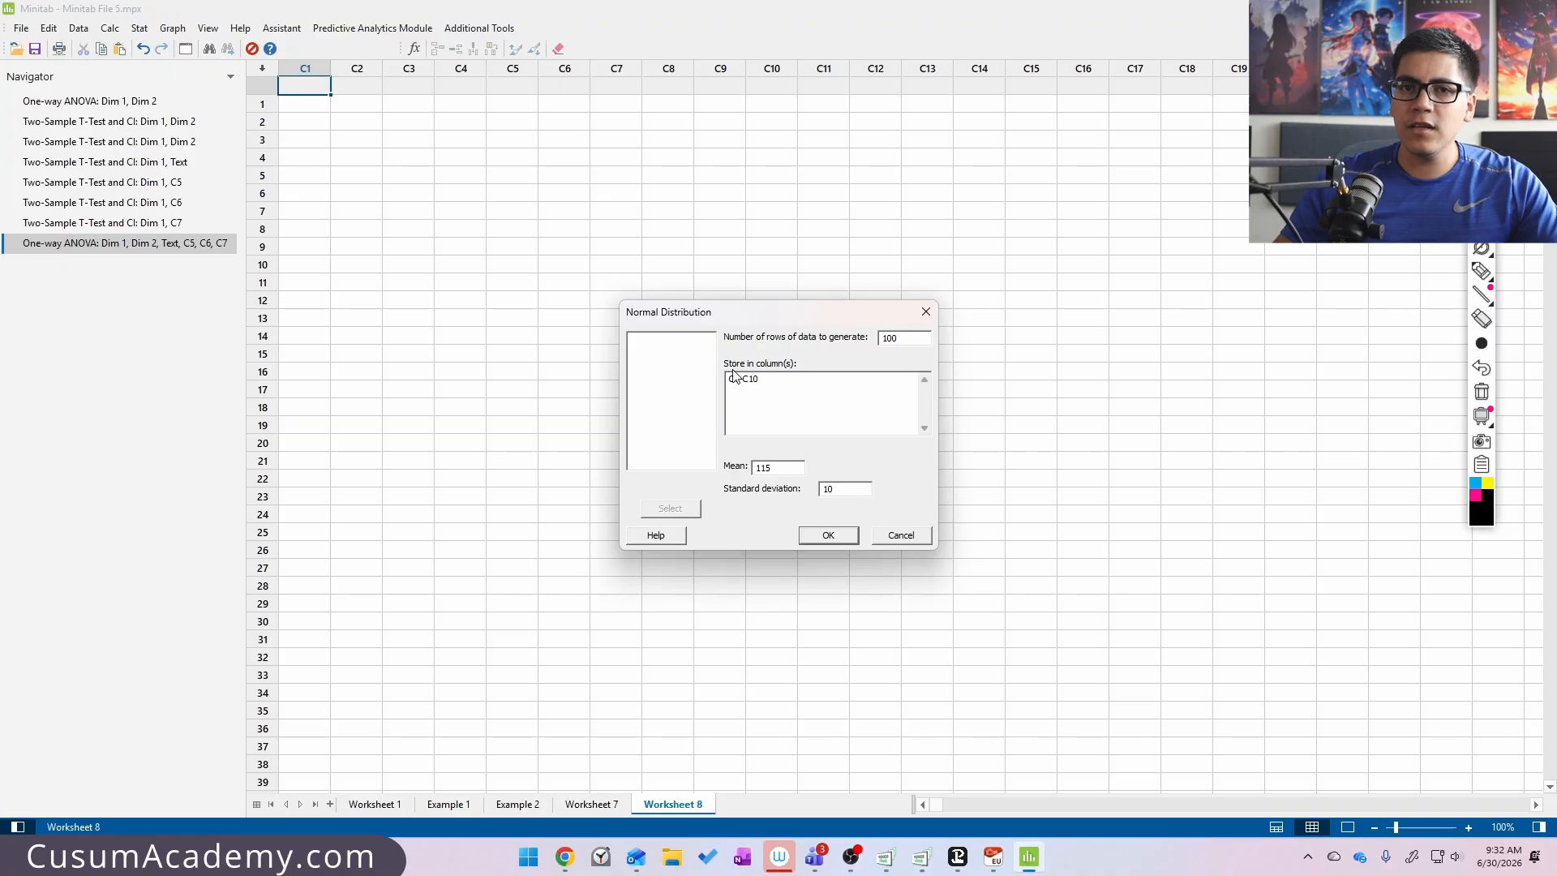
pyautogui.moveTo(803, 431); pyautogui.dragTo(779, 458)
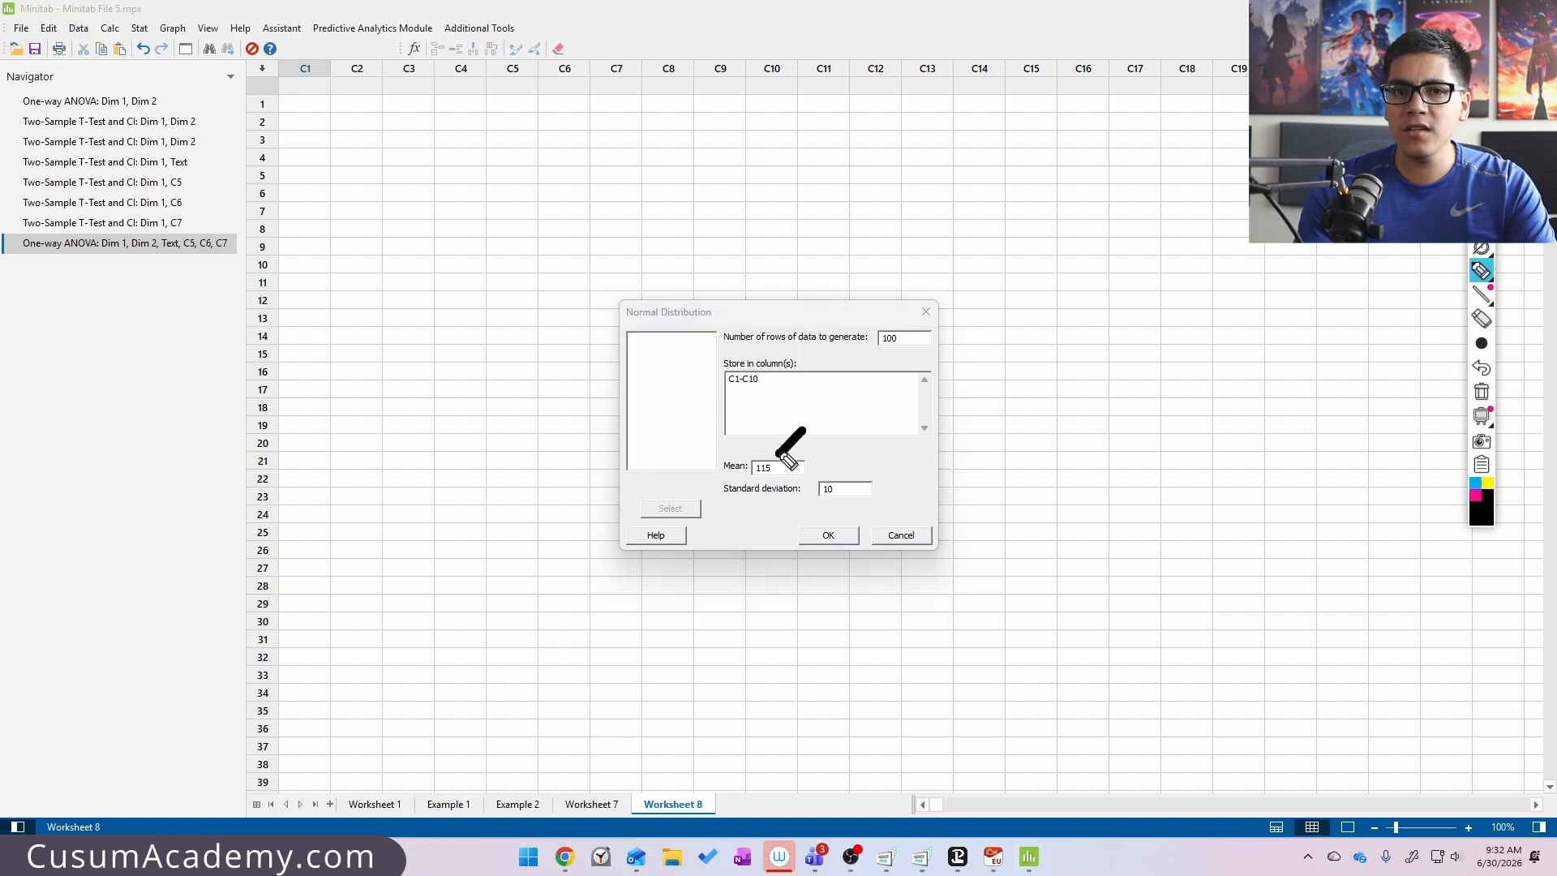
pyautogui.moveTo(910, 449); pyautogui.dragTo(886, 477)
pyautogui.click(828, 537)
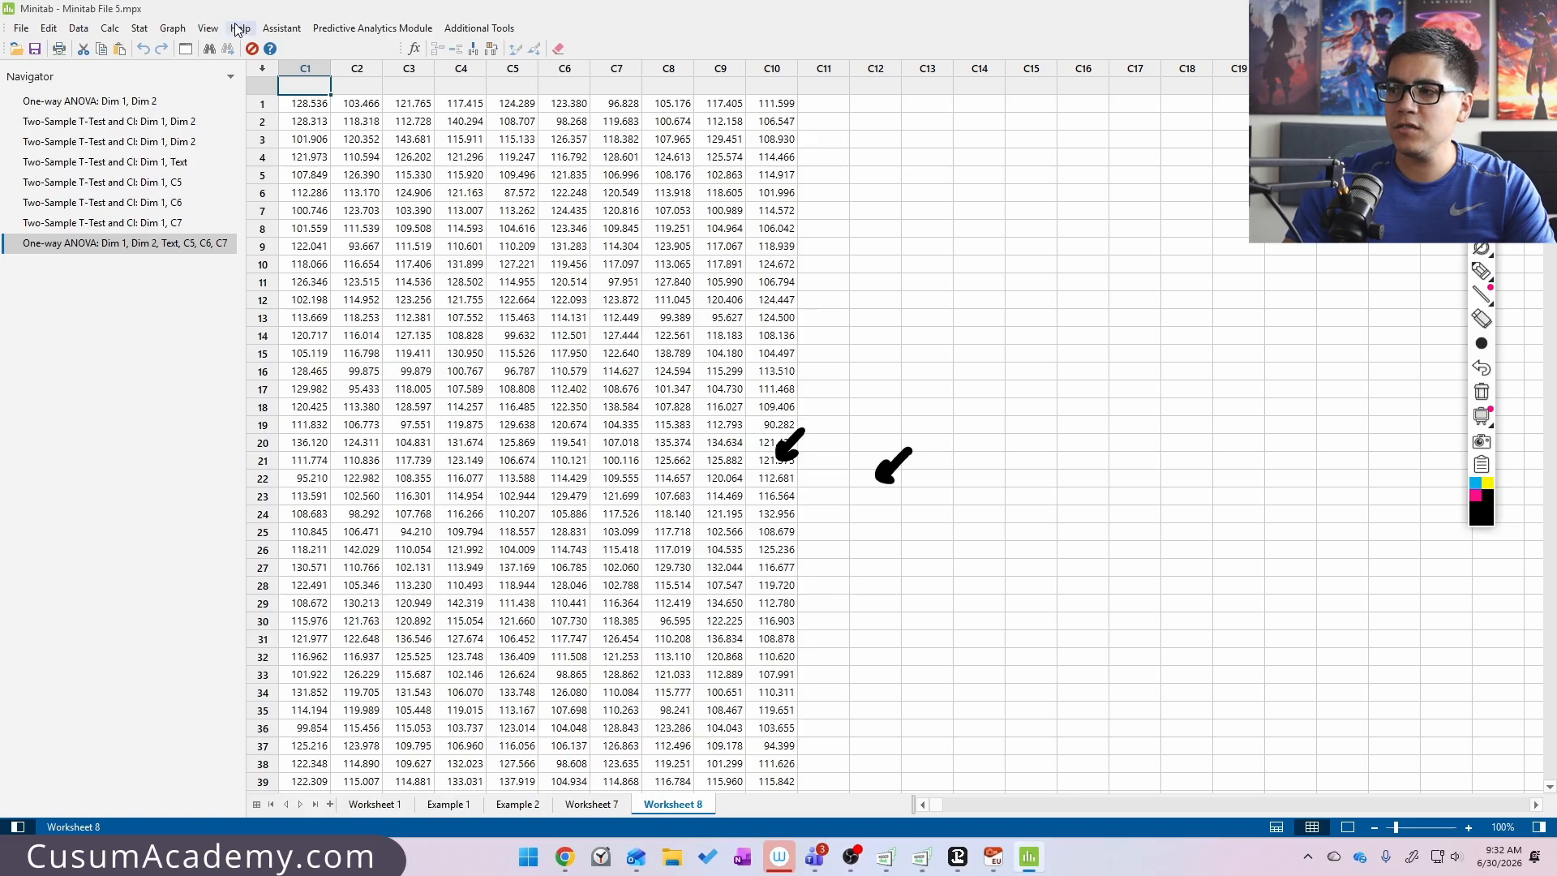
# - Run a one-way ANOVA with C1-C10 as responses in separate columns for each factor level
pyautogui.click(110, 28)
pyautogui.moveTo(139, 28)
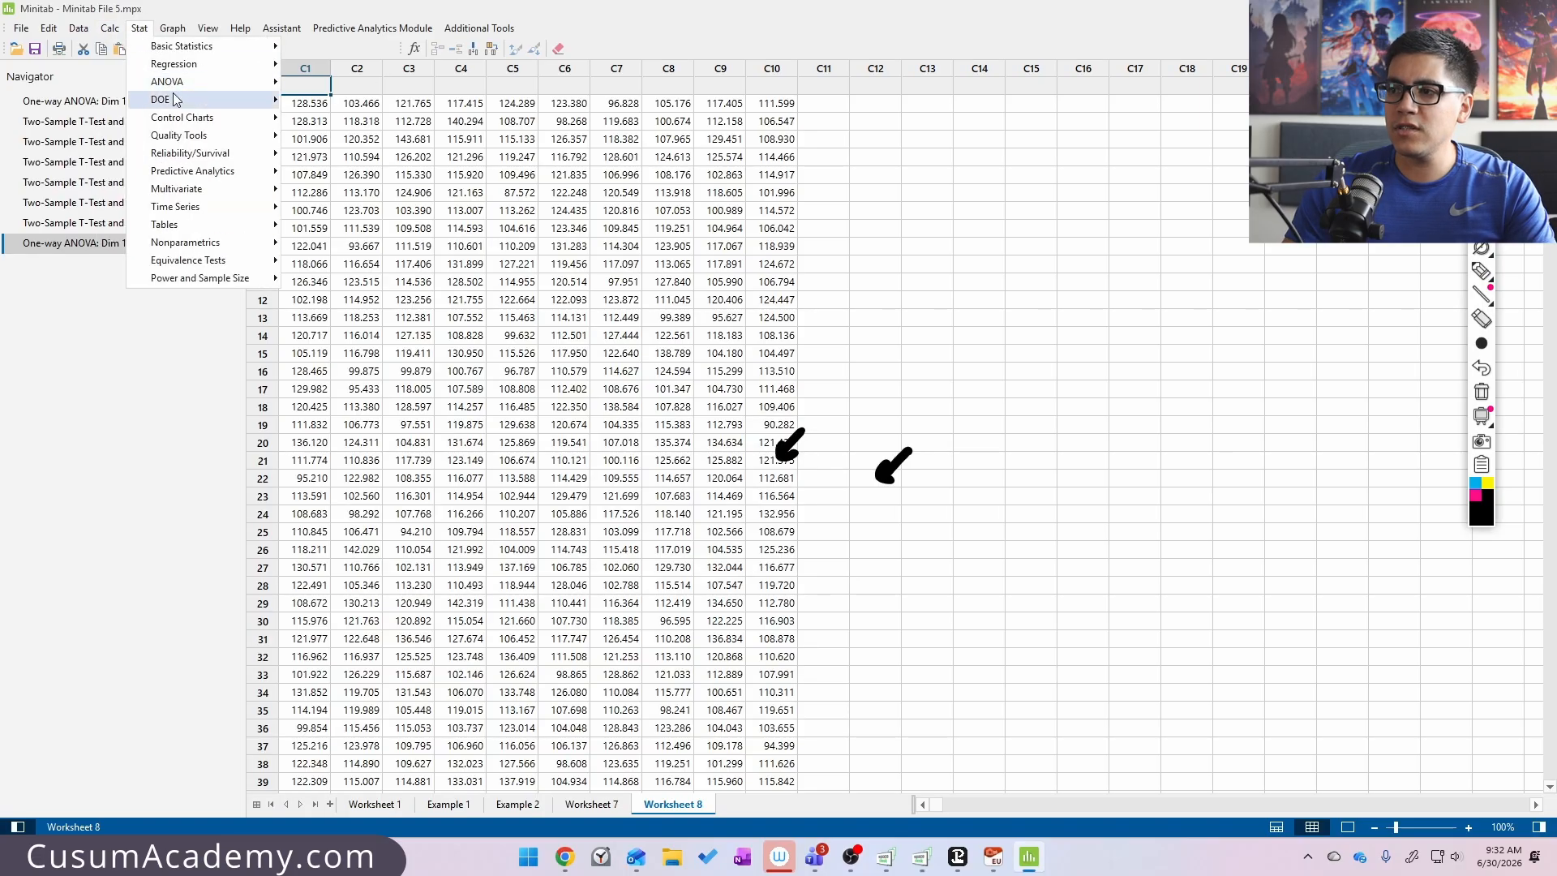
pyautogui.moveTo(244, 81)
pyautogui.click(373, 82)
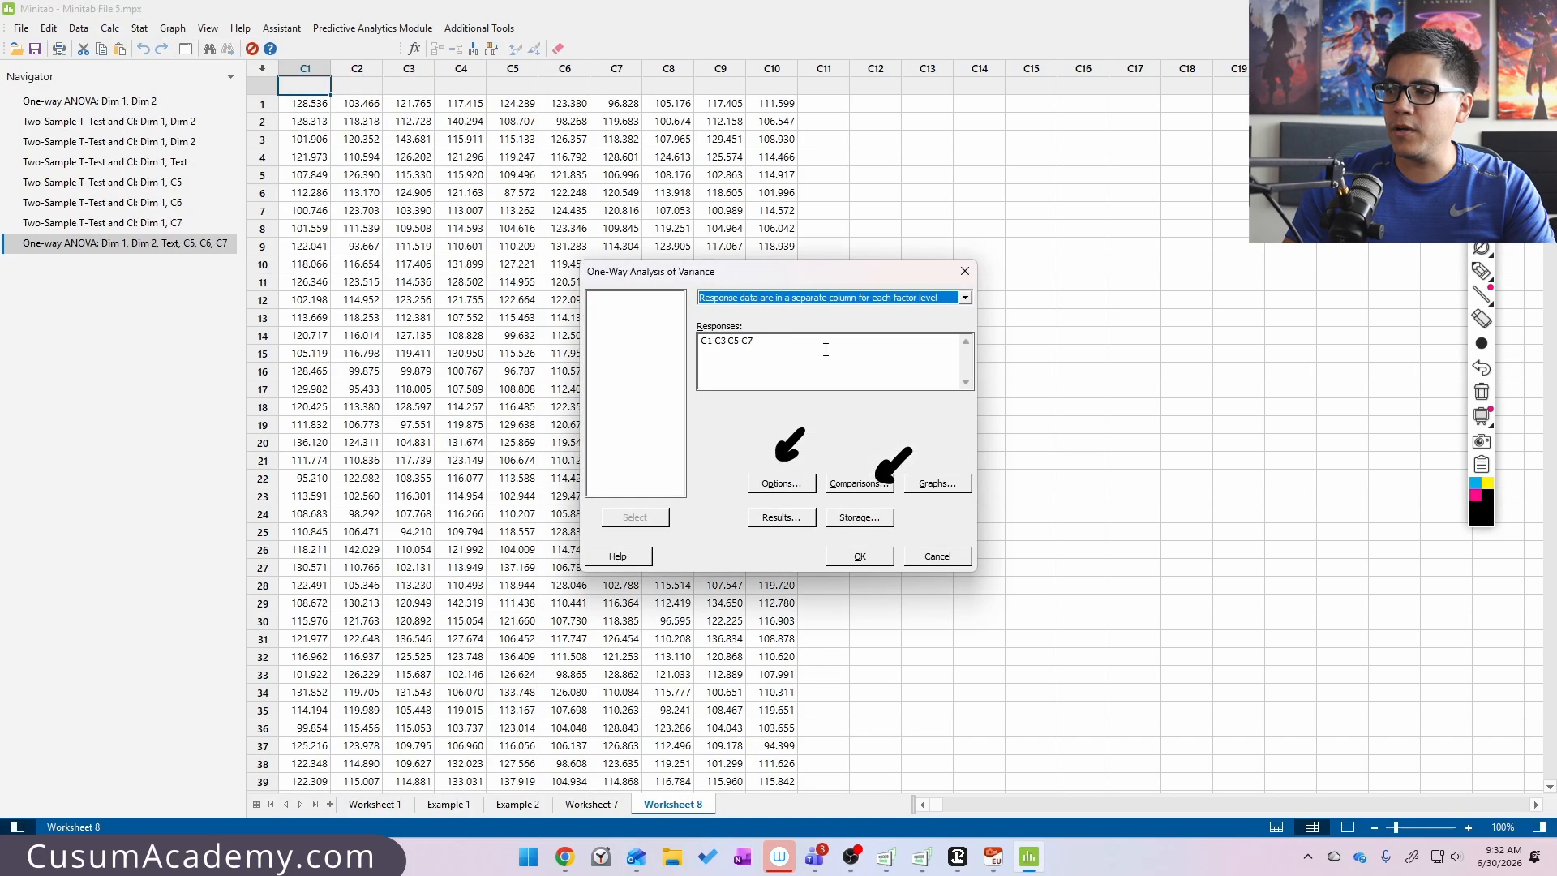
pyautogui.write('C1')
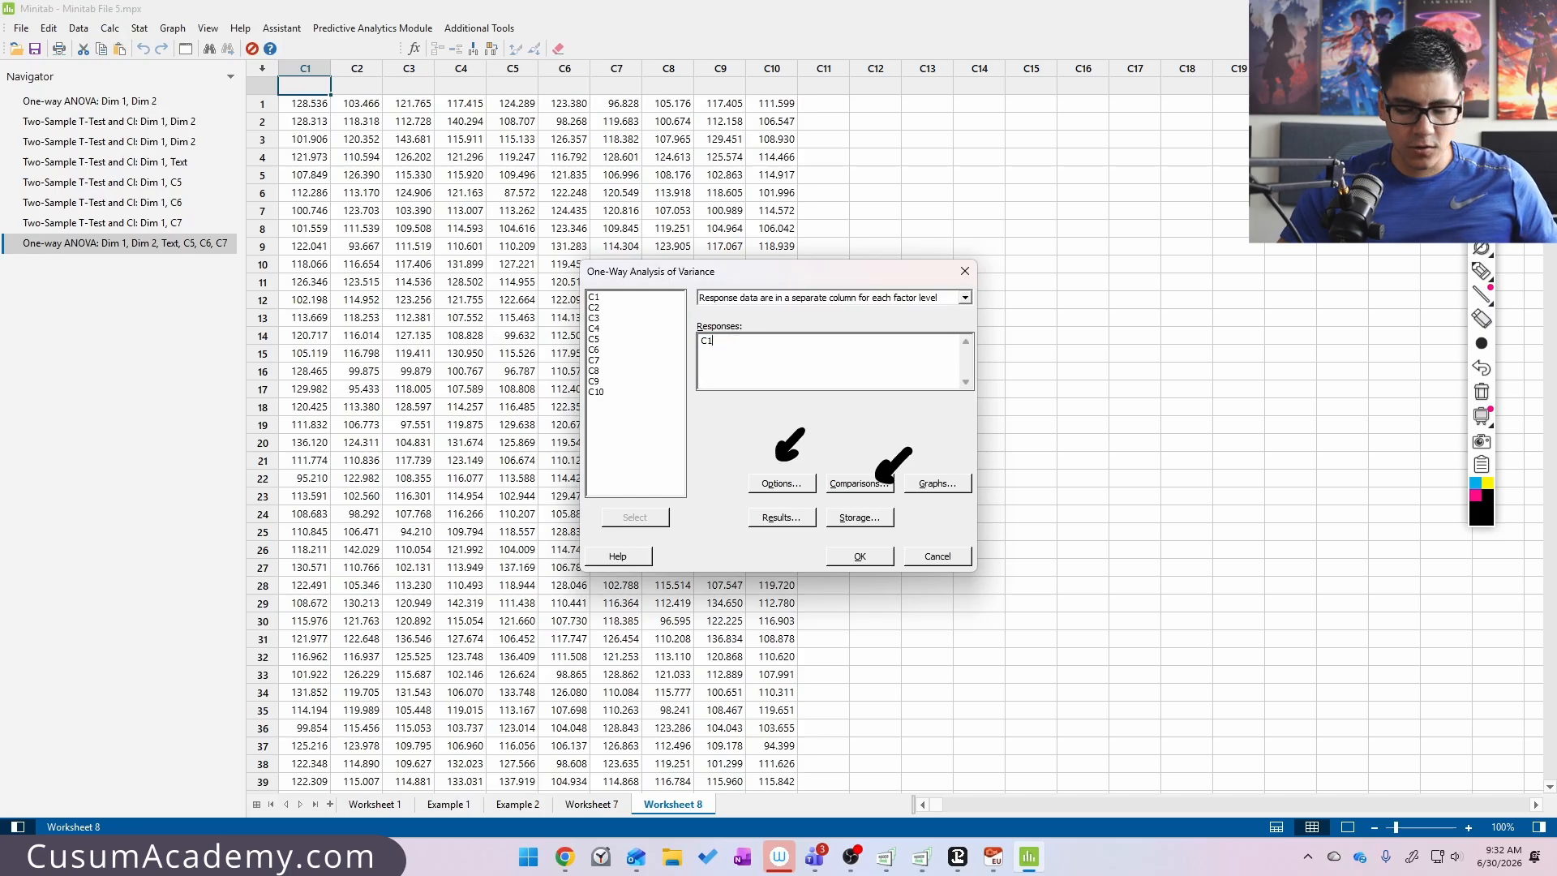
pyautogui.write('-C10')
pyautogui.press('Return')
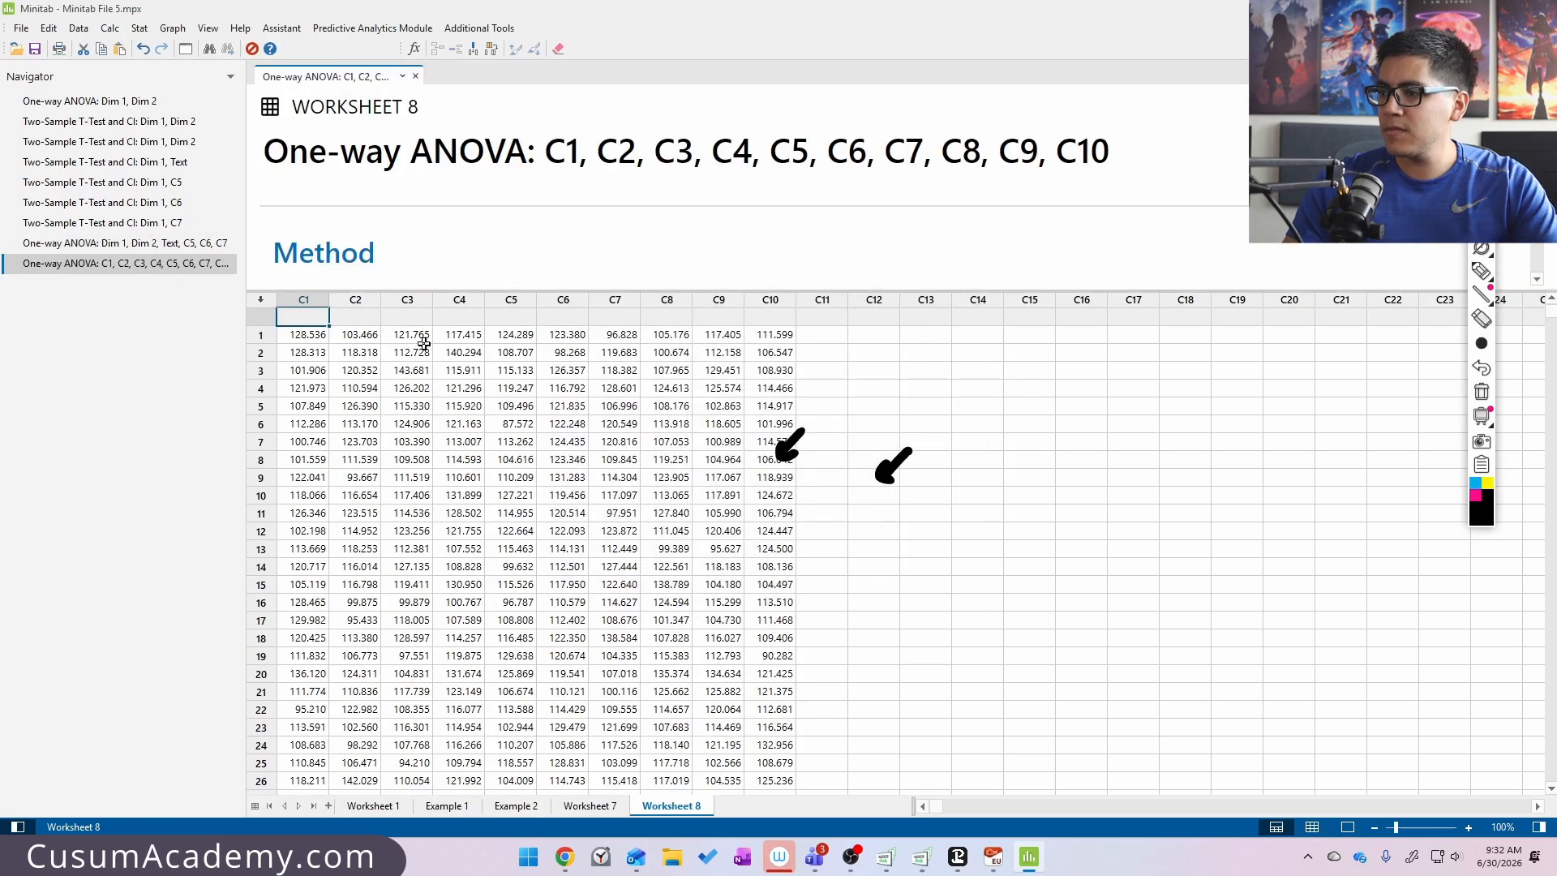
# - Show only the output and open the Interval Plot of C1, C2, ... in a maximized graph editor
pyautogui.click(1346, 826)
pyautogui.scroll(-3, 659, 577)
pyautogui.scroll(-10, 718, 614)
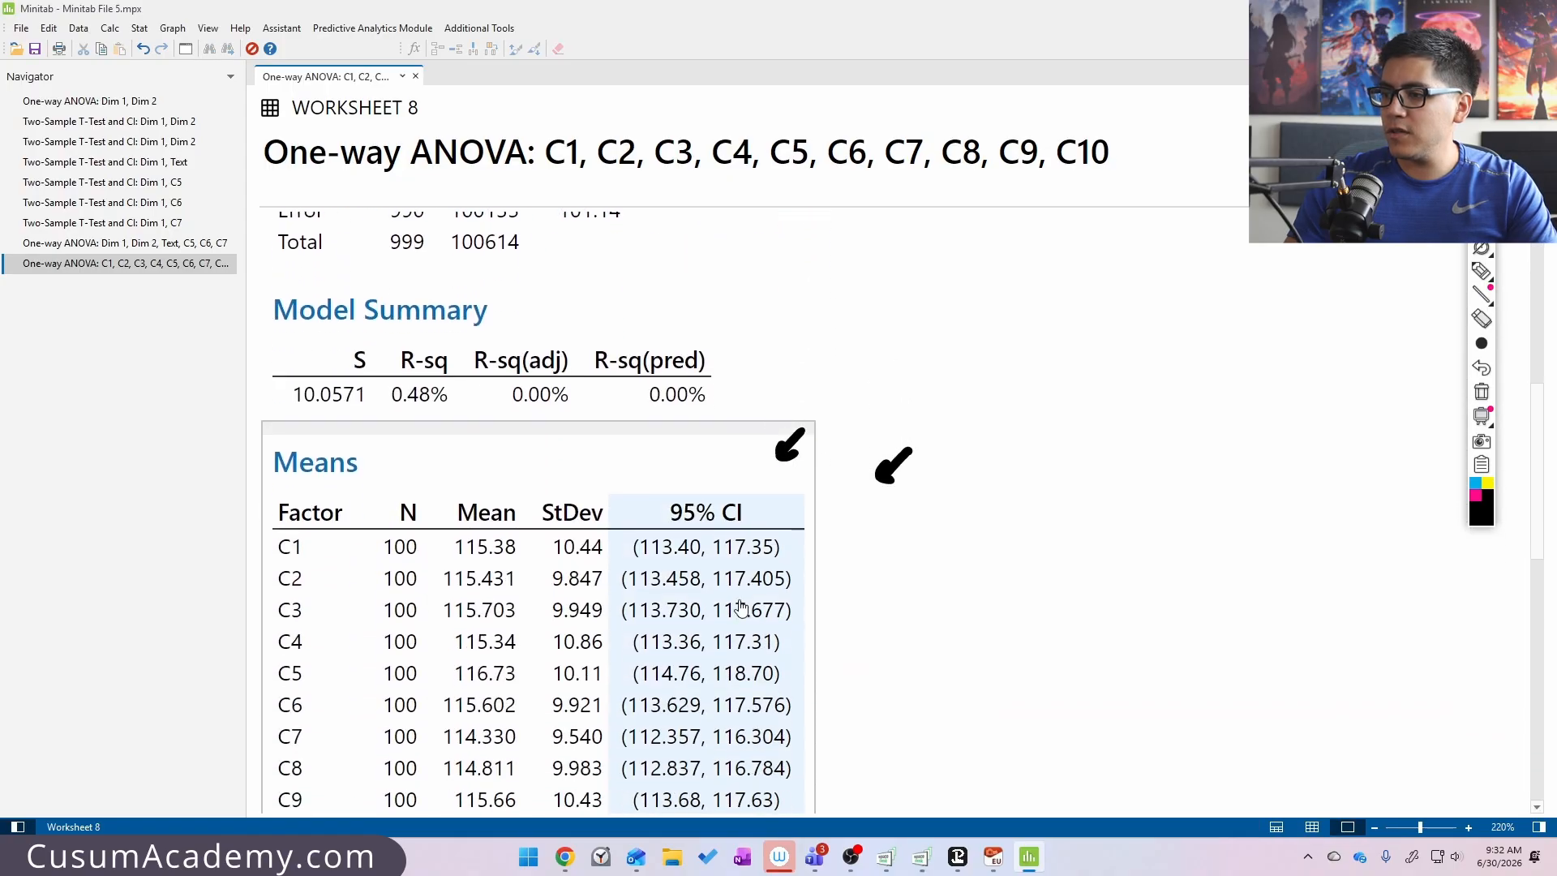
pyautogui.scroll(-2, 718, 512)
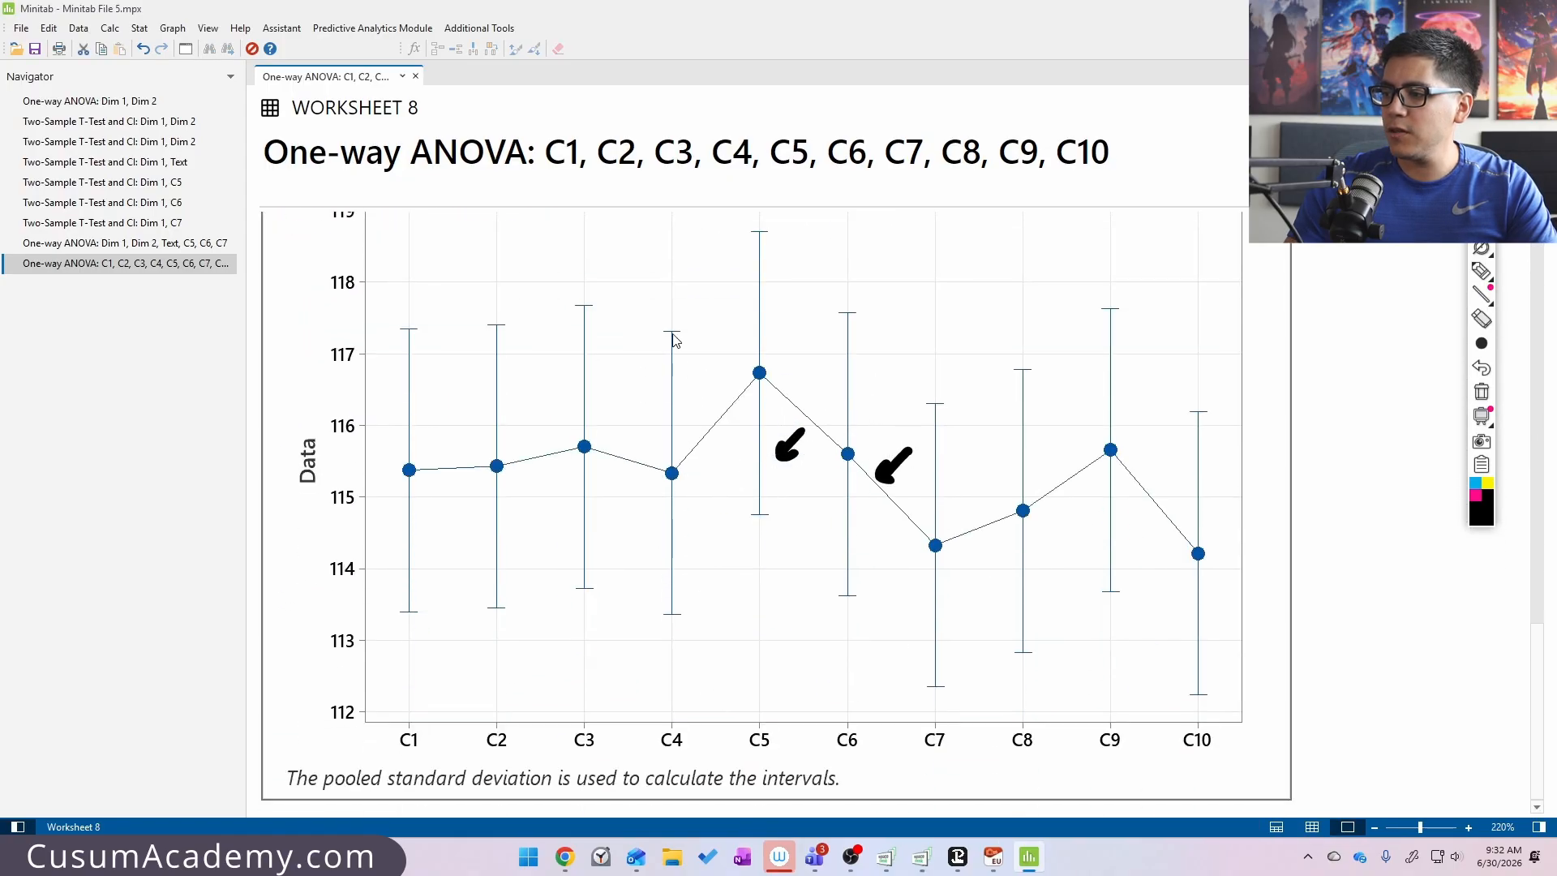
pyautogui.doubleClick(678, 337)
pyautogui.click(1013, 196)
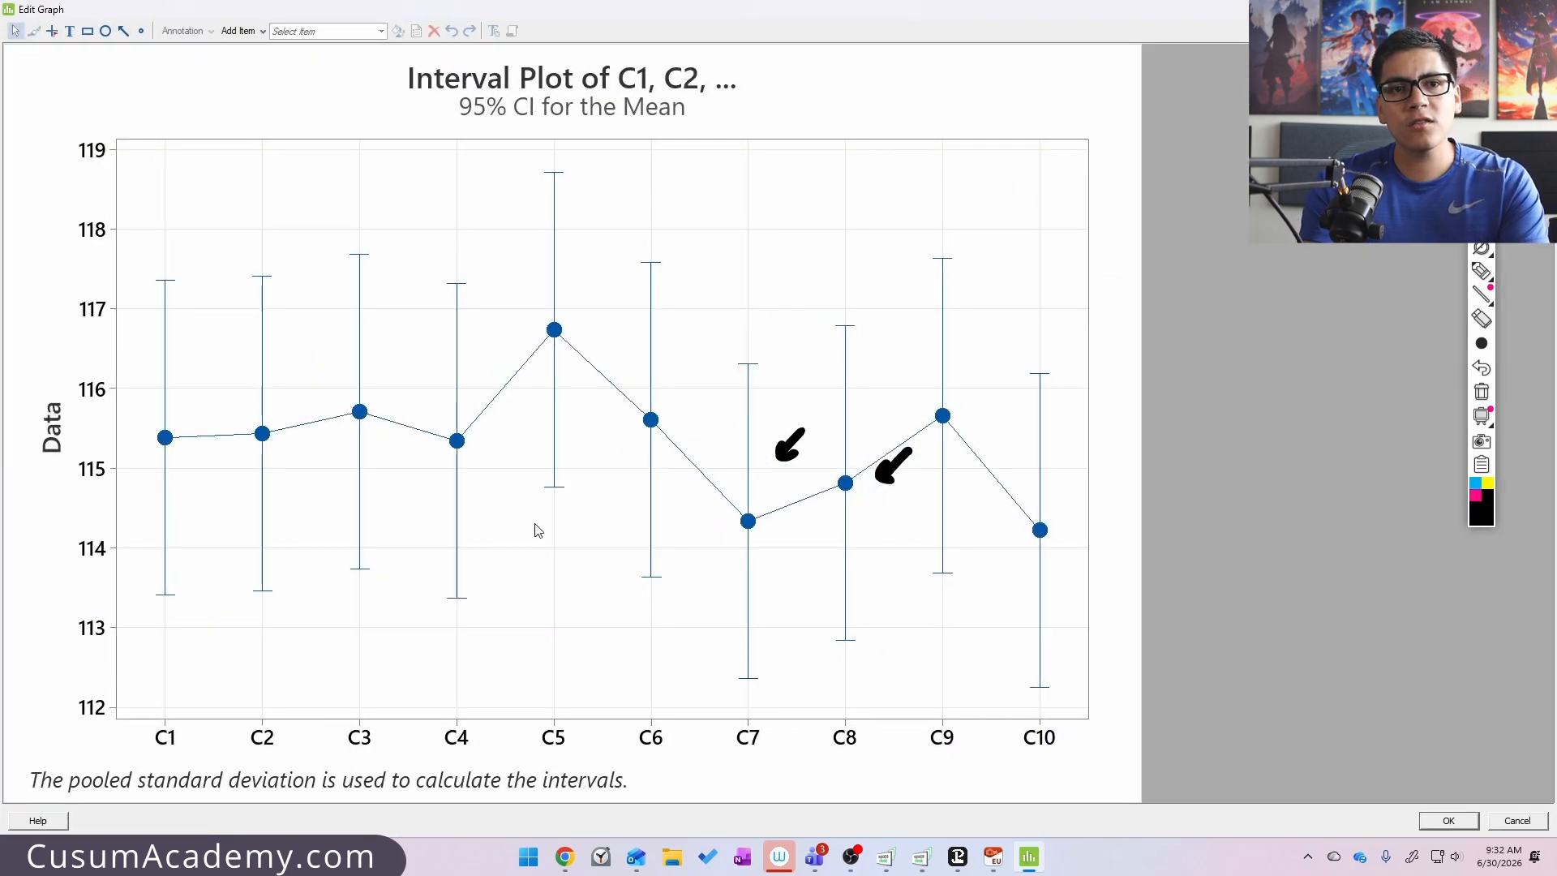
# - Draw lines across the upper and lower interval limits with arrows beside the C5 mean, clear the annotations and close the graph editor
pyautogui.hotkey('ctrl', 'shift', '1')
pyautogui.moveTo(154, 286); pyautogui.dragTo(982, 269)
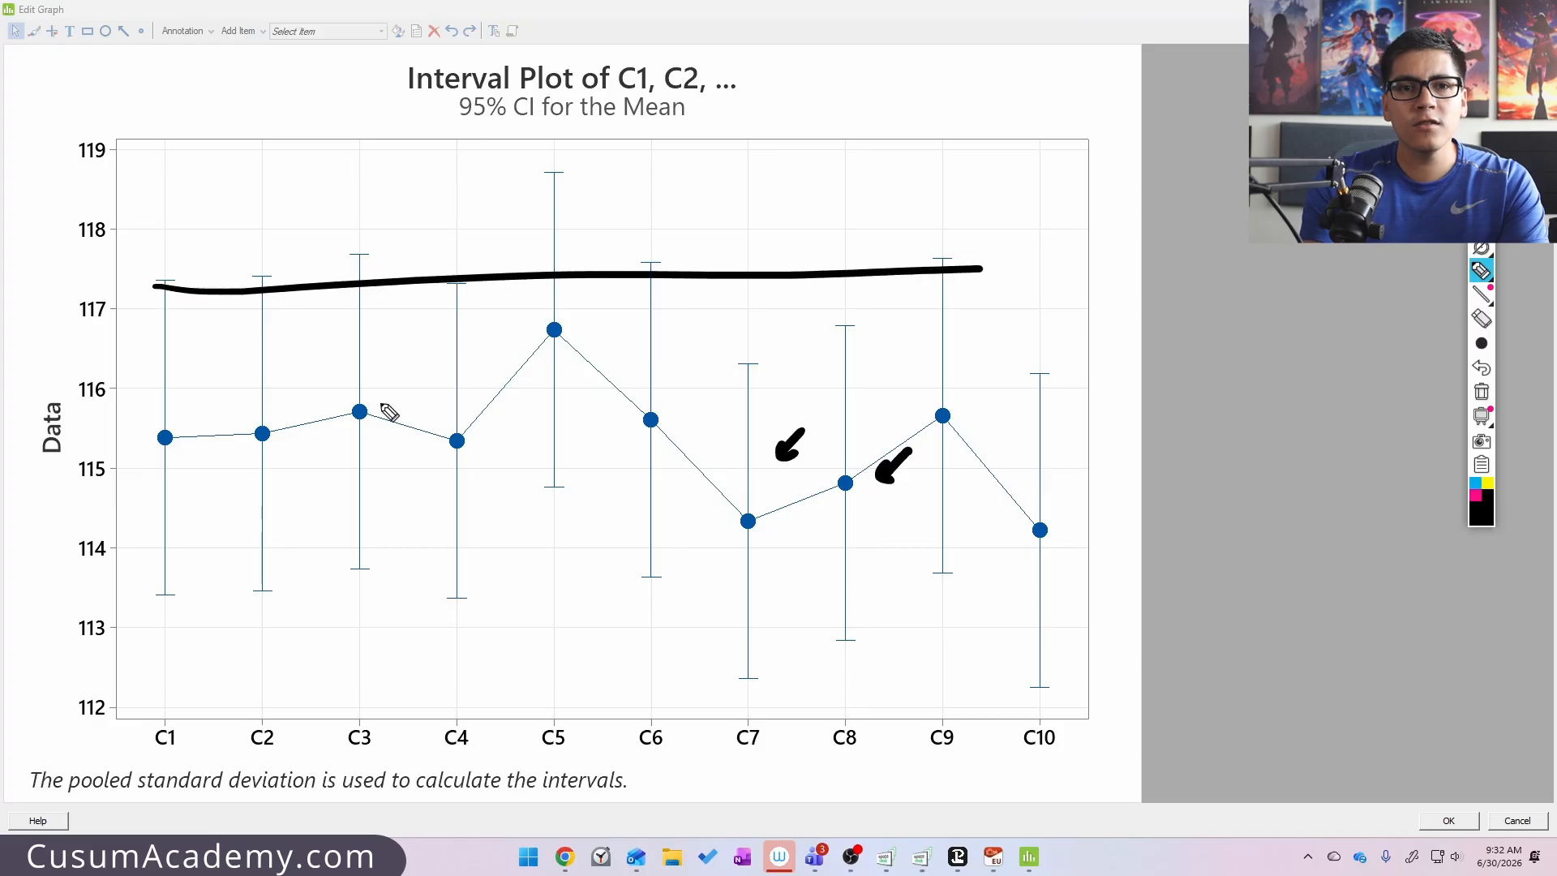
pyautogui.moveTo(142, 577)
pyautogui.mouseDown()
pyautogui.moveTo(382, 599)
pyautogui.moveTo(1110, 600)
pyautogui.mouseUp()
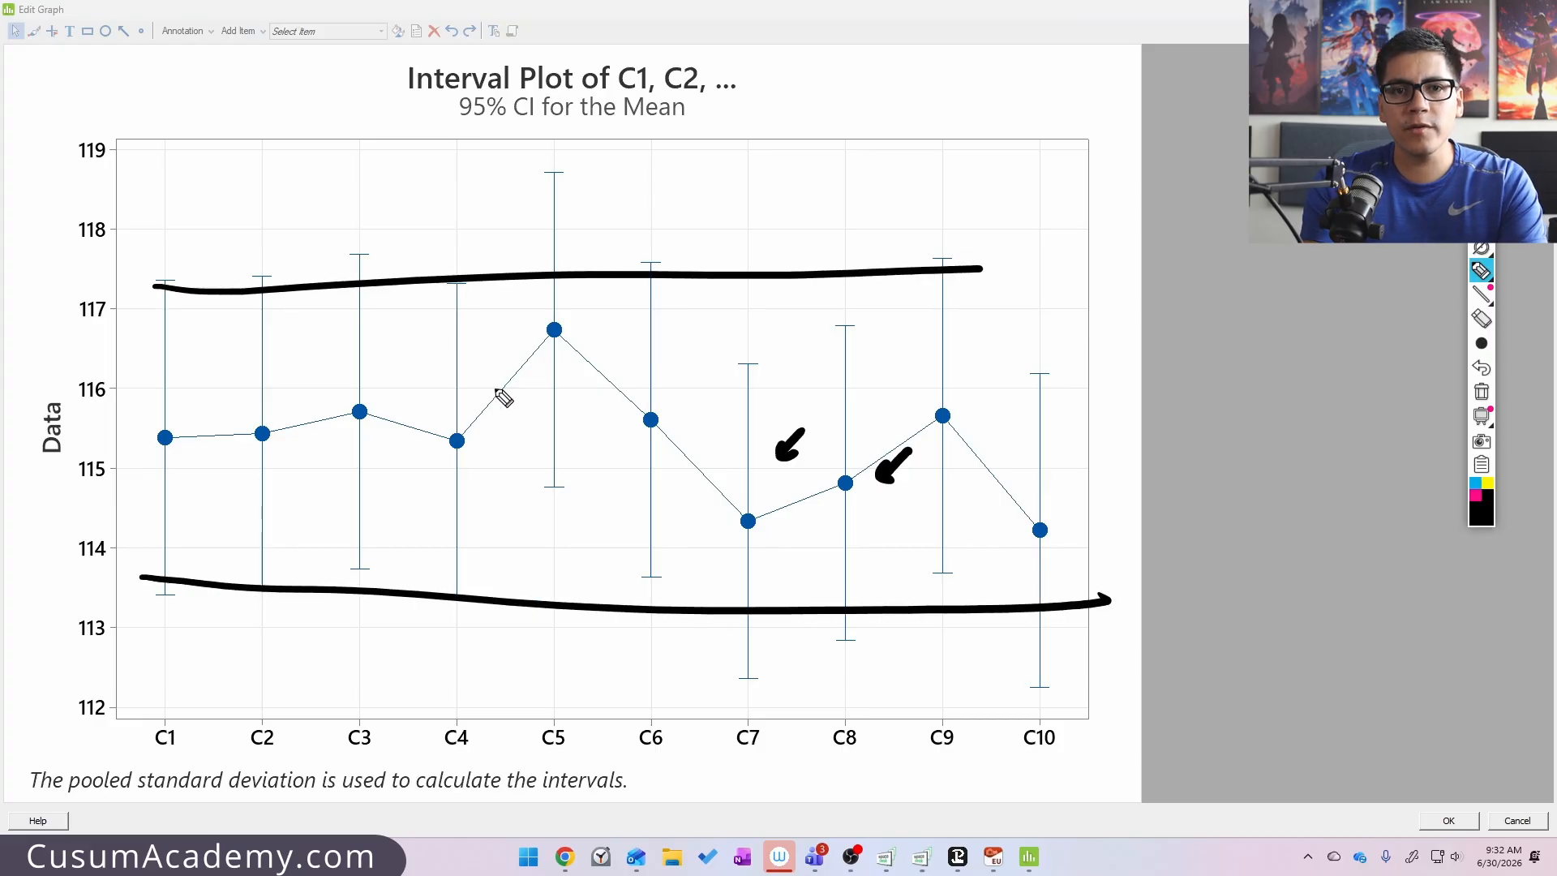
pyautogui.moveTo(549, 318); pyautogui.dragTo(514, 350)
pyautogui.moveTo(596, 313); pyautogui.dragTo(624, 337)
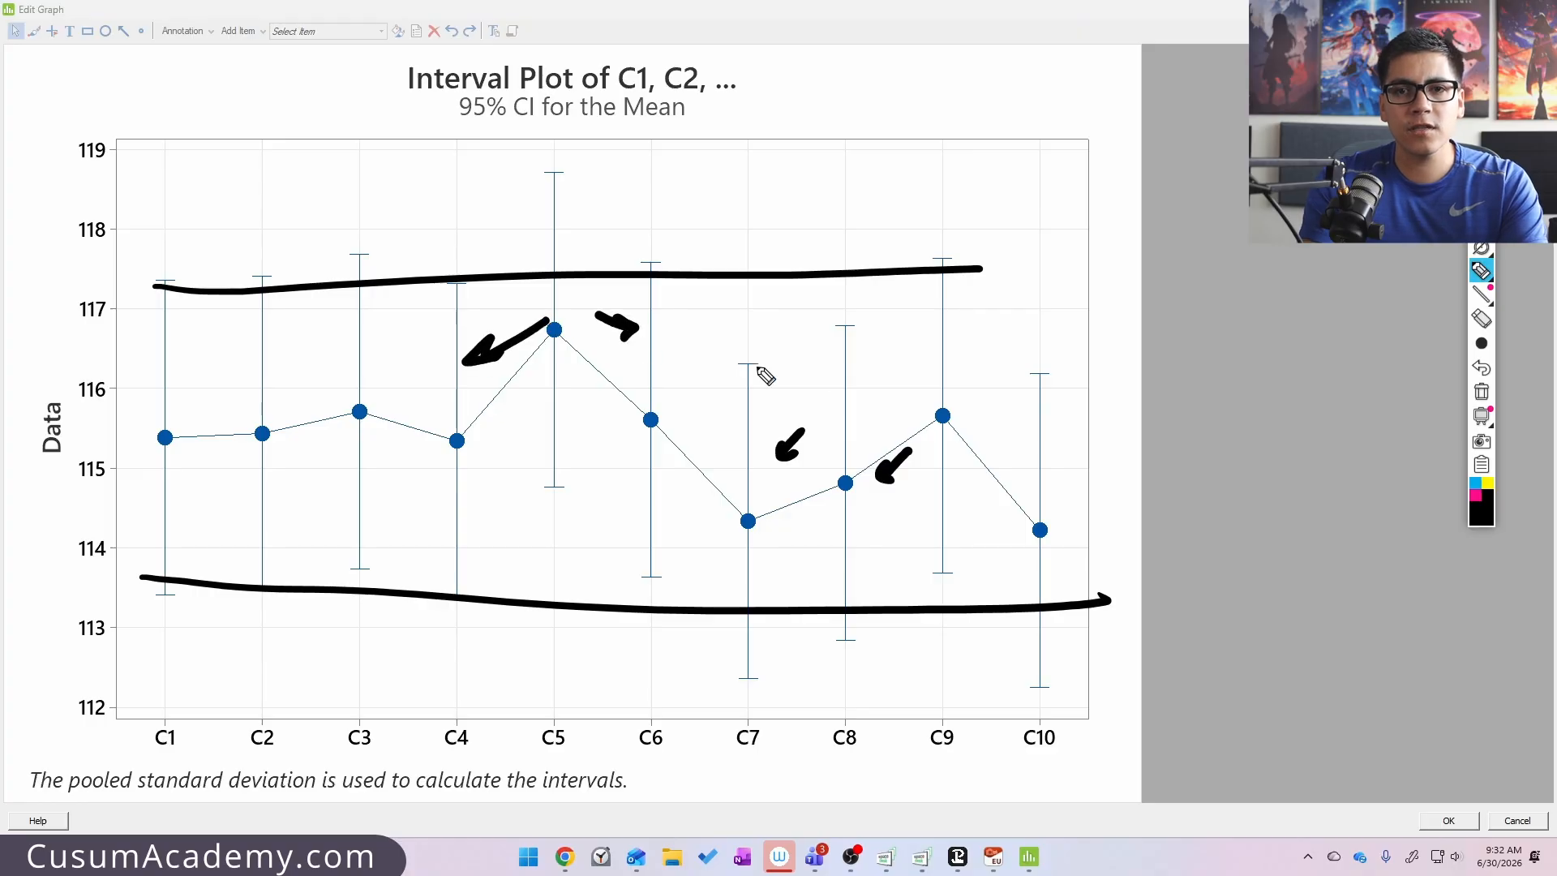
pyautogui.click(1482, 392)
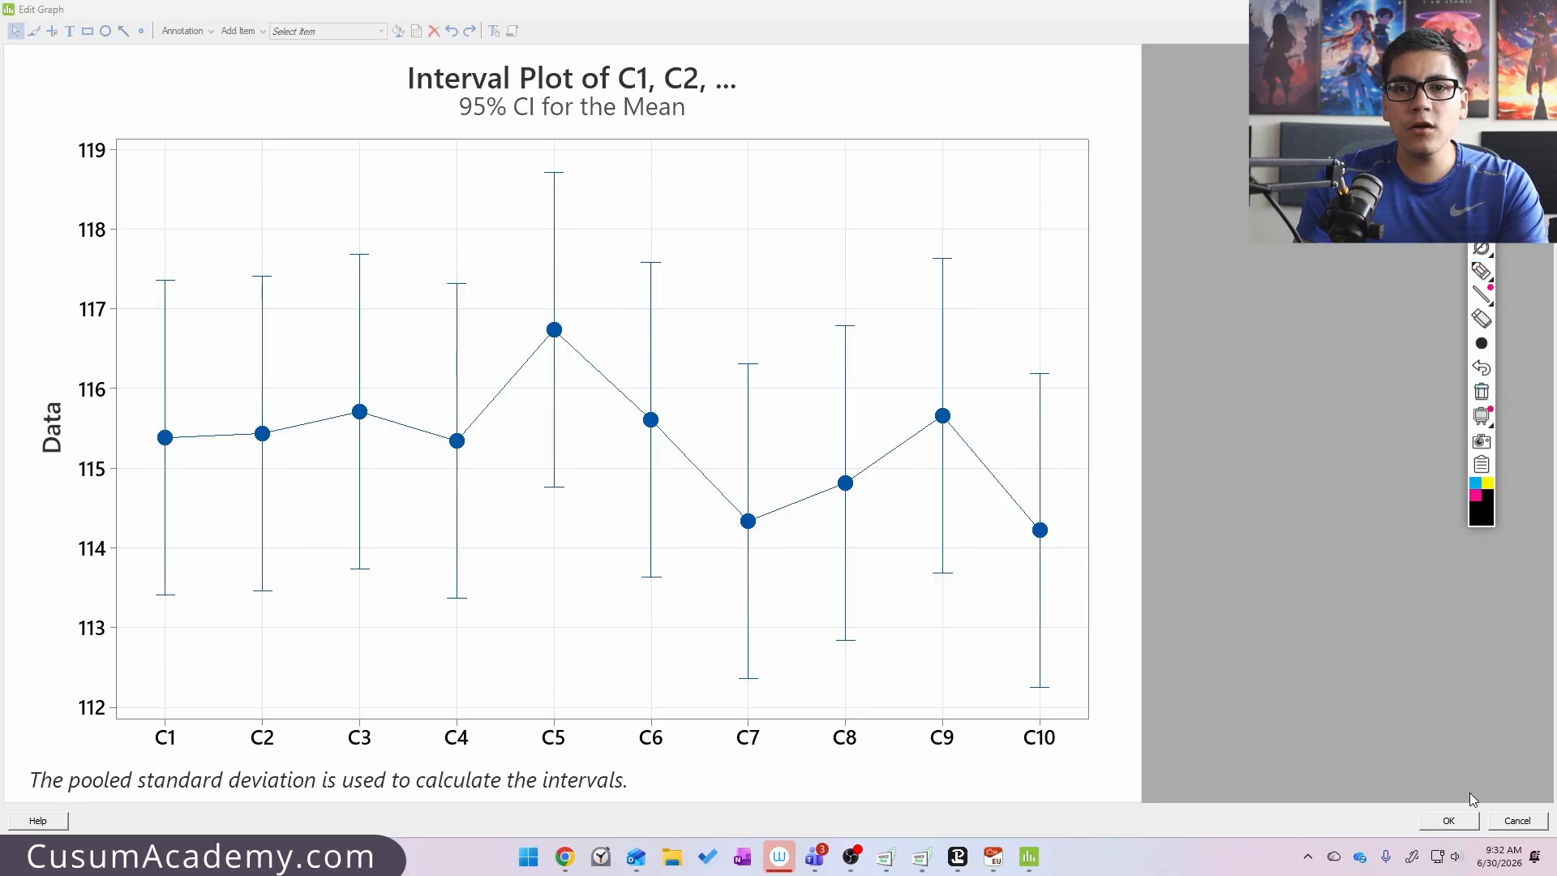
pyautogui.click(1446, 821)
# - Select the P-Value column in the Analysis of Variance table and write P > 0.05 beside it
pyautogui.scroll(10, 689, 584)
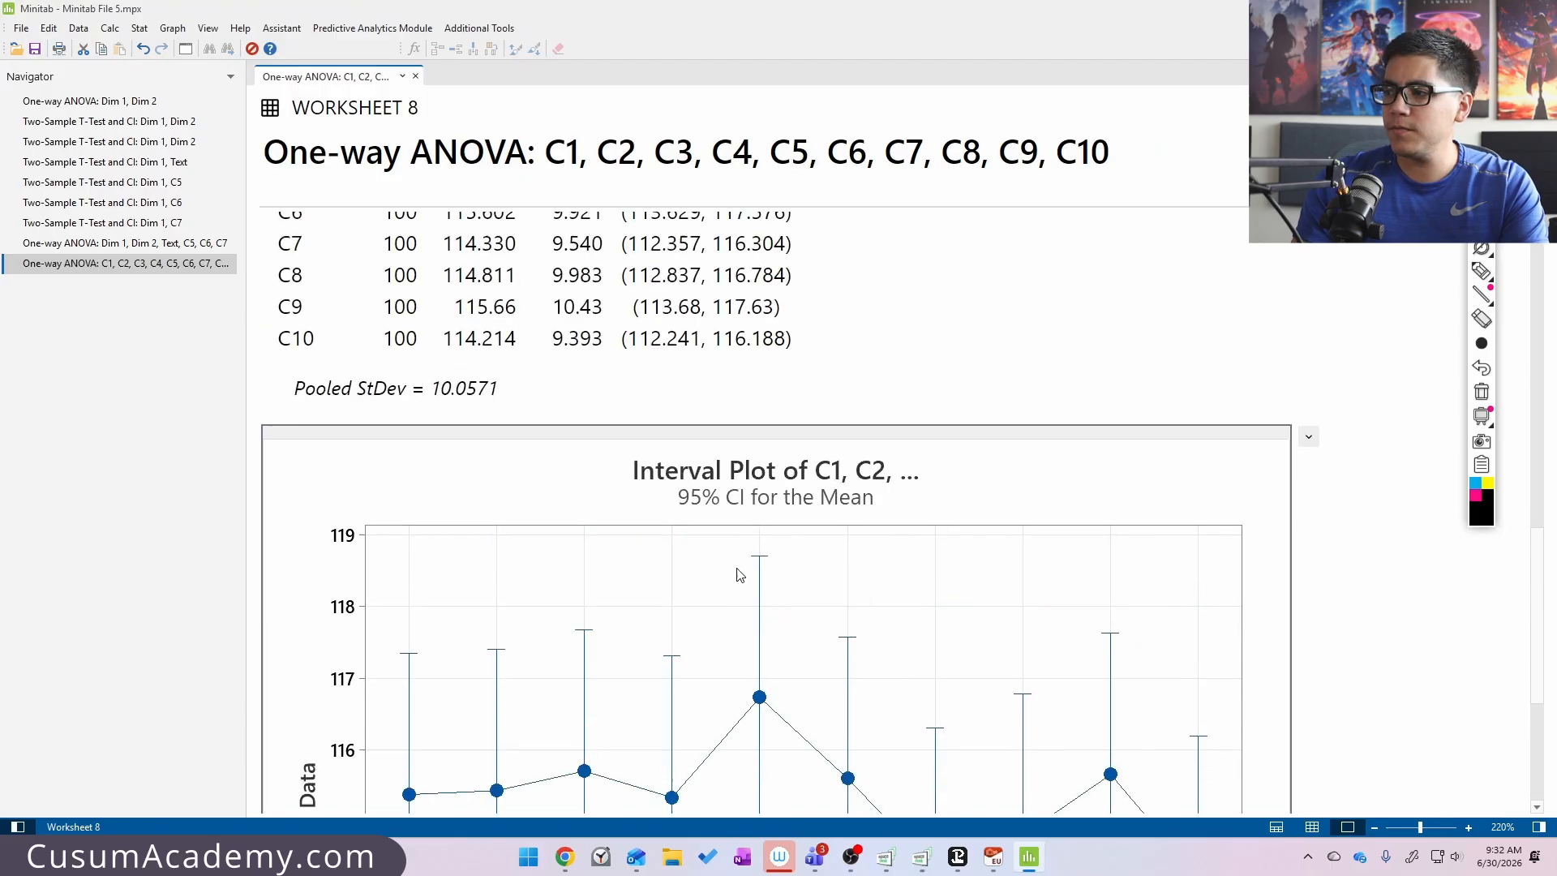
pyautogui.scroll(3, 643, 602)
pyautogui.click(801, 509)
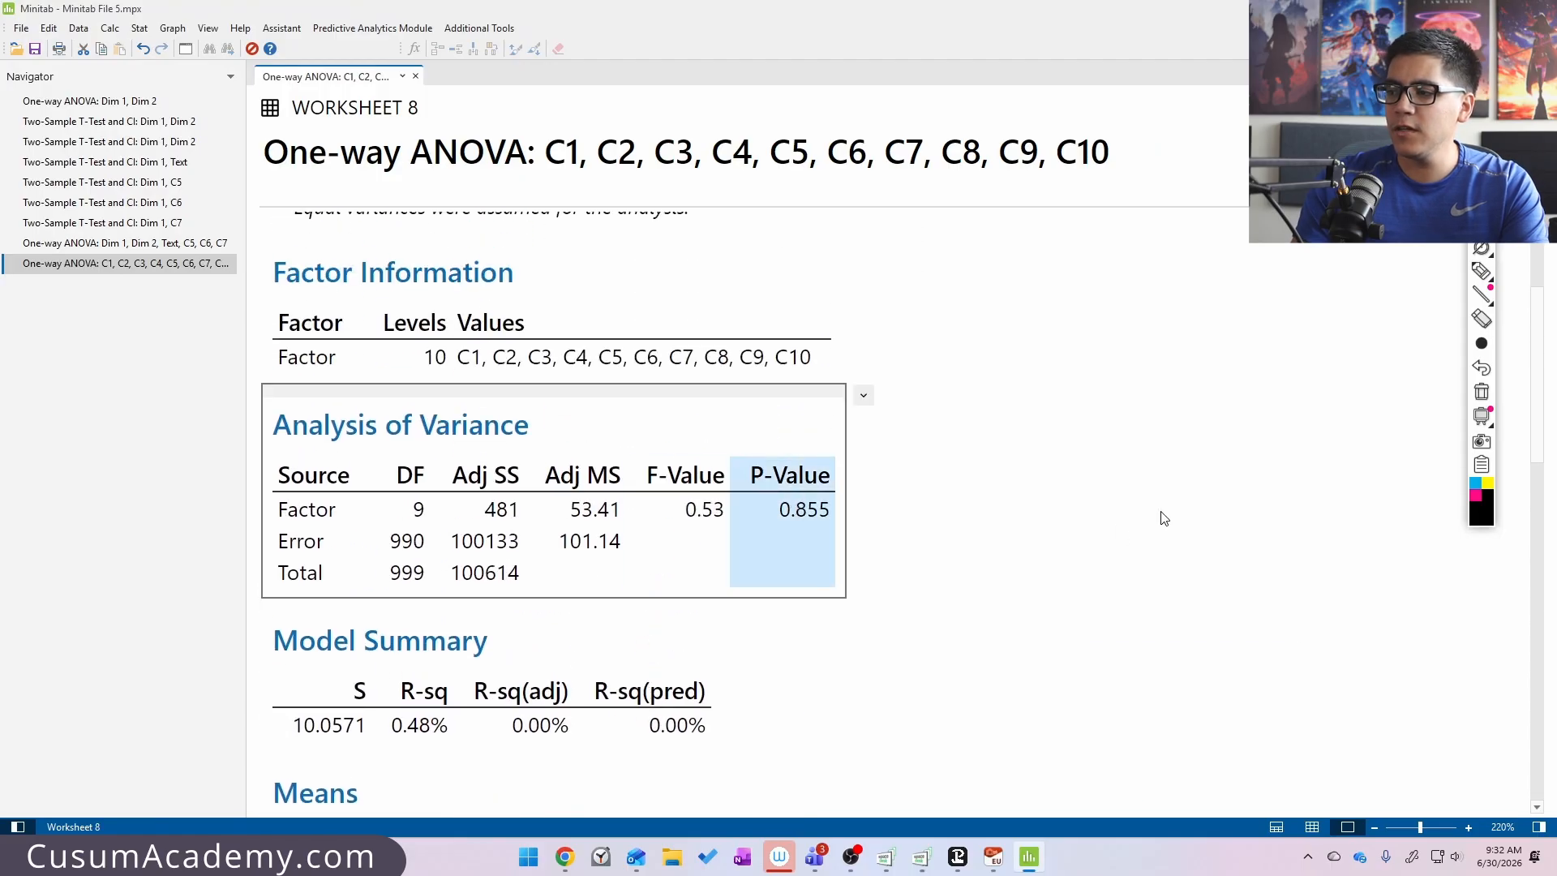
pyautogui.hotkey('ctrl', 'shift', 'p')
pyautogui.moveTo(880, 525)
pyautogui.mouseDown()
pyautogui.moveTo(892, 508)
pyautogui.moveTo(998, 504)
pyautogui.moveTo(1053, 521)
pyautogui.moveTo(1152, 516)
pyautogui.moveTo(1206, 466)
pyautogui.mouseUp()
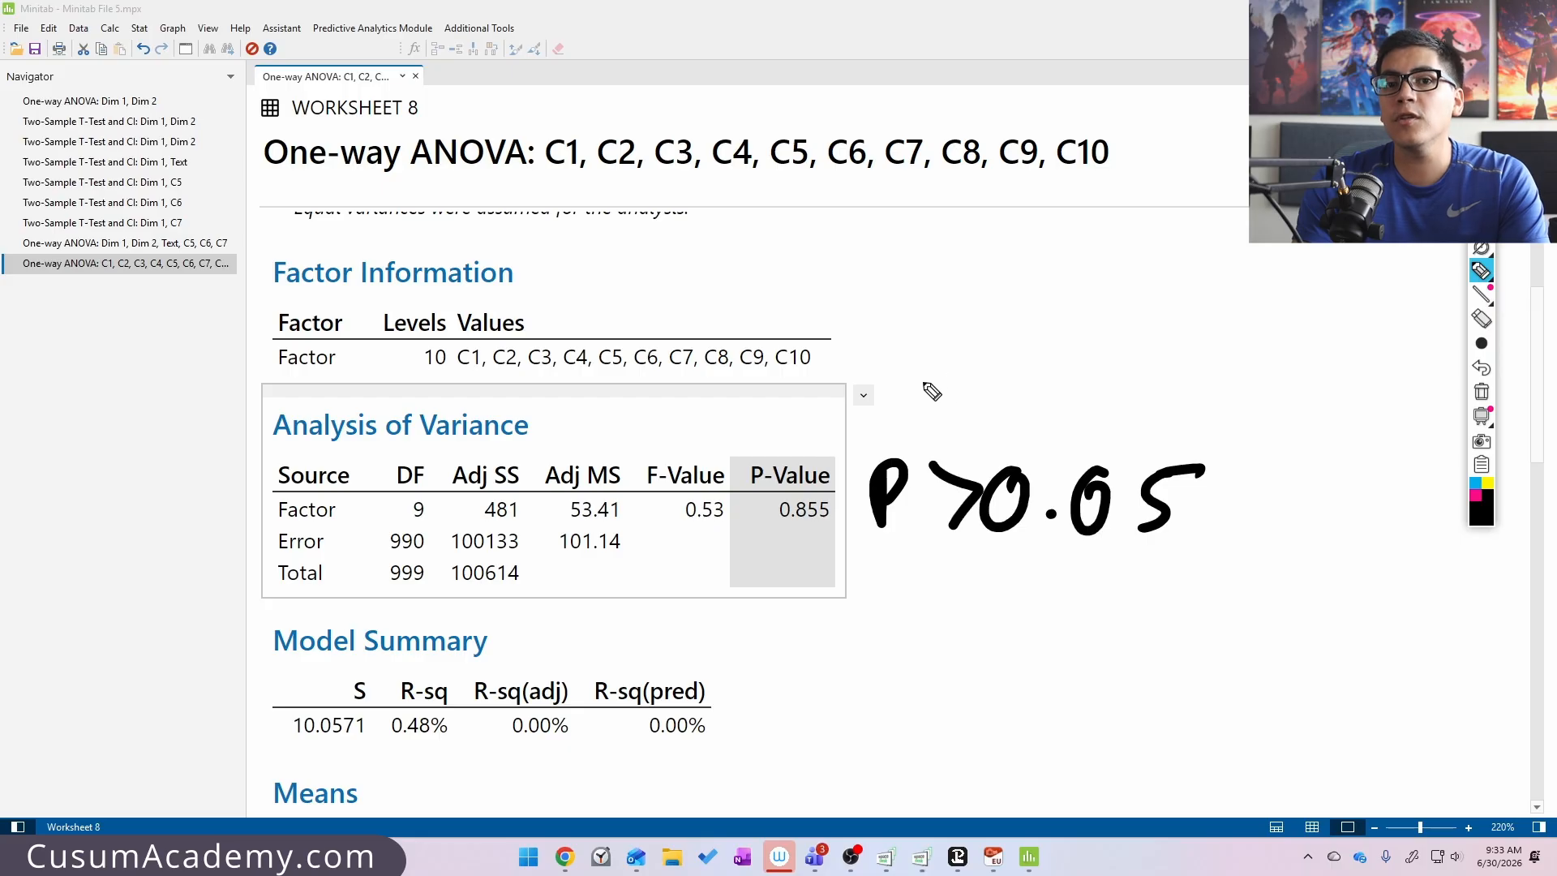
# - Draw brackets around the Mean and 95% CI columns of the Means table
pyautogui.scroll(-1, 677, 565)
pyautogui.scroll(-5, 677, 565)
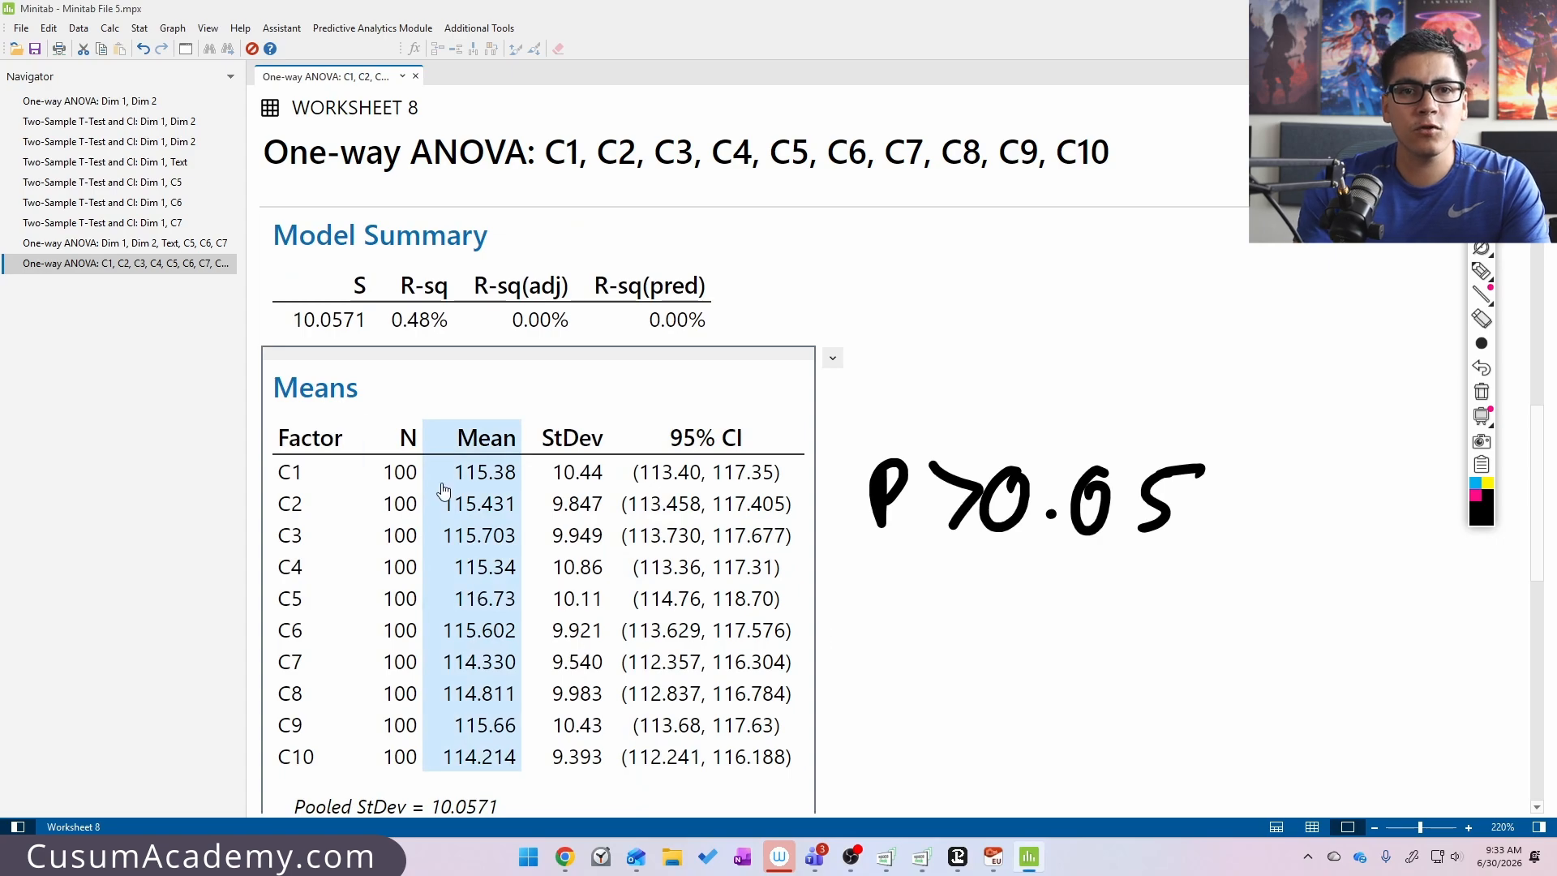
pyautogui.hotkey('ctrl', 'shift', '1')
pyautogui.moveTo(451, 457)
pyautogui.mouseDown()
pyautogui.moveTo(420, 487)
pyautogui.moveTo(442, 769)
pyautogui.moveTo(474, 771)
pyautogui.mouseUp()
pyautogui.moveTo(811, 438)
pyautogui.mouseDown()
pyautogui.moveTo(843, 434)
pyautogui.moveTo(883, 777)
pyautogui.moveTo(811, 784)
pyautogui.mouseUp()
pyautogui.moveTo(661, 422)
pyautogui.mouseDown()
pyautogui.moveTo(622, 765)
pyautogui.moveTo(661, 796)
pyautogui.mouseUp()
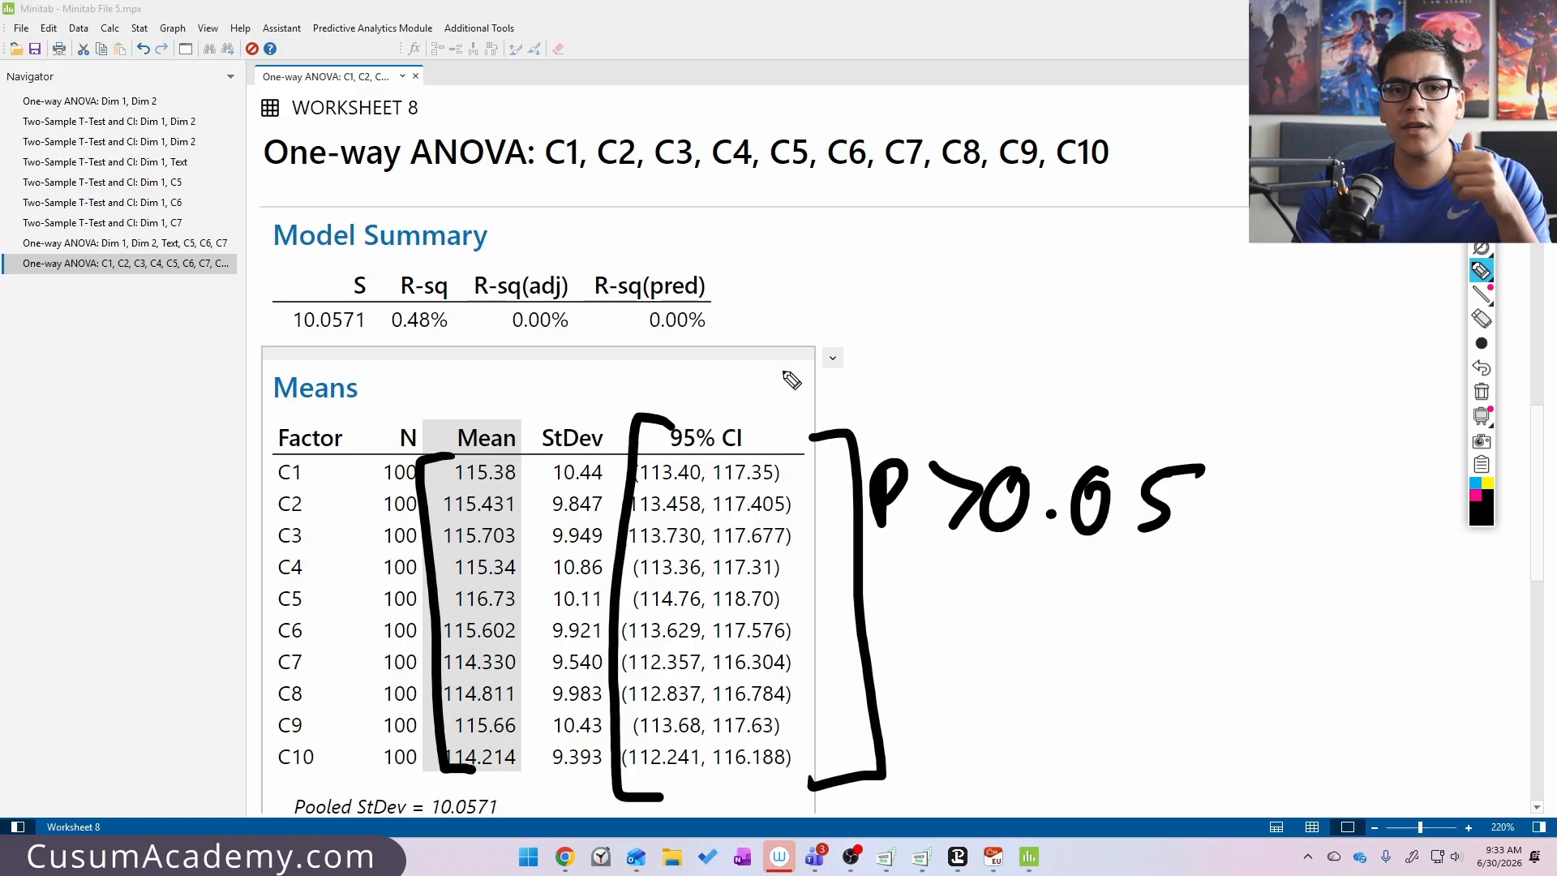
# - Clear the annotations and bring the interval plot of C1 to C10 into view
pyautogui.hotkey('ctrl', 'shift', '1')
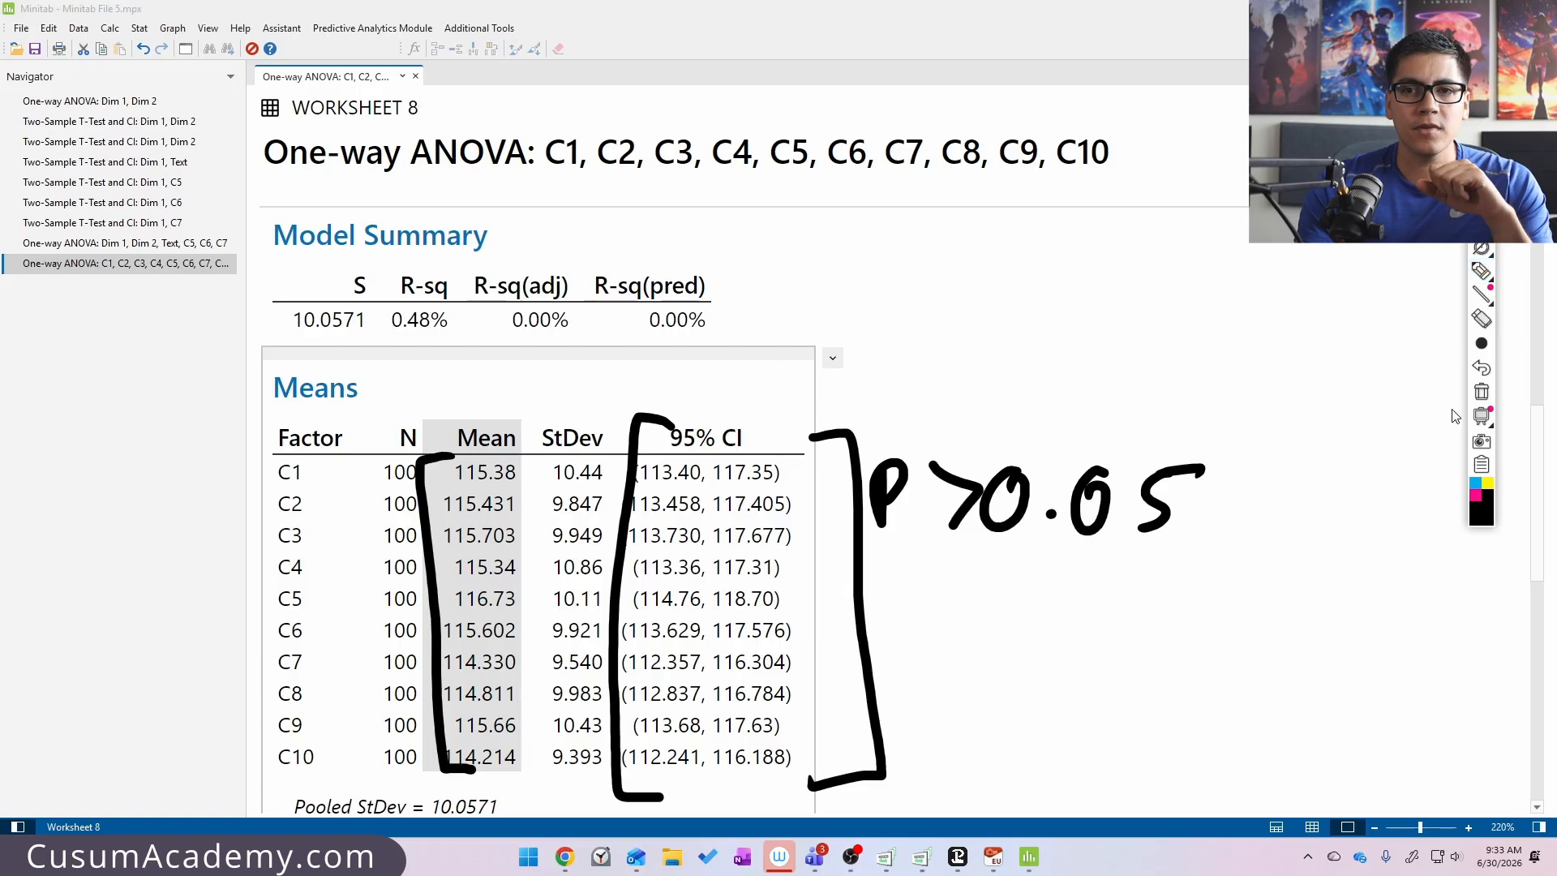
pyautogui.click(1481, 392)
pyautogui.scroll(-5, 1114, 426)
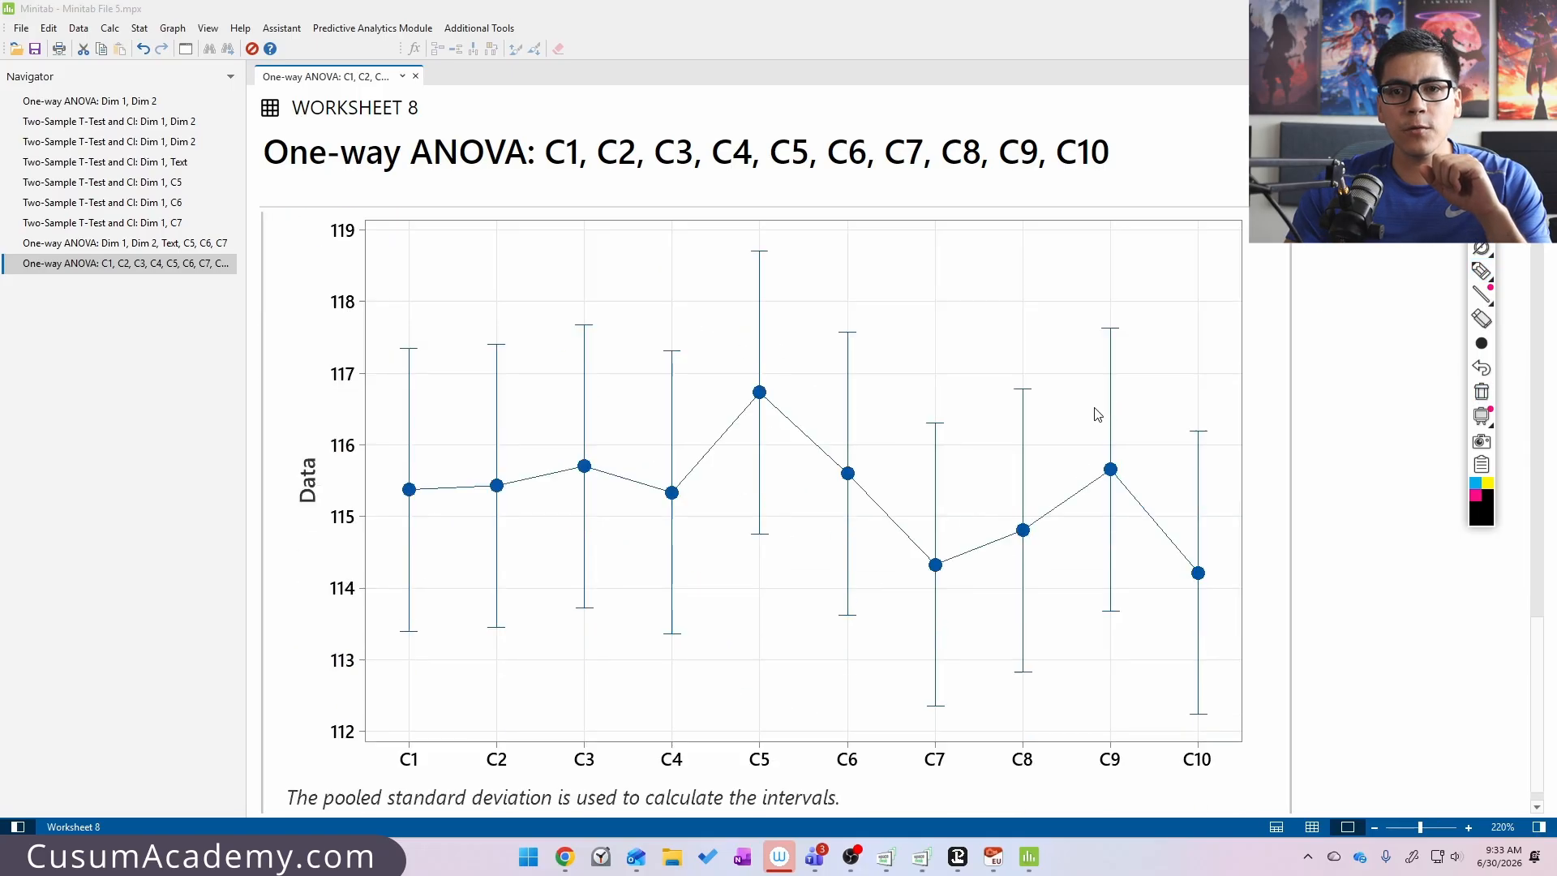
# - Generate 100 rows of normal random data in column C11 with mean 100 and standard deviation 10
pyautogui.click(1312, 826)
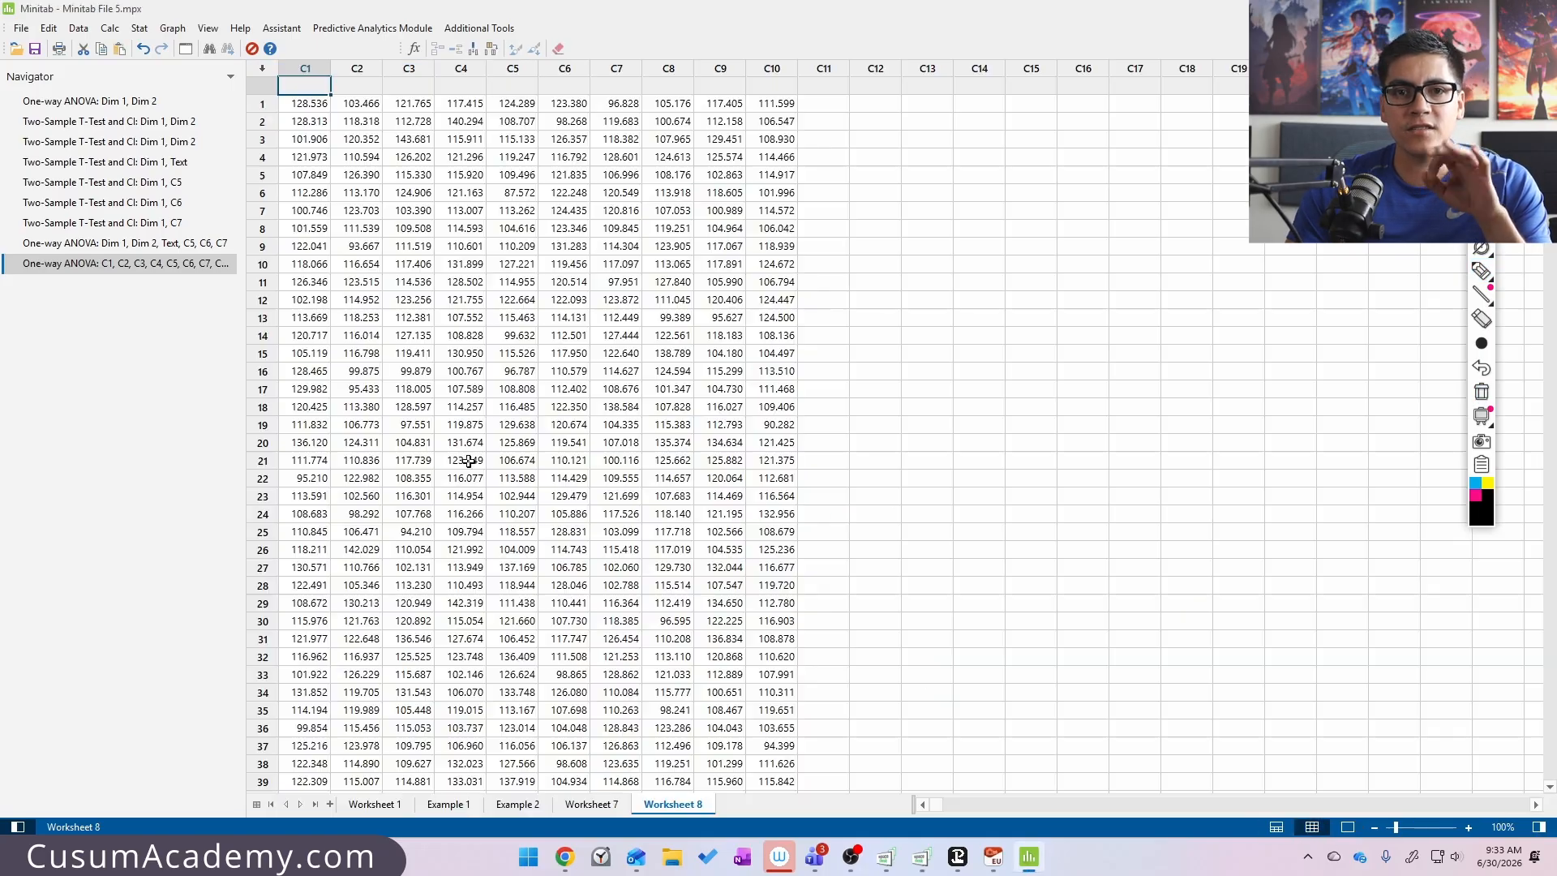
pyautogui.click(109, 28)
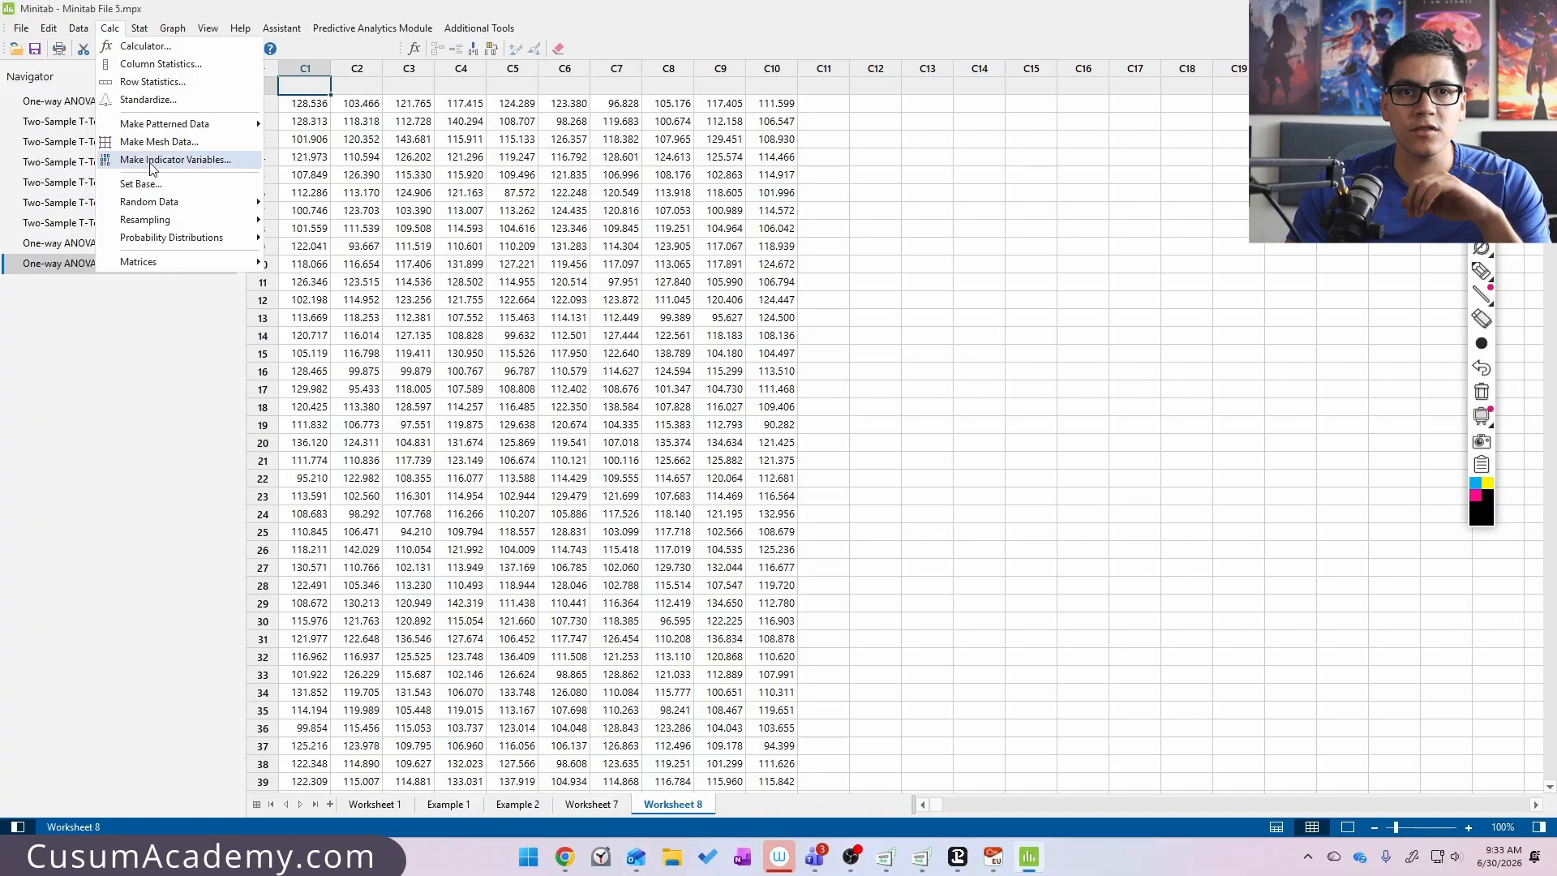
pyautogui.moveTo(173, 201)
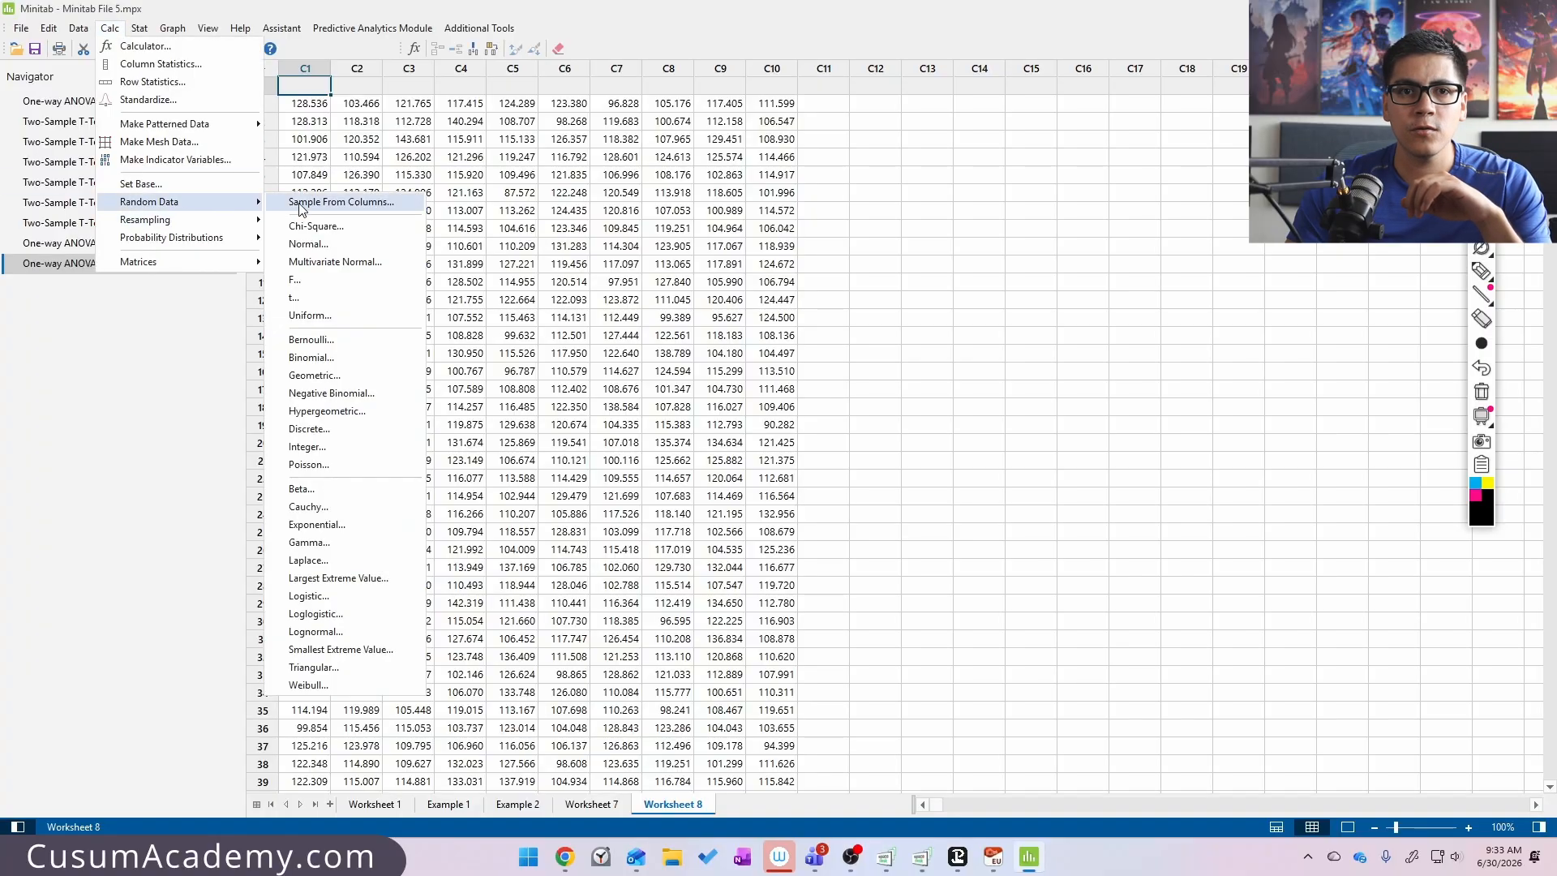
pyautogui.click(308, 244)
pyautogui.press('Tab')
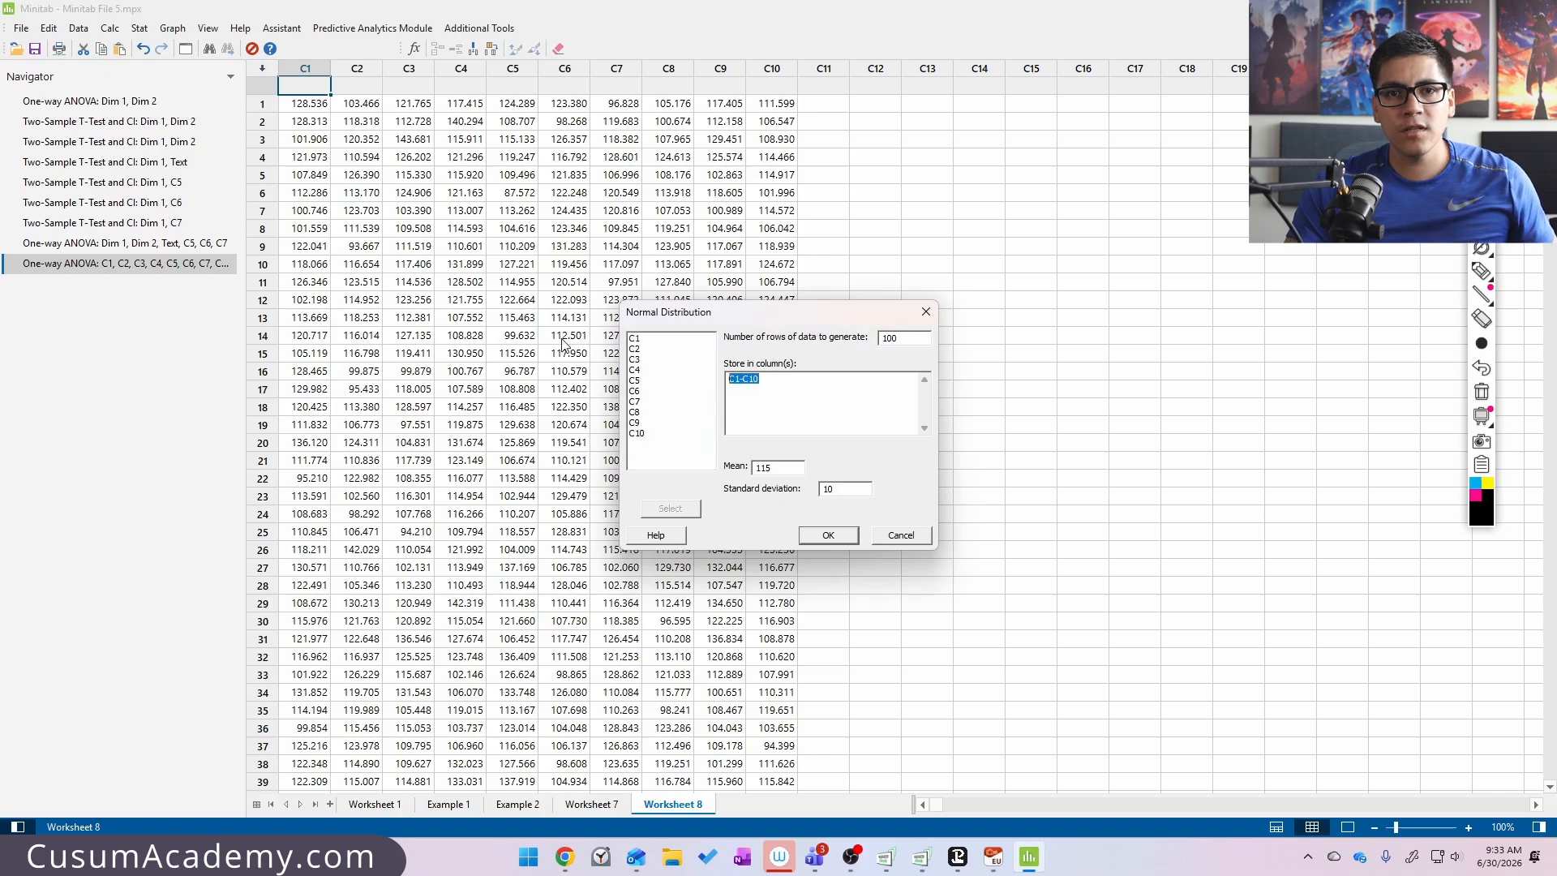
pyautogui.write('C11')
pyautogui.press('Tab')
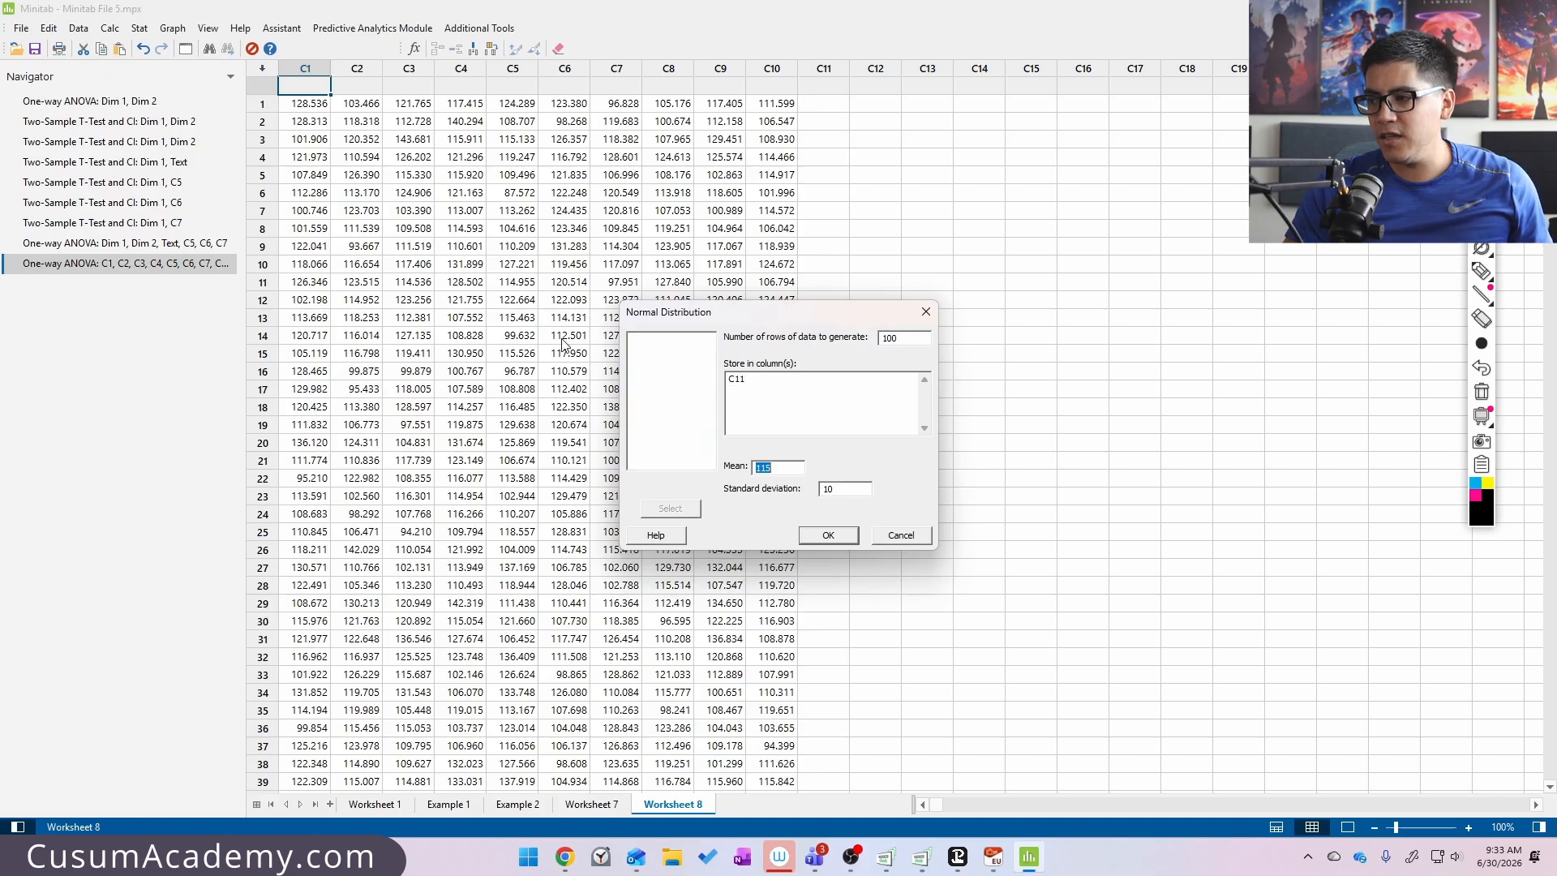
pyautogui.write('10')
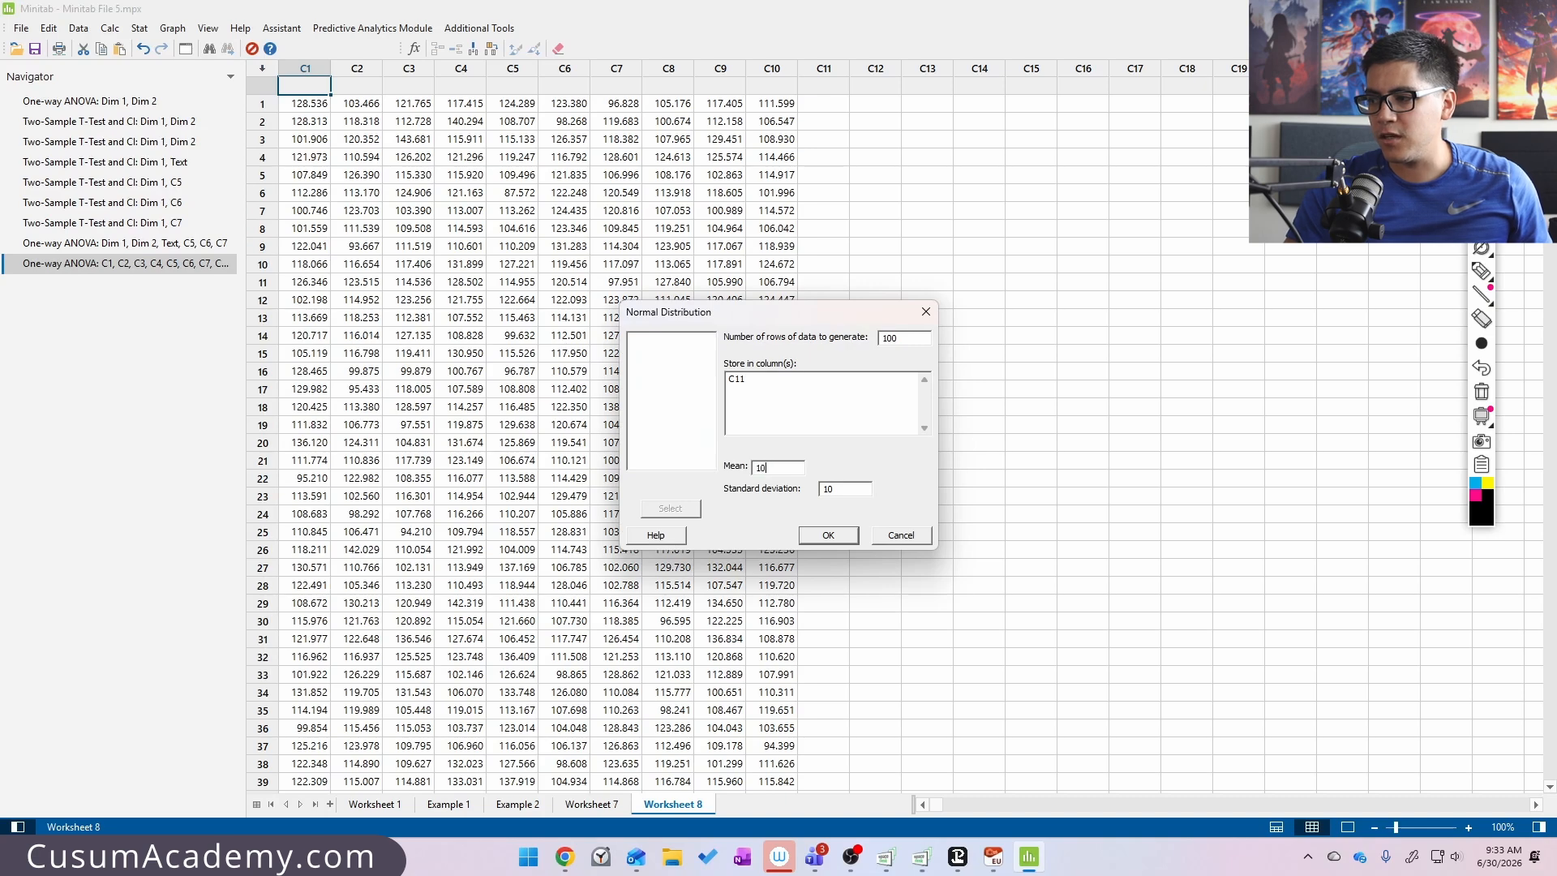
pyautogui.write('0')
pyautogui.press('Return')
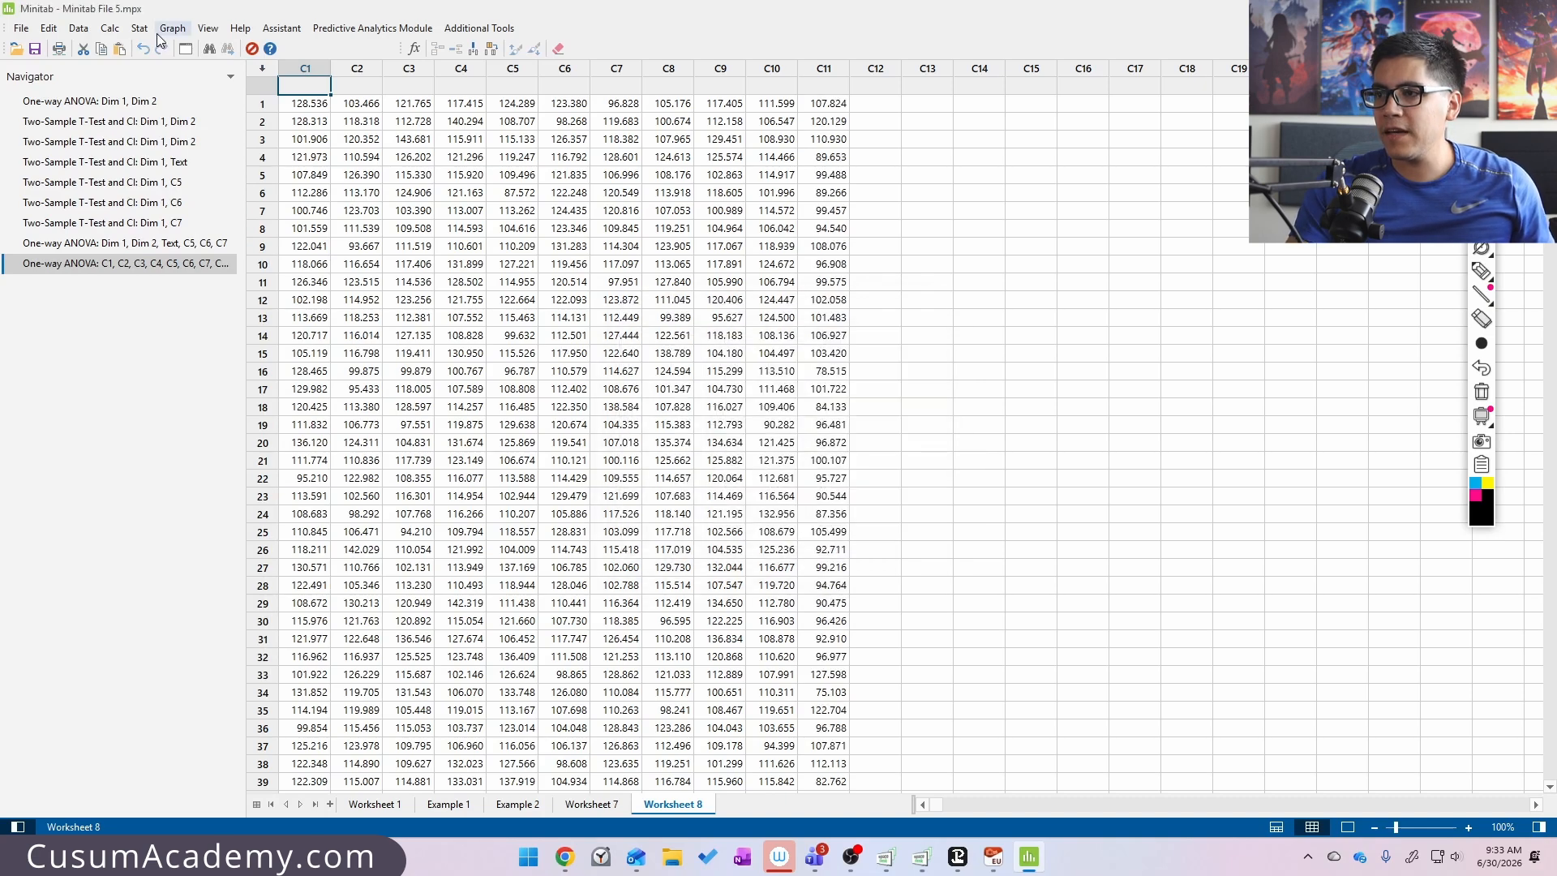
# - Run a one-way ANOVA on separate response columns C1 to C10 with C11 added
pyautogui.click(139, 27)
pyautogui.moveTo(192, 87)
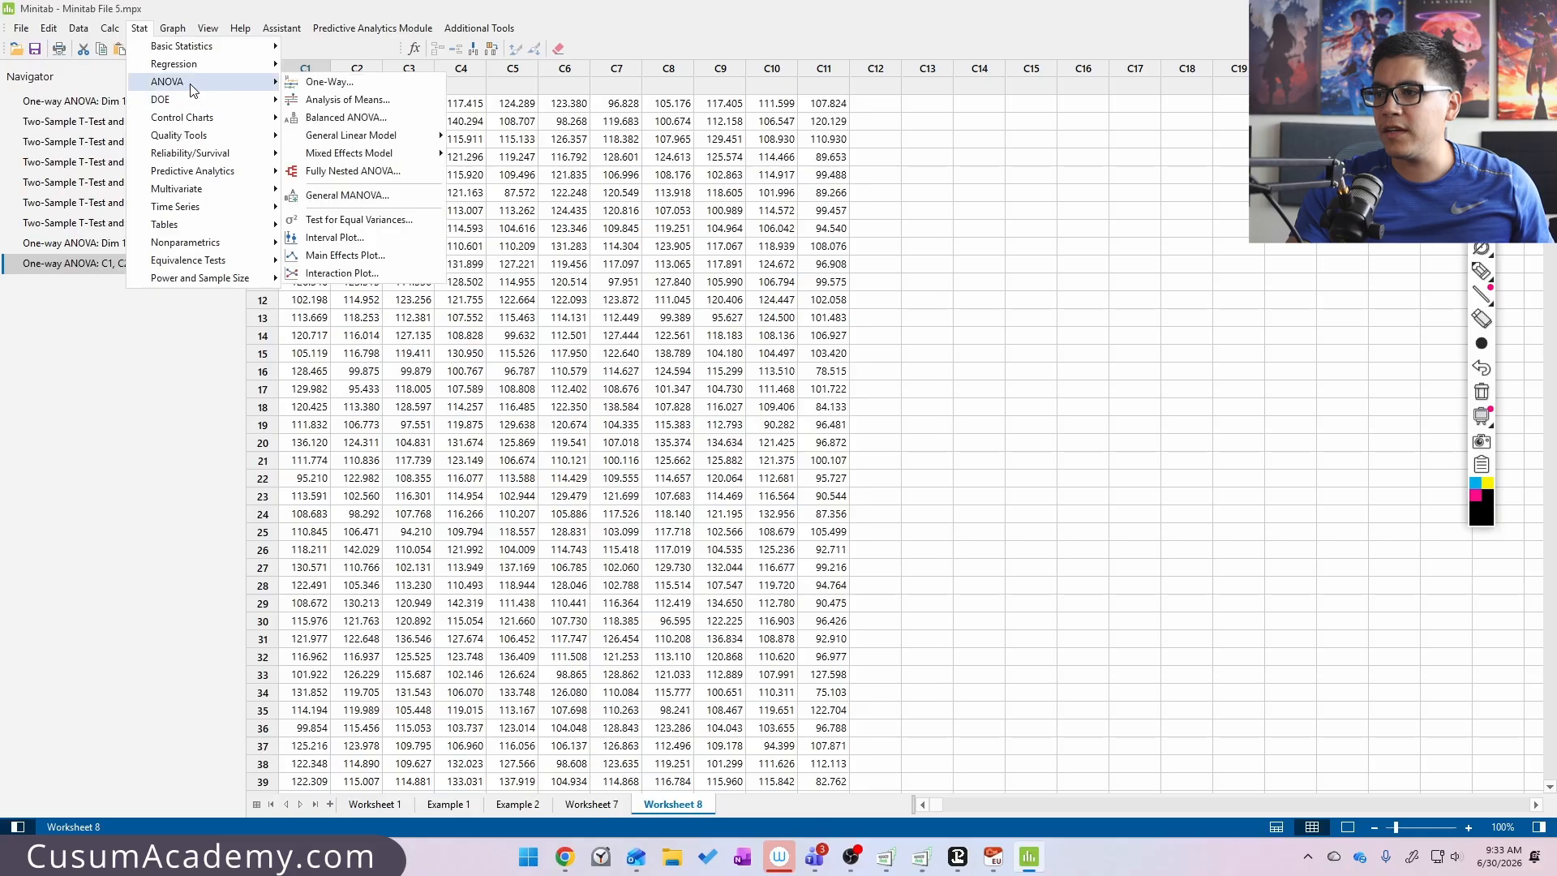
pyautogui.click(333, 84)
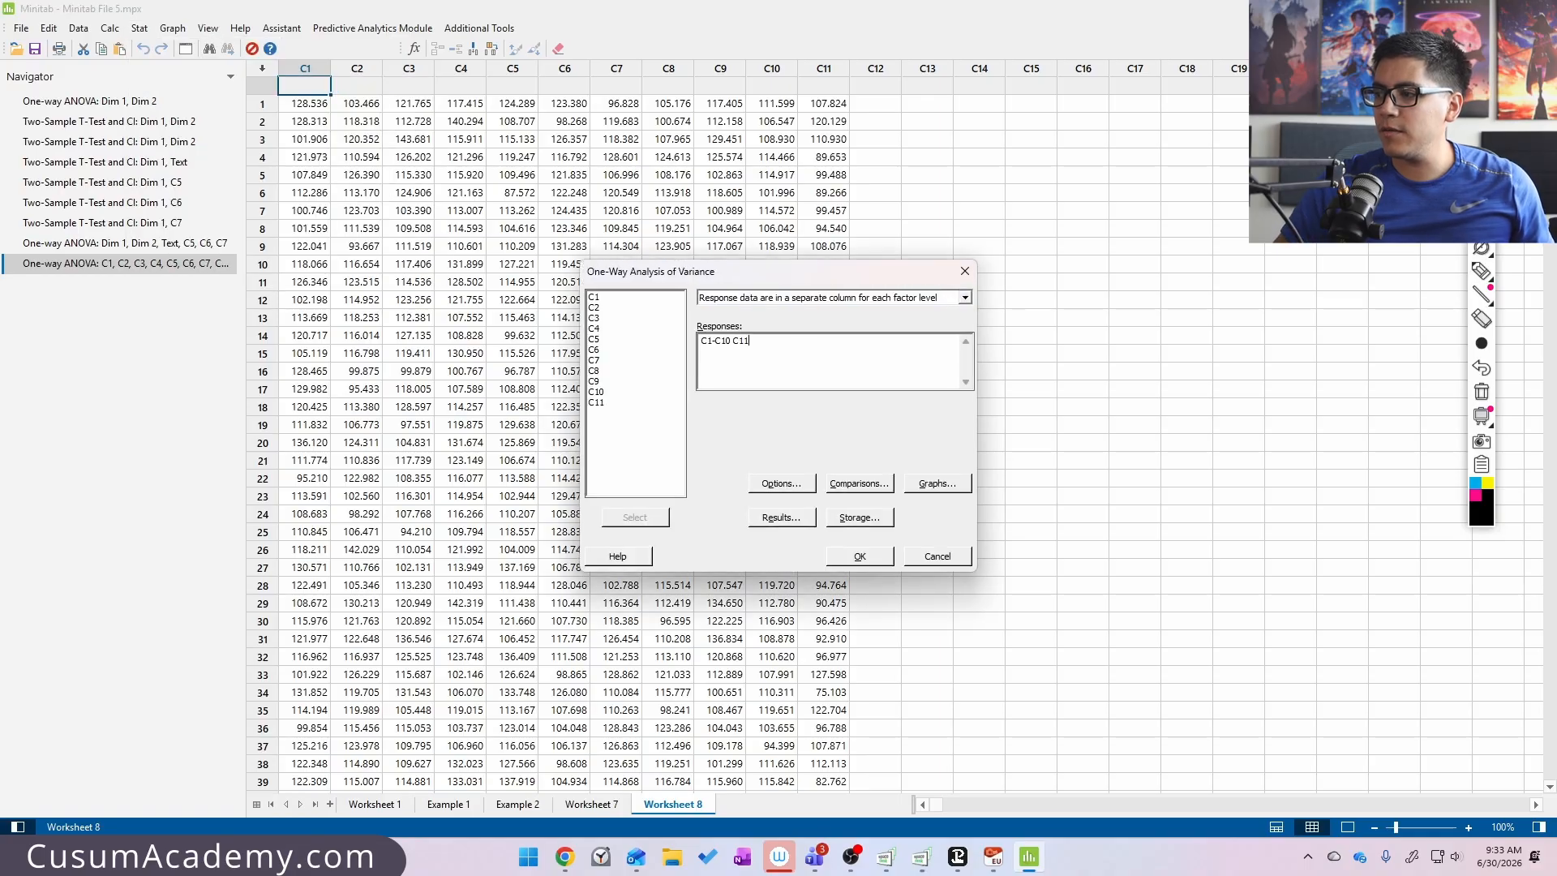
pyautogui.write('C11')
pyautogui.press('Return')
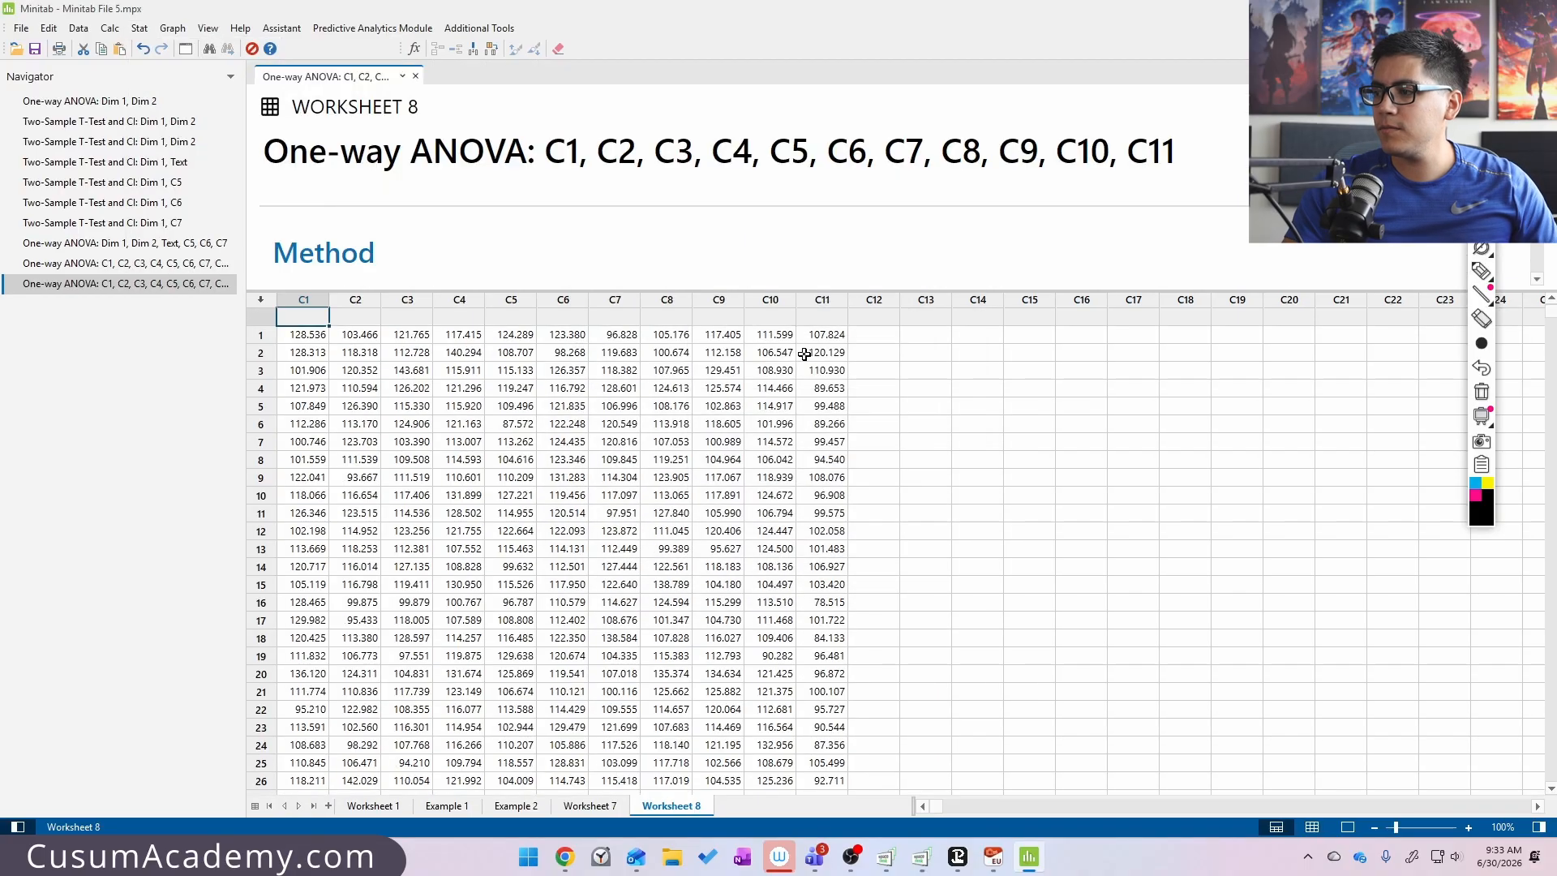
# - Show the ANOVA output alone and open the interval plot of C1 to C11 in a maximized graph editor
pyautogui.click(1348, 826)
pyautogui.scroll(-8, 859, 551)
pyautogui.scroll(-10, 852, 546)
pyautogui.doubleClick(816, 573)
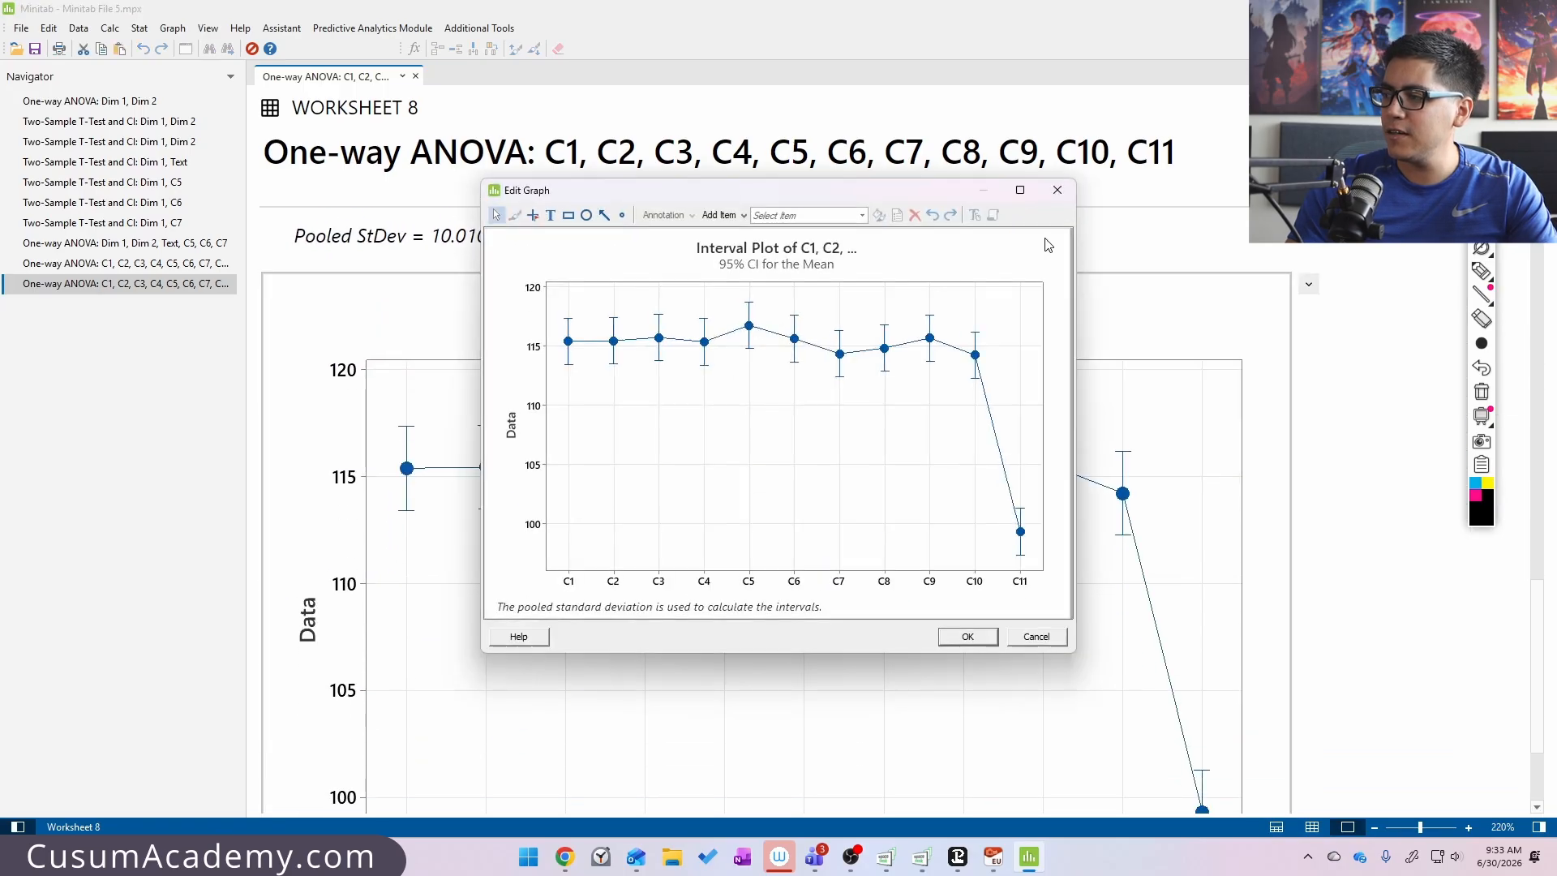
pyautogui.click(1017, 189)
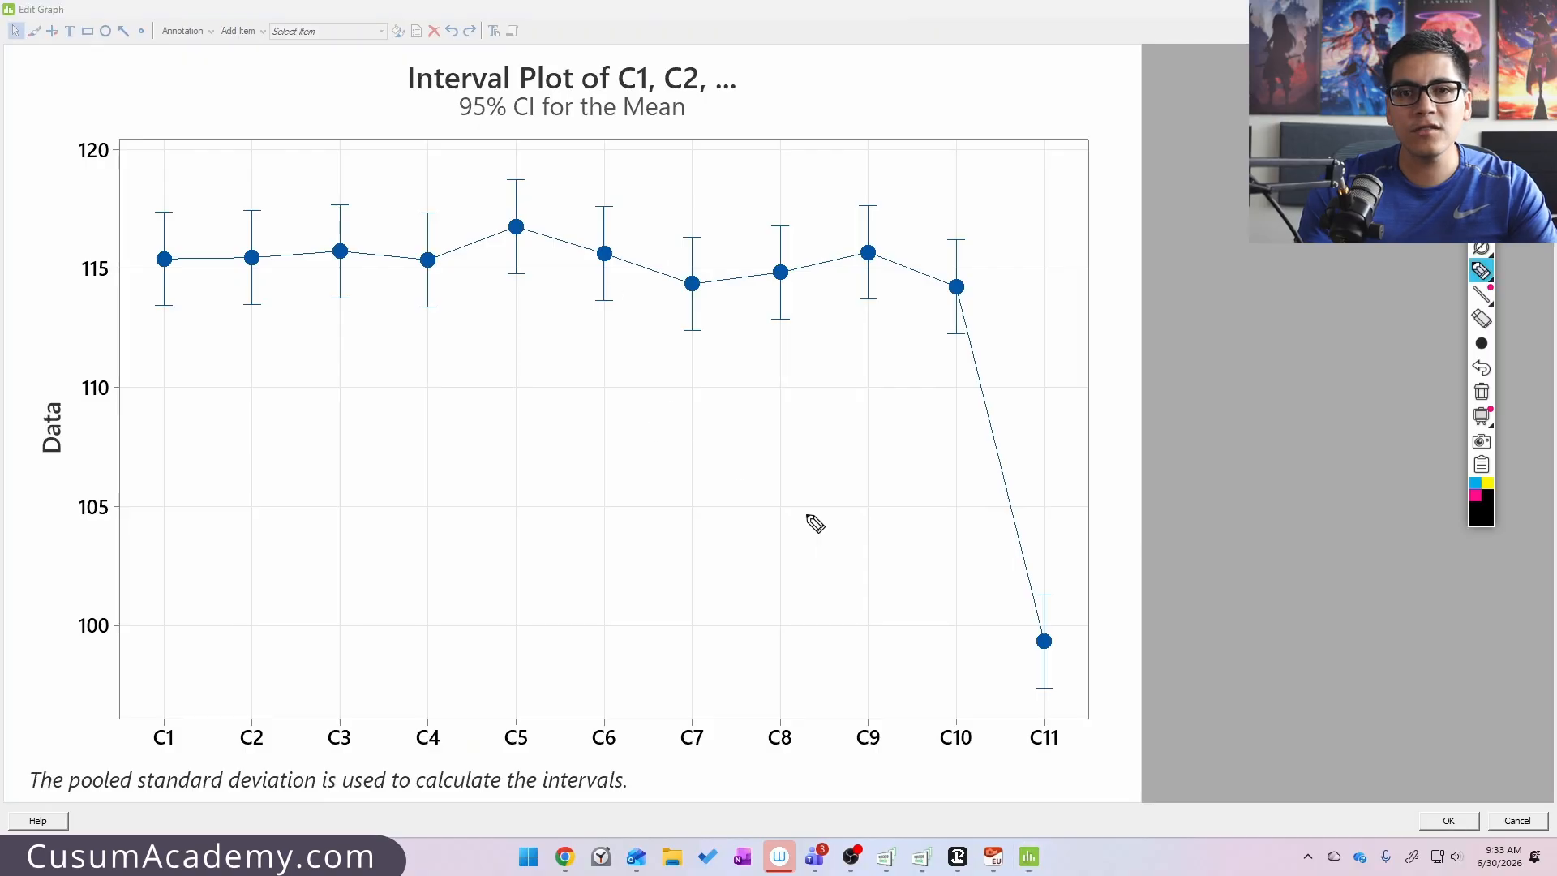
# - Draw lines bounding the C11 interval and the C1 to C10 intervals, bracket the C1 to C10 band, and add an arrow down to C11
pyautogui.moveTo(880, 593); pyautogui.dragTo(1234, 561)
pyautogui.moveTo(970, 691); pyautogui.dragTo(1196, 696)
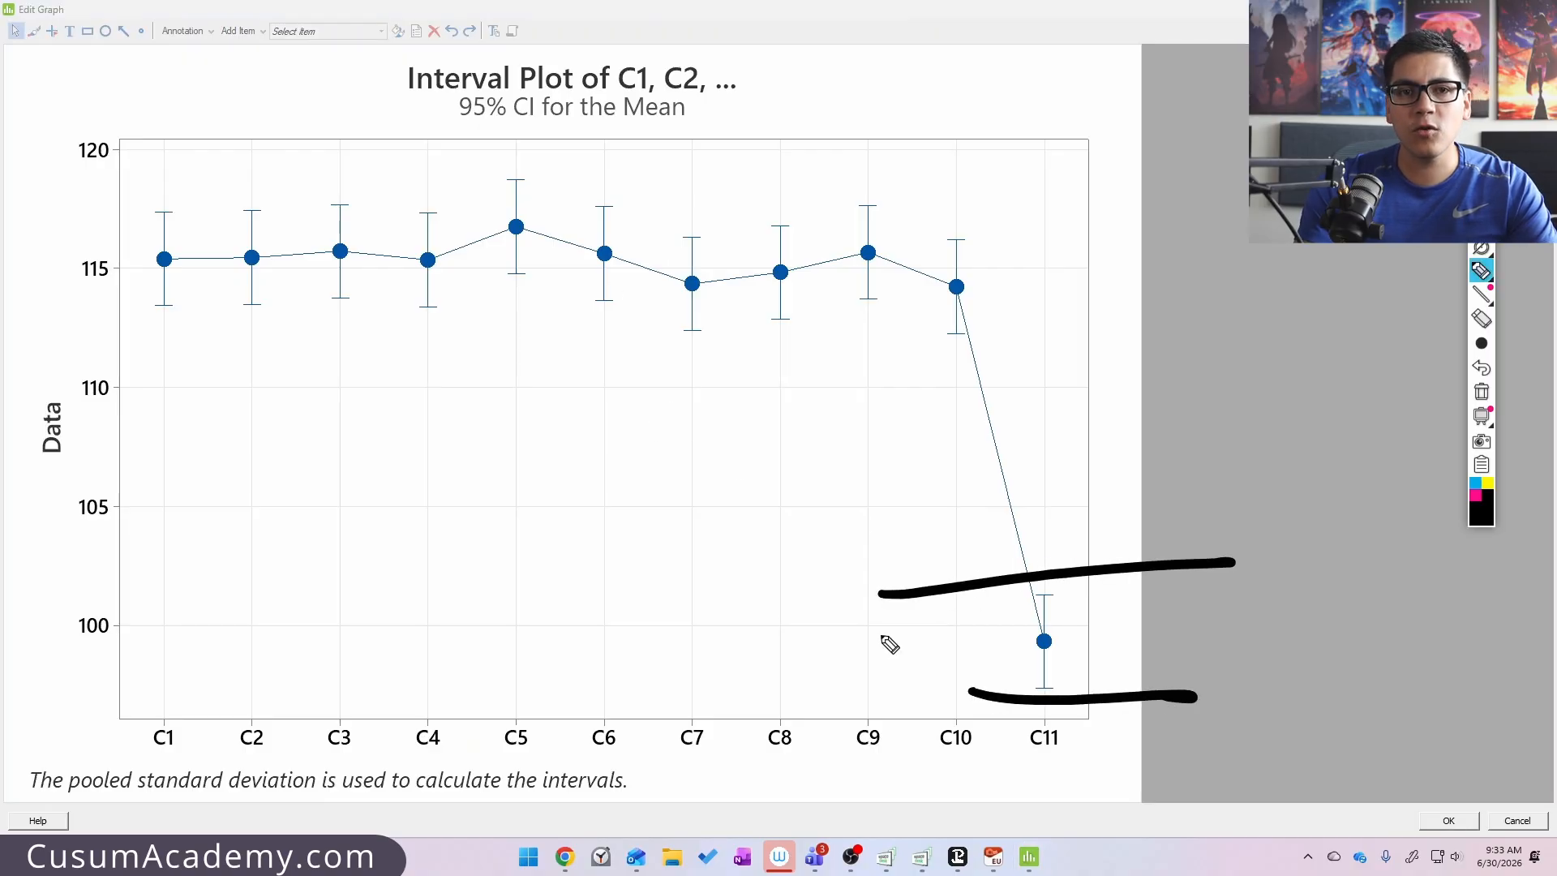
pyautogui.moveTo(111, 323); pyautogui.dragTo(1015, 292)
pyautogui.moveTo(96, 201)
pyautogui.mouseDown()
pyautogui.moveTo(1015, 174)
pyautogui.moveTo(1077, 320)
pyautogui.moveTo(1043, 303)
pyautogui.moveTo(1062, 553)
pyautogui.mouseUp()
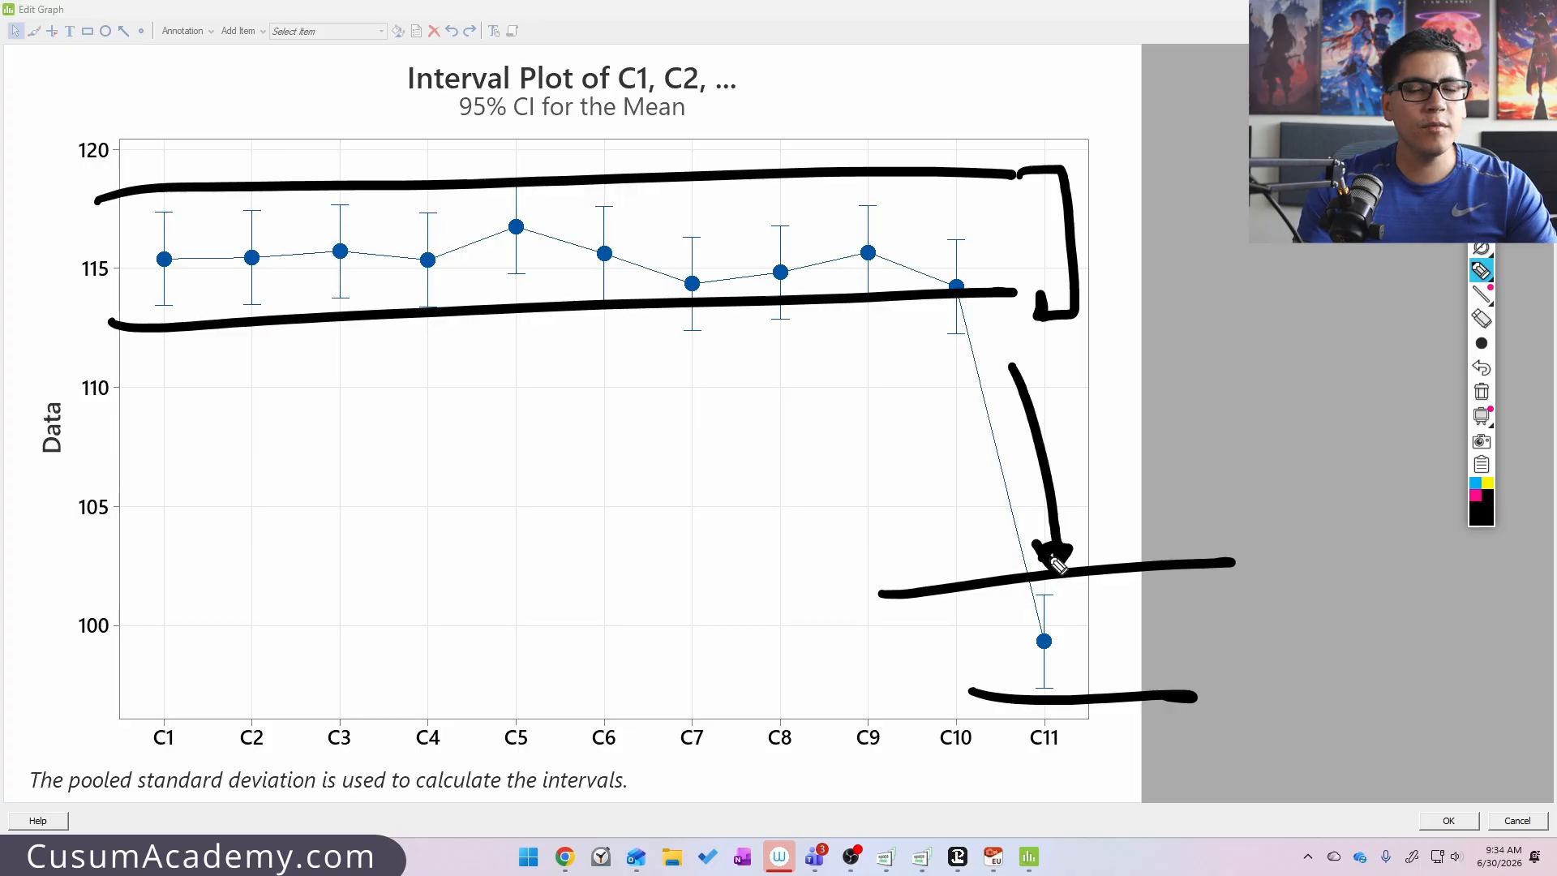
pyautogui.press('Escape')
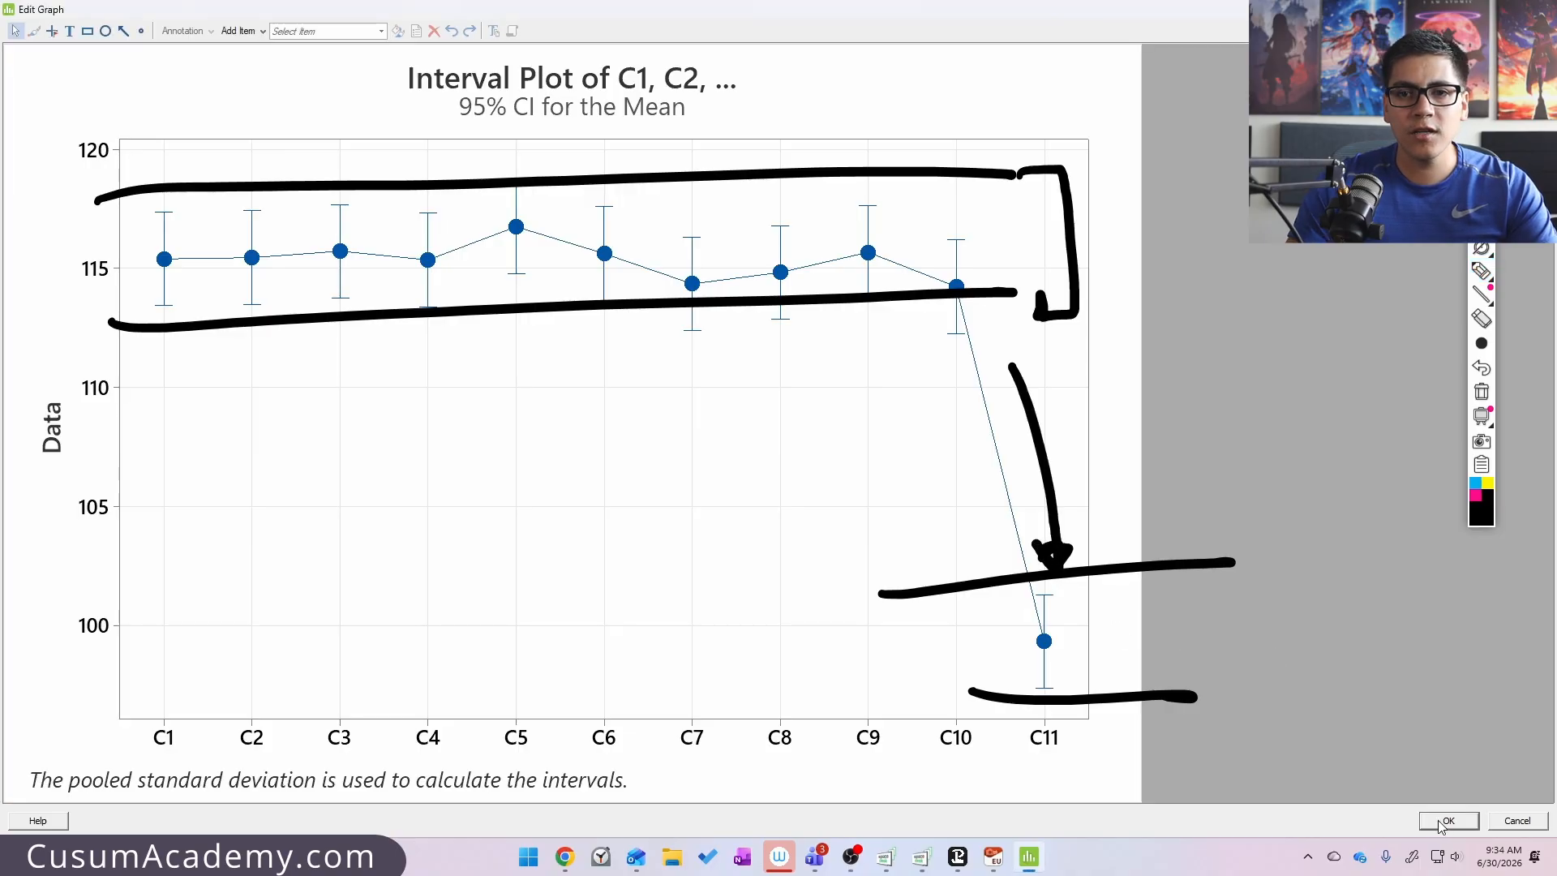
# - Circle the P-Value in the Analysis of Variance table, write P < 0.05 above it, and clear all annotations
pyautogui.click(1448, 820)
pyautogui.scroll(10, 981, 562)
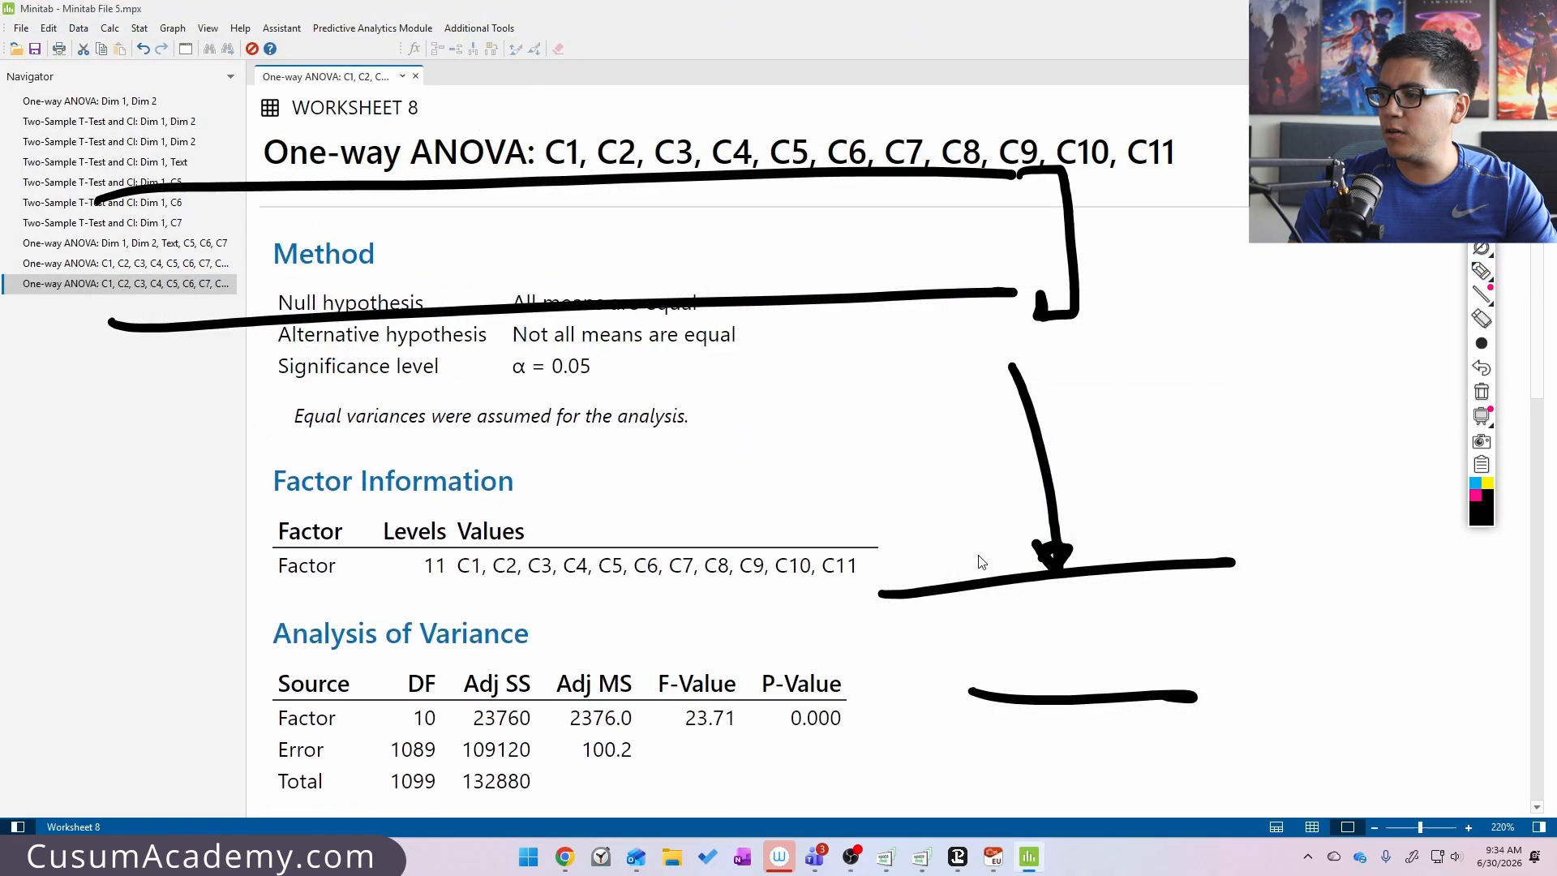
pyautogui.scroll(-2, 981, 562)
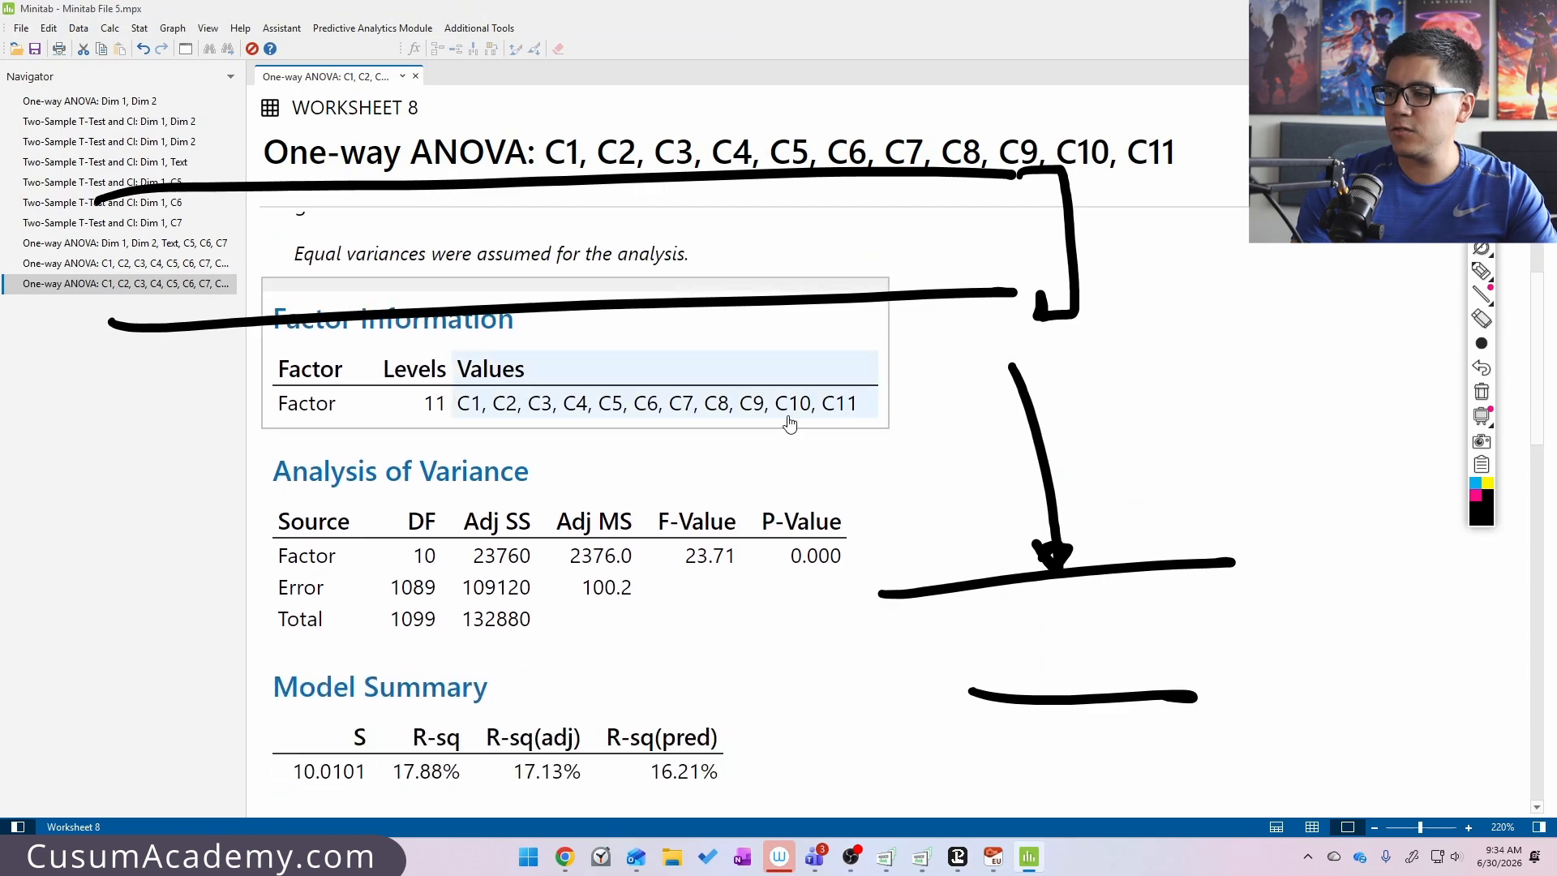
pyautogui.hotkey('ctrl', 'shift', 'p')
pyautogui.moveTo(852, 508)
pyautogui.mouseDown()
pyautogui.moveTo(785, 611)
pyautogui.moveTo(828, 464)
pyautogui.moveTo(817, 431)
pyautogui.moveTo(1005, 454)
pyautogui.moveTo(1013, 468)
pyautogui.moveTo(1048, 428)
pyautogui.mouseUp()
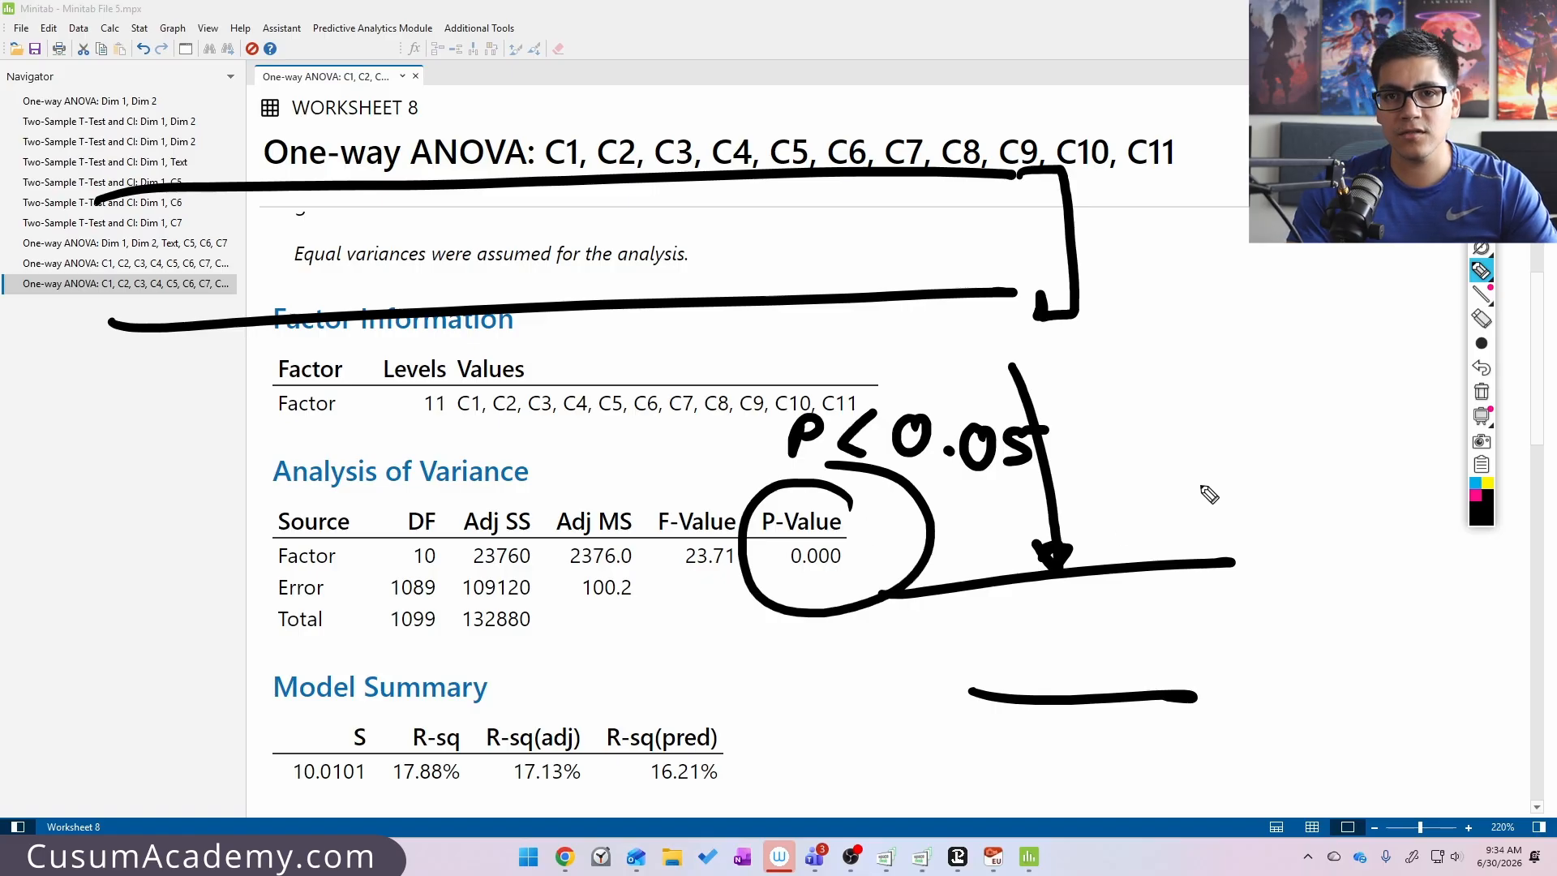
pyautogui.click(1480, 395)
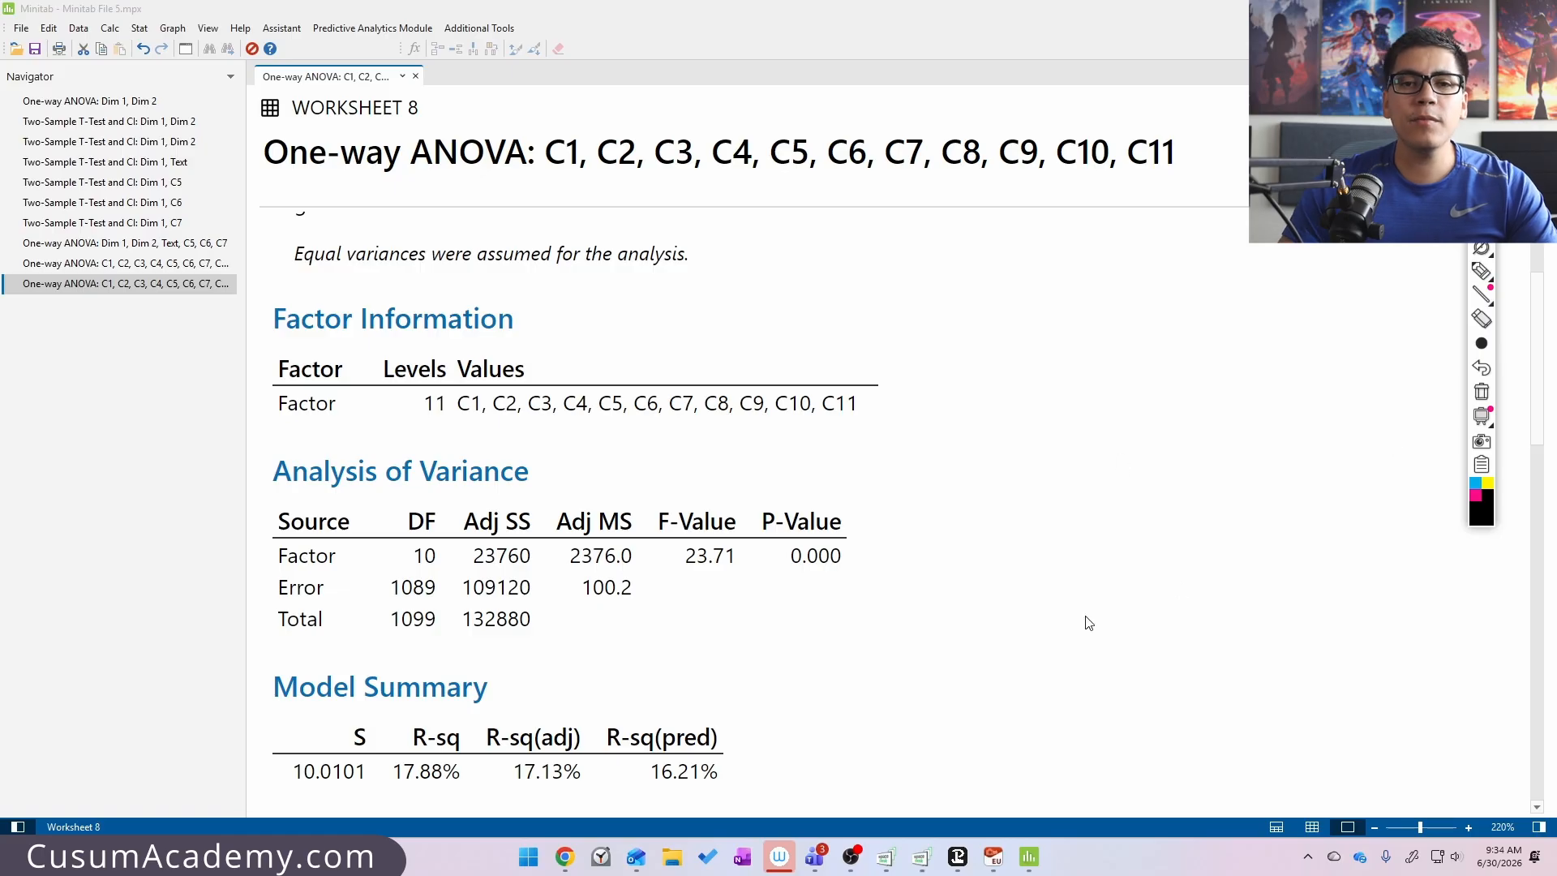
pyautogui.scroll(-10, 1383, 381)
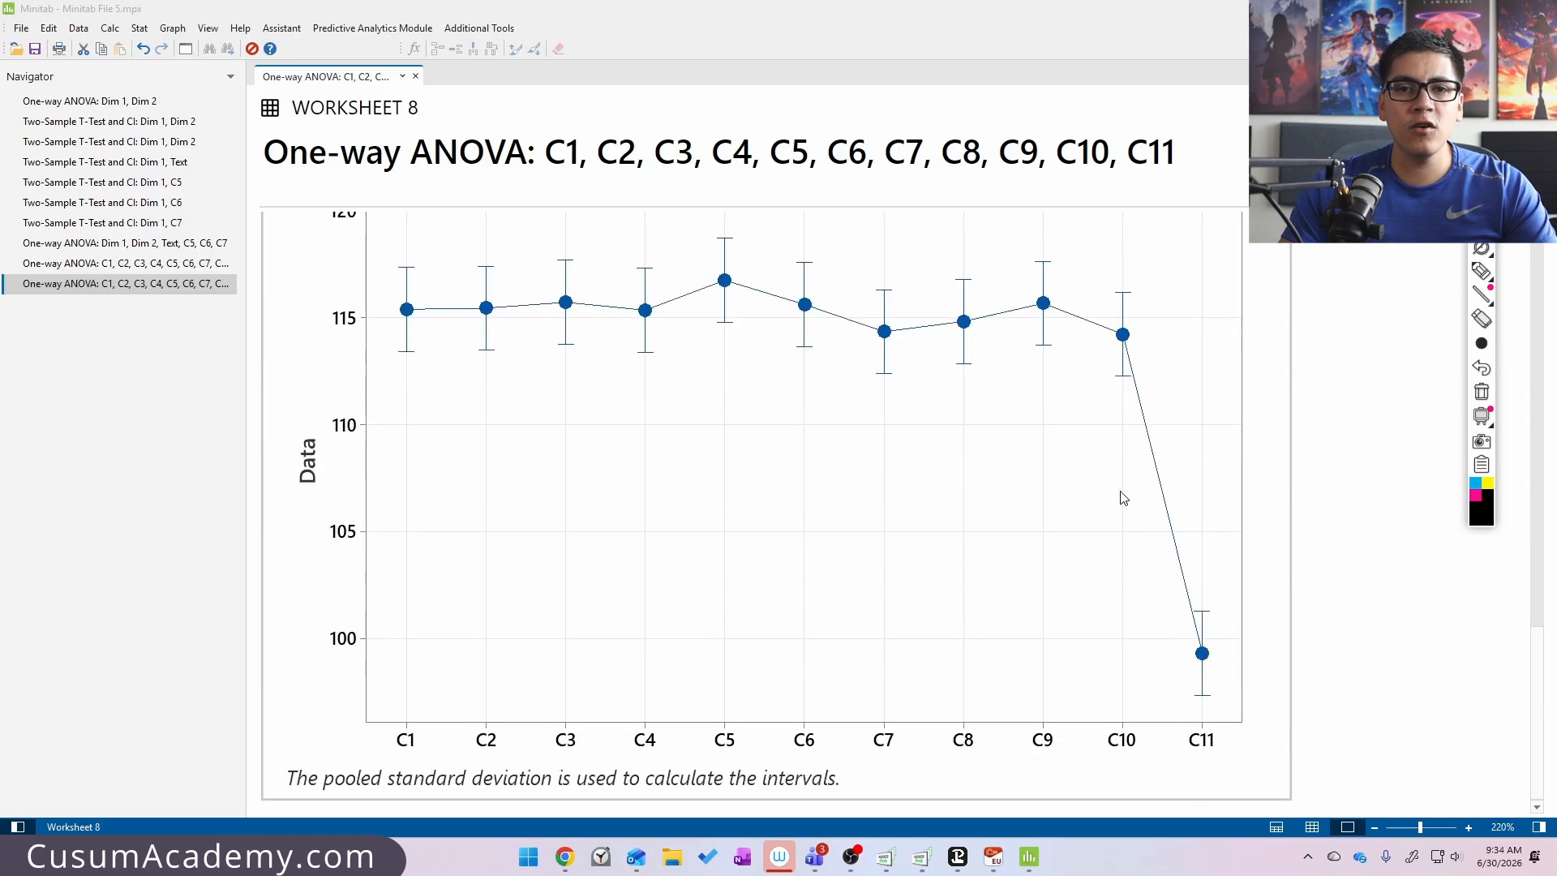
# - Run a Test for Equal Variances on C1 to C11, with response data in a separate column for each factor level
pyautogui.click(139, 28)
pyautogui.moveTo(175, 81)
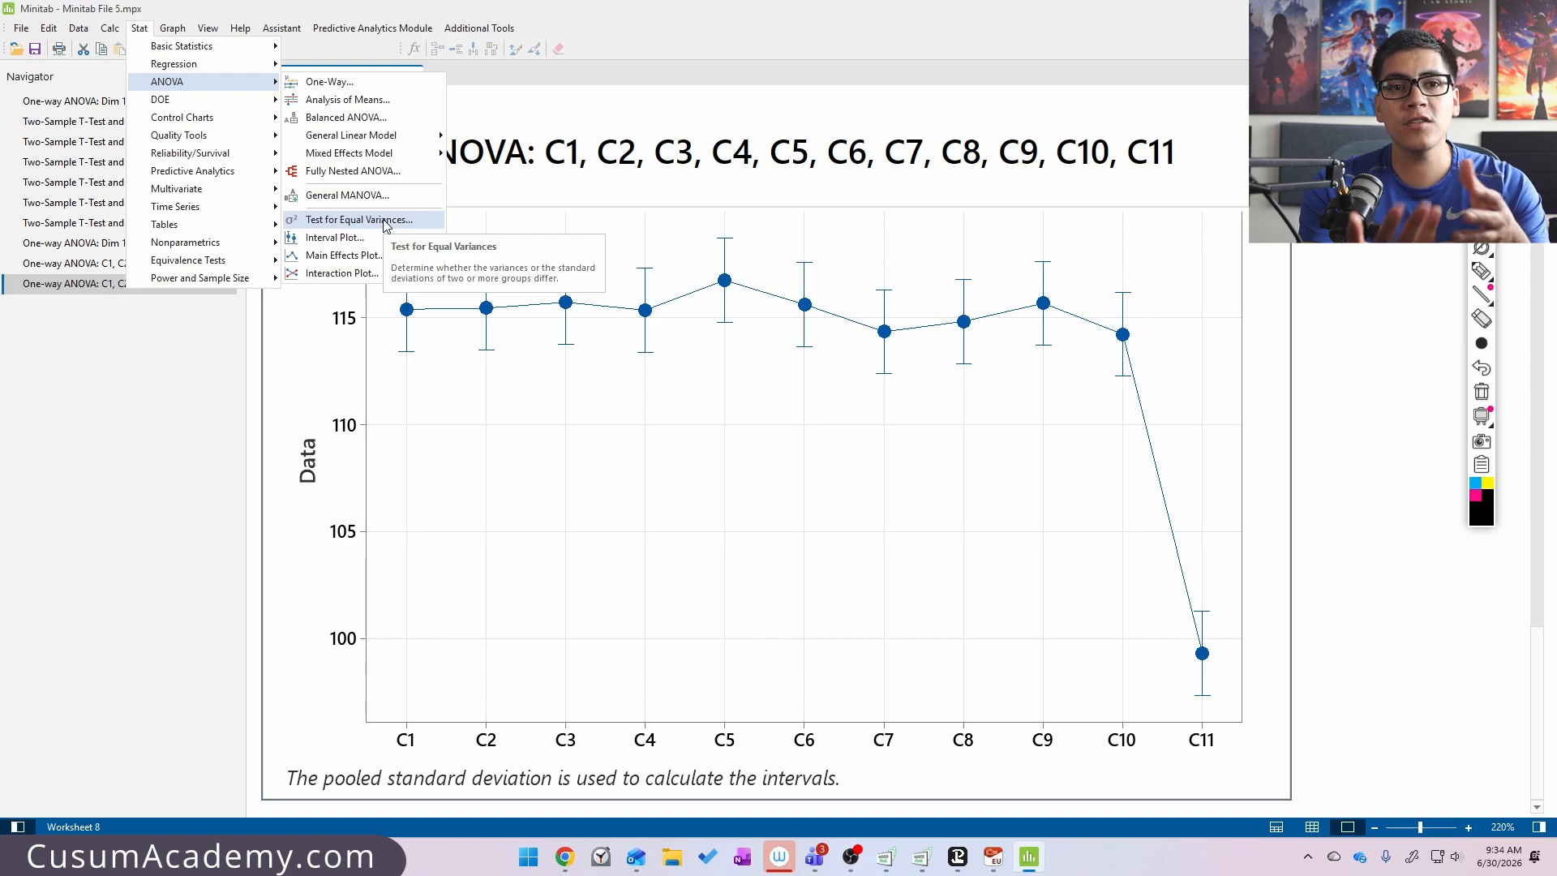
pyautogui.click(384, 224)
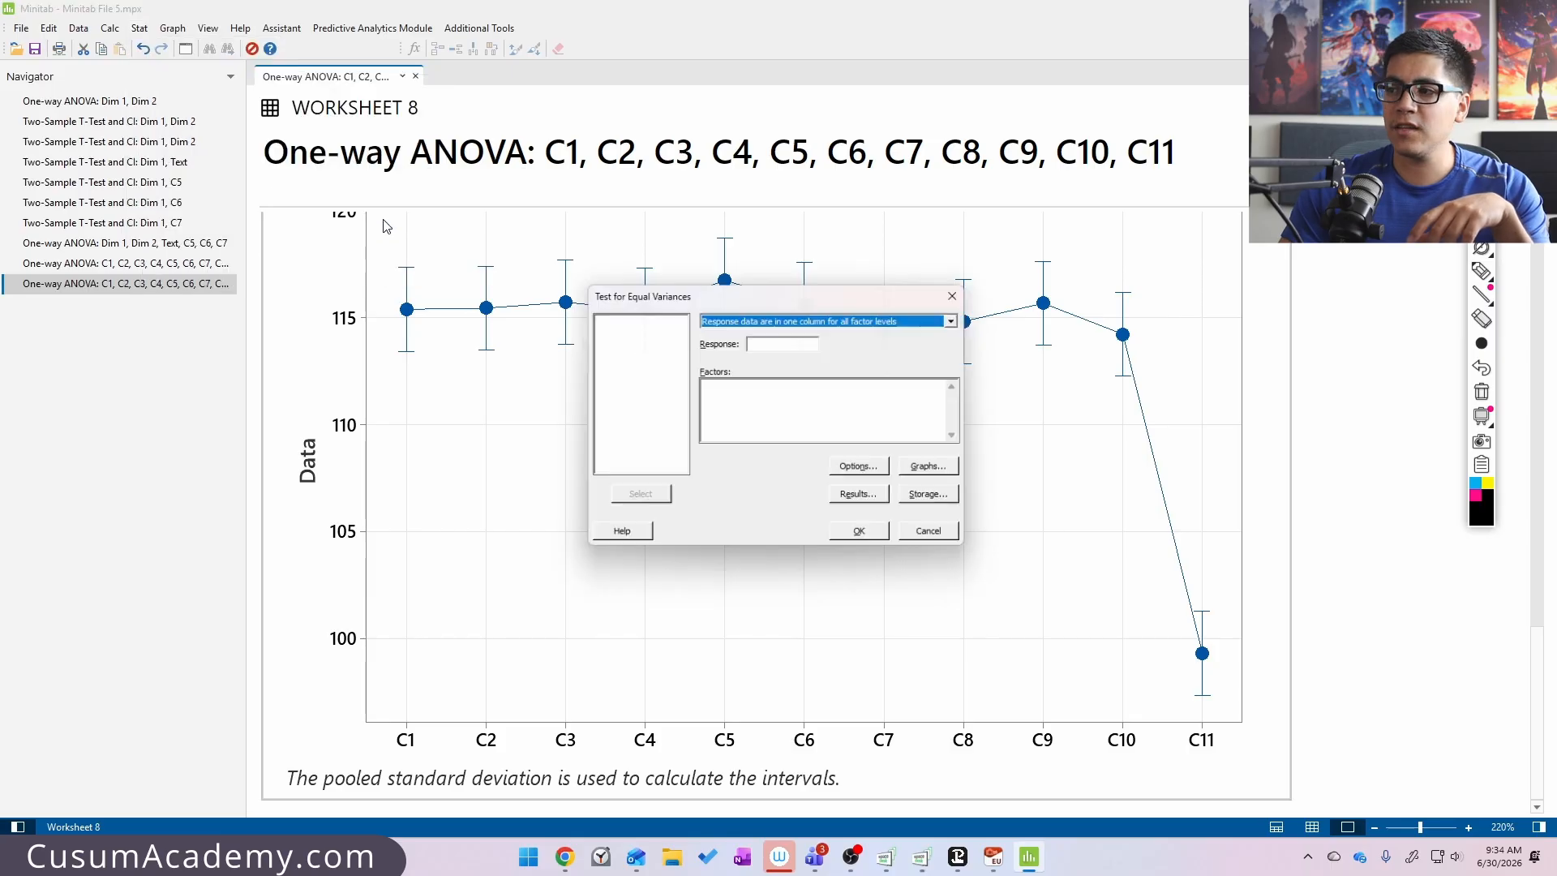
pyautogui.click(821, 318)
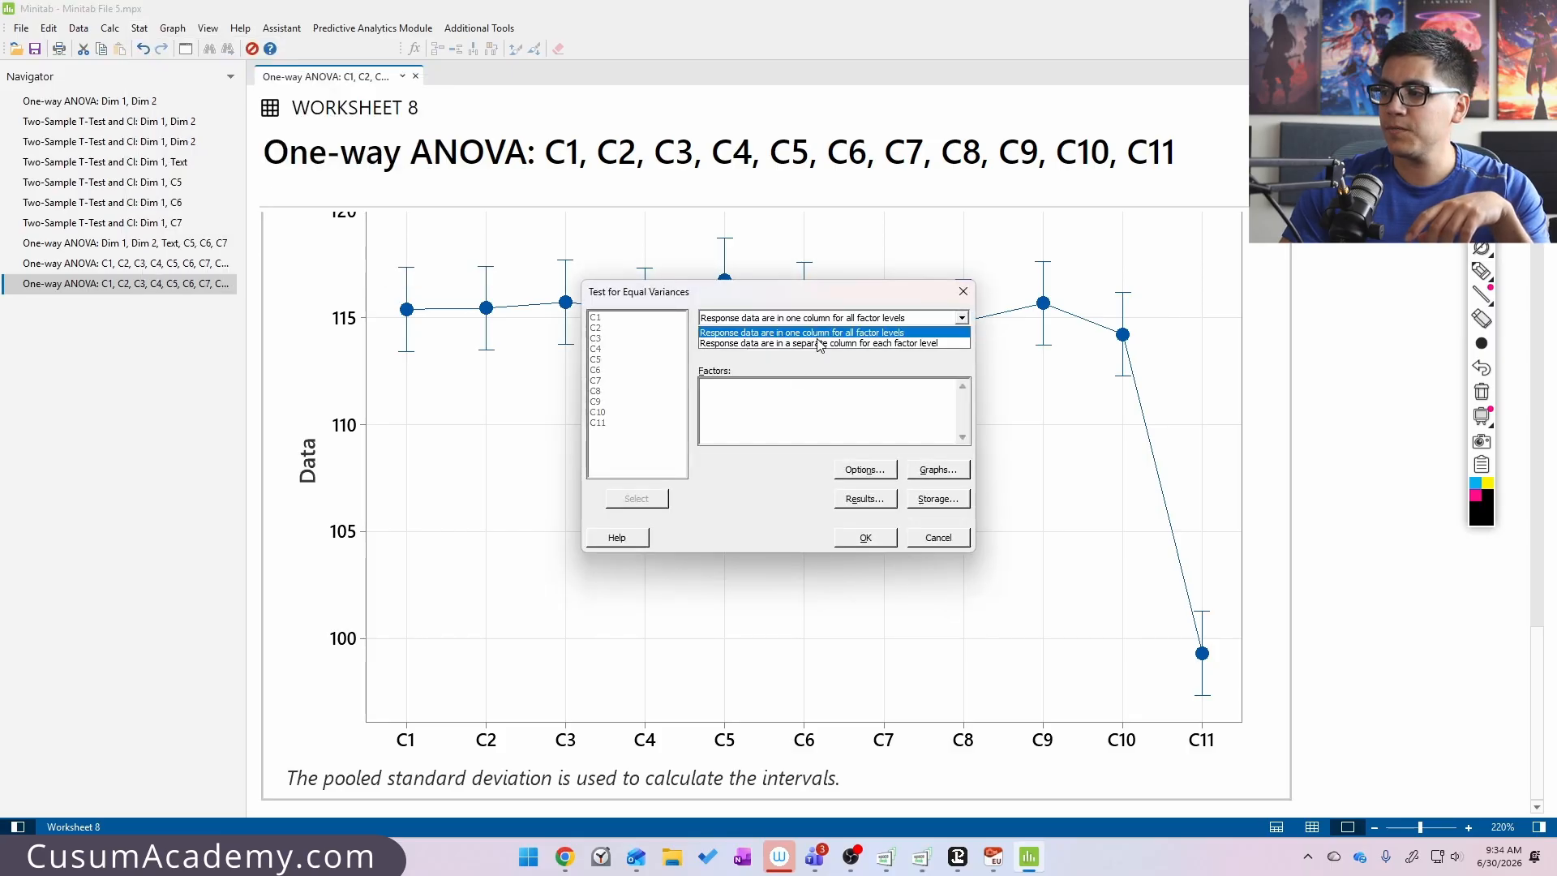
pyautogui.click(819, 337)
pyautogui.moveTo(618, 317); pyautogui.dragTo(616, 423)
pyautogui.click(637, 498)
pyautogui.click(886, 540)
# - Open the equal variances plot of C1 to C11 in a maximized graph editor
pyautogui.scroll(-5, 640, 433)
pyautogui.scroll(-1, 640, 433)
pyautogui.doubleClick(806, 403)
pyautogui.click(1020, 198)
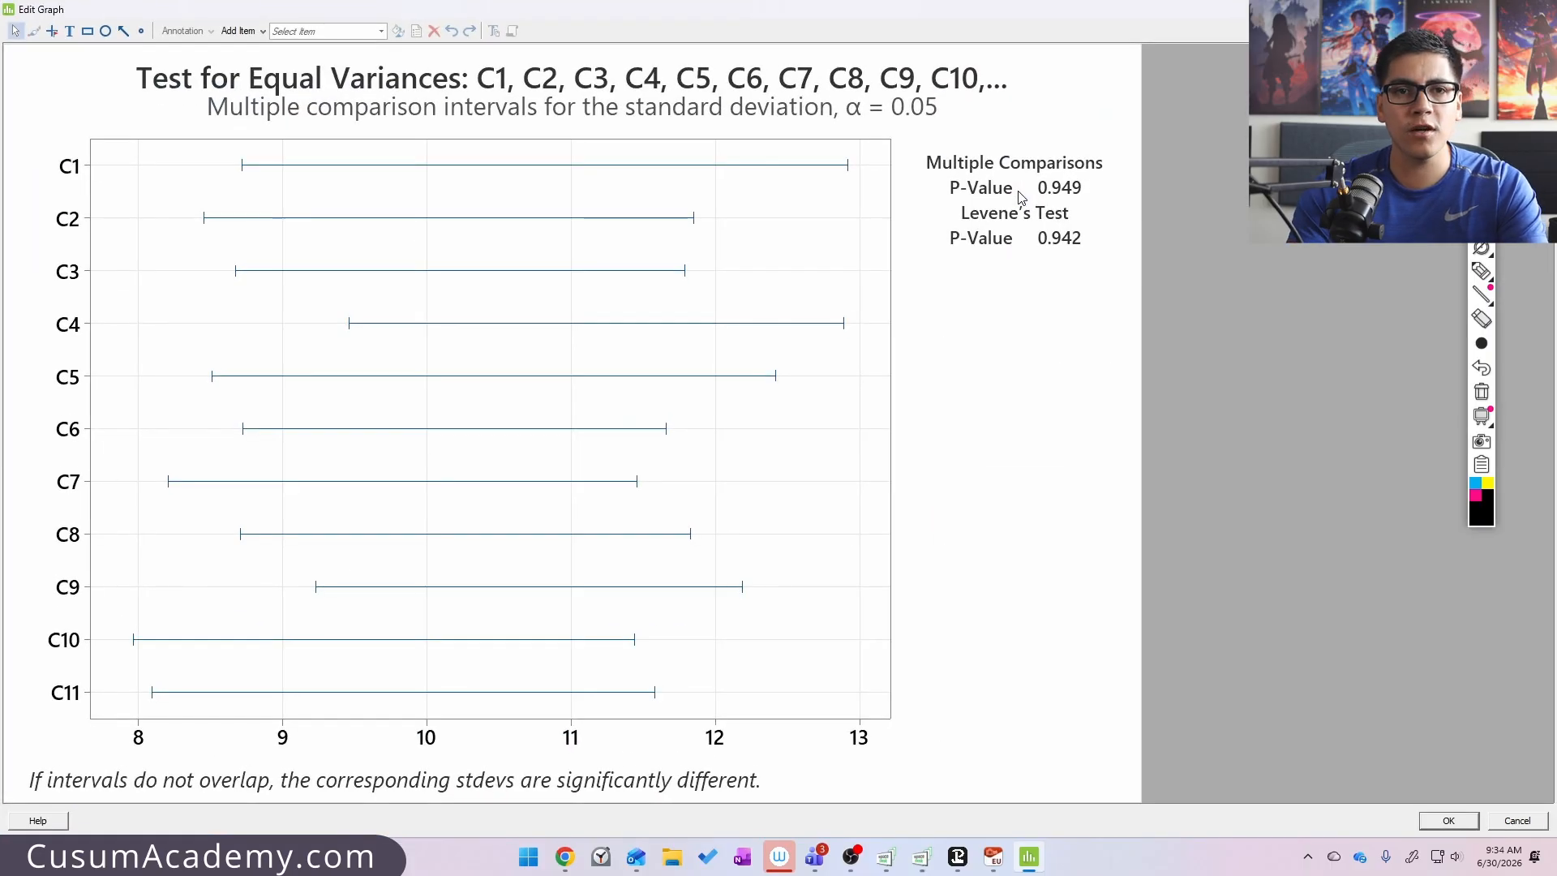
# - Draw two vertical lines across the C1 to C11 standard deviation intervals, at about 9 and 12
pyautogui.hotkey('ctrl', 'alt', 'g')
pyautogui.moveTo(249, 154); pyautogui.dragTo(281, 738)
pyautogui.moveTo(715, 154); pyautogui.dragTo(716, 738)
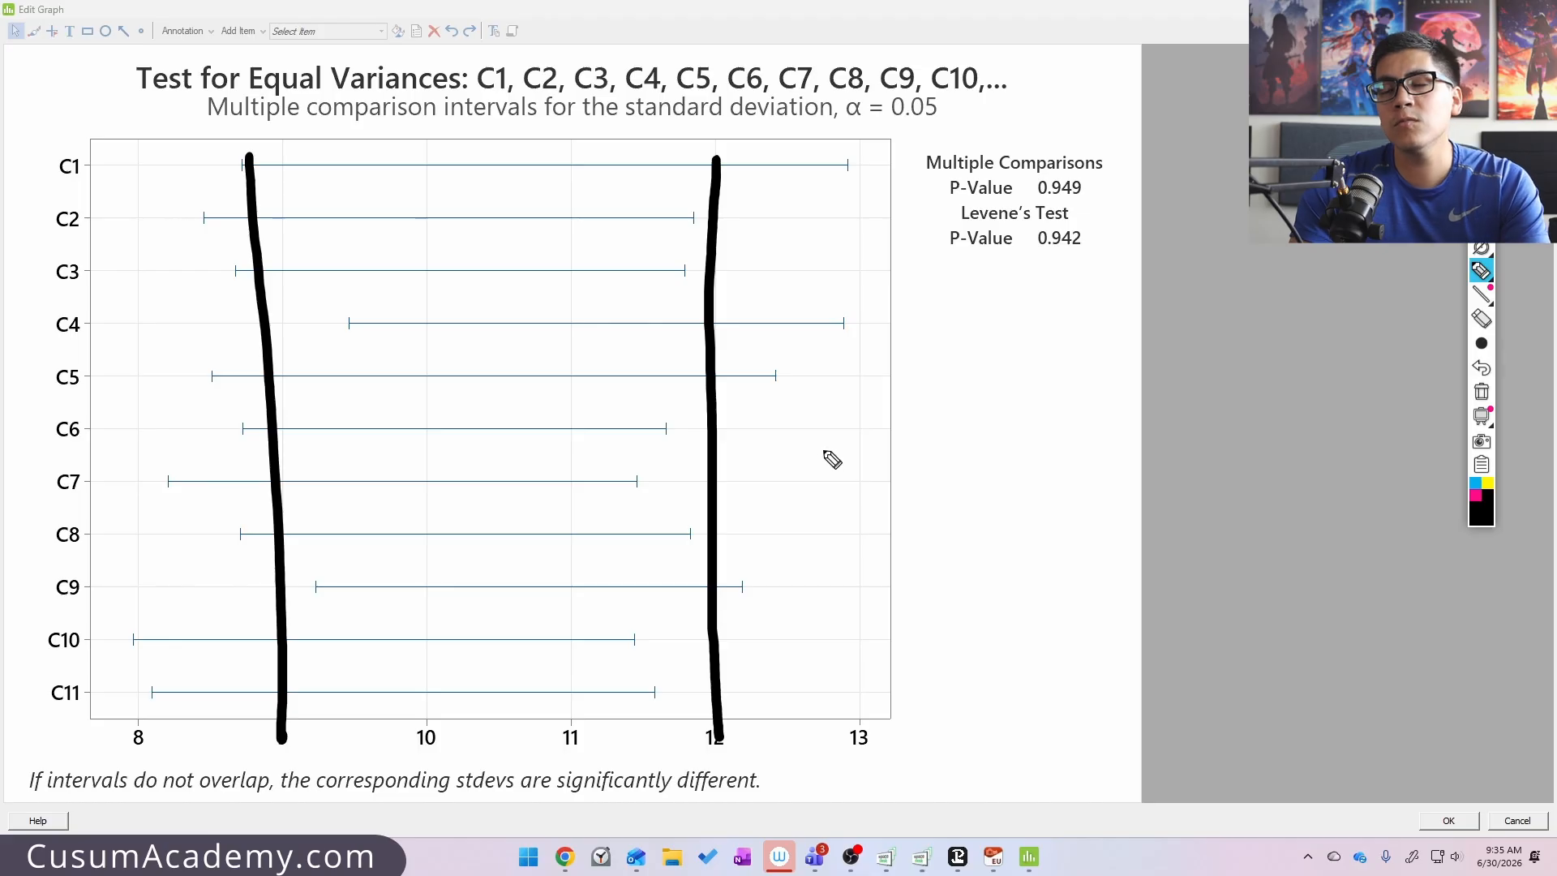
# - Write σ1 = σ2 = σ3 beside the intervals and underline it
pyautogui.moveTo(829, 426)
pyautogui.mouseDown()
pyautogui.moveTo(803, 451)
pyautogui.moveTo(831, 406)
pyautogui.moveTo(861, 408)
pyautogui.mouseUp()
pyautogui.moveTo(861, 472); pyautogui.dragTo(883, 466)
pyautogui.moveTo(921, 436); pyautogui.dragTo(941, 435)
pyautogui.moveTo(916, 452)
pyautogui.mouseDown()
pyautogui.moveTo(1009, 423)
pyautogui.moveTo(1048, 489)
pyautogui.mouseUp()
pyautogui.moveTo(1087, 439)
pyautogui.mouseDown()
pyautogui.moveTo(1120, 438)
pyautogui.moveTo(1123, 463)
pyautogui.mouseUp()
pyautogui.moveTo(1158, 442)
pyautogui.mouseDown()
pyautogui.moveTo(1151, 454)
pyautogui.moveTo(1189, 433)
pyautogui.moveTo(1186, 499)
pyautogui.mouseUp()
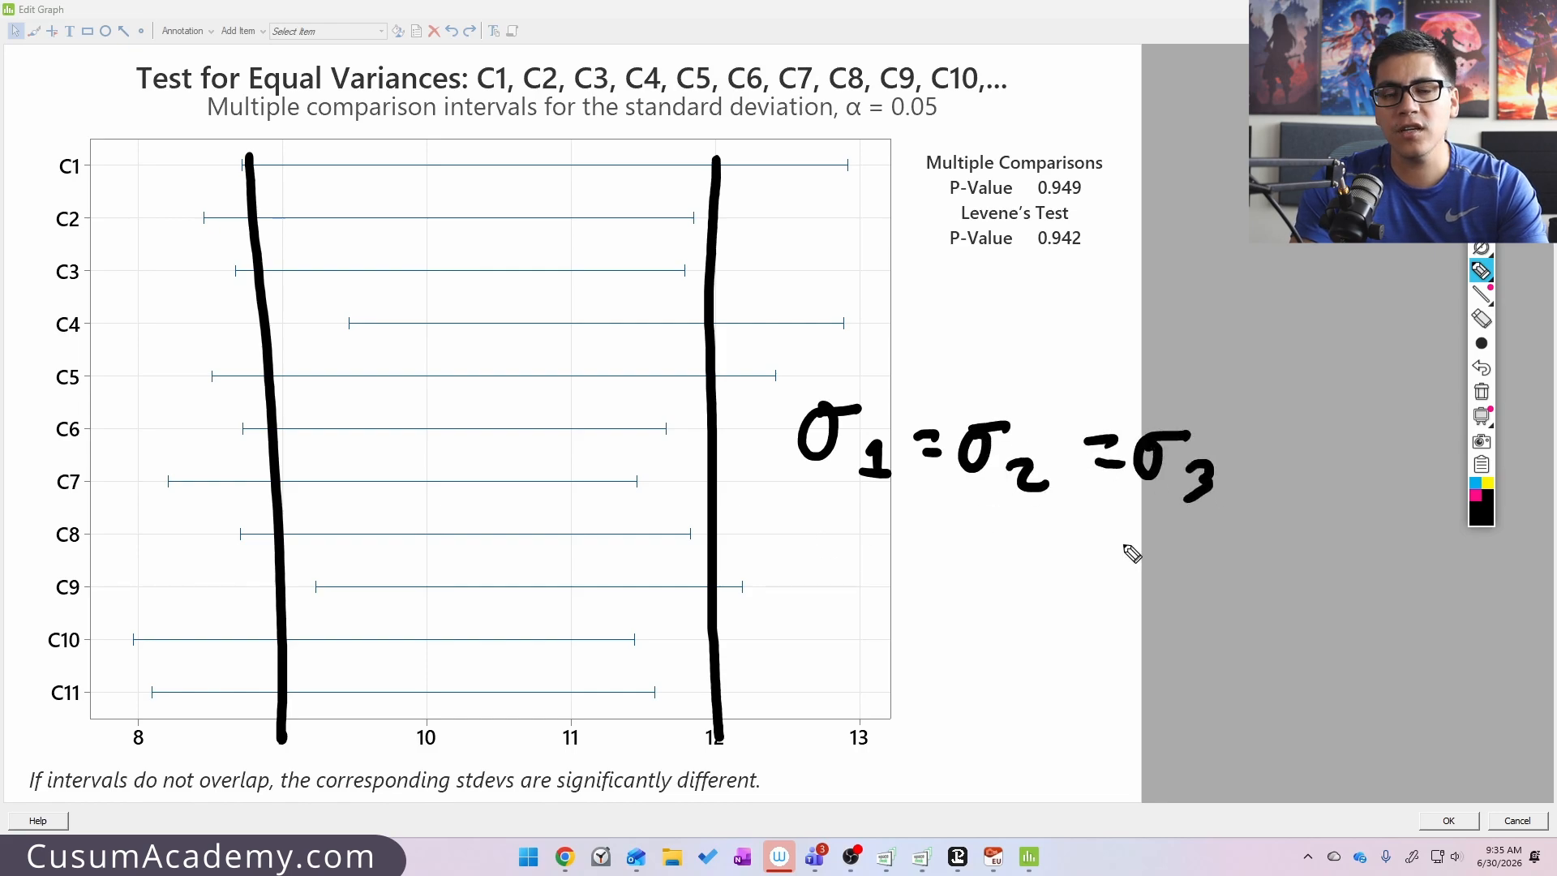
pyautogui.moveTo(766, 506); pyautogui.dragTo(1316, 502)
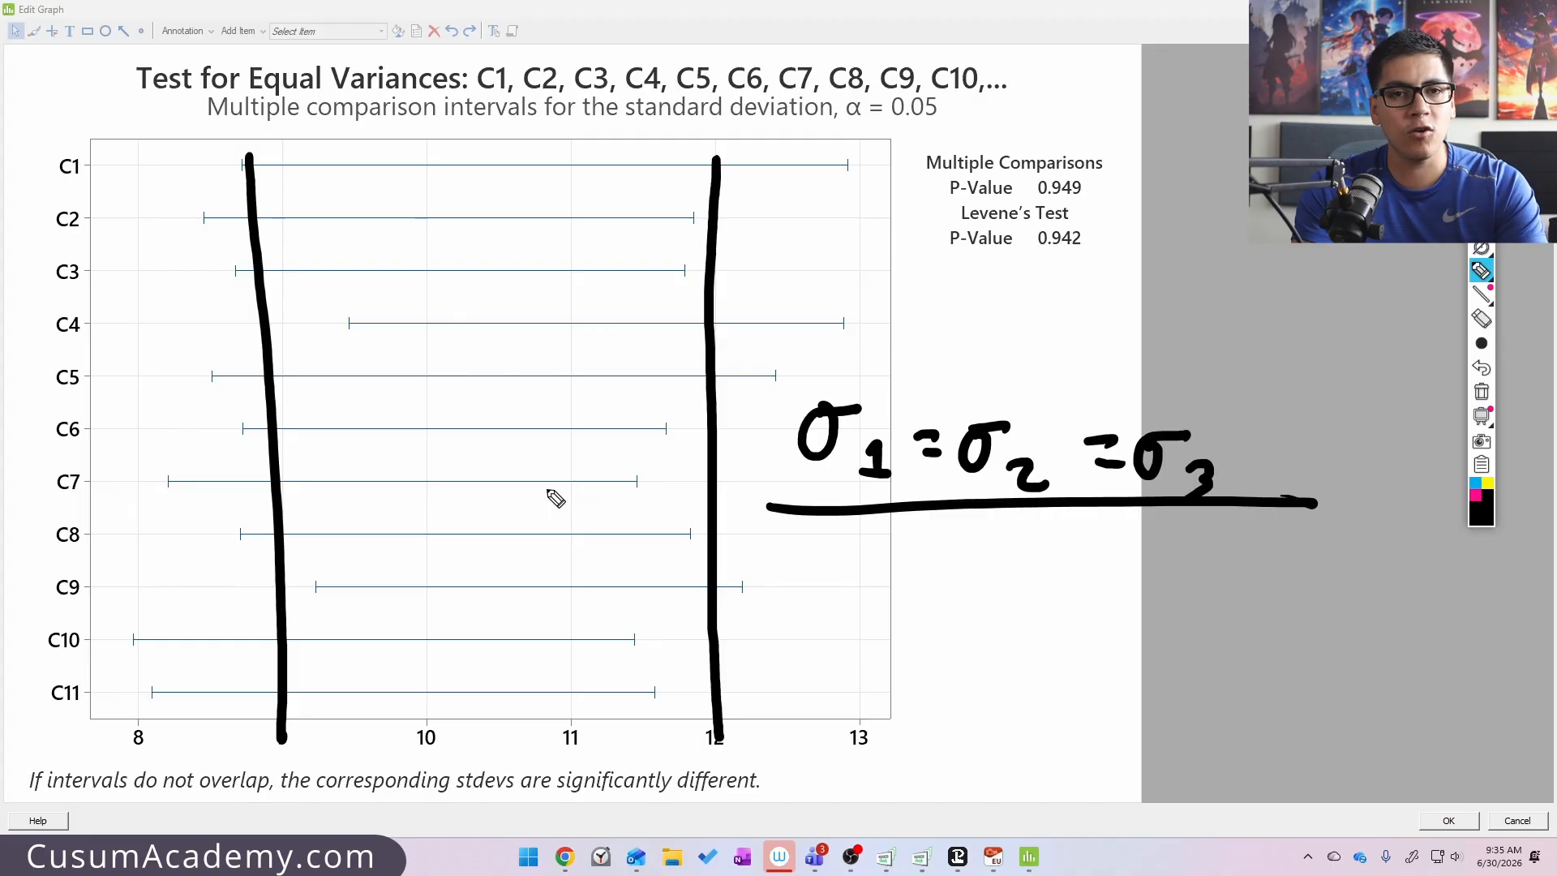
# - Circle the Multiple Comparisons P-Value and write P > 0.05 below the test results
pyautogui.moveTo(1112, 145)
pyautogui.mouseDown()
pyautogui.moveTo(1139, 159)
pyautogui.moveTo(1070, 136)
pyautogui.mouseUp()
pyautogui.moveTo(965, 285)
pyautogui.mouseDown()
pyautogui.moveTo(1106, 323)
pyautogui.moveTo(1209, 295)
pyautogui.mouseUp()
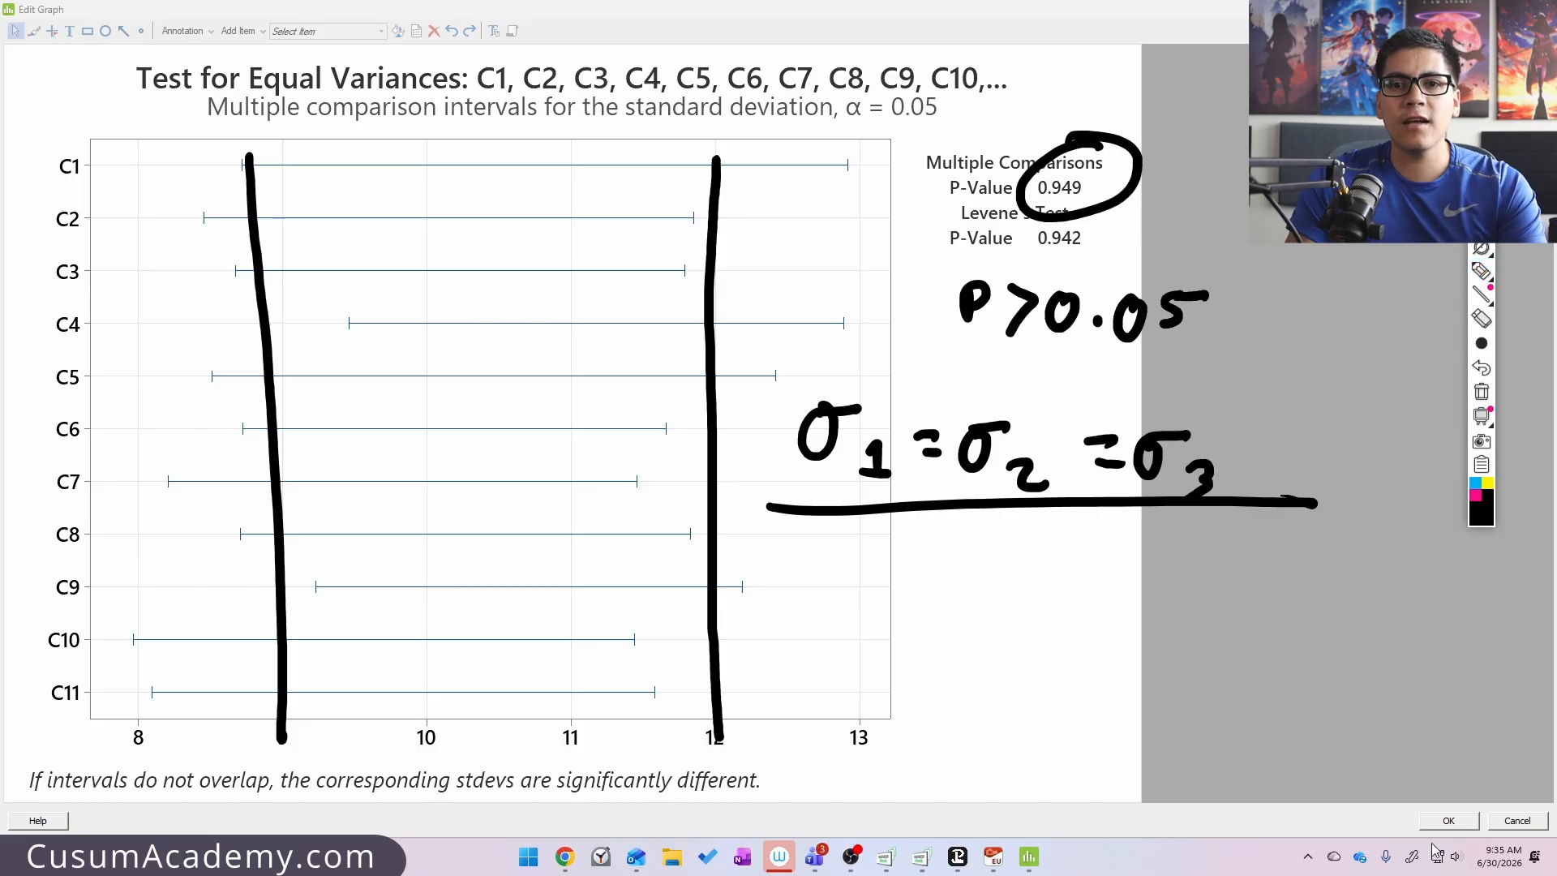
# - Close the enlarged plot, clear the annotations, and return to the worksheet data view
pyautogui.click(1449, 821)
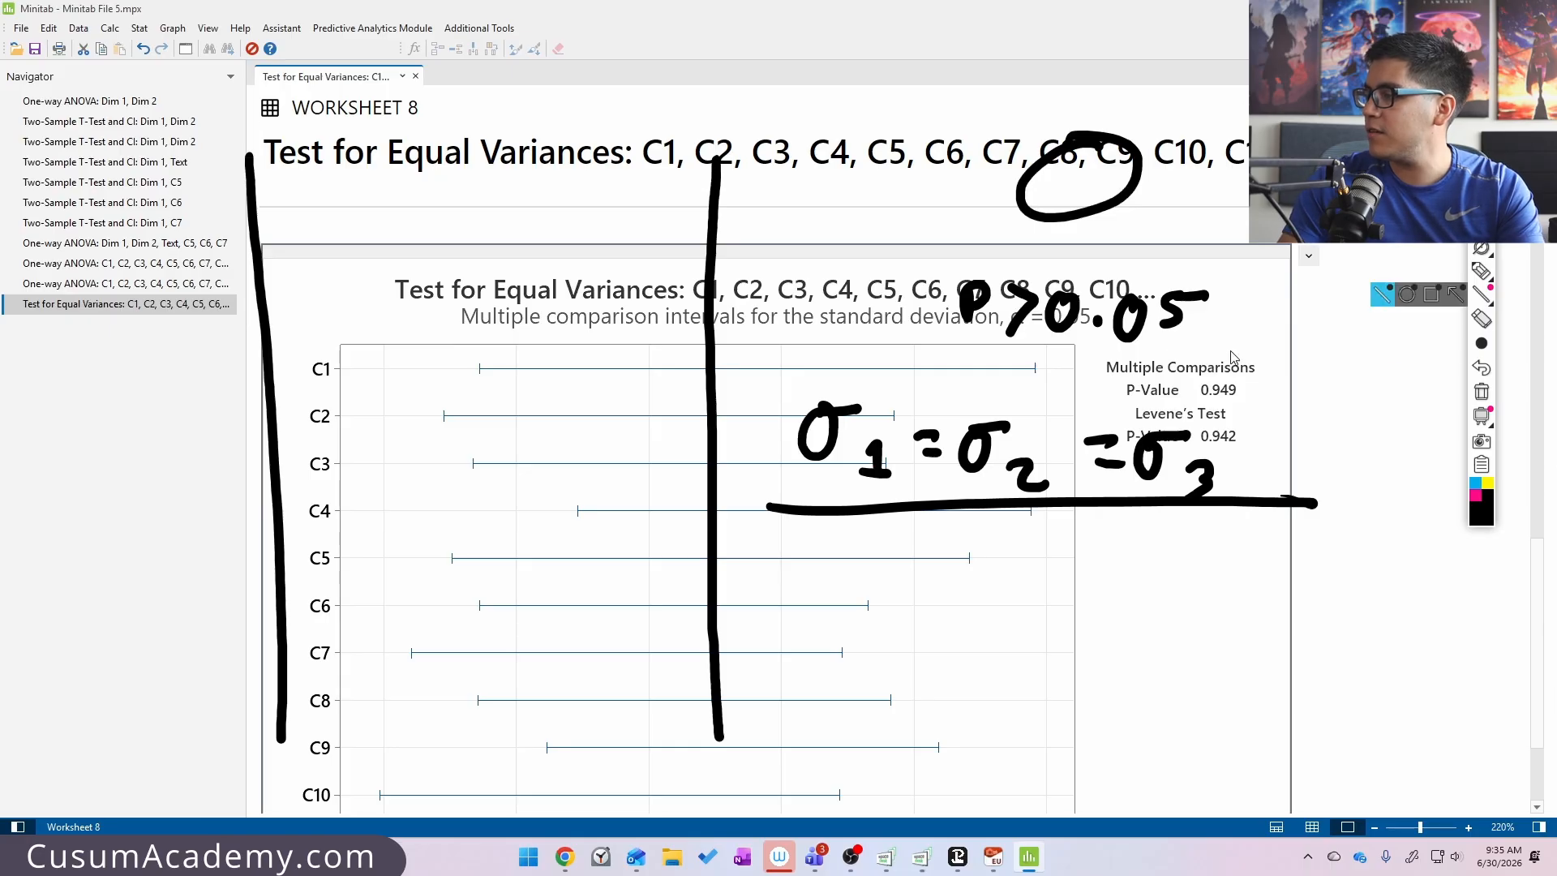
pyautogui.click(1481, 391)
pyautogui.click(1312, 826)
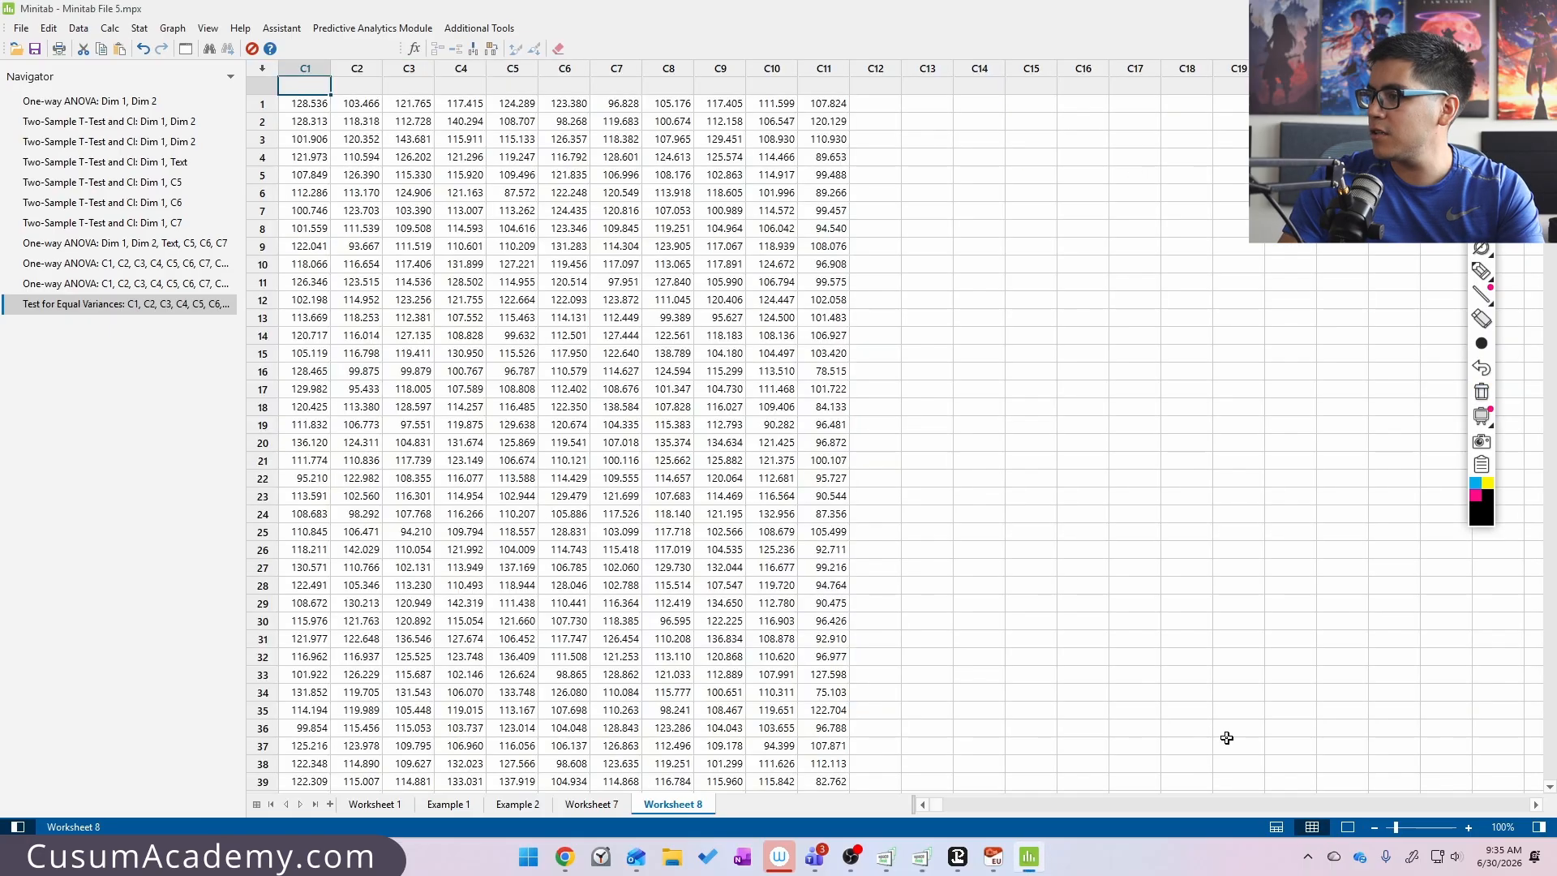
# - Generate 100 rows of normal random data in column C12 with mean 100 and standard deviation 2
pyautogui.click(139, 28)
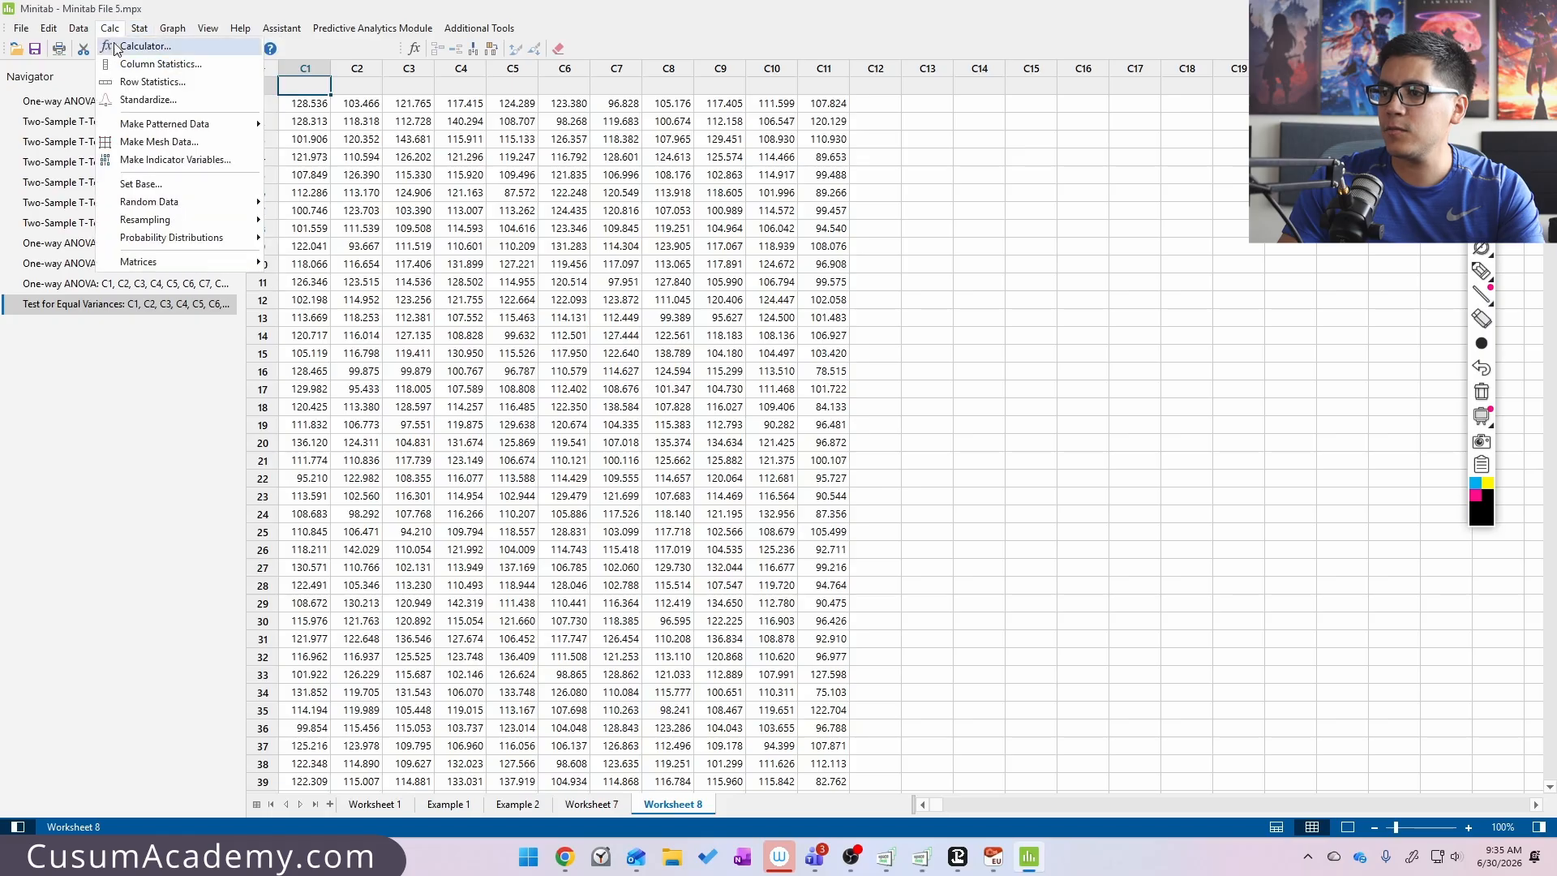
pyautogui.moveTo(172, 202)
pyautogui.click(308, 240)
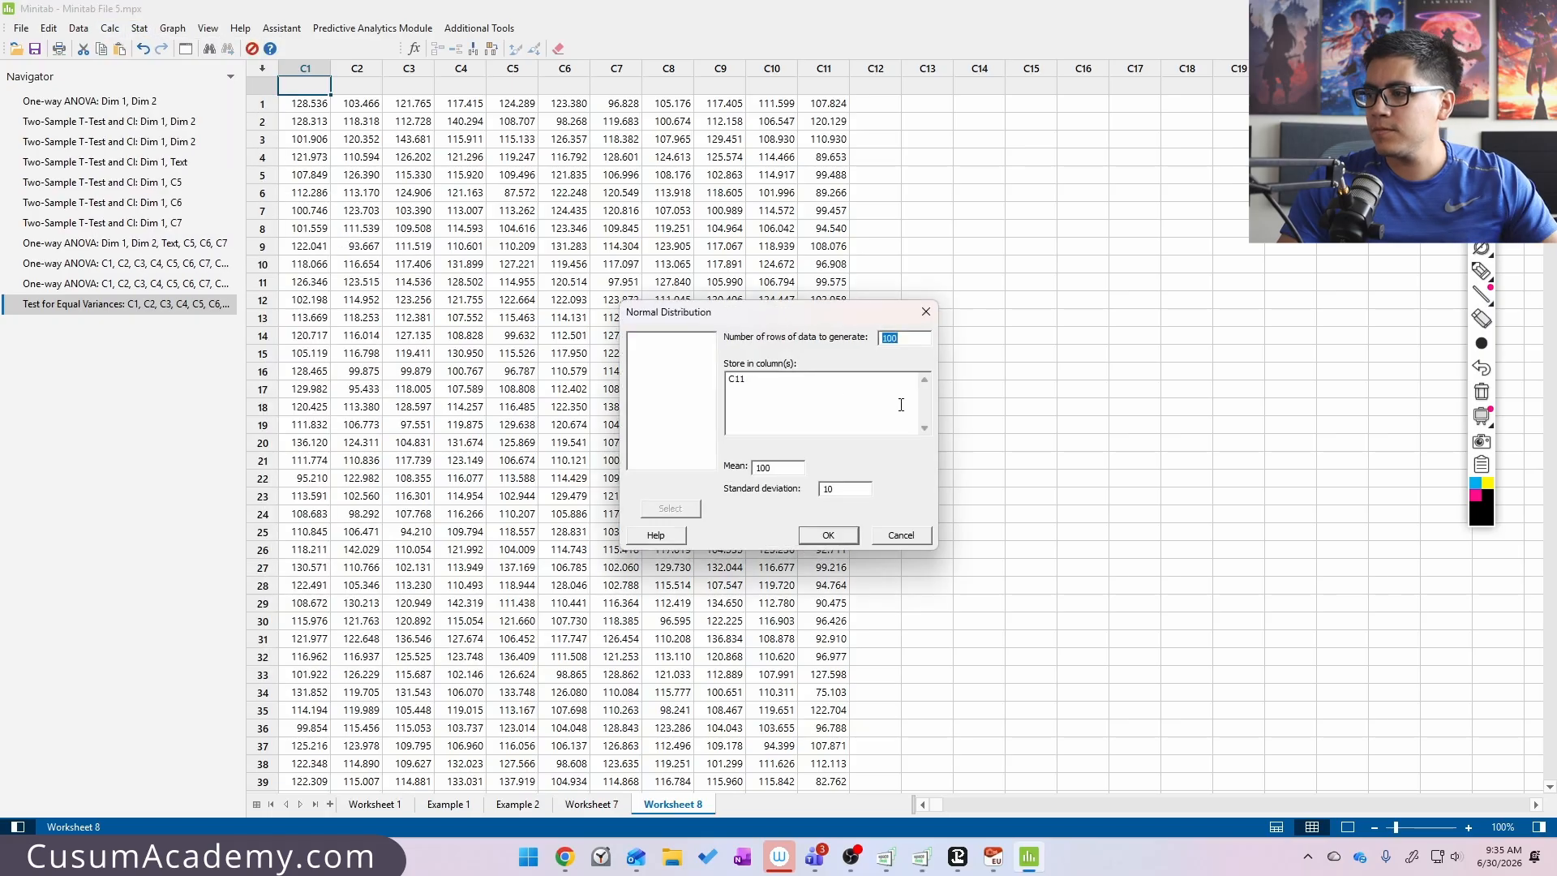
pyautogui.write('C')
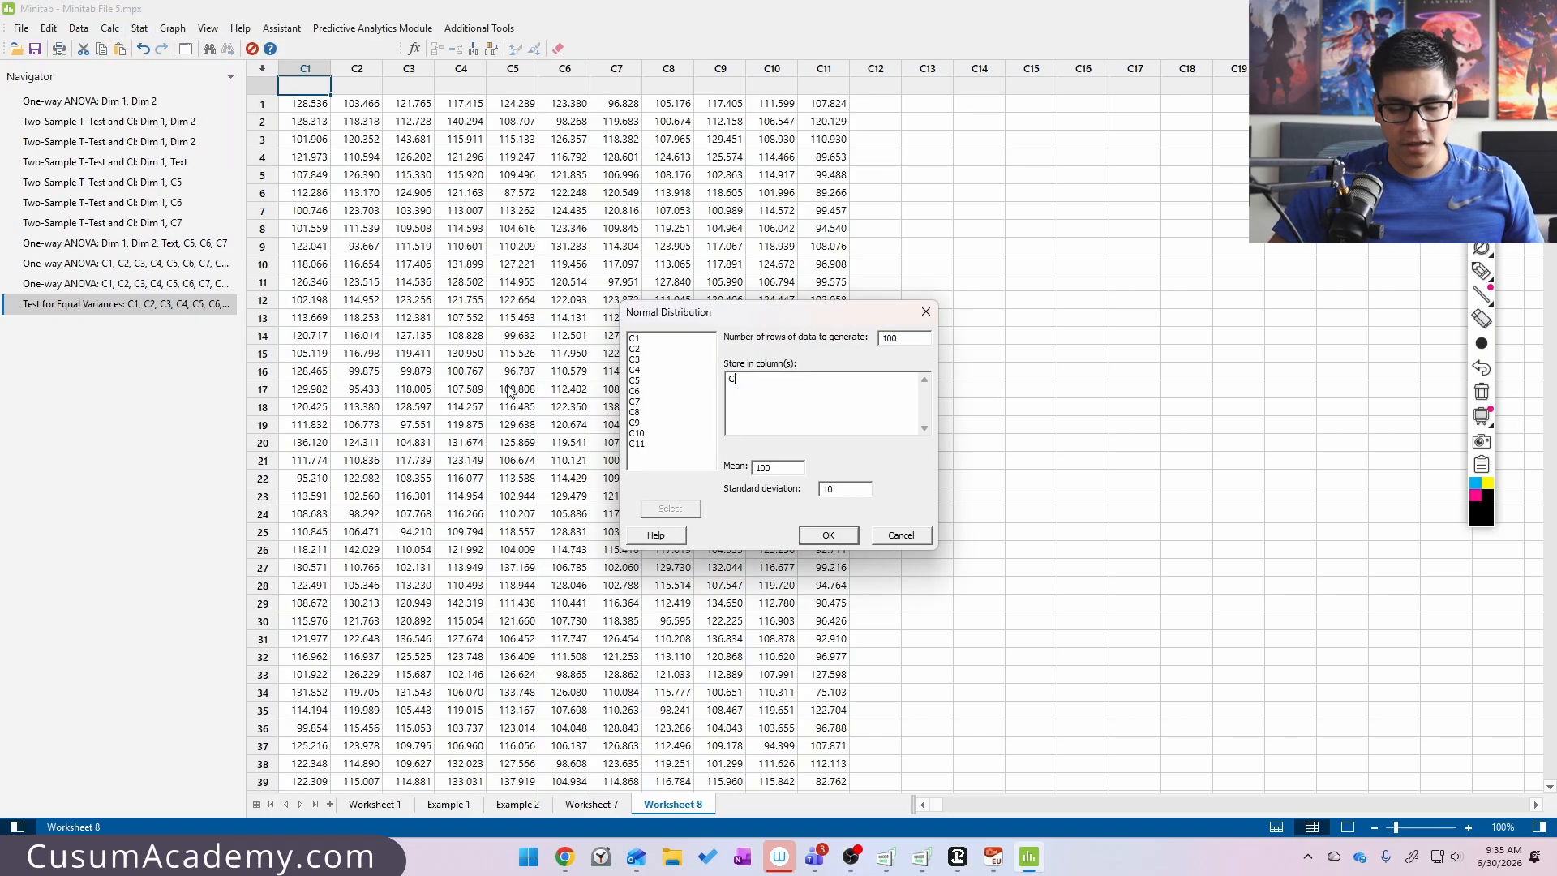
pyautogui.write('12')
pyautogui.press('Tab')
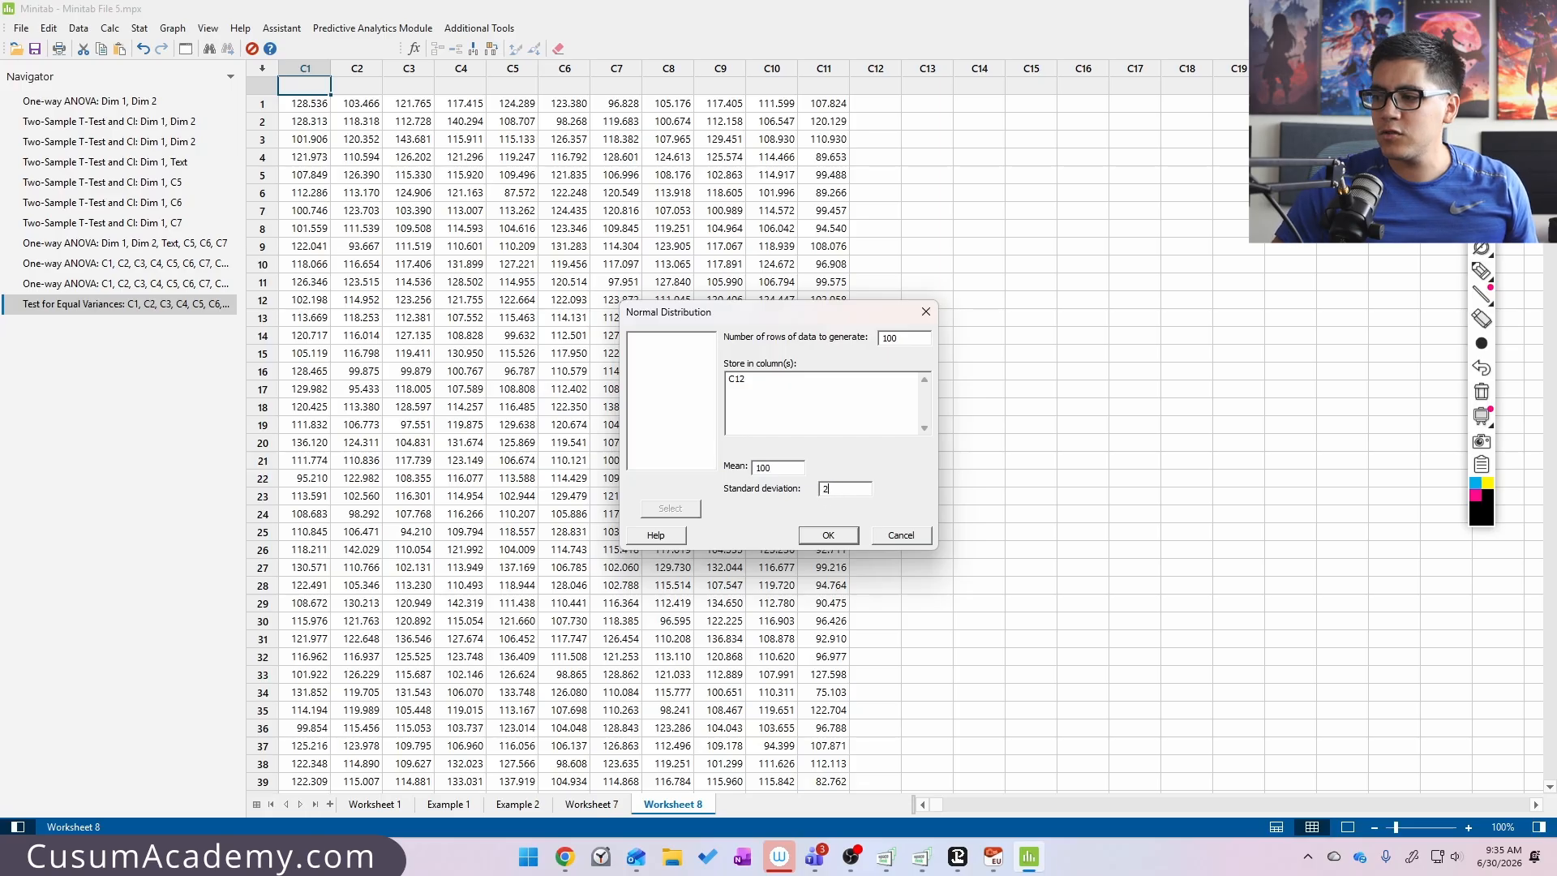
pyautogui.press('Return')
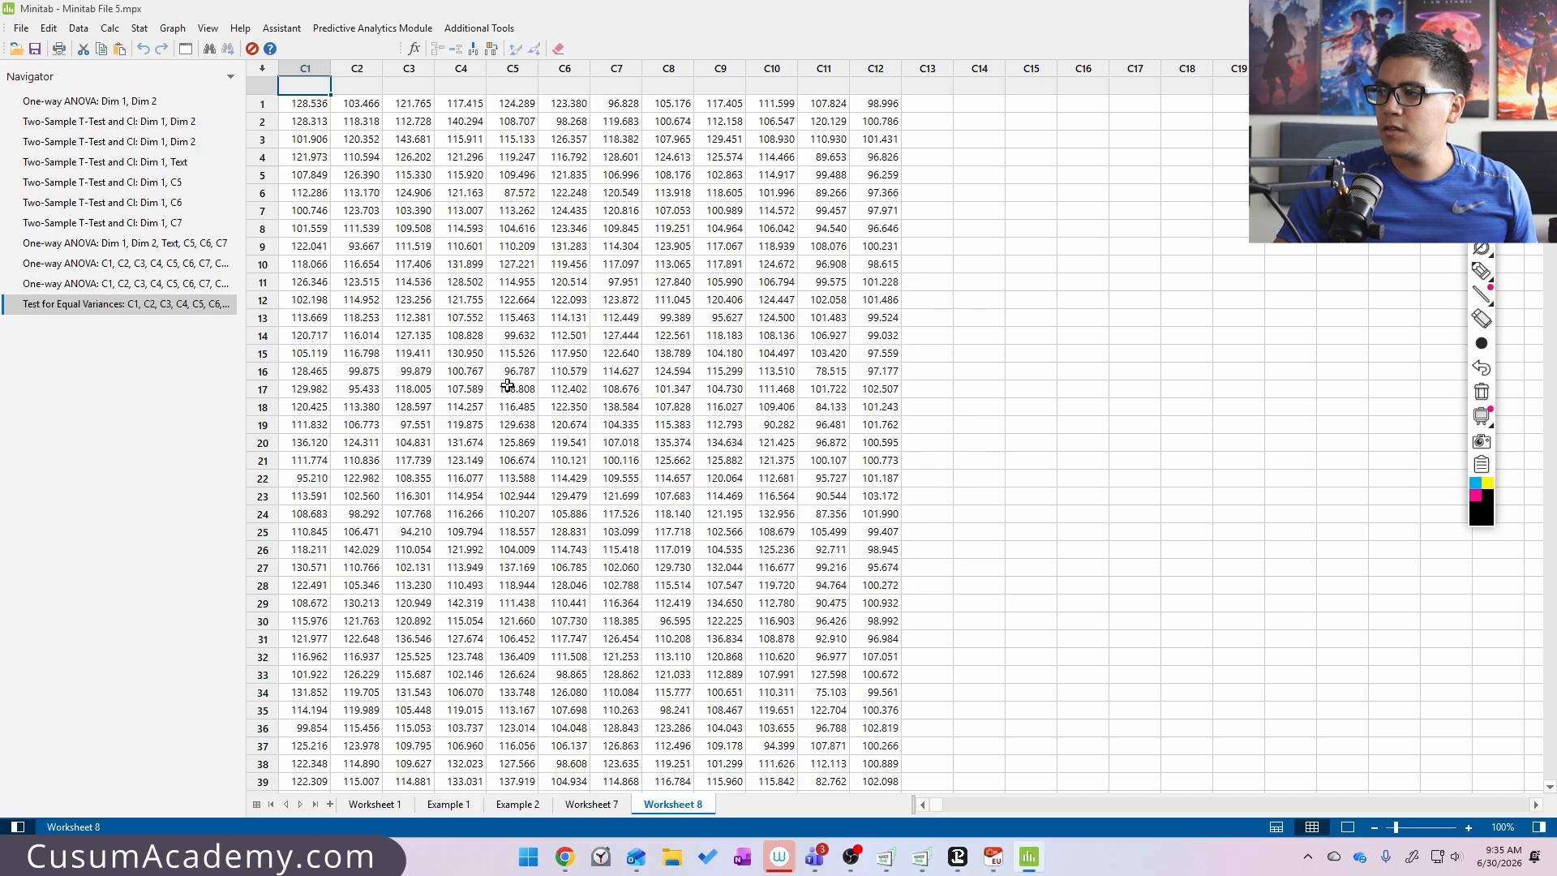
# - Highlight columns C11 and C12 one after the other to compare their data
pyautogui.click(882, 89)
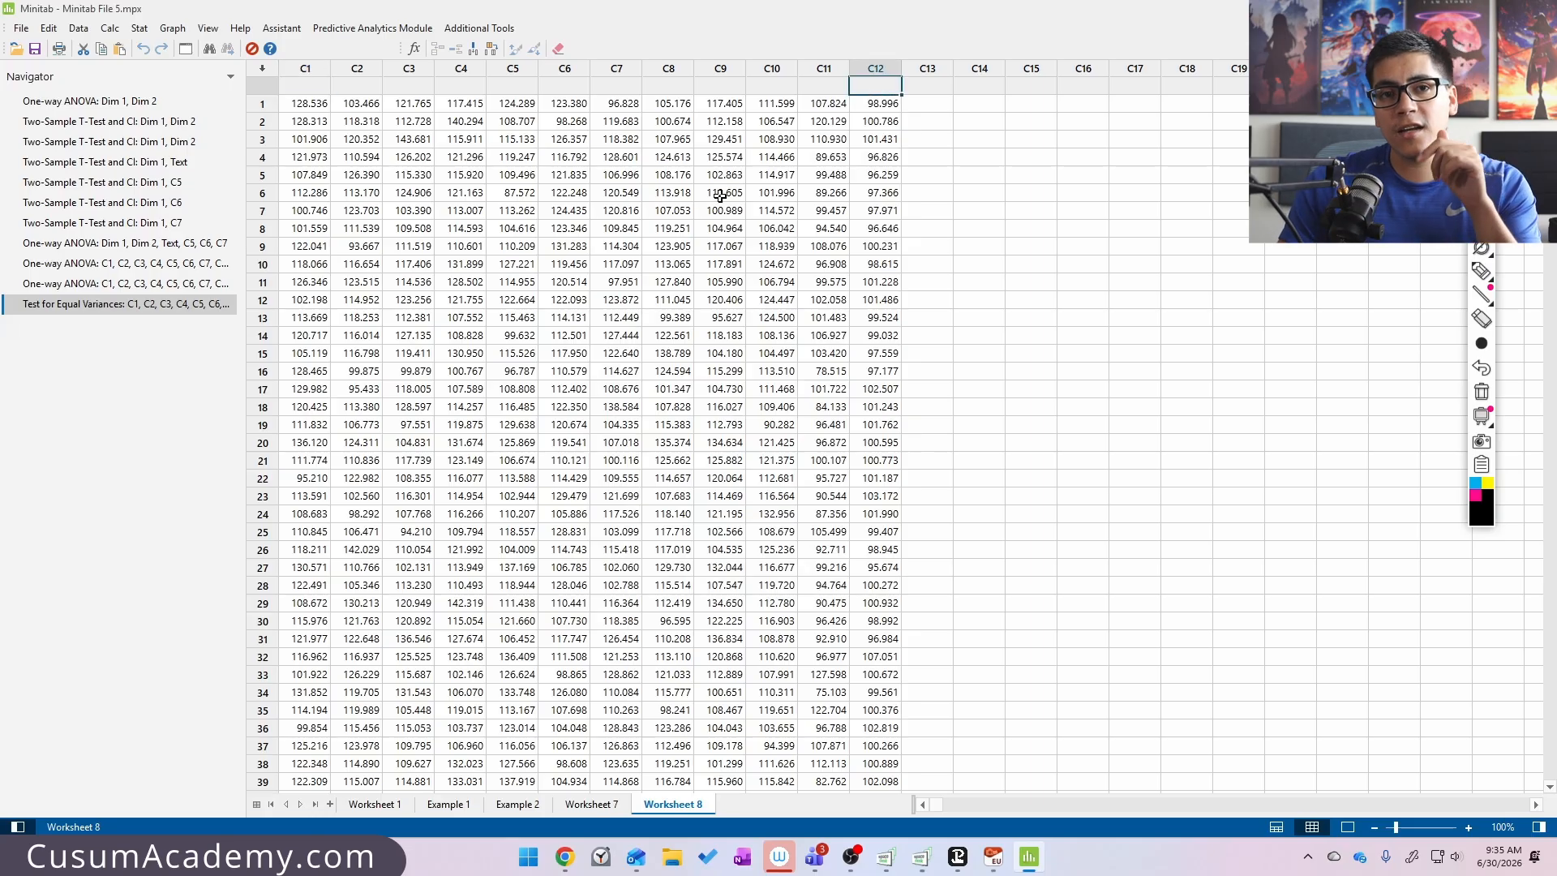
pyautogui.click(825, 67)
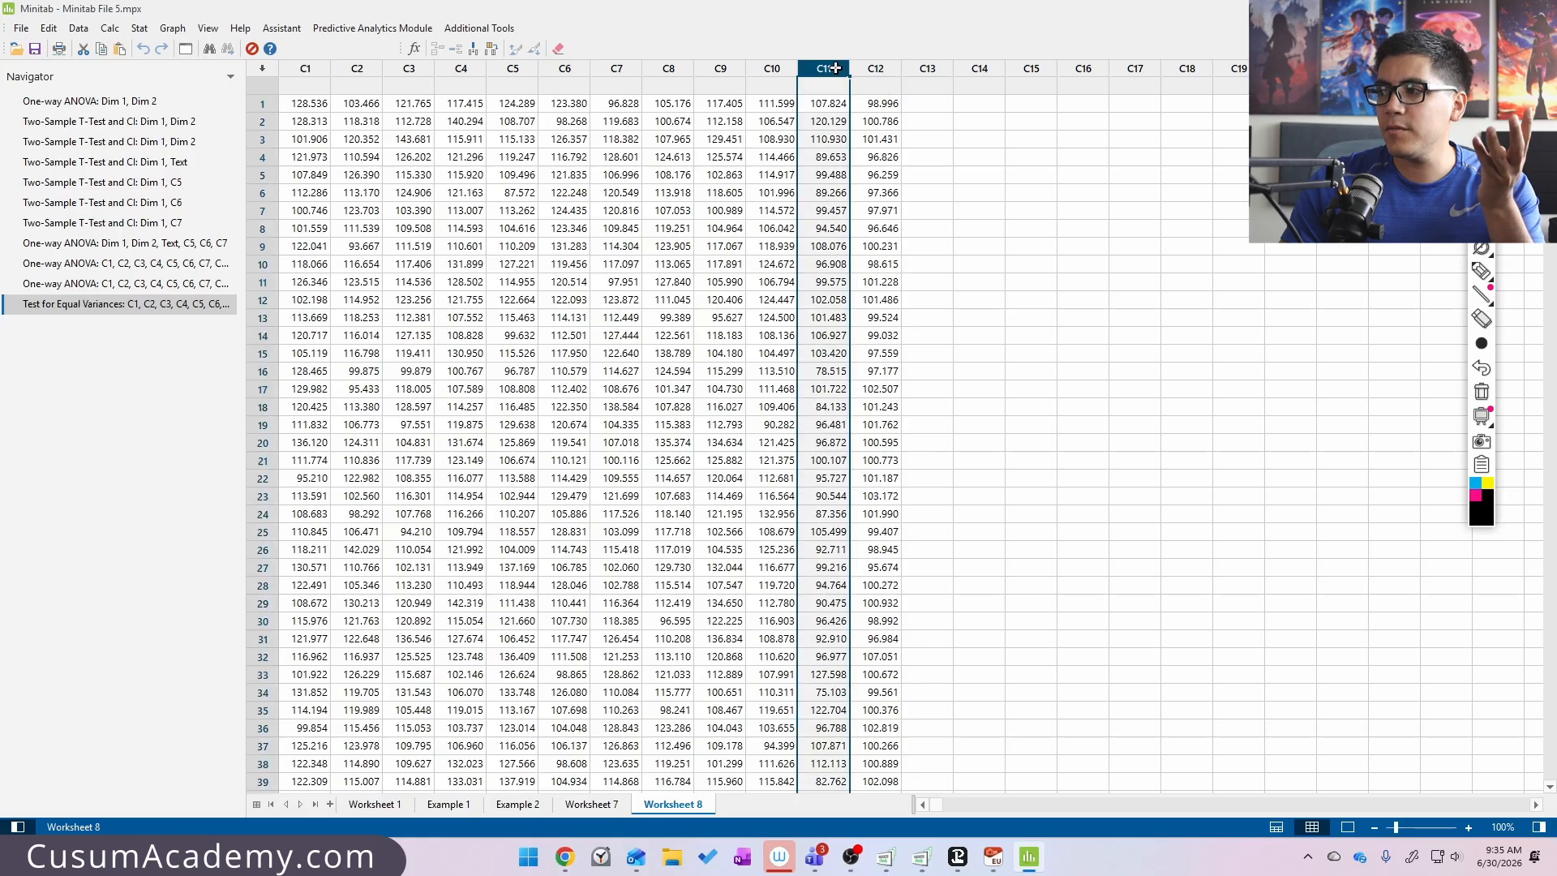
pyautogui.click(890, 68)
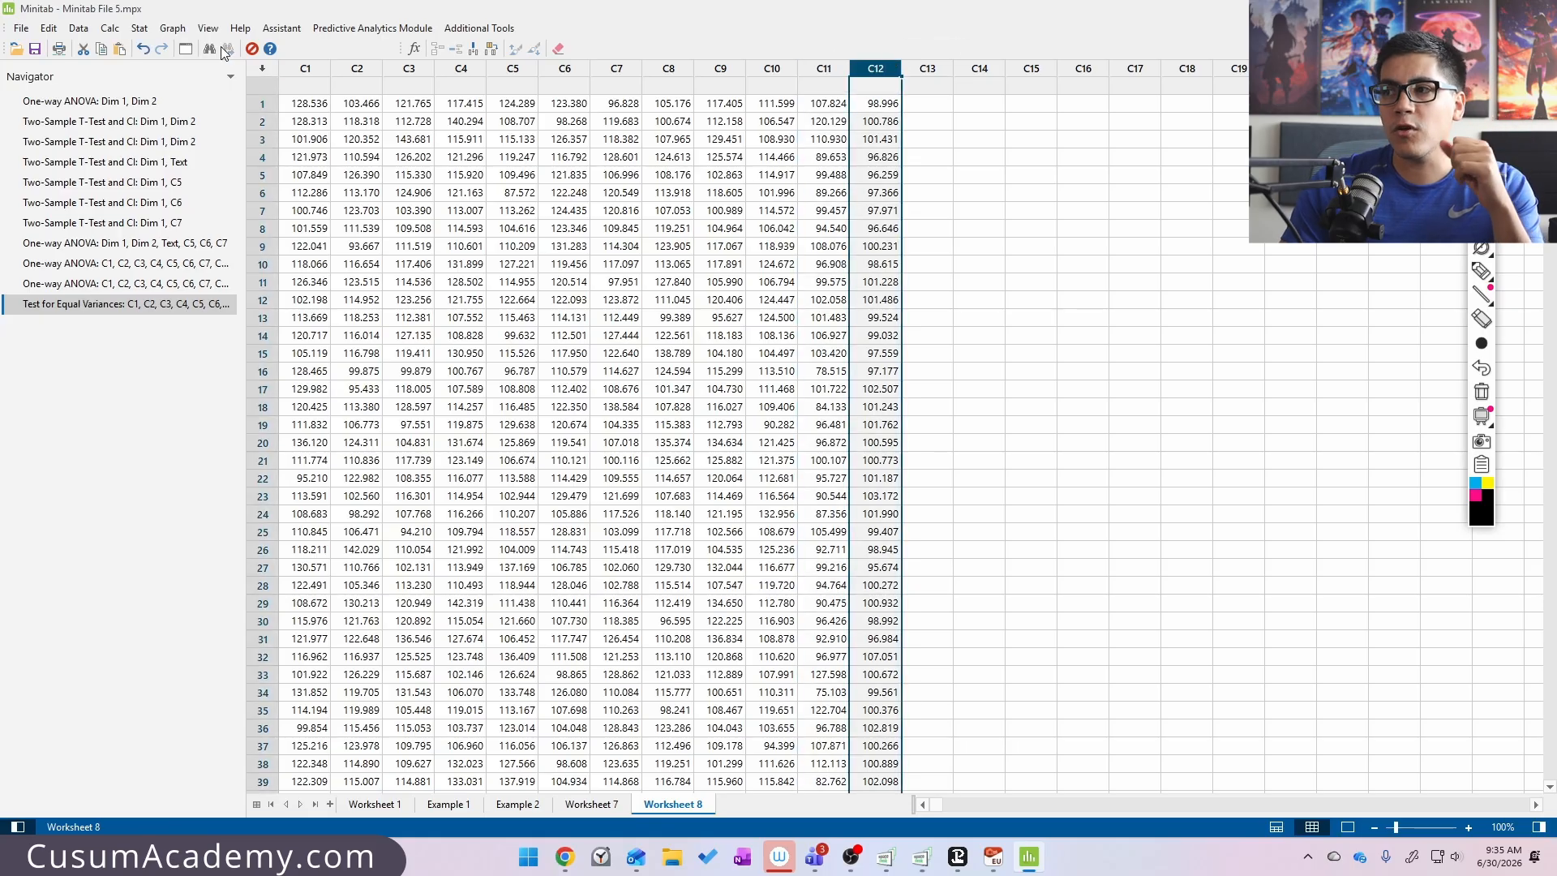
# - Run the Test for Equal Variances again with the responses extended to C1 to C12
pyautogui.click(140, 31)
pyautogui.moveTo(211, 82)
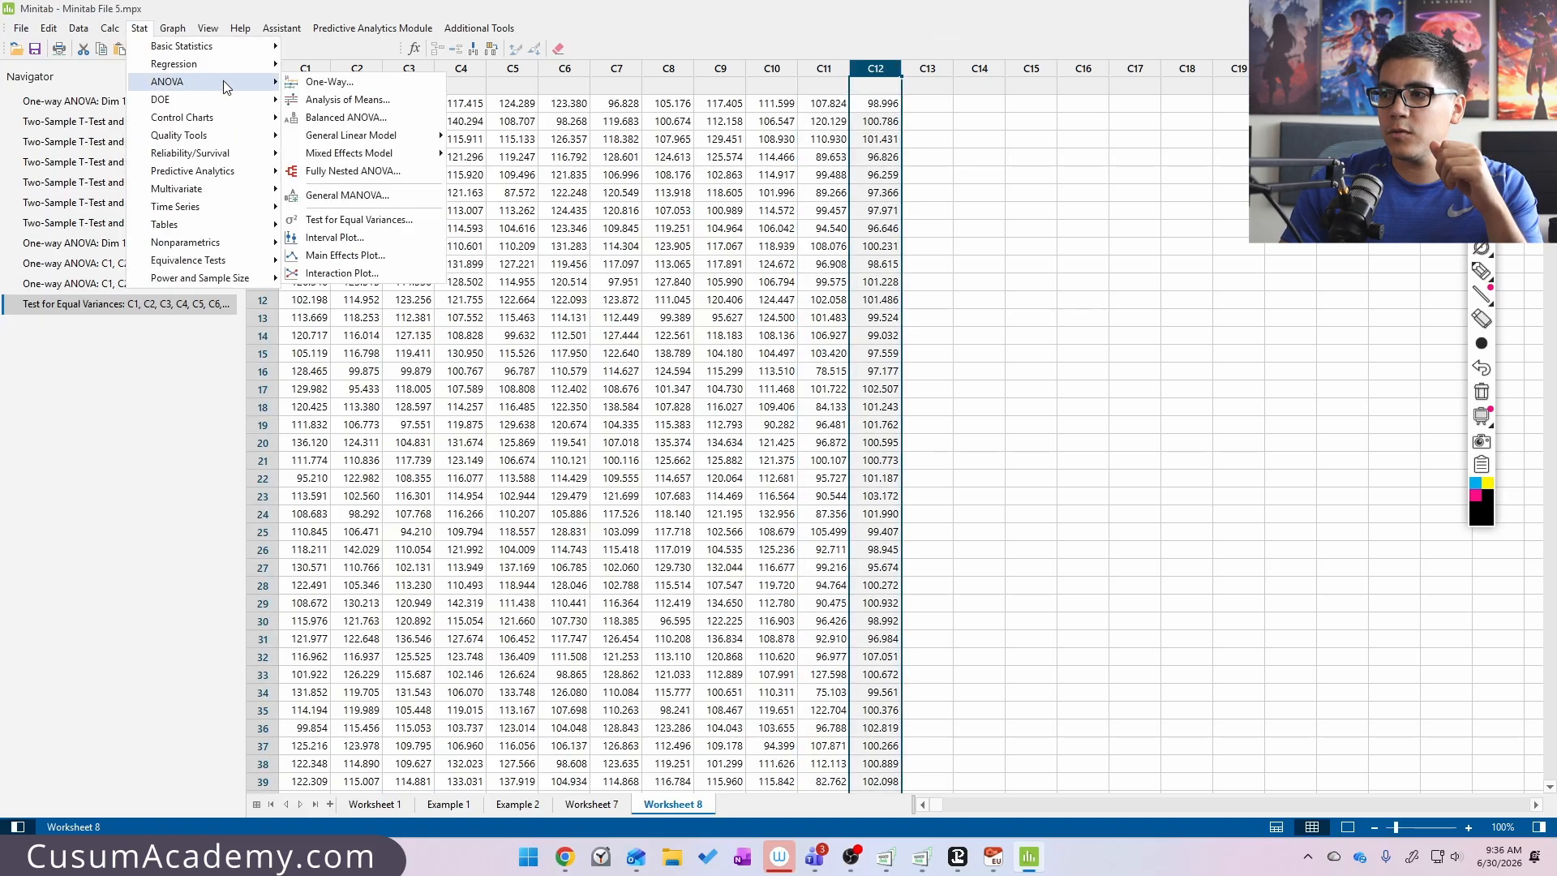
pyautogui.click(359, 220)
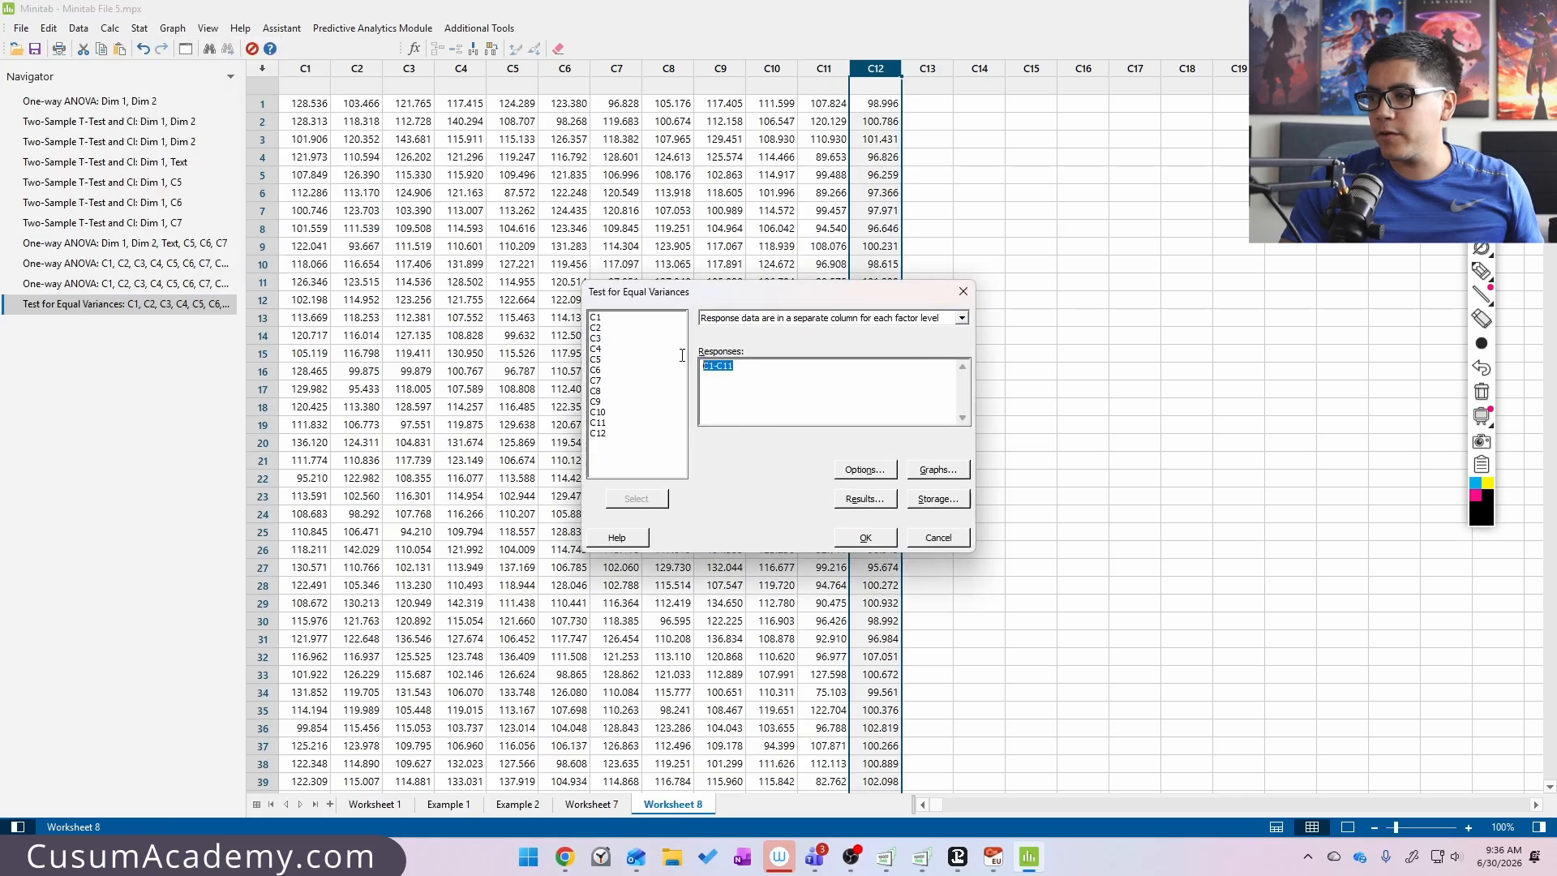
pyautogui.press('Return')
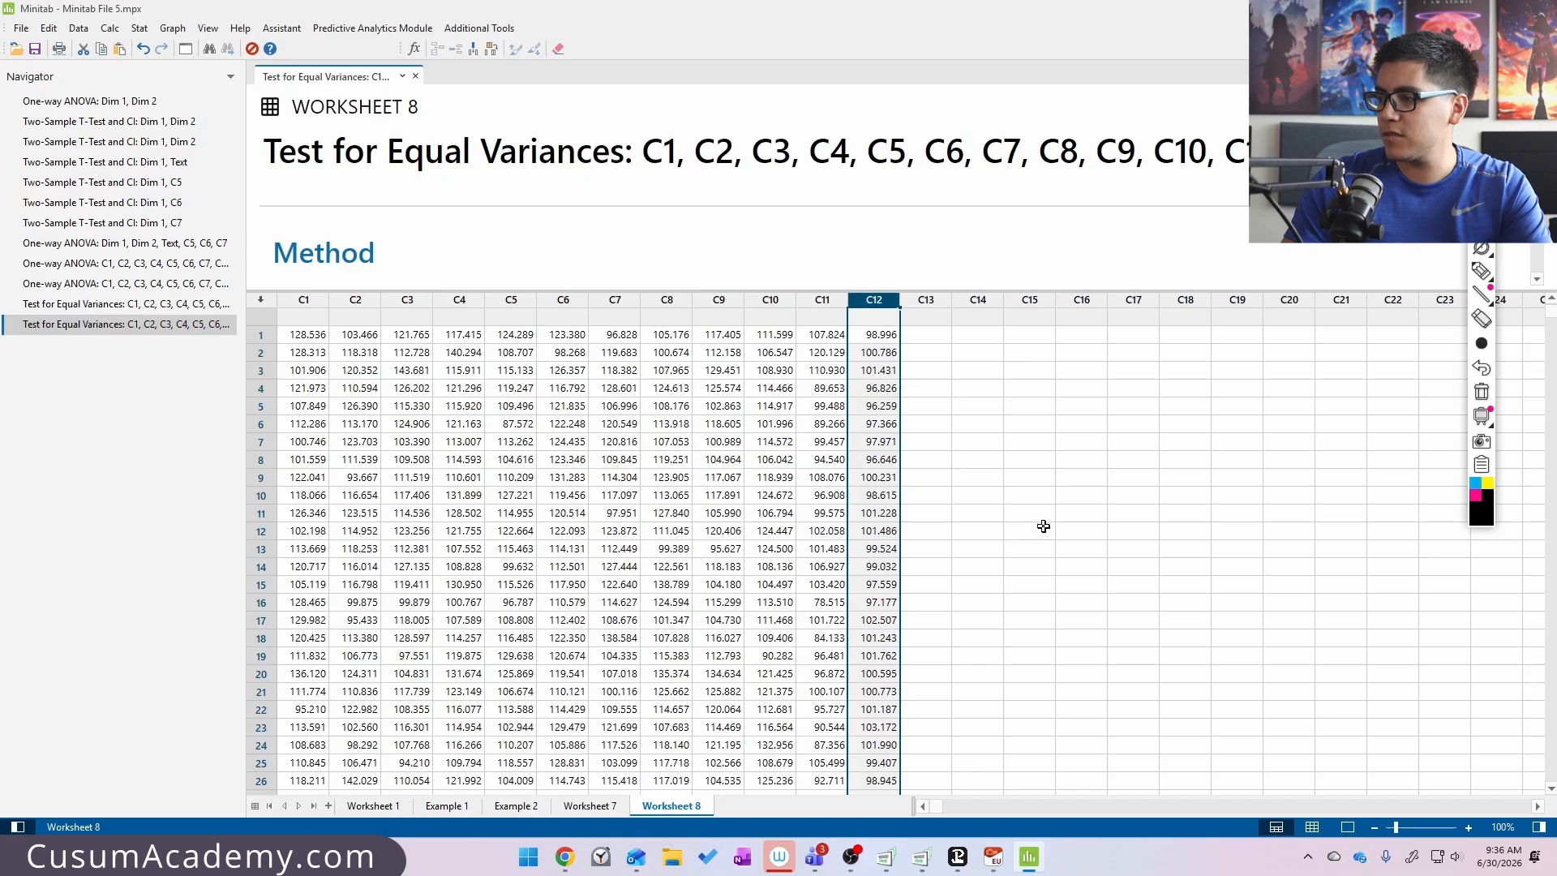
# - Show the new test output alone and open its C1 to C12 interval plot in a maximized graph editor
pyautogui.click(1348, 827)
pyautogui.scroll(-10, 792, 519)
pyautogui.doubleClick(793, 421)
pyautogui.doubleClick(1017, 191)
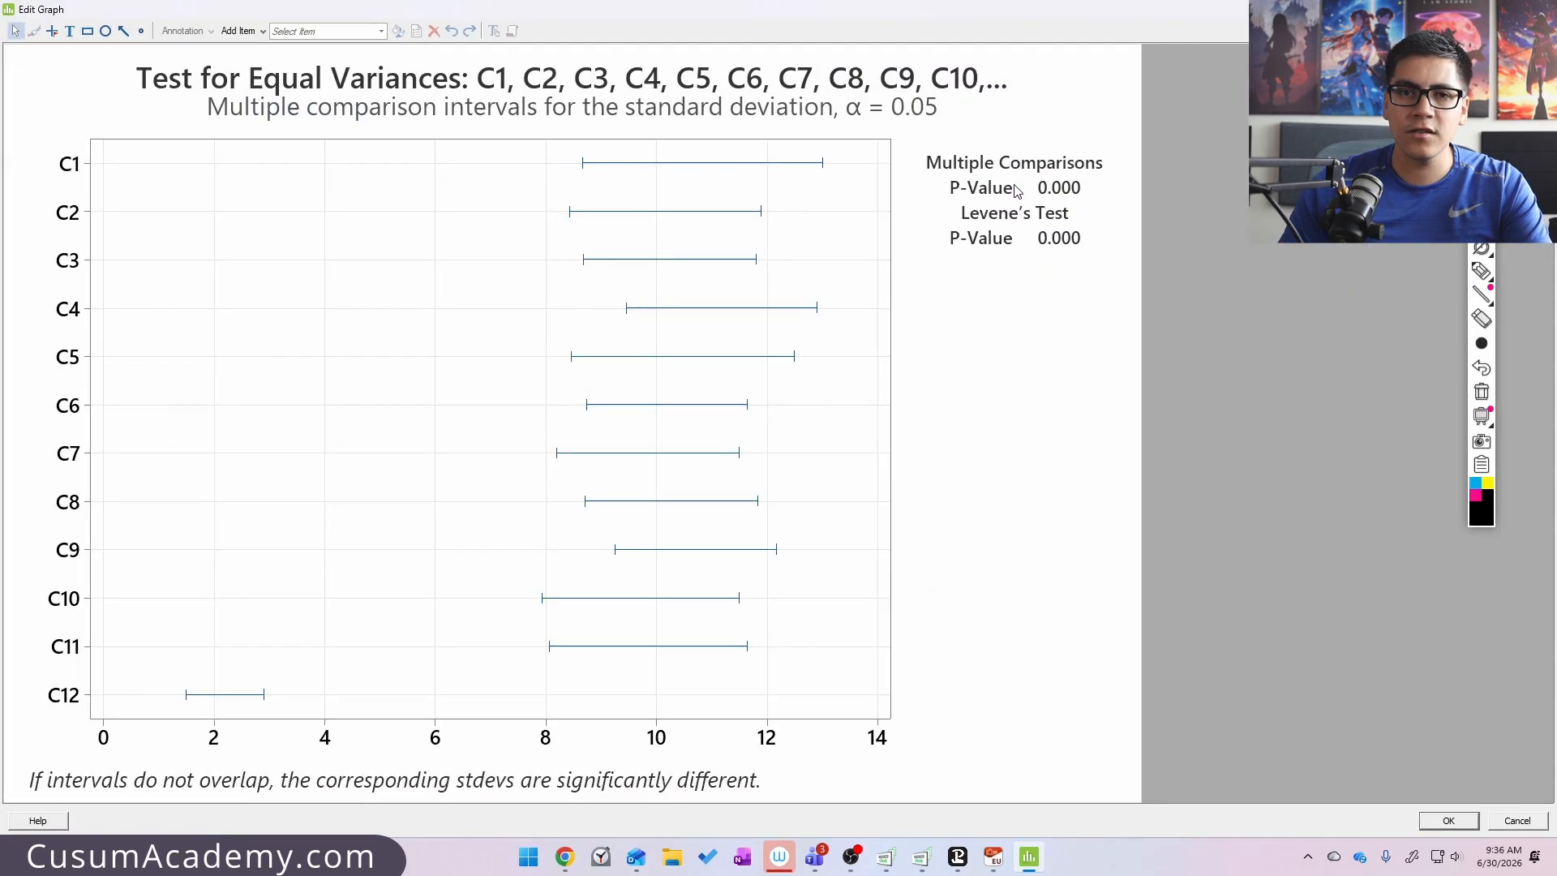
# - Draw freehand vertical lines bracketing the C1 to C11 intervals and the C12 interval, with an arrow pointing up from C12
pyautogui.hotkey('ctrl', 'shift', '1')
pyautogui.moveTo(576, 130); pyautogui.dragTo(595, 687)
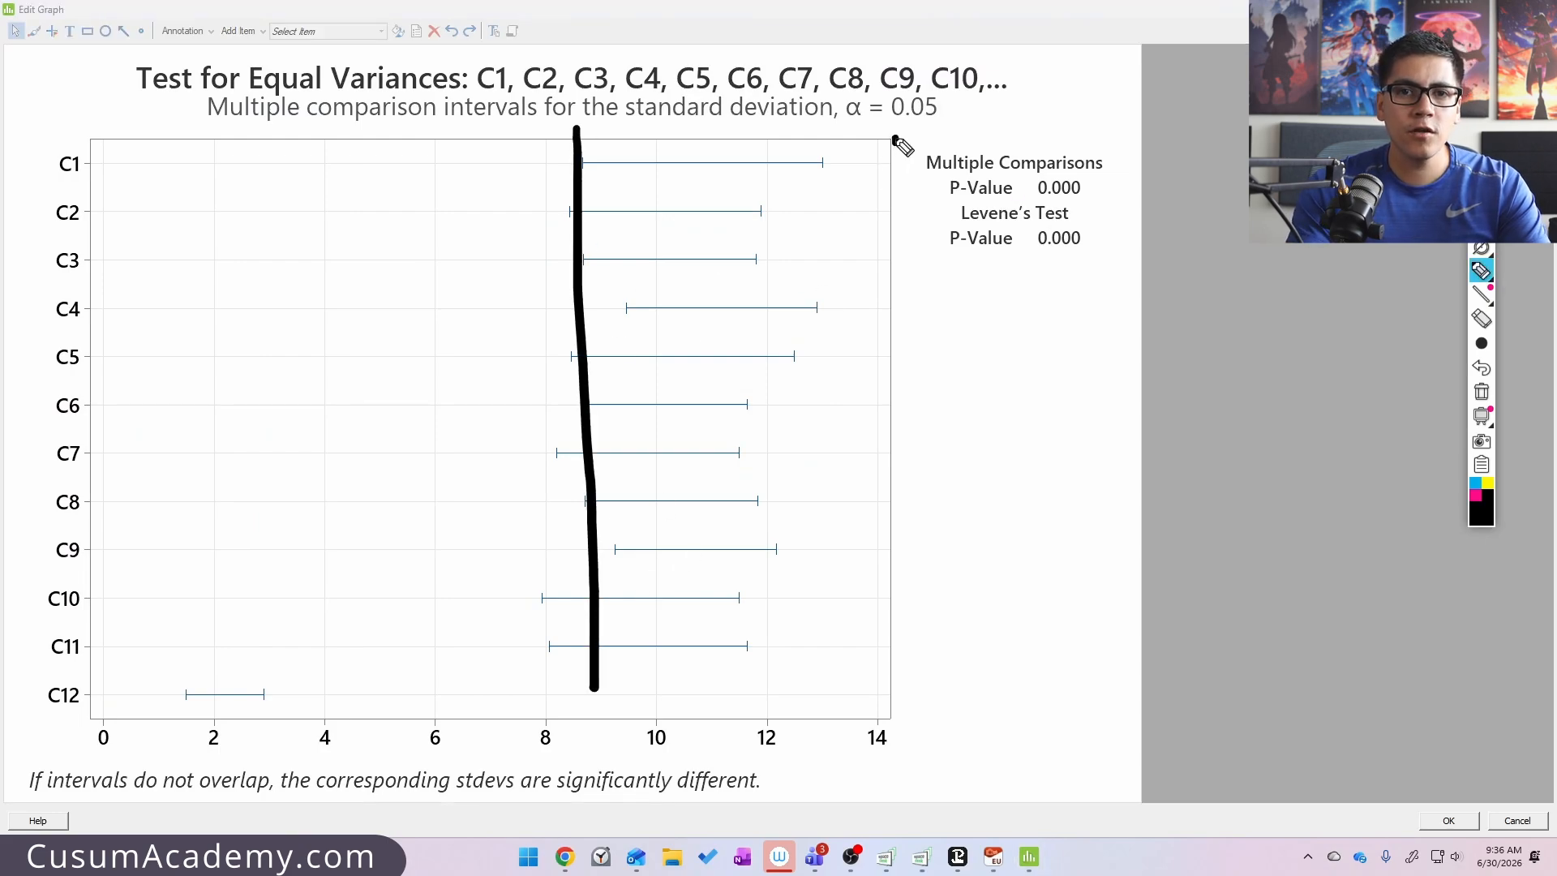
pyautogui.moveTo(895, 139); pyautogui.dragTo(861, 622)
pyautogui.moveTo(252, 614)
pyautogui.mouseDown()
pyautogui.moveTo(260, 654)
pyautogui.moveTo(263, 626)
pyautogui.mouseUp()
pyautogui.moveTo(169, 504); pyautogui.dragTo(182, 738)
pyautogui.moveTo(228, 605)
pyautogui.mouseDown()
pyautogui.moveTo(230, 251)
pyautogui.moveTo(244, 264)
pyautogui.moveTo(231, 278)
pyautogui.mouseUp()
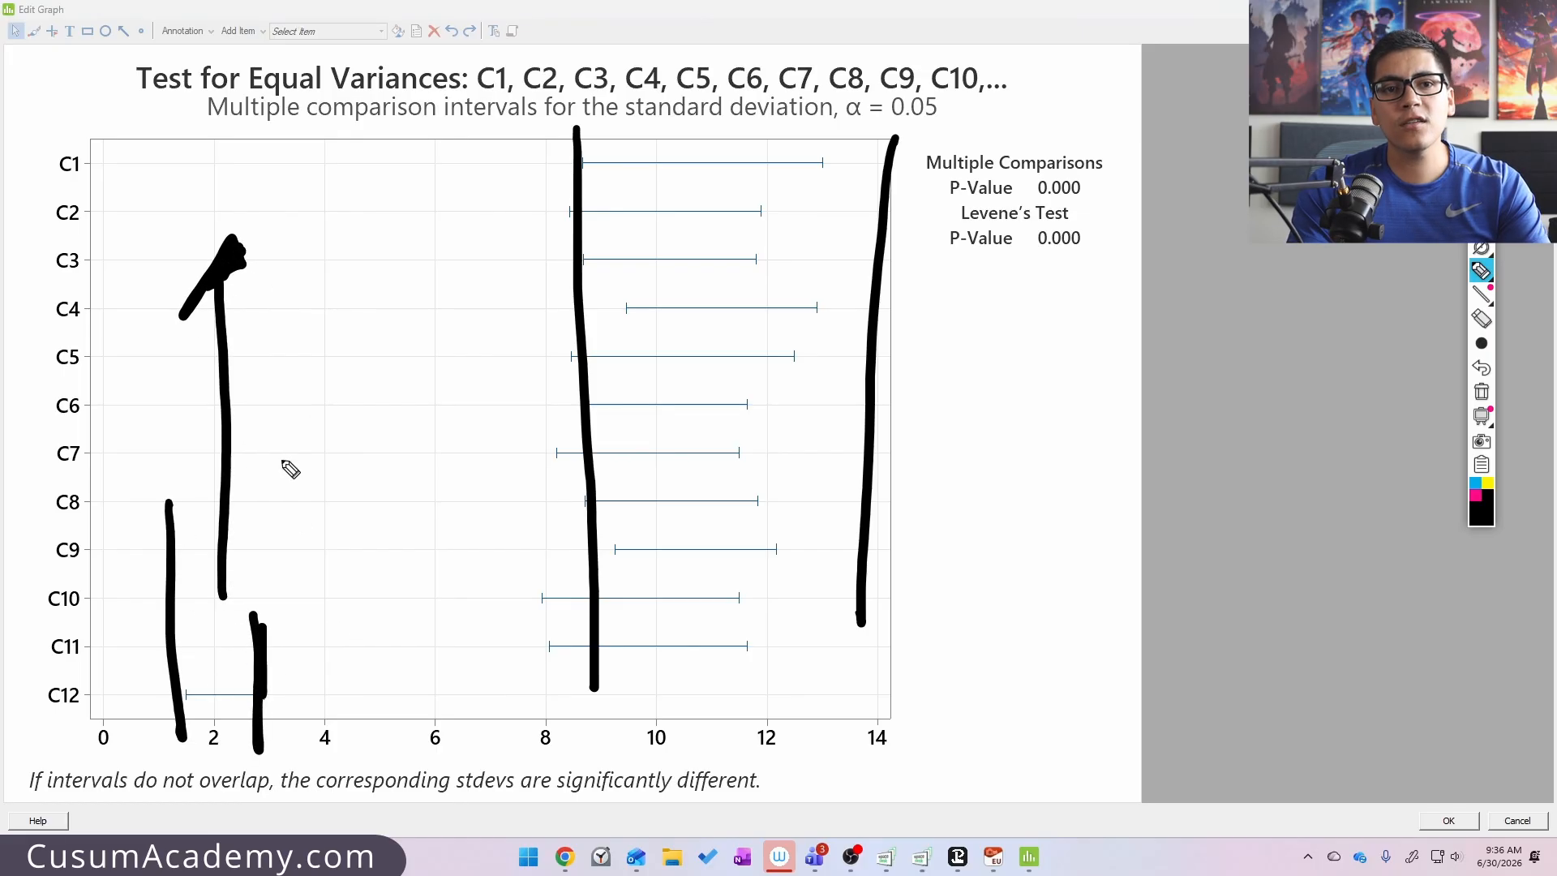
# - Write a circled "1+" beside the upward arrow and draw another arrow from the C12 interval toward the other intervals
pyautogui.moveTo(281, 489); pyautogui.dragTo(349, 472)
pyautogui.moveTo(337, 461); pyautogui.dragTo(359, 458)
pyautogui.moveTo(375, 405)
pyautogui.mouseDown()
pyautogui.moveTo(233, 431)
pyautogui.moveTo(357, 357)
pyautogui.moveTo(300, 379)
pyautogui.mouseUp()
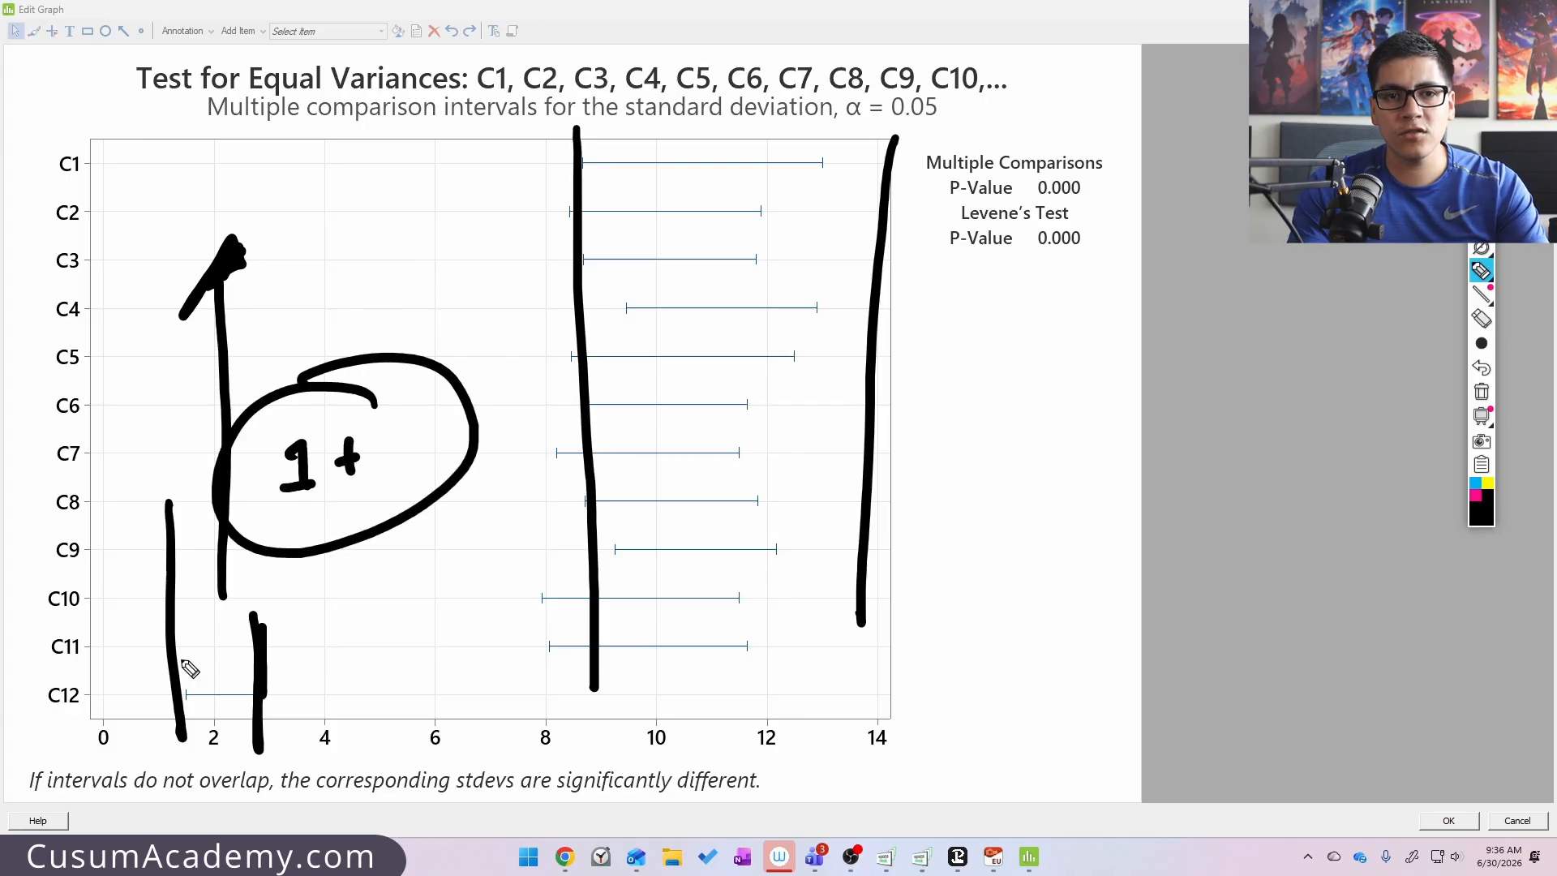
pyautogui.moveTo(320, 681)
pyautogui.mouseDown()
pyautogui.moveTo(487, 605)
pyautogui.moveTo(507, 618)
pyautogui.moveTo(479, 614)
pyautogui.mouseUp()
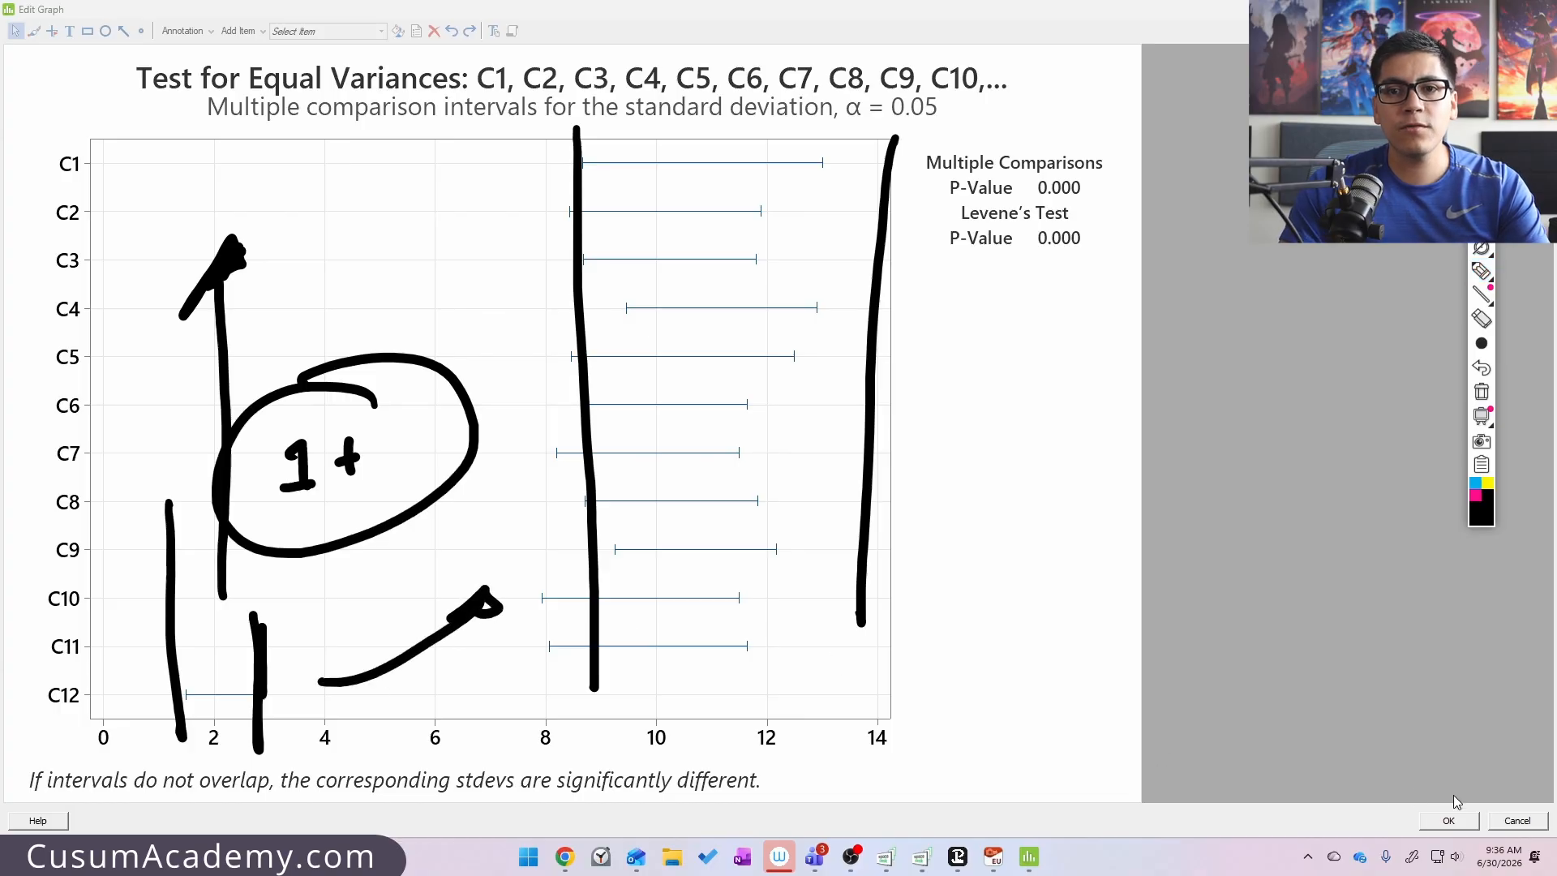
# - Close the graph editor and review the test's hypotheses, standard deviation intervals and Tests table, selecting the P-Value column
pyautogui.click(1448, 820)
pyautogui.scroll(10, 1418, 759)
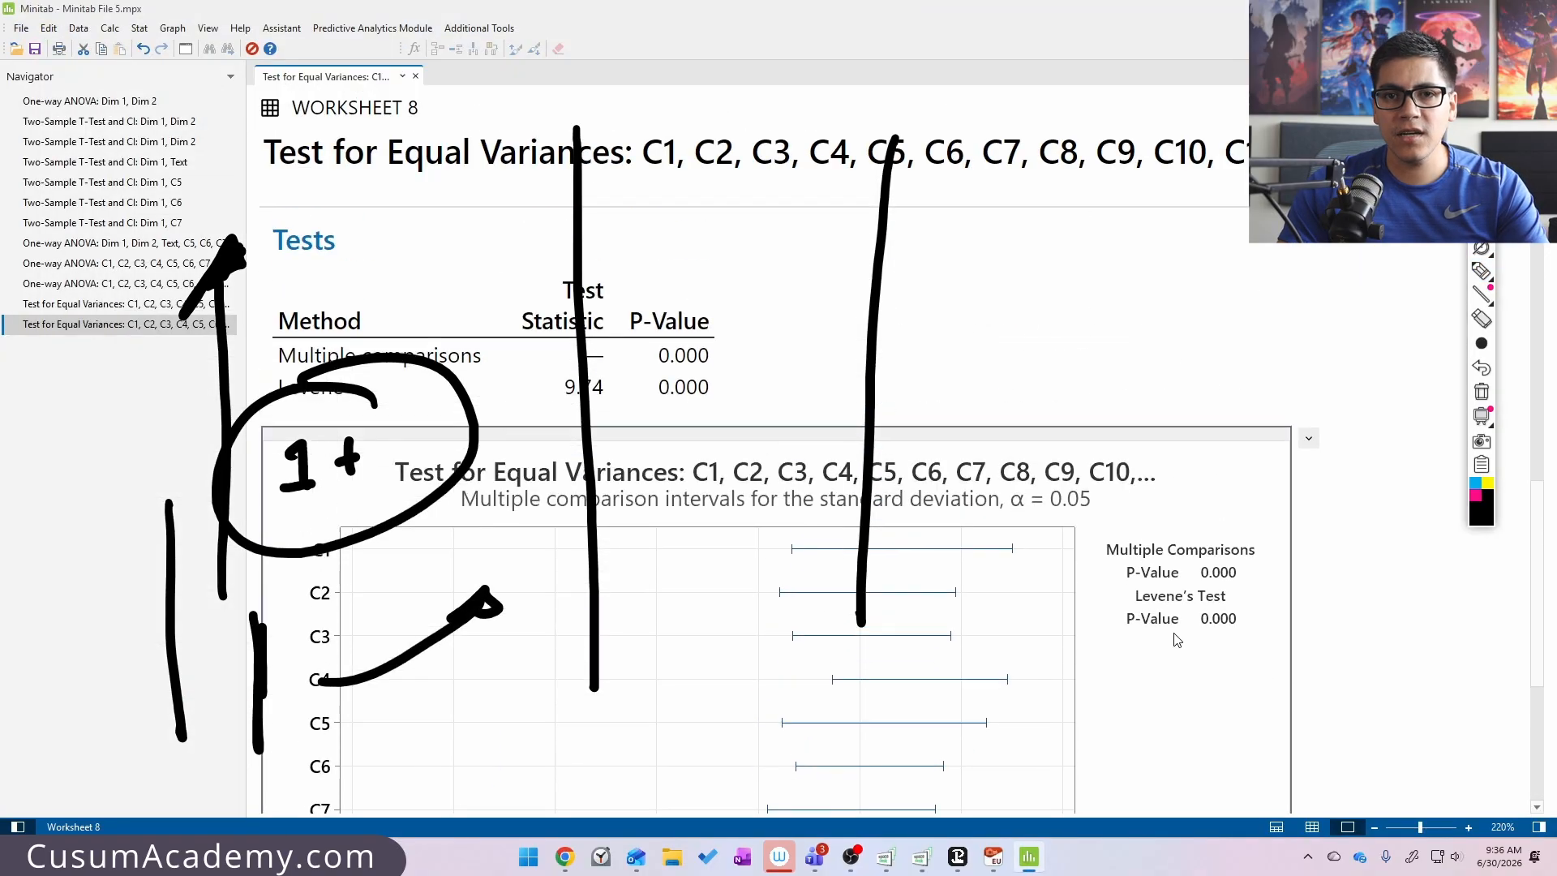
pyautogui.scroll(3, 1147, 665)
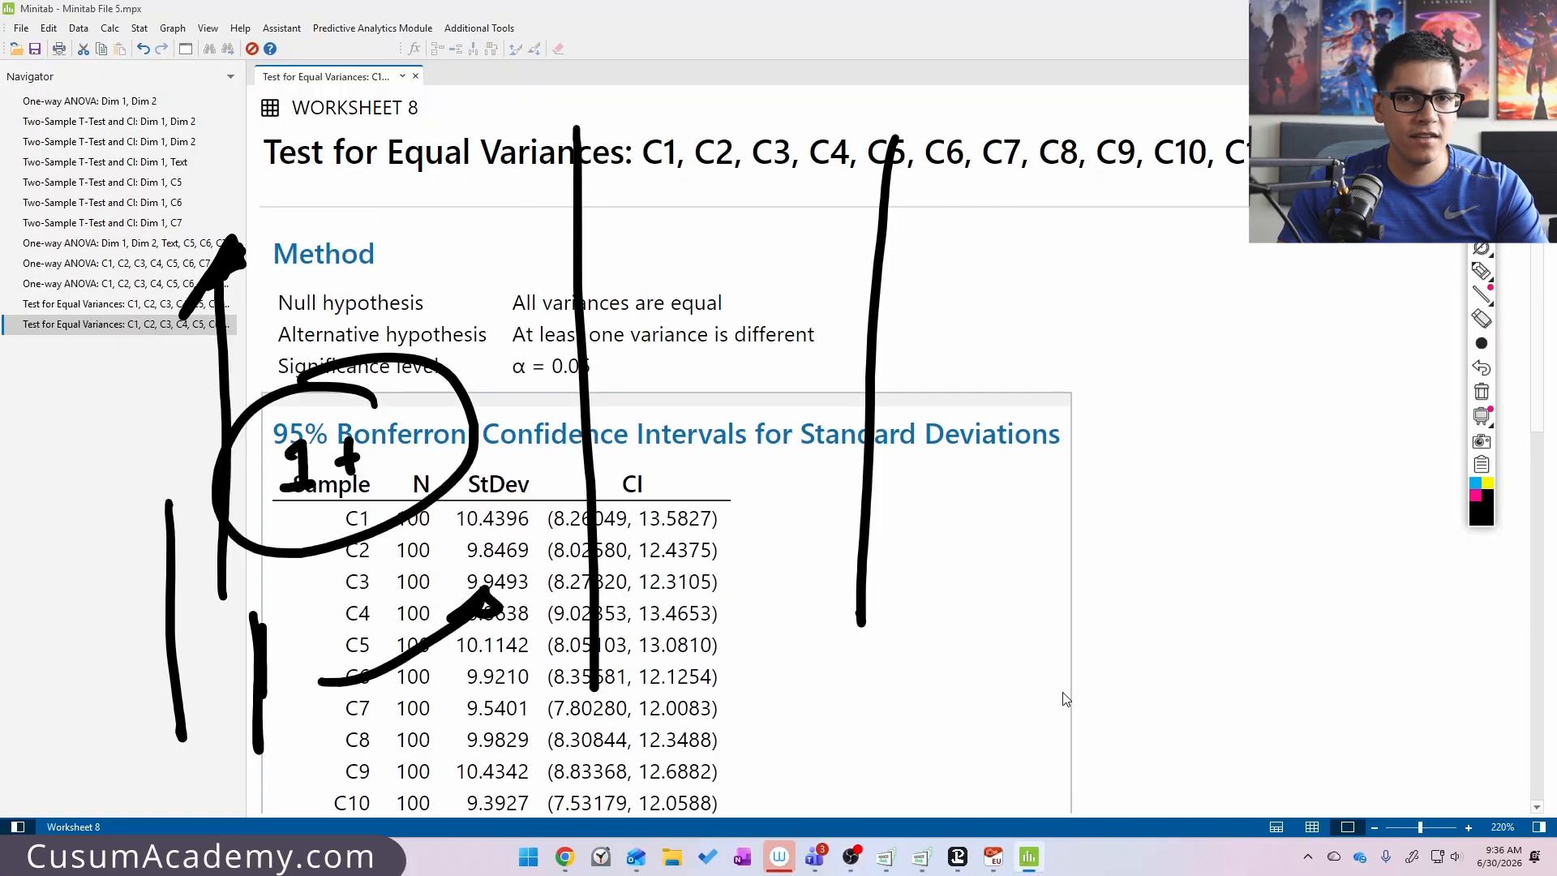
pyautogui.scroll(-7, 1066, 699)
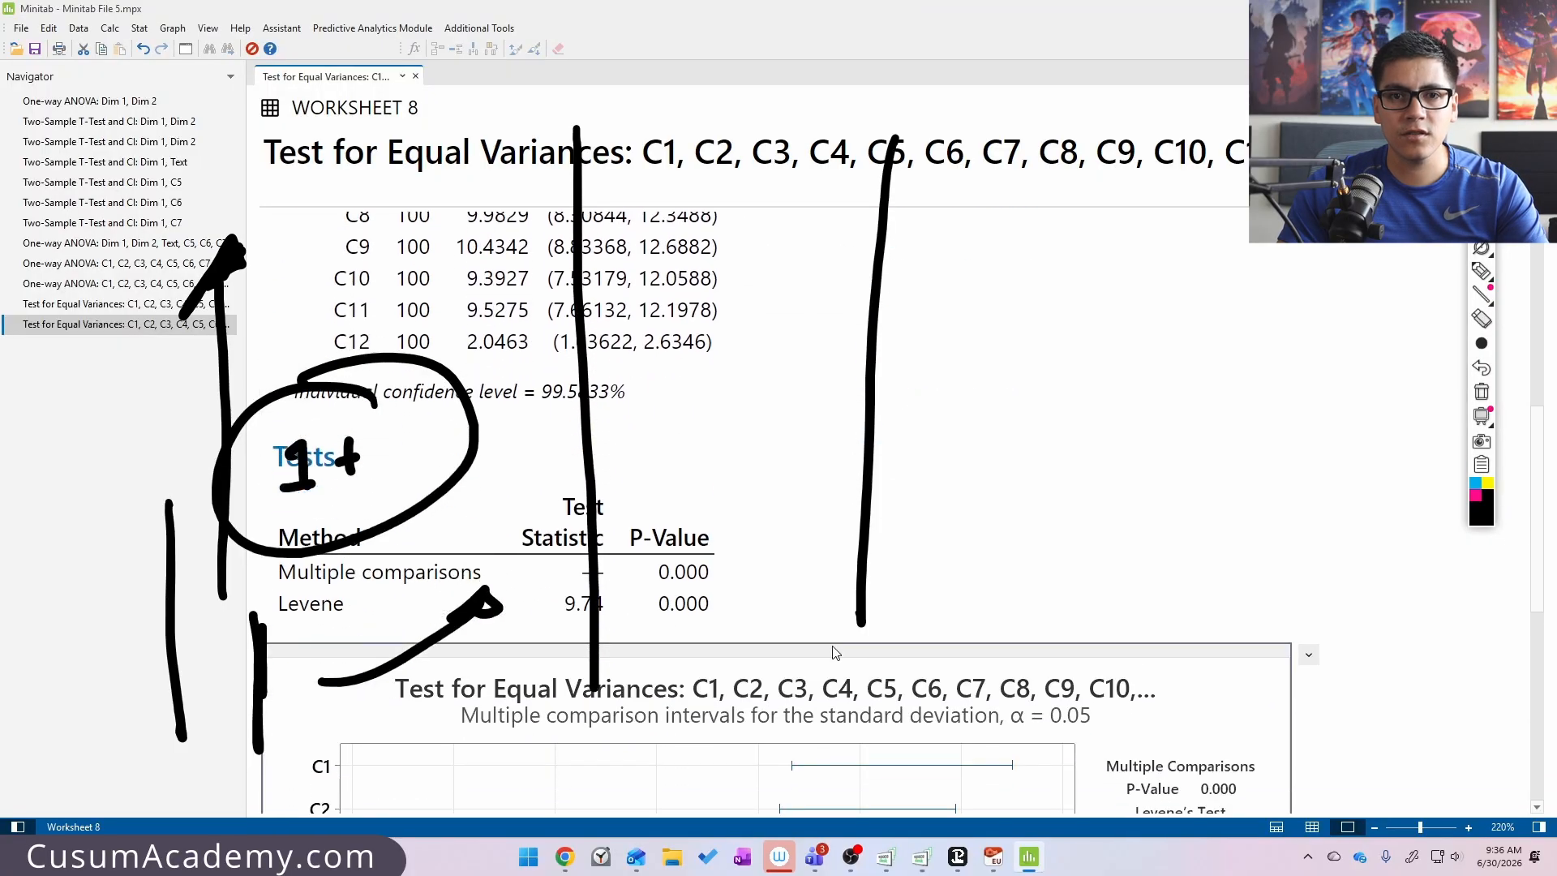
pyautogui.click(703, 559)
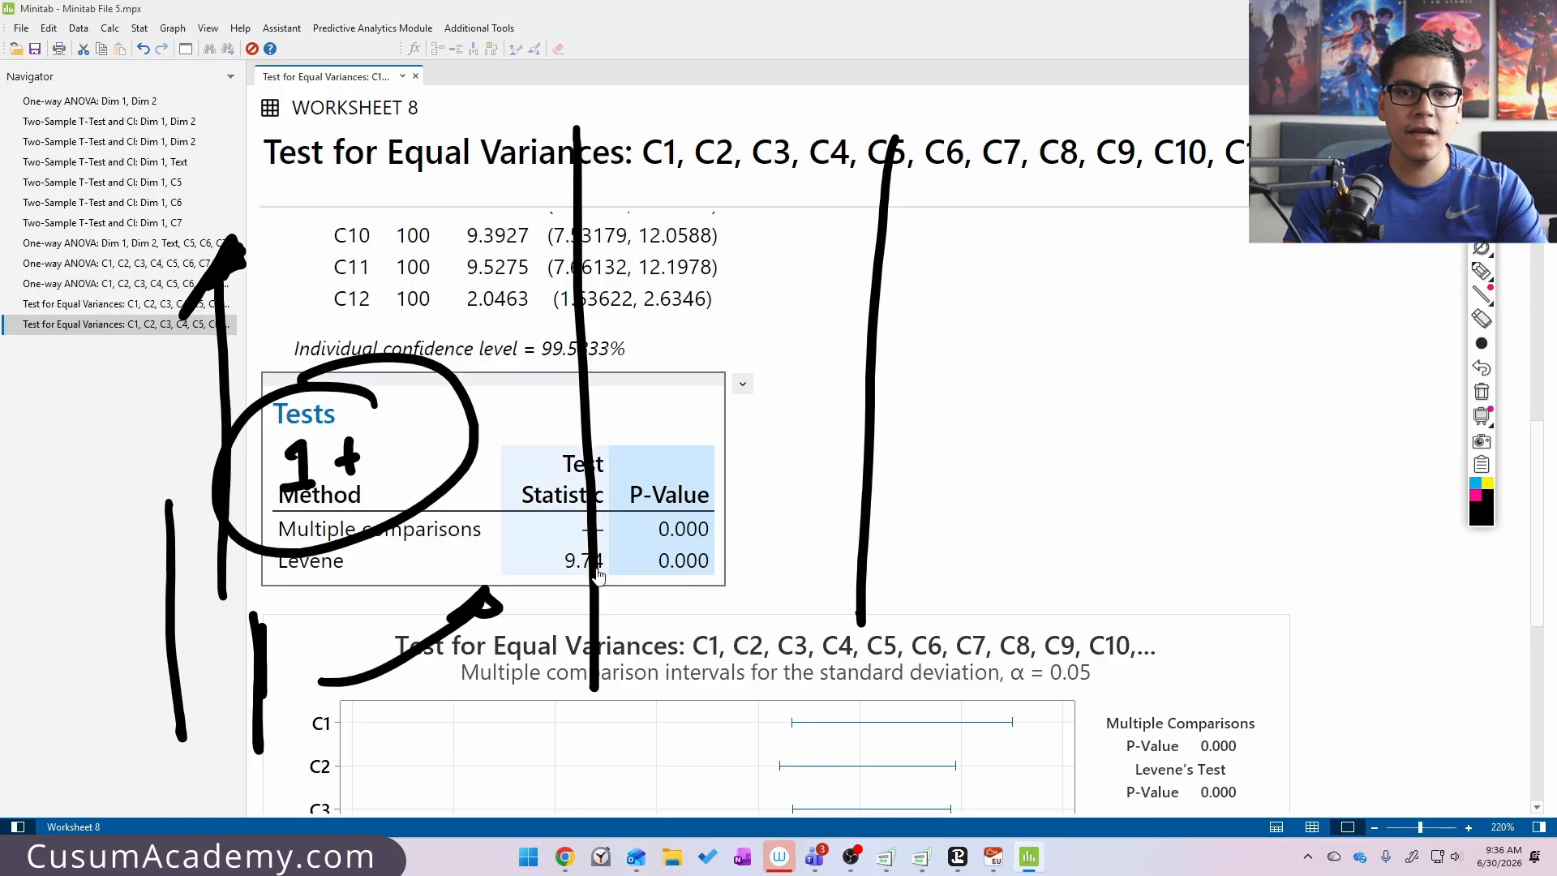
# - Clear the earlier pen marks, circle the p-values in the Tests table and write "P<0.05" beside them
pyautogui.press('e')
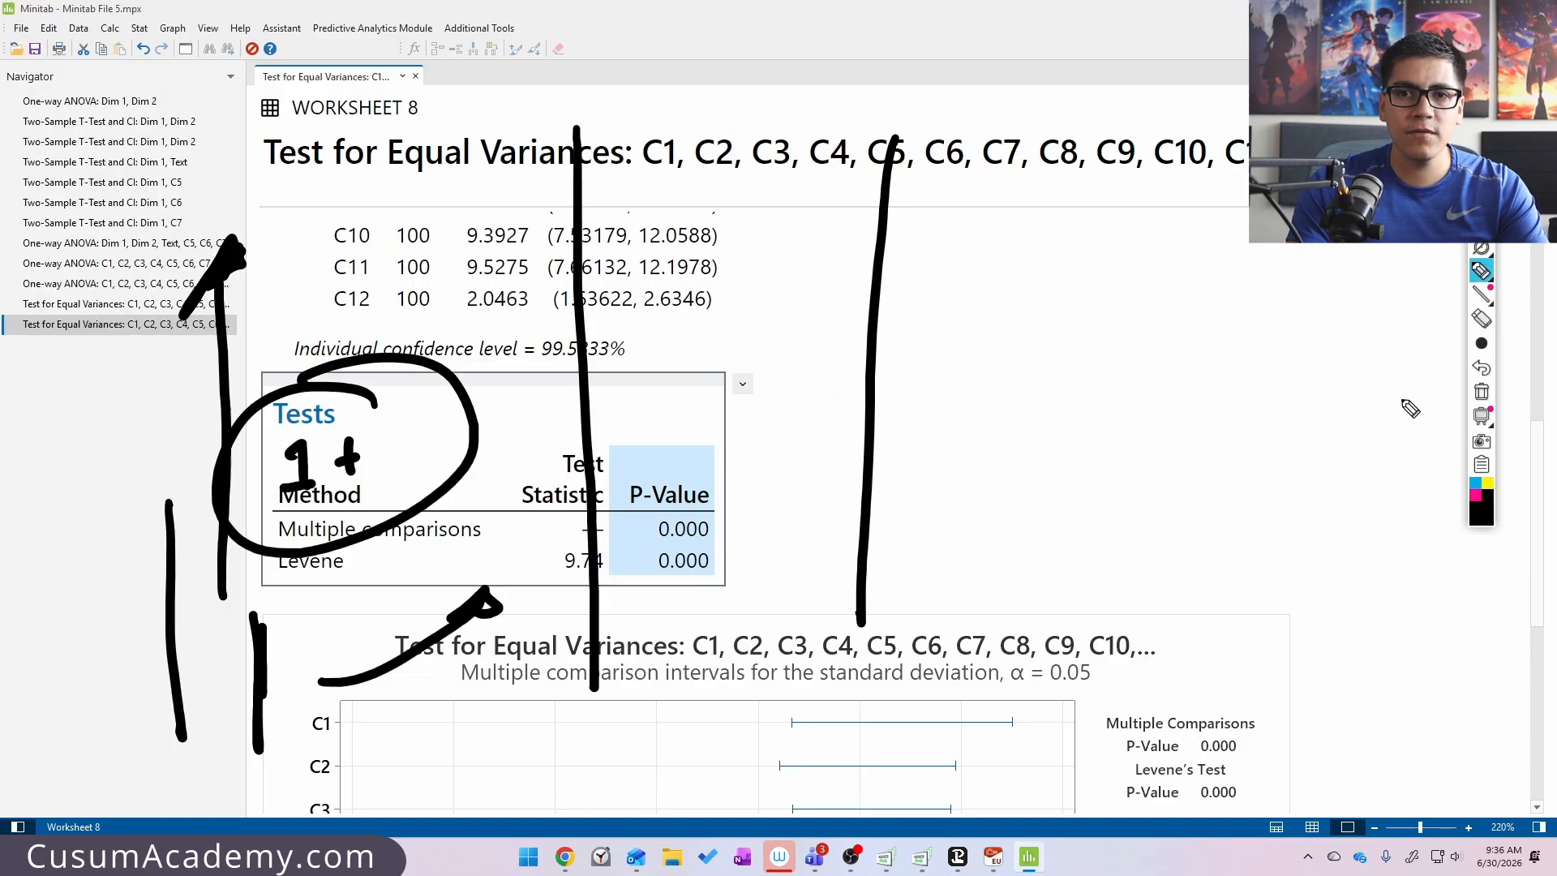
pyautogui.click(1481, 395)
pyautogui.moveTo(718, 470)
pyautogui.mouseDown()
pyautogui.moveTo(754, 573)
pyautogui.moveTo(683, 443)
pyautogui.mouseUp()
pyautogui.moveTo(809, 428); pyautogui.dragTo(889, 476)
pyautogui.click(963, 456)
pyautogui.moveTo(933, 426); pyautogui.dragTo(1014, 438)
pyautogui.moveTo(1056, 415)
pyautogui.mouseDown()
pyautogui.moveTo(1046, 456)
pyautogui.moveTo(1087, 408)
pyautogui.mouseUp()
# - Mark the p-values in the maximized interval plot with a circle and "P<0.05", clear all marks and close the plot
pyautogui.doubleClick(1240, 681)
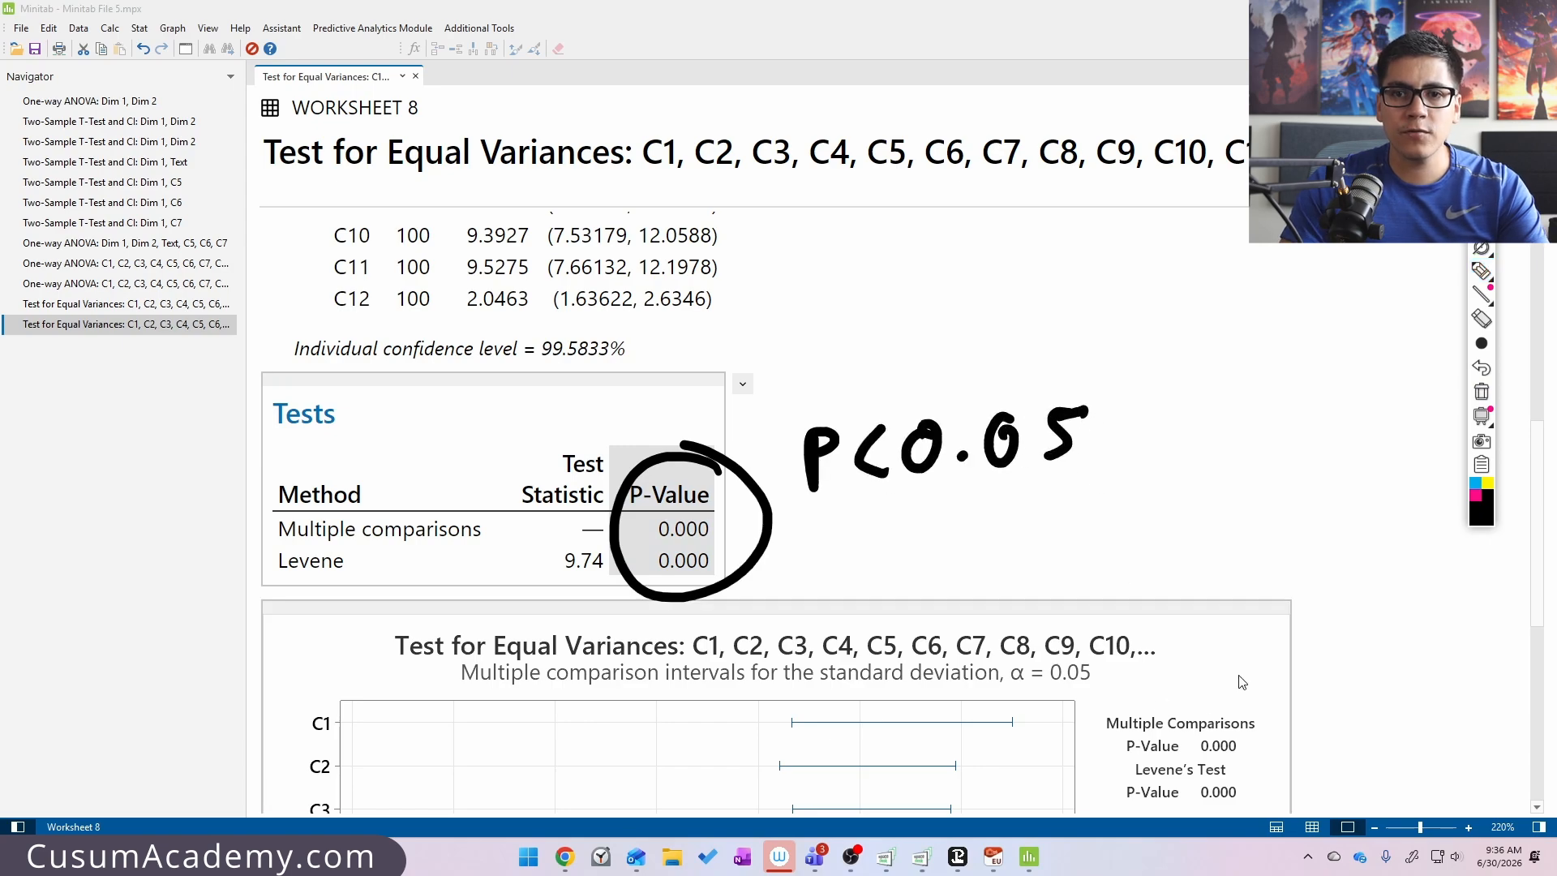
pyautogui.click(1020, 190)
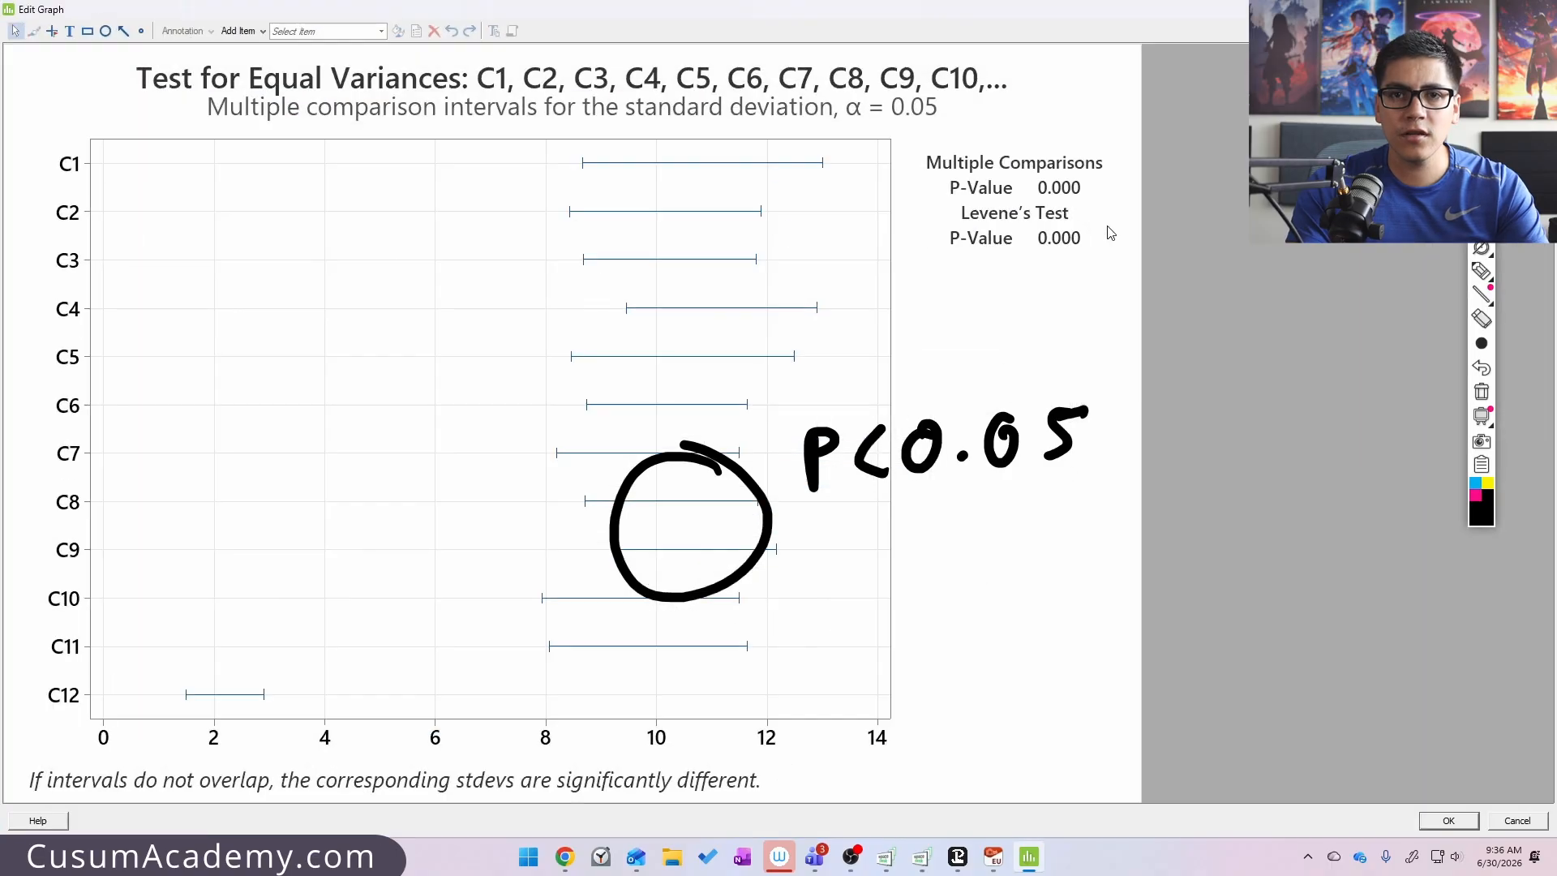
pyautogui.moveTo(1083, 136)
pyautogui.mouseDown()
pyautogui.moveTo(1140, 274)
pyautogui.moveTo(1069, 98)
pyautogui.mouseUp()
pyautogui.moveTo(898, 306)
pyautogui.mouseDown()
pyautogui.moveTo(900, 351)
pyautogui.moveTo(909, 332)
pyautogui.moveTo(972, 360)
pyautogui.moveTo(997, 336)
pyautogui.moveTo(1082, 336)
pyautogui.moveTo(1112, 365)
pyautogui.moveTo(1159, 328)
pyautogui.mouseUp()
pyautogui.click(1044, 351)
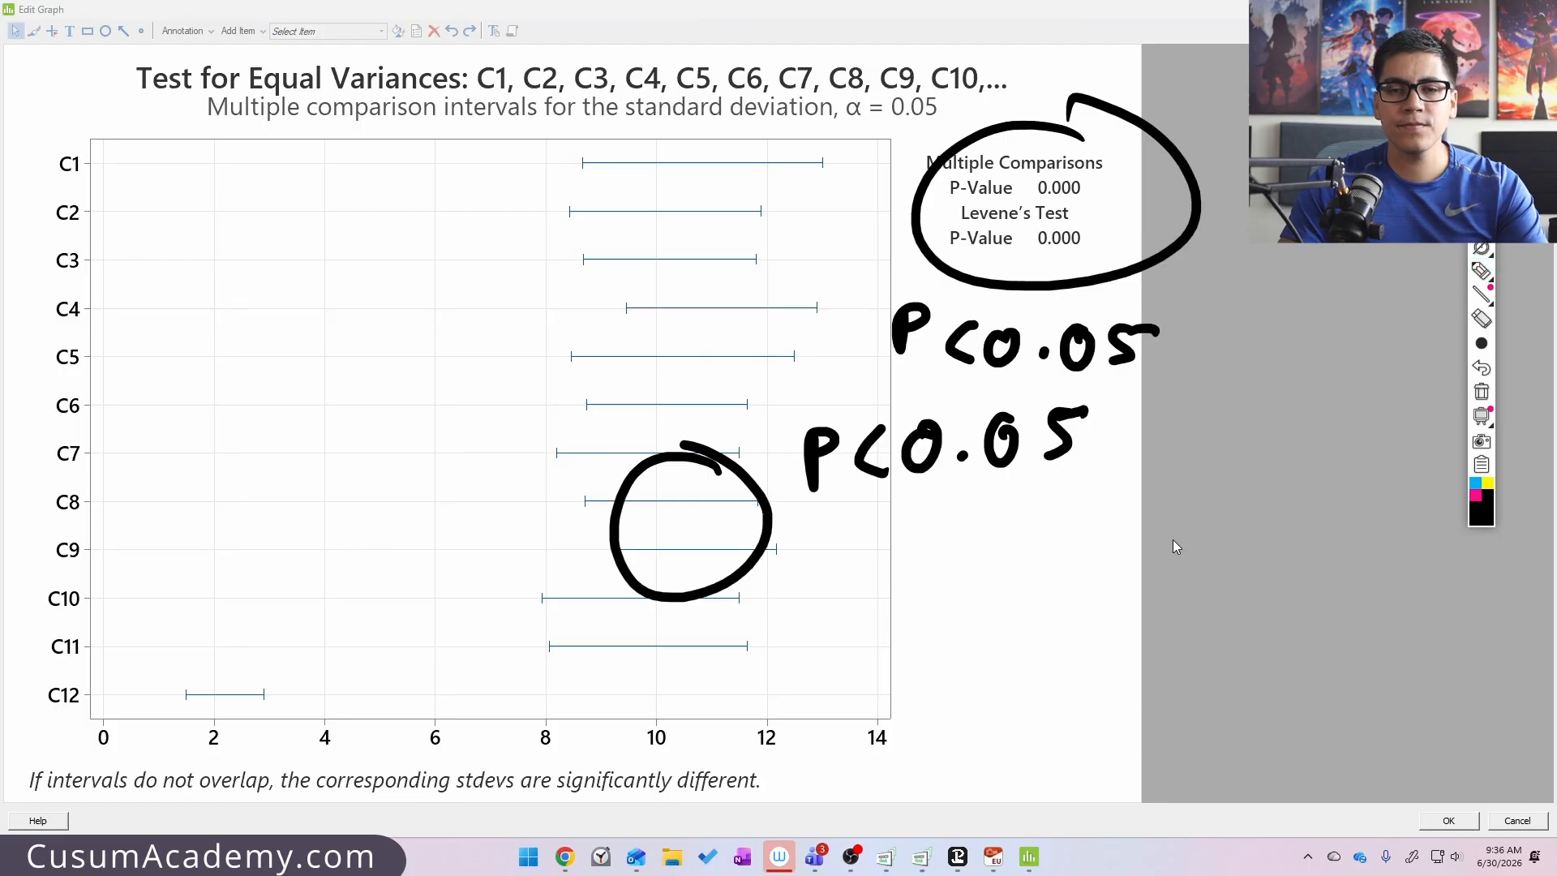
pyautogui.click(1481, 391)
pyautogui.click(1448, 824)
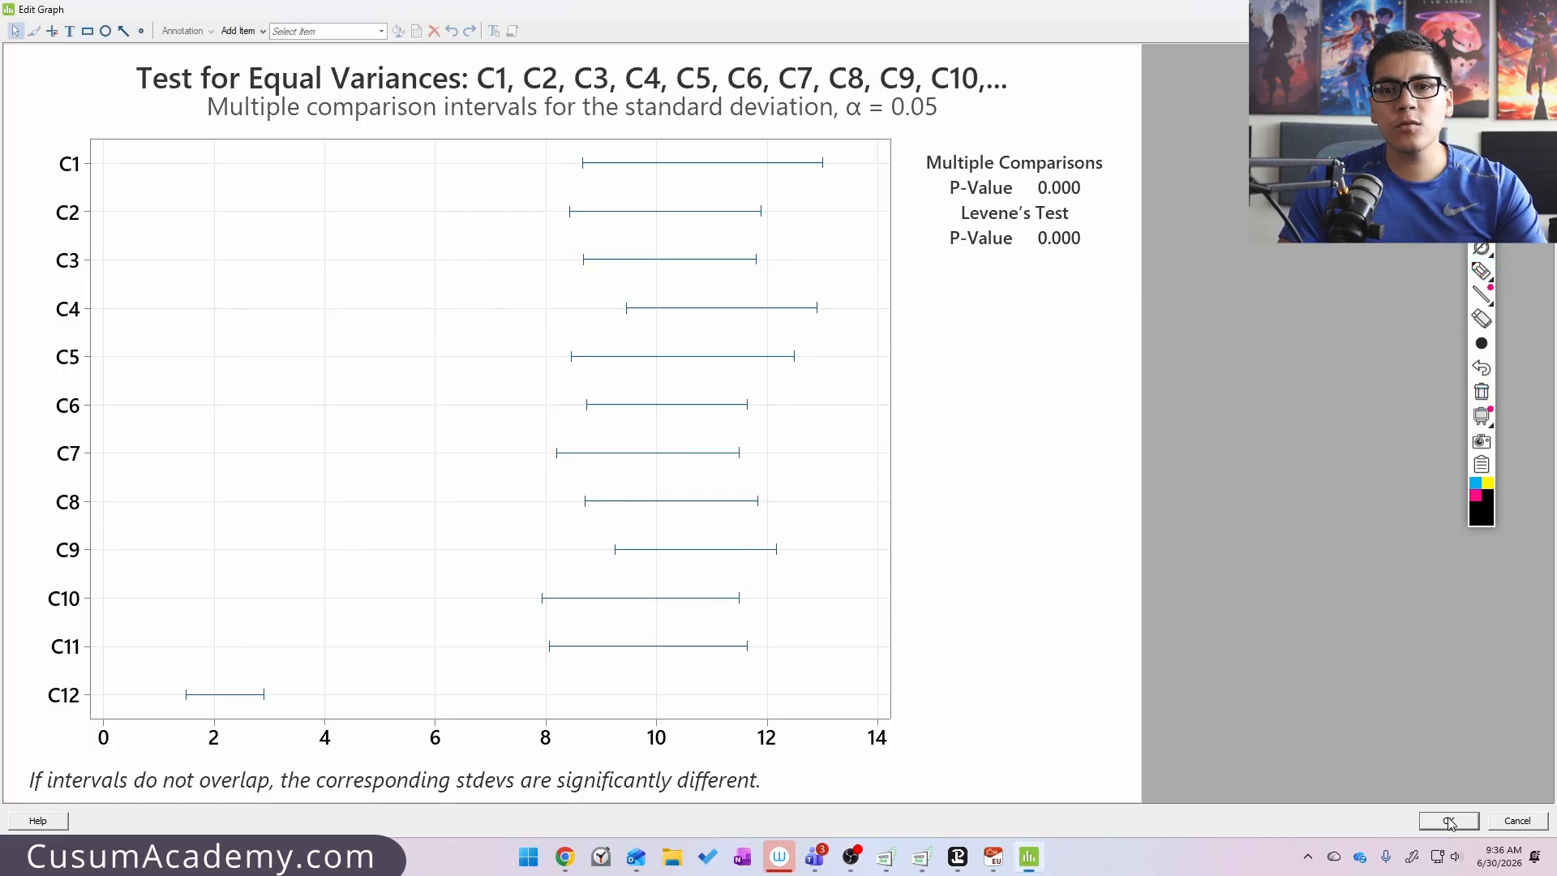
# - Handwrite the equal-means hypothesis "μ1 = μ2 = μ.... N" in the blank space above and beside the Tests table
pyautogui.click(1481, 271)
pyautogui.moveTo(598, 427)
pyautogui.mouseDown()
pyautogui.moveTo(659, 355)
pyautogui.moveTo(714, 378)
pyautogui.moveTo(719, 435)
pyautogui.mouseUp()
pyautogui.moveTo(767, 366)
pyautogui.mouseDown()
pyautogui.moveTo(804, 365)
pyautogui.moveTo(810, 394)
pyautogui.moveTo(900, 344)
pyautogui.mouseUp()
pyautogui.moveTo(870, 386); pyautogui.dragTo(924, 387)
pyautogui.moveTo(934, 389); pyautogui.dragTo(961, 417)
pyautogui.moveTo(989, 366); pyautogui.dragTo(1018, 367)
pyautogui.moveTo(997, 385); pyautogui.dragTo(1022, 388)
pyautogui.moveTo(1093, 342)
pyautogui.mouseDown()
pyautogui.moveTo(1048, 412)
pyautogui.moveTo(1103, 374)
pyautogui.moveTo(1131, 396)
pyautogui.mouseUp()
pyautogui.click(1150, 396)
pyautogui.click(1181, 400)
pyautogui.click(1203, 397)
pyautogui.moveTo(1227, 428)
pyautogui.mouseDown()
pyautogui.moveTo(1233, 397)
pyautogui.moveTo(1246, 427)
pyautogui.mouseUp()
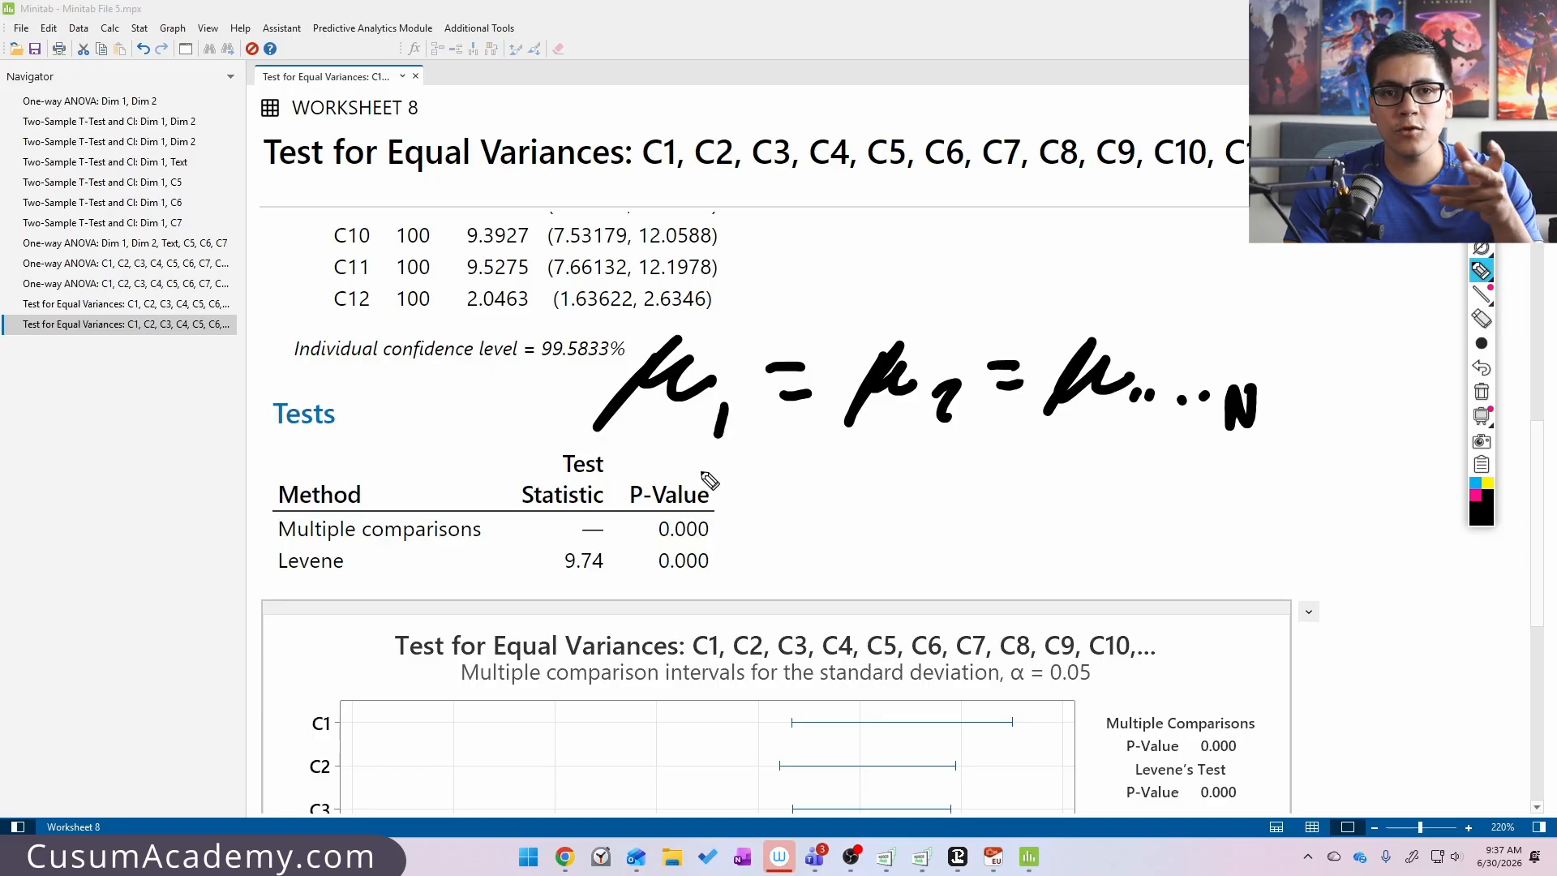
# - Handwrite the equal-standard-deviations hypothesis "σ1 = σ2 = σ3.... N" below the means line, and clear all handwriting
pyautogui.moveTo(760, 498)
pyautogui.mouseDown()
pyautogui.moveTo(815, 489)
pyautogui.moveTo(843, 563)
pyautogui.mouseUp()
pyautogui.moveTo(881, 517)
pyautogui.mouseDown()
pyautogui.moveTo(908, 517)
pyautogui.moveTo(908, 542)
pyautogui.moveTo(1008, 507)
pyautogui.mouseUp()
pyautogui.moveTo(1012, 531)
pyautogui.mouseDown()
pyautogui.moveTo(1037, 568)
pyautogui.moveTo(1101, 512)
pyautogui.moveTo(1103, 535)
pyautogui.mouseUp()
pyautogui.moveTo(1164, 514)
pyautogui.mouseDown()
pyautogui.moveTo(1151, 539)
pyautogui.moveTo(1198, 507)
pyautogui.moveTo(1234, 549)
pyautogui.moveTo(1220, 568)
pyautogui.mouseUp()
pyautogui.click(1261, 539)
pyautogui.click(1294, 544)
pyautogui.click(1328, 550)
pyautogui.click(1358, 550)
pyautogui.moveTo(1396, 571)
pyautogui.mouseDown()
pyautogui.moveTo(1425, 558)
pyautogui.moveTo(1431, 512)
pyautogui.mouseUp()
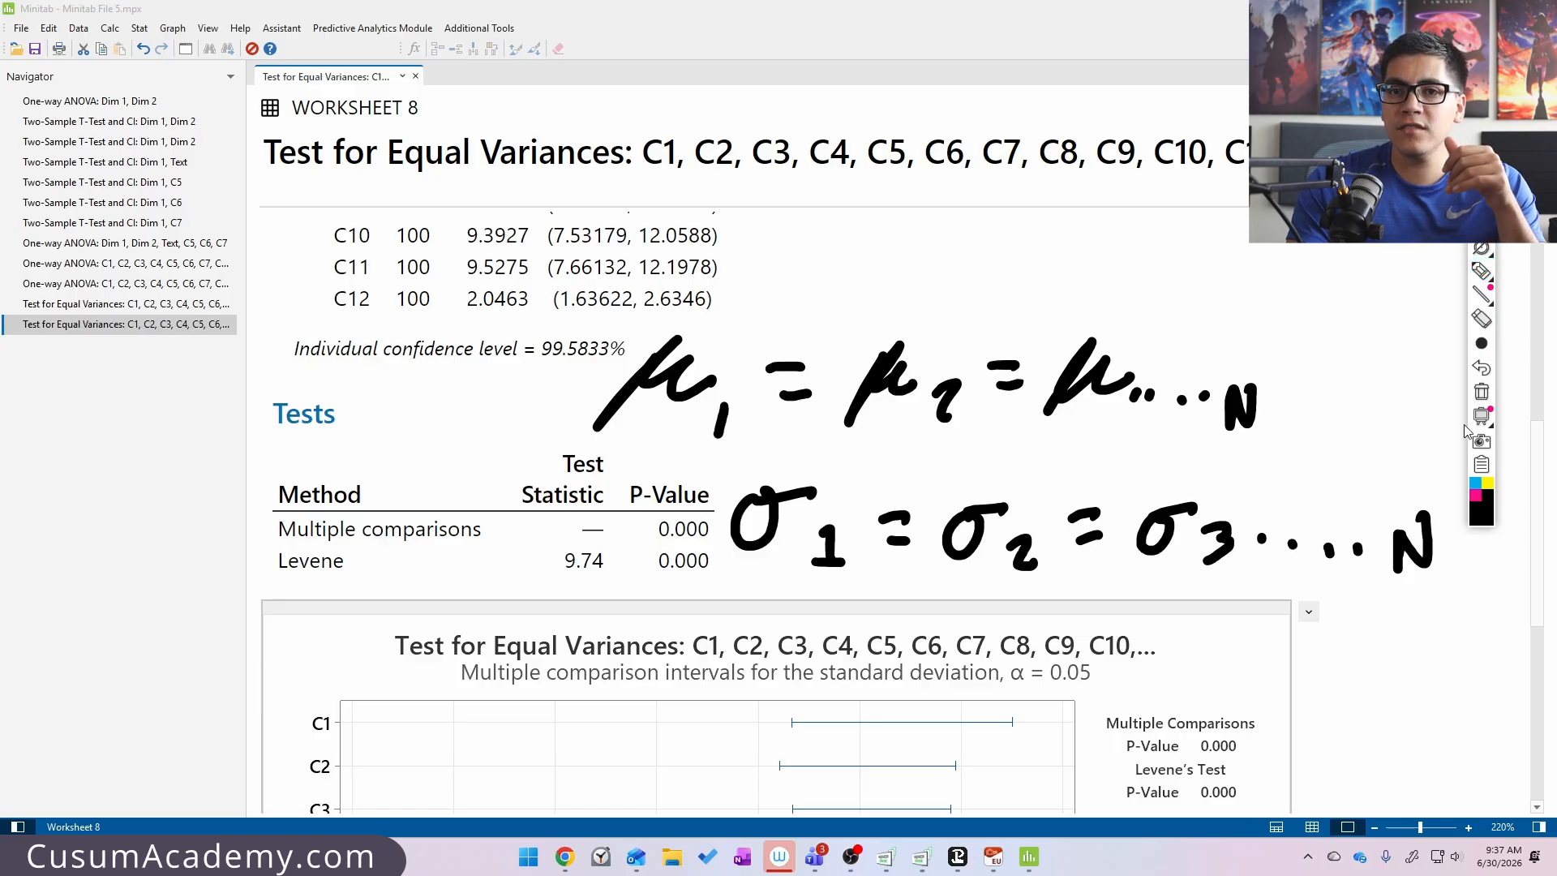
pyautogui.click(1482, 391)
# - Compare the Method hypotheses of the equal variances test with those of the One-way ANOVA for C1 to C11
pyautogui.scroll(5, 1016, 447)
pyautogui.scroll(3, 1016, 447)
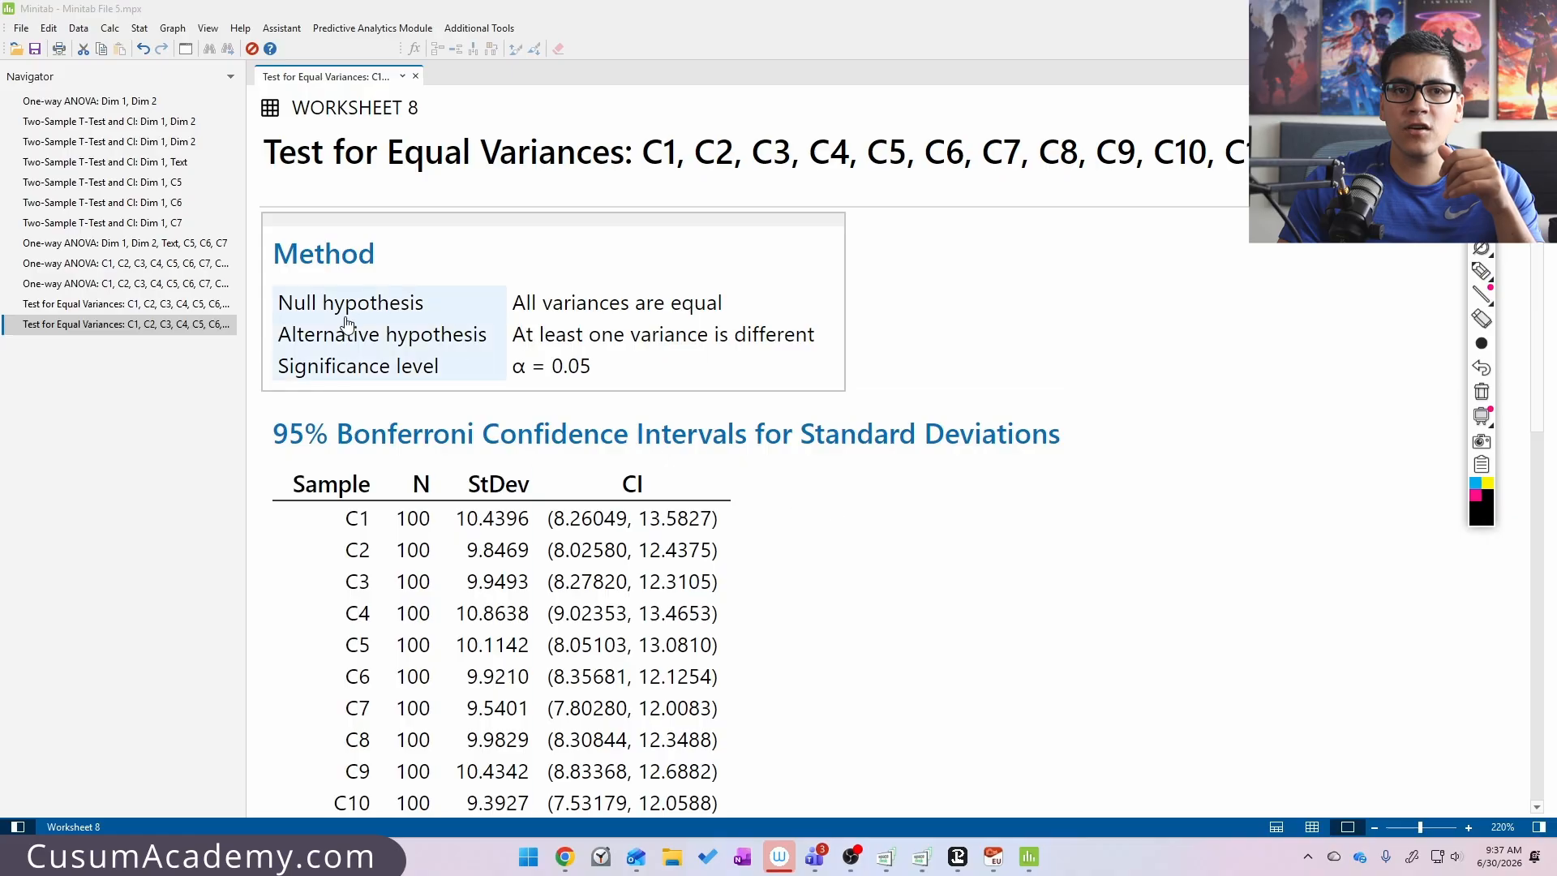
pyautogui.click(203, 306)
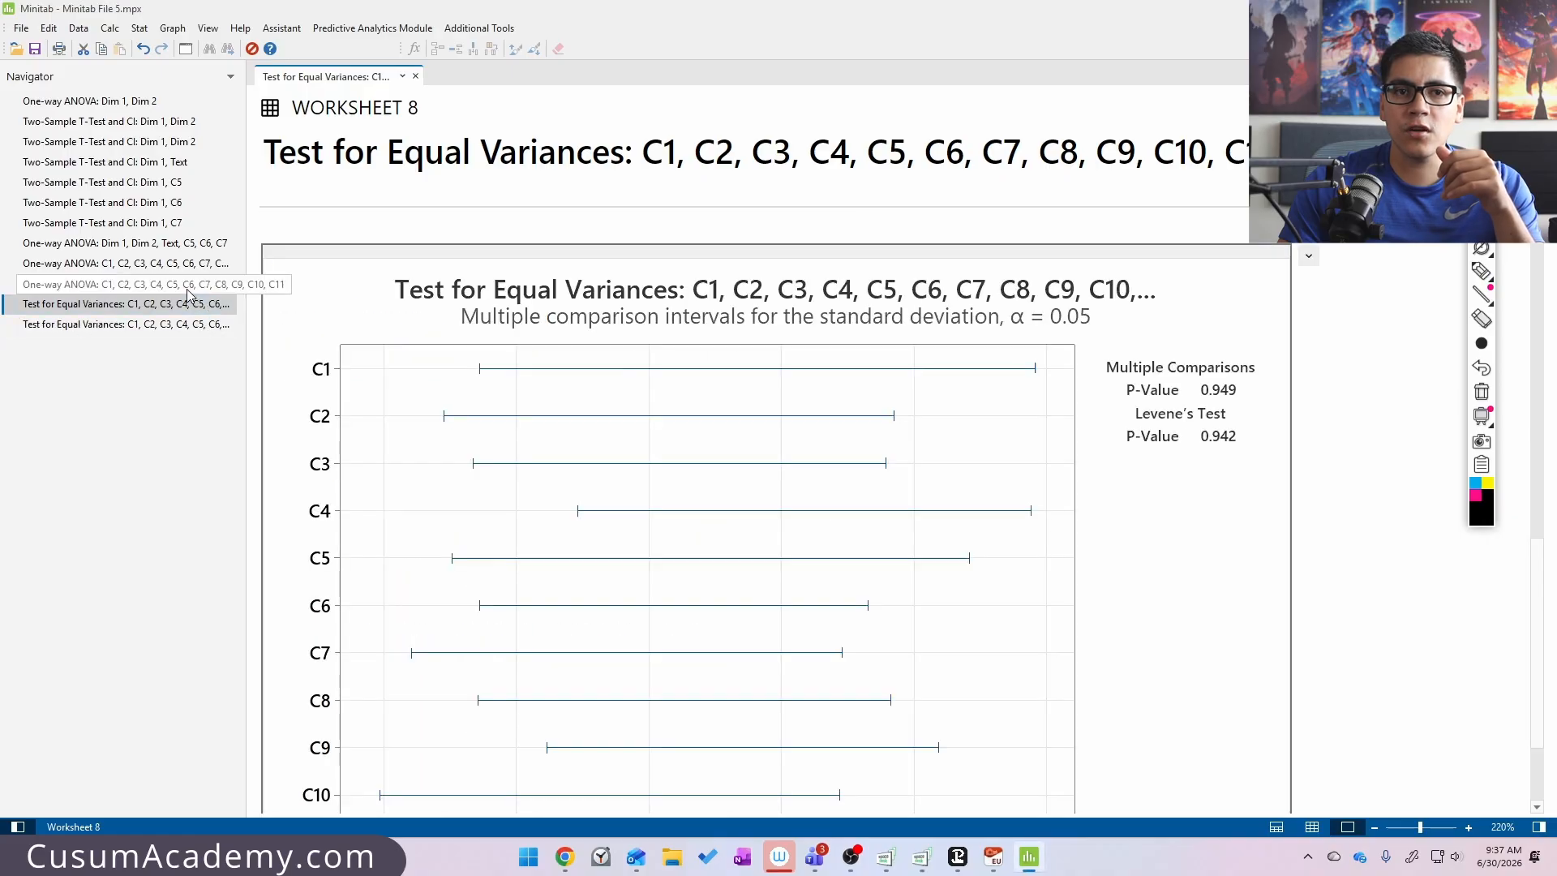
pyautogui.click(187, 286)
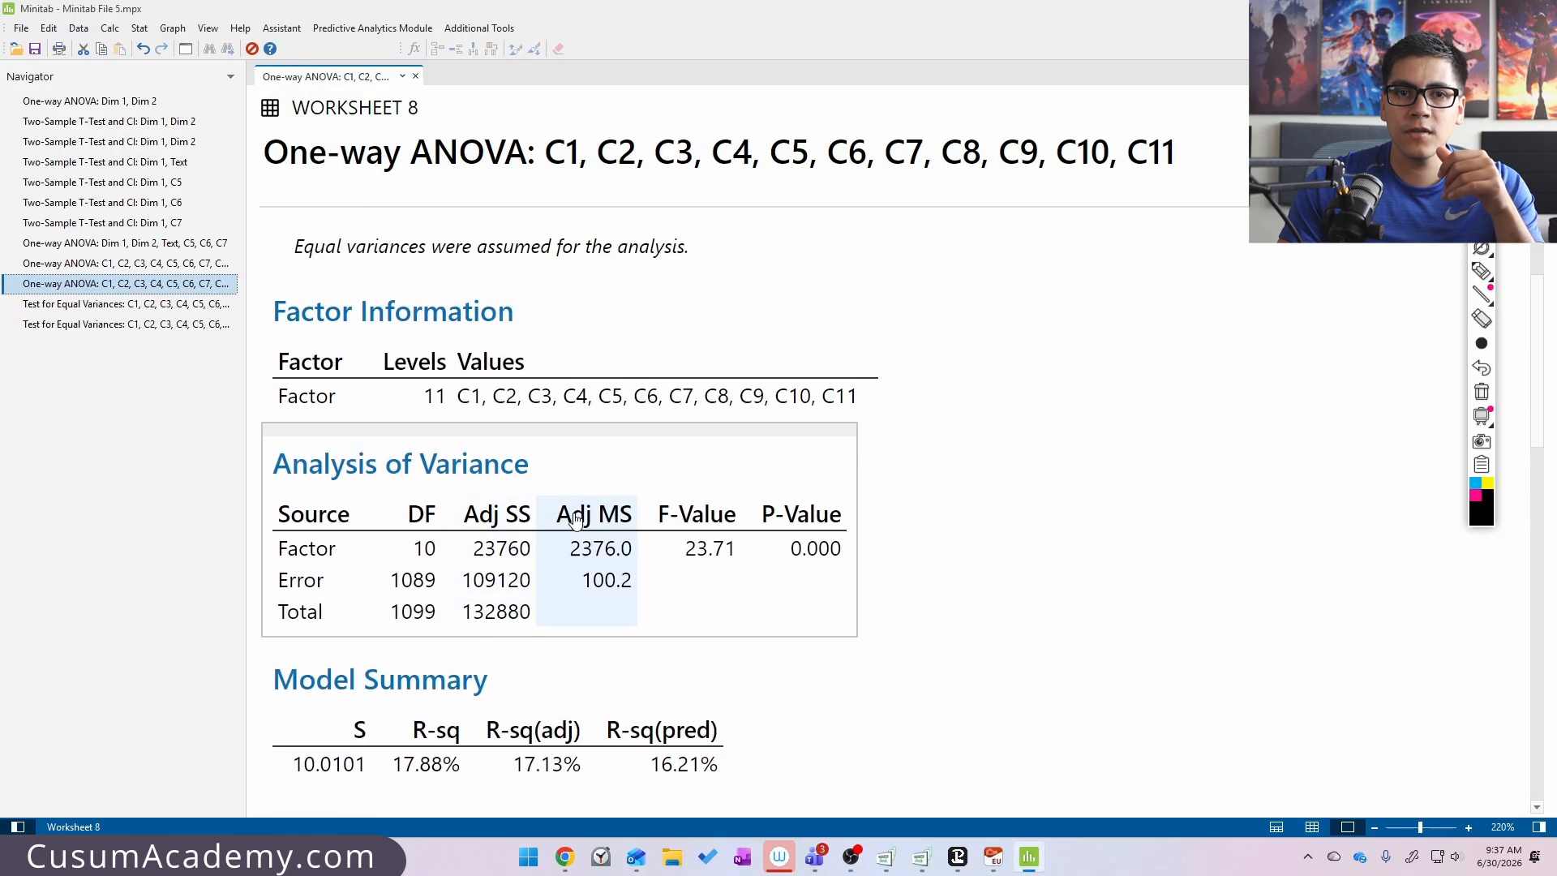
pyautogui.scroll(5, 584, 551)
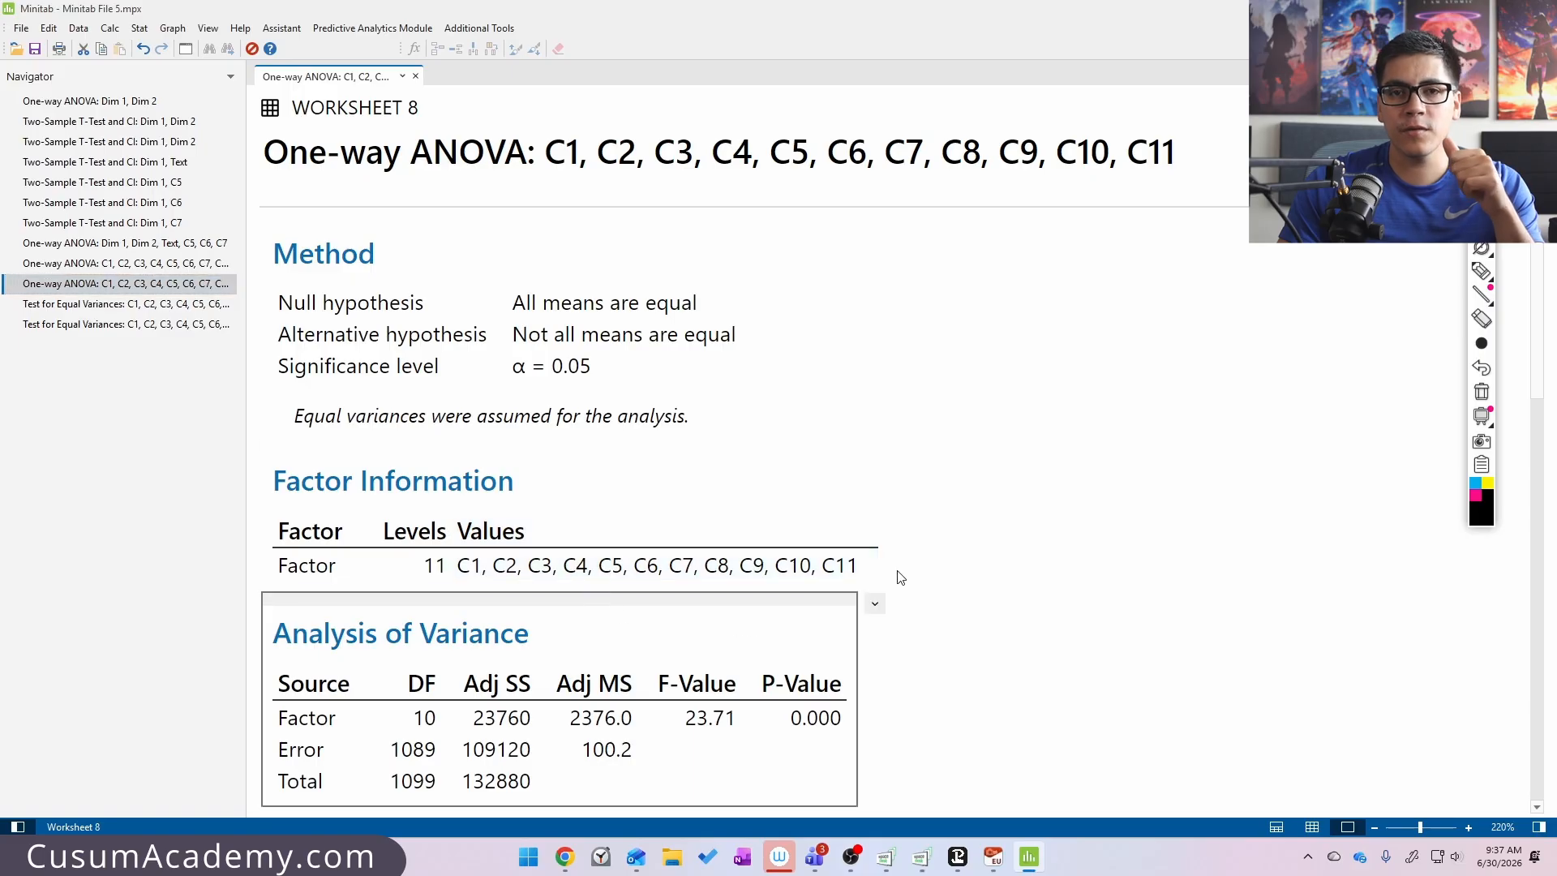